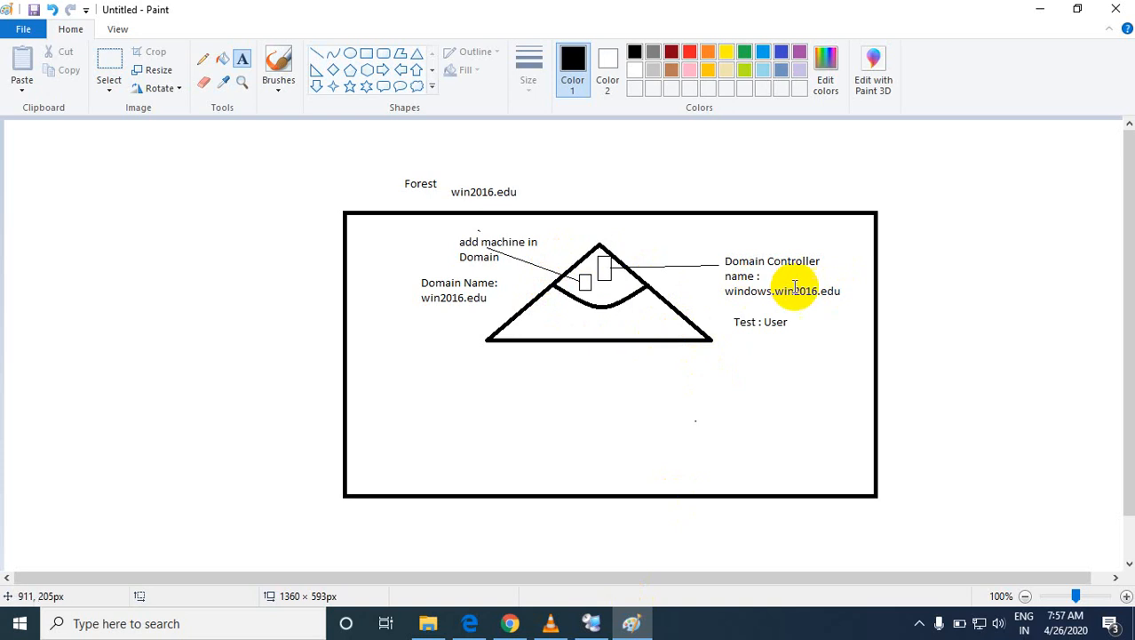
# Step: Switch to Chrome and check the windows VM instance and its available actions on the Compute Engine page
pyautogui.moveTo(634, 279); pyautogui.dragTo(610, 259)
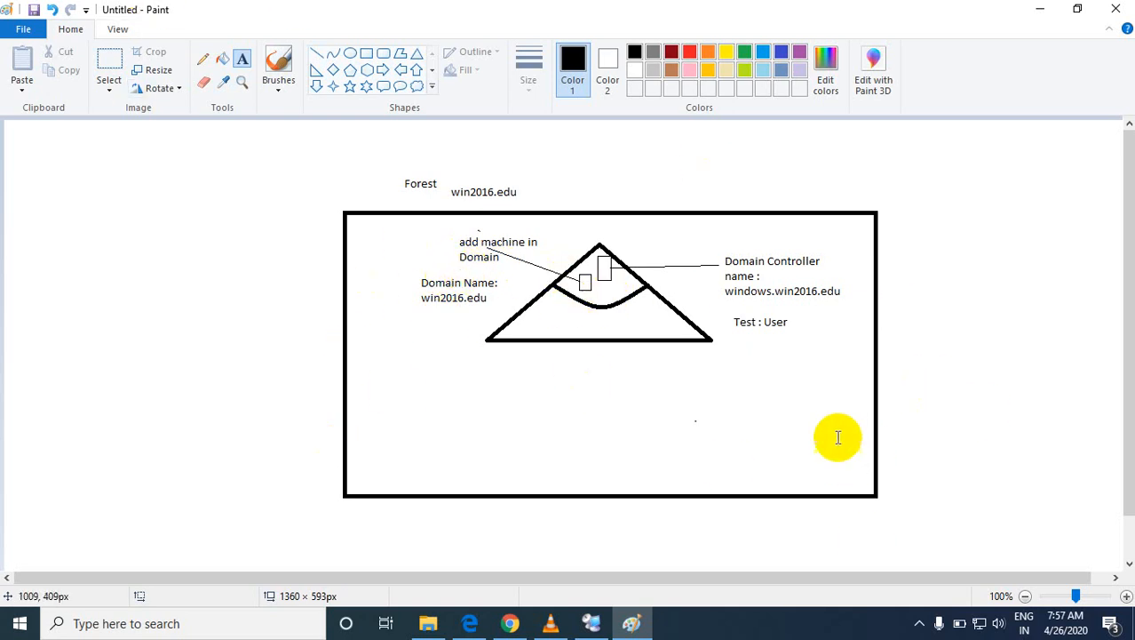
pyautogui.click(1037, 13)
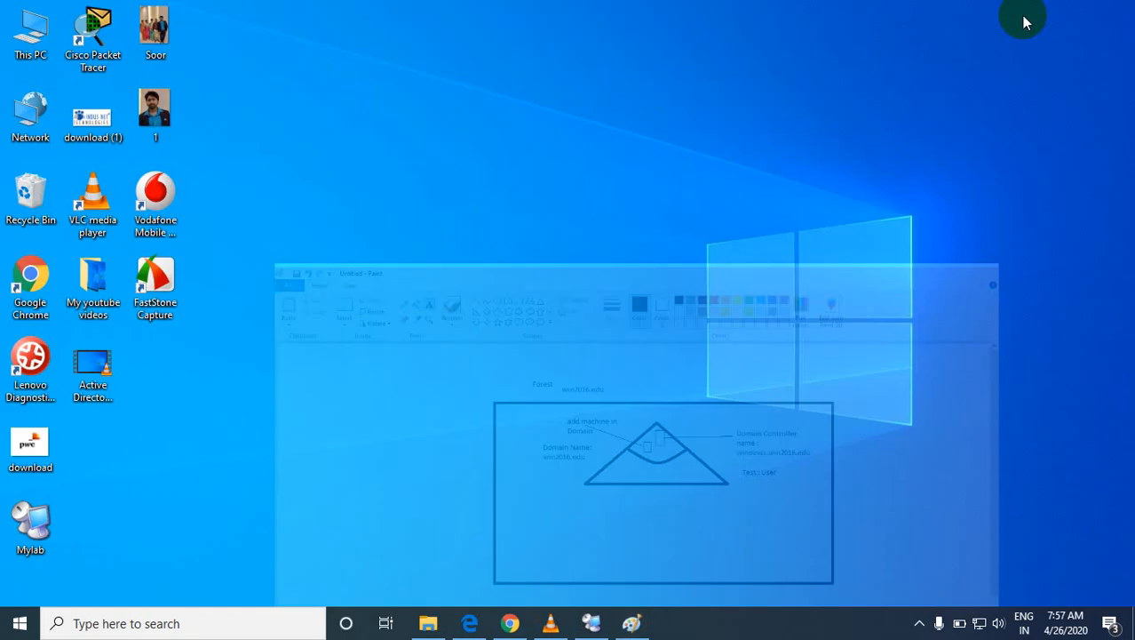
pyautogui.click(515, 625)
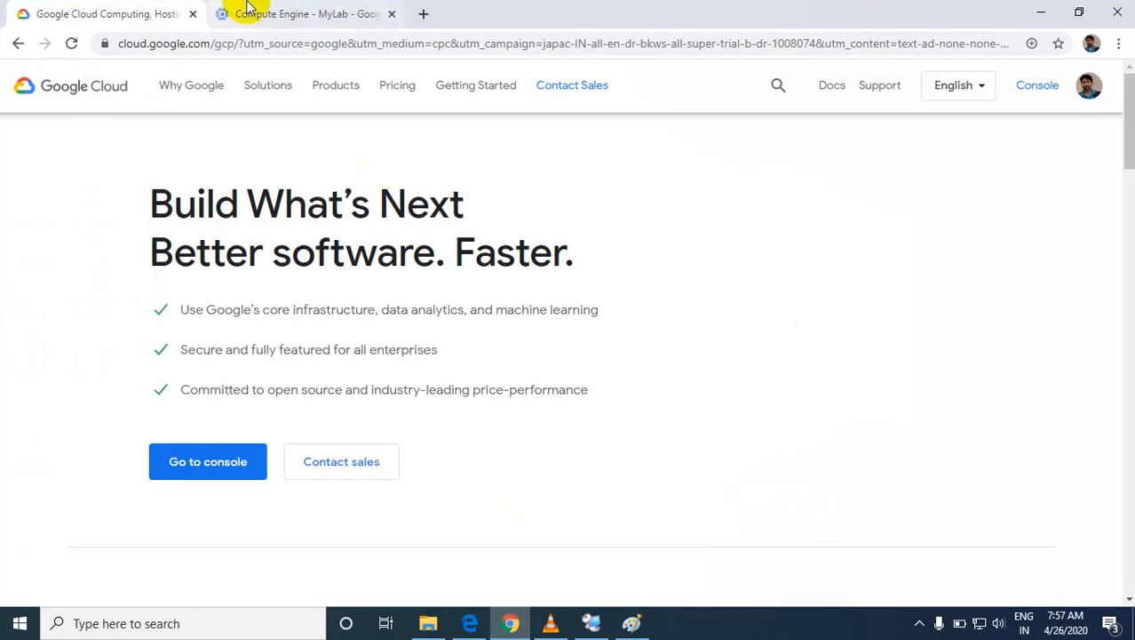
pyautogui.click(274, 10)
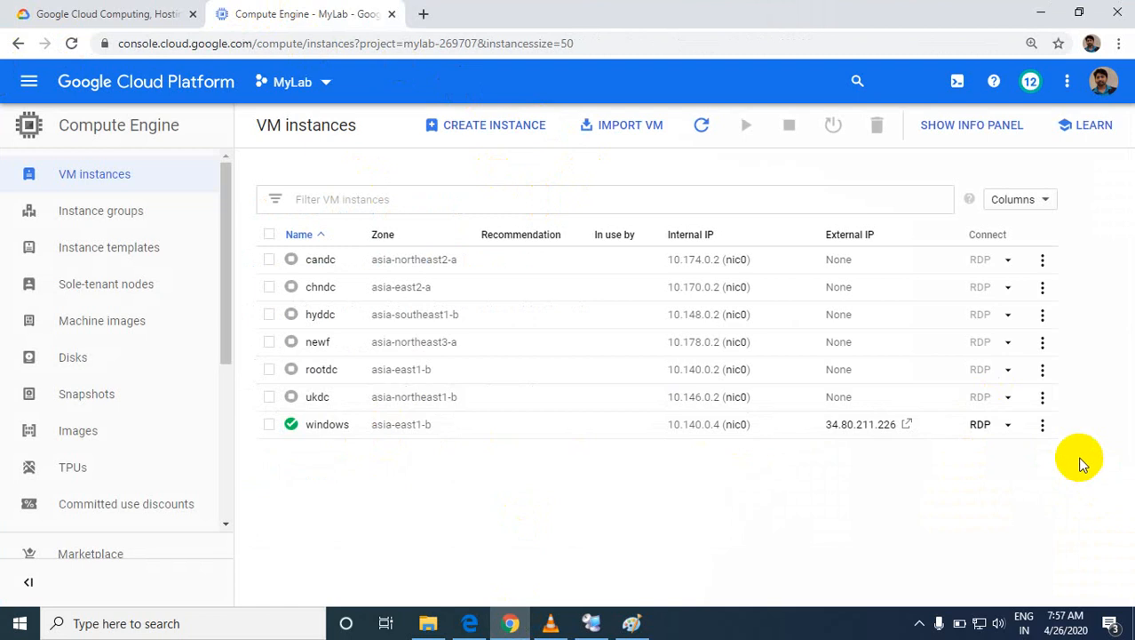
pyautogui.click(1043, 427)
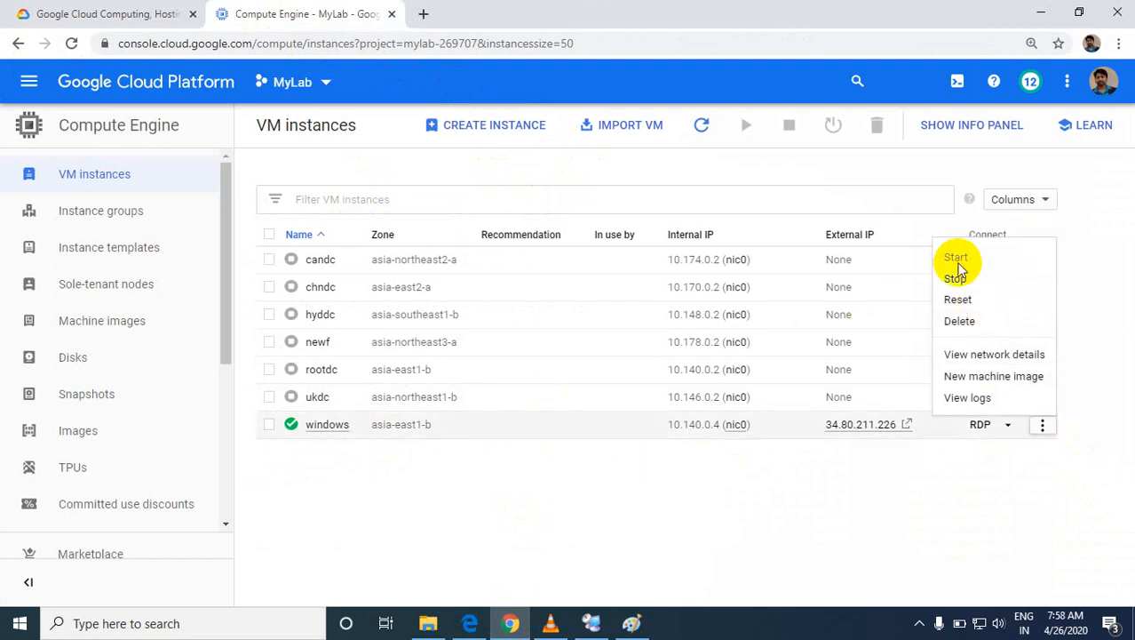
pyautogui.click(800, 539)
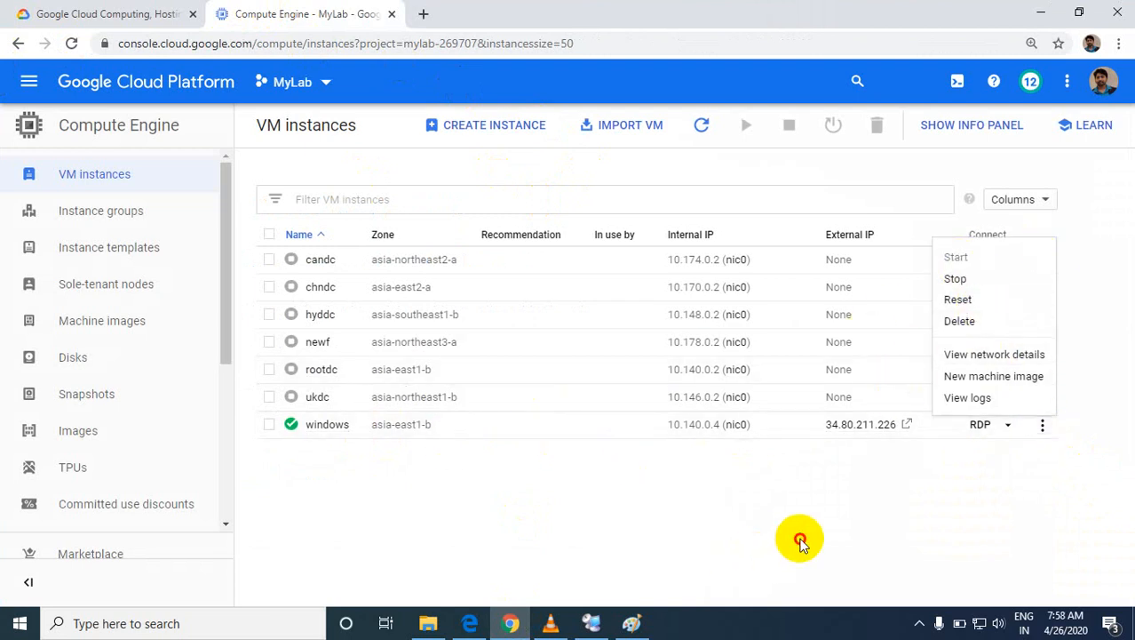
# Step: In Remote Desktop Connection Manager, connect to windows2016 as win2016\Administrator with the account password and show the session full screen
pyautogui.click(600, 630)
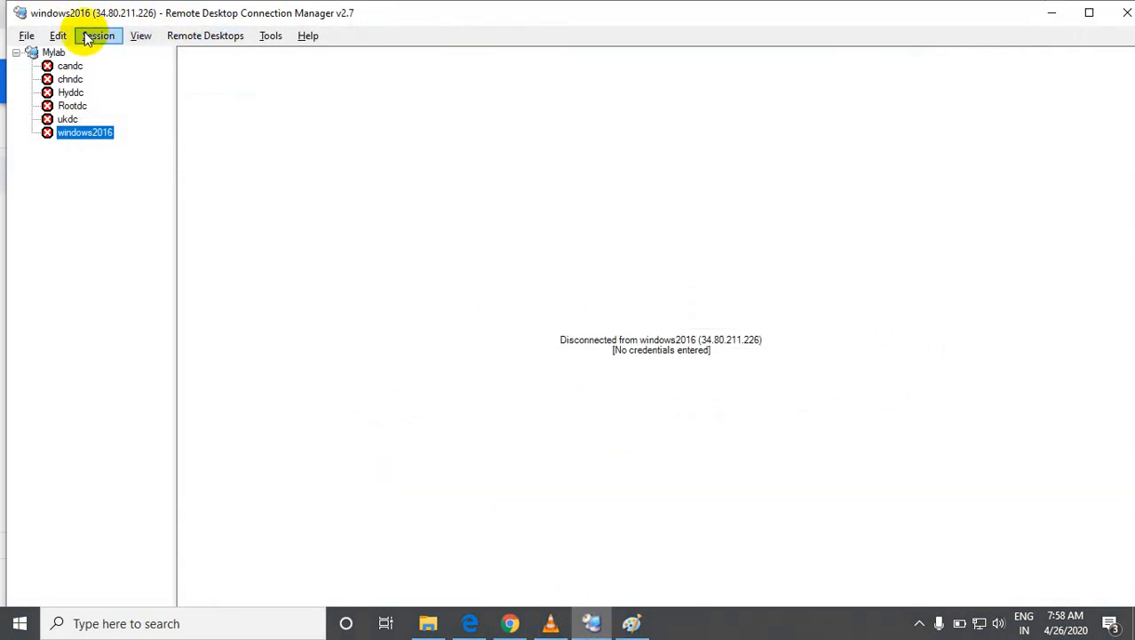
pyautogui.rightClick(83, 134)
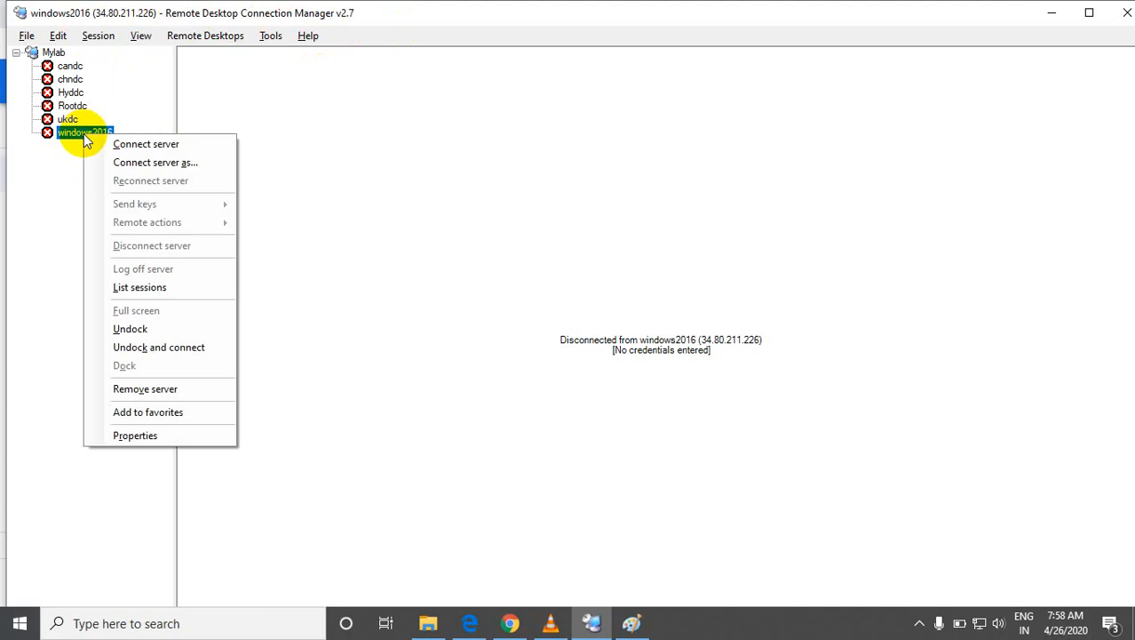
pyautogui.click(130, 142)
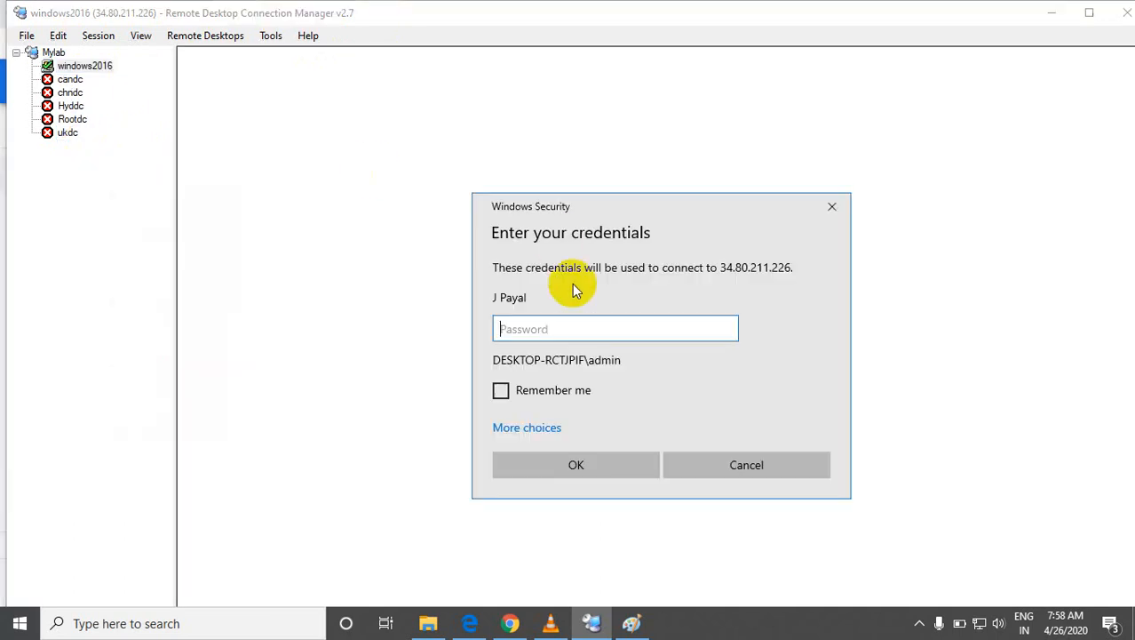
pyautogui.click(513, 427)
pyautogui.click(572, 513)
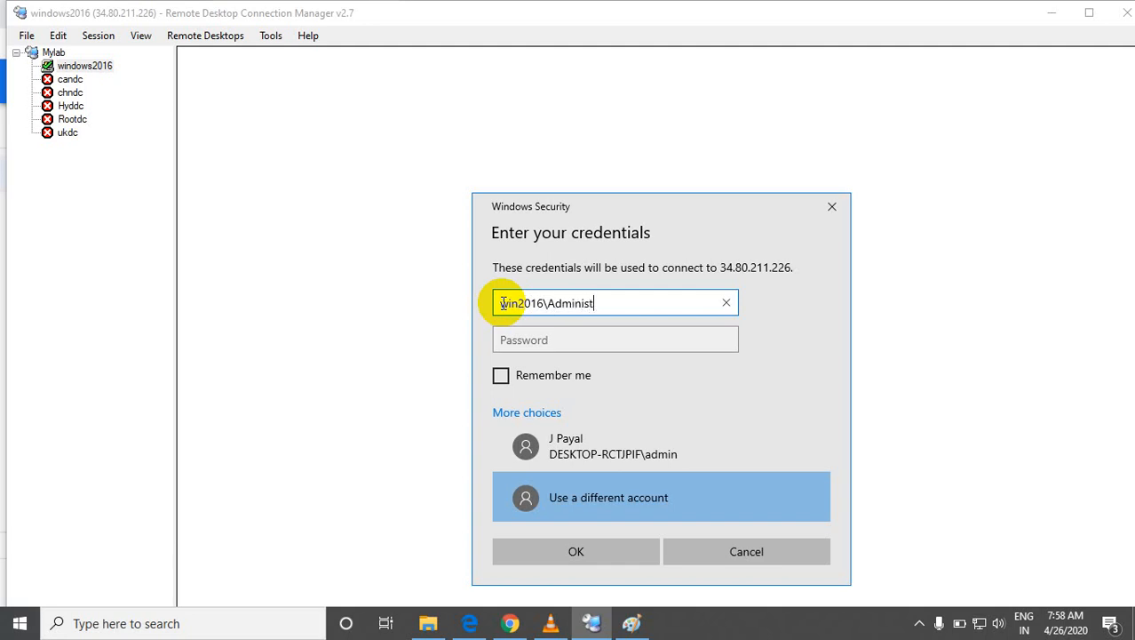
pyautogui.write('rator')
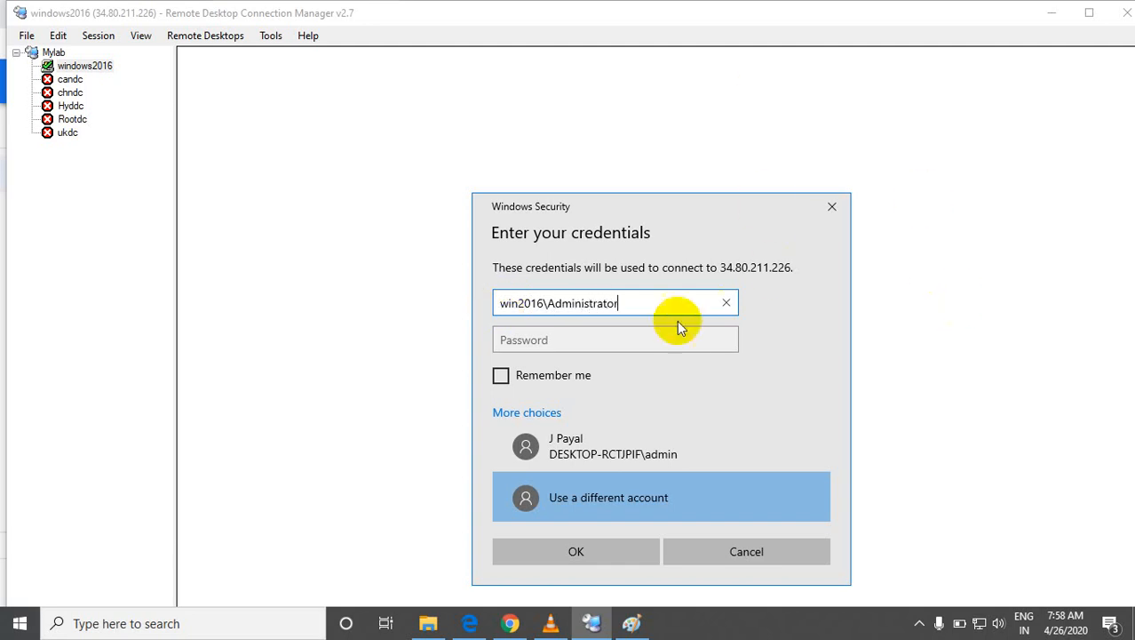
pyautogui.click(622, 336)
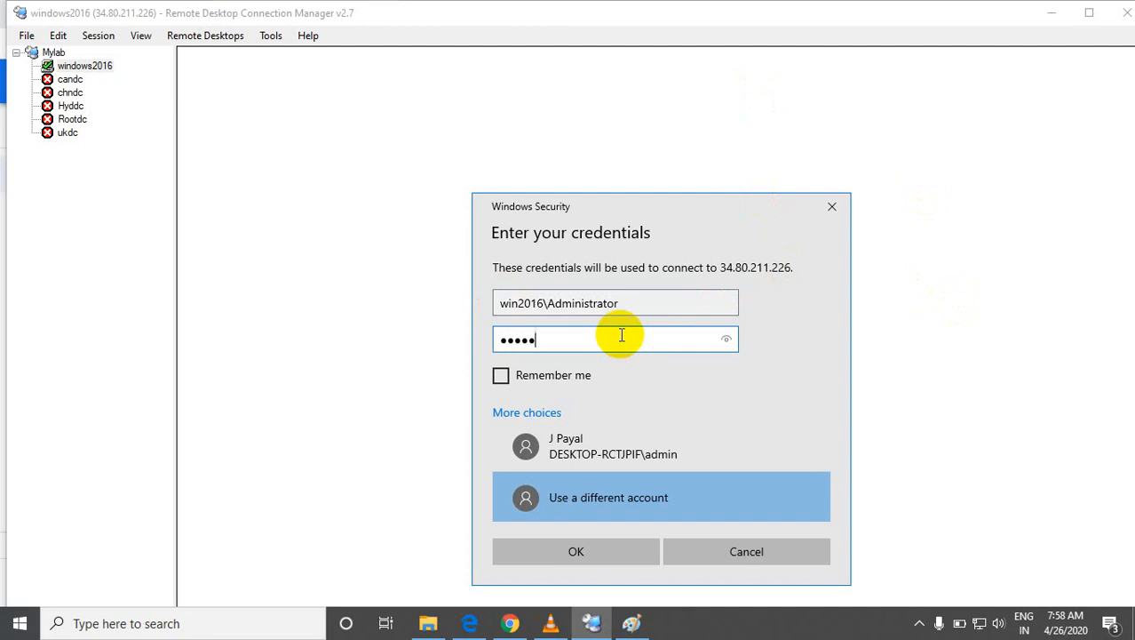
pyautogui.press('Return')
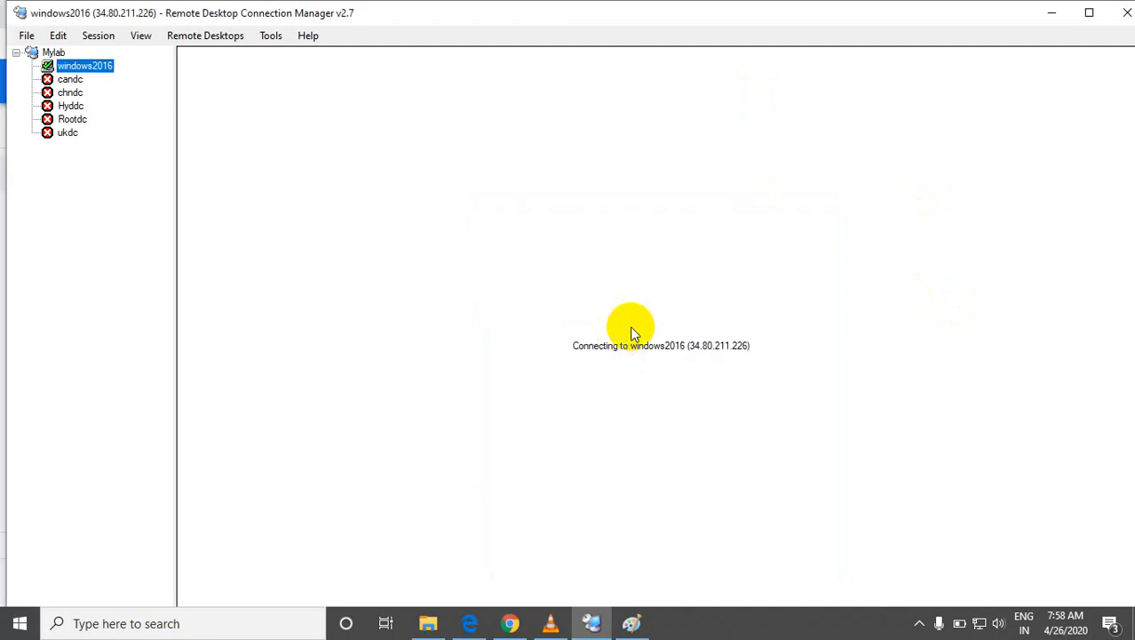
pyautogui.click(710, 488)
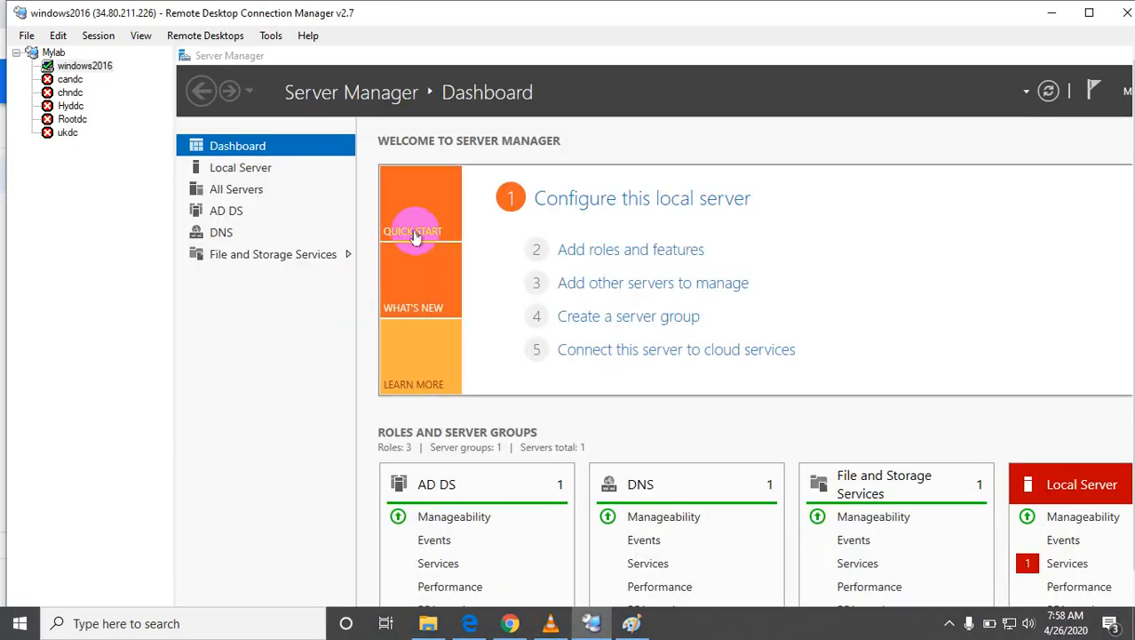
pyautogui.rightClick(80, 68)
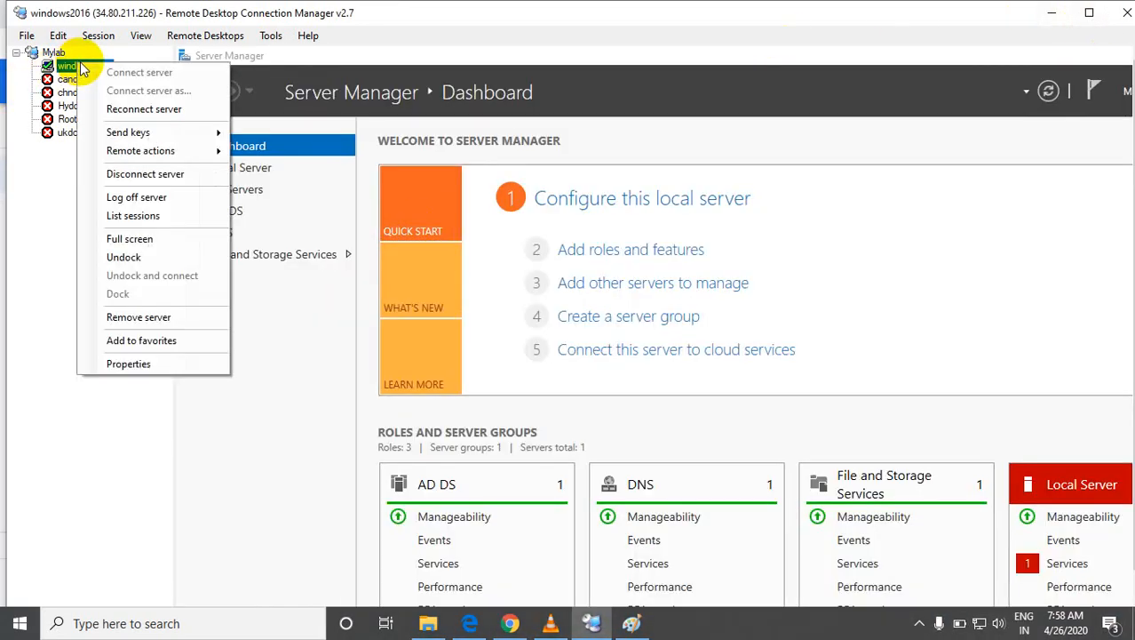
pyautogui.click(142, 238)
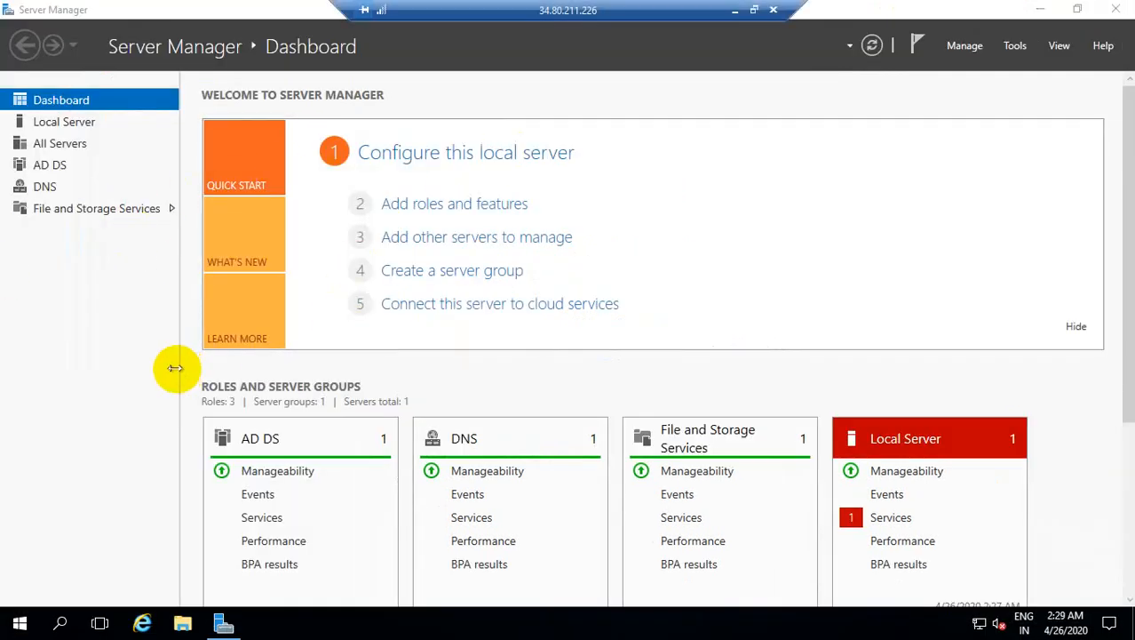
# Step: Check the remote server's computer name and domain in its system properties, and close the opened windows
pyautogui.press('super+e')
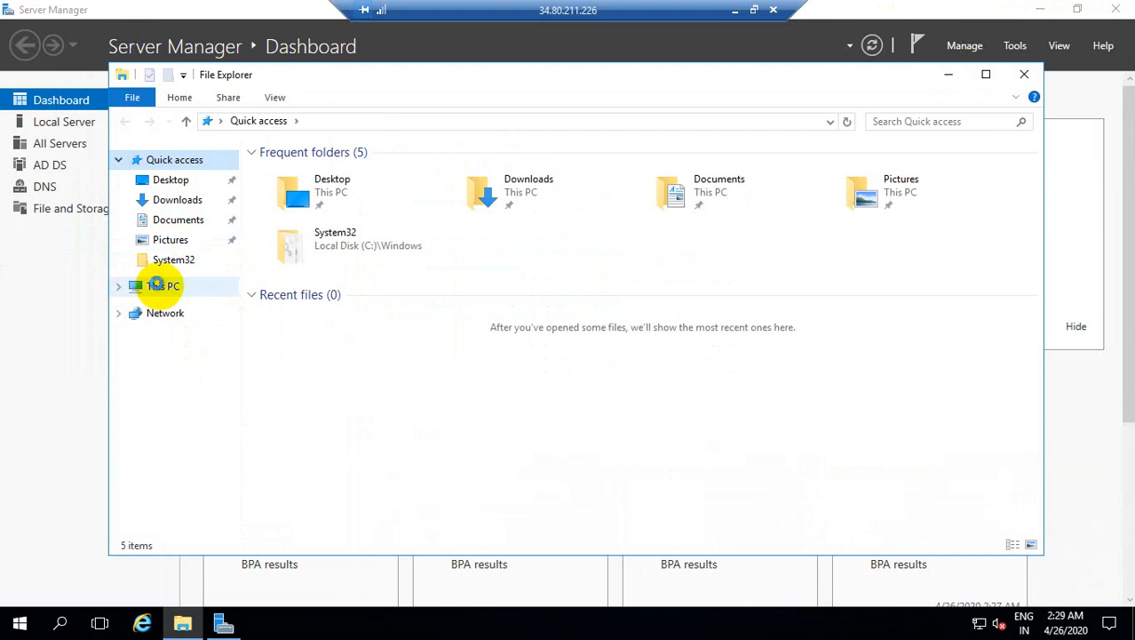
pyautogui.rightClick(156, 284)
pyautogui.click(212, 510)
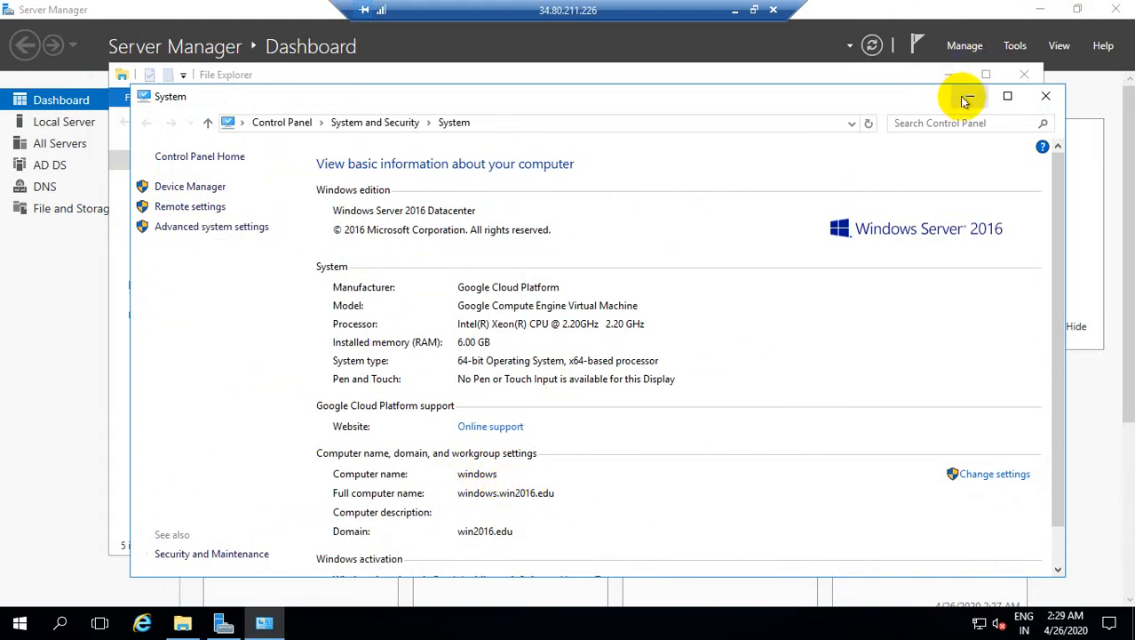
pyautogui.click(1045, 96)
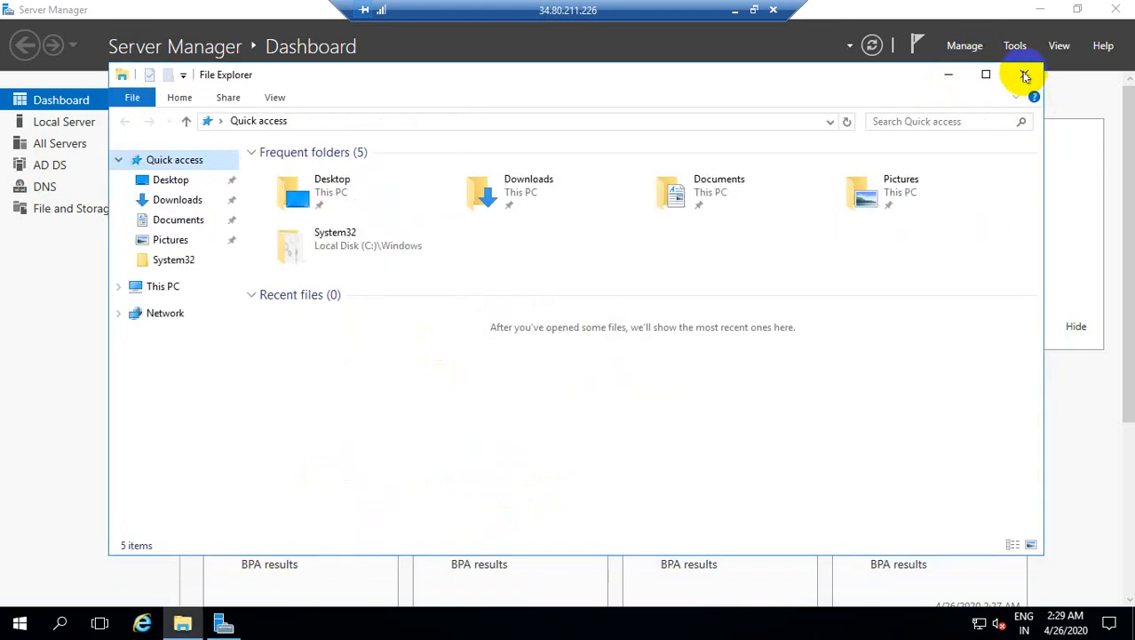
pyautogui.click(1024, 76)
# Step: Launch dsa.msc, open the Domain Controllers container of win2016.edu, and widen the Site column
pyautogui.press('super+r')
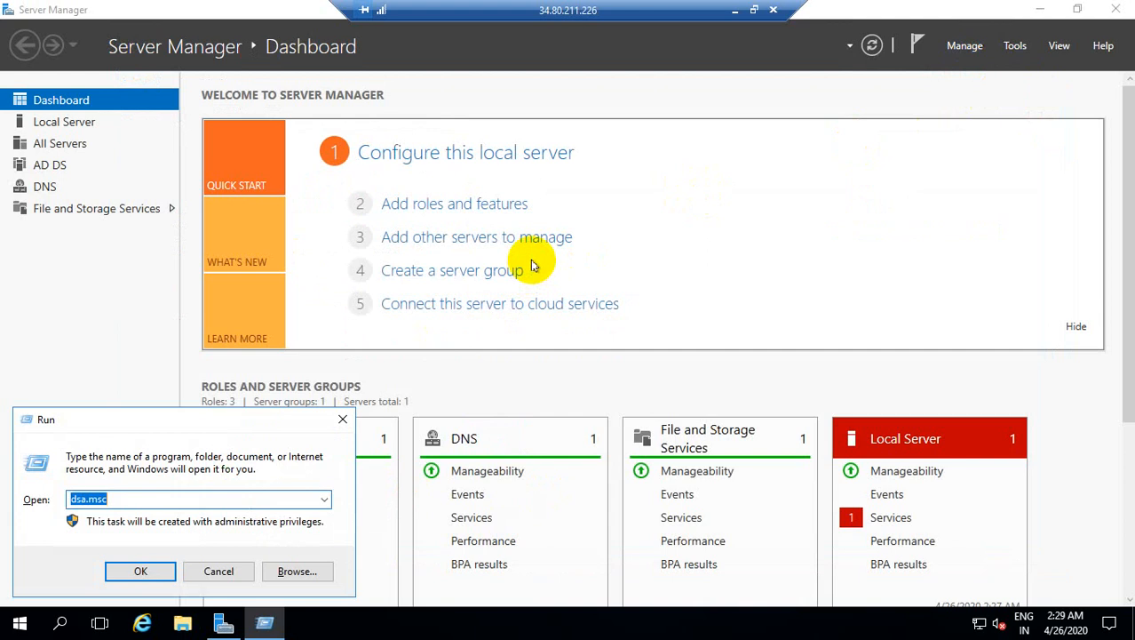
pyautogui.press('Return')
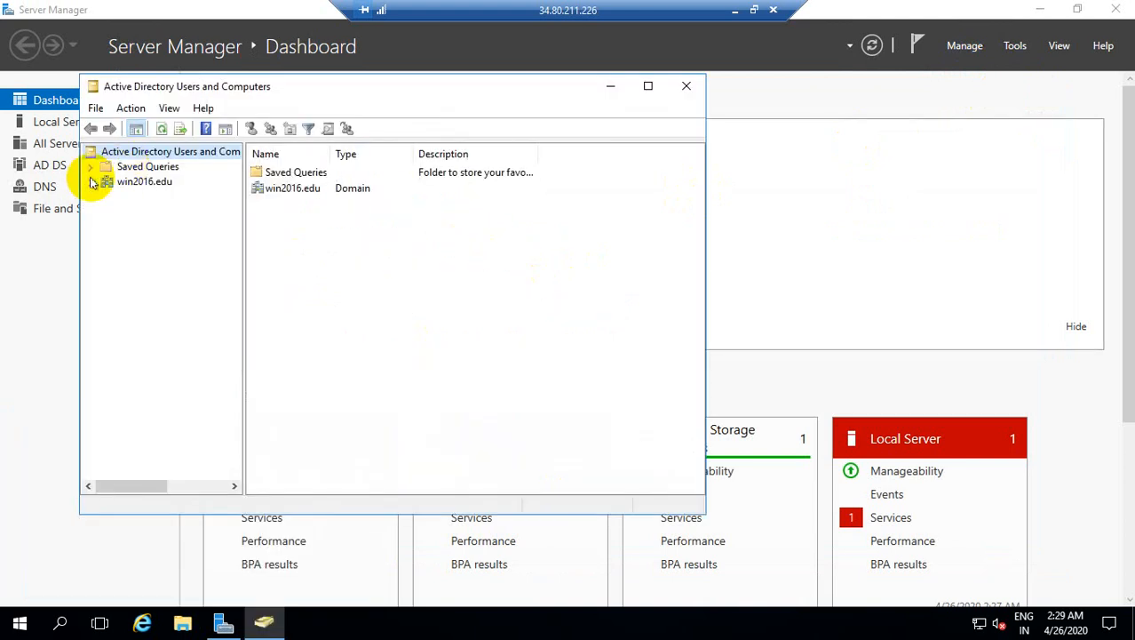
pyautogui.click(90, 182)
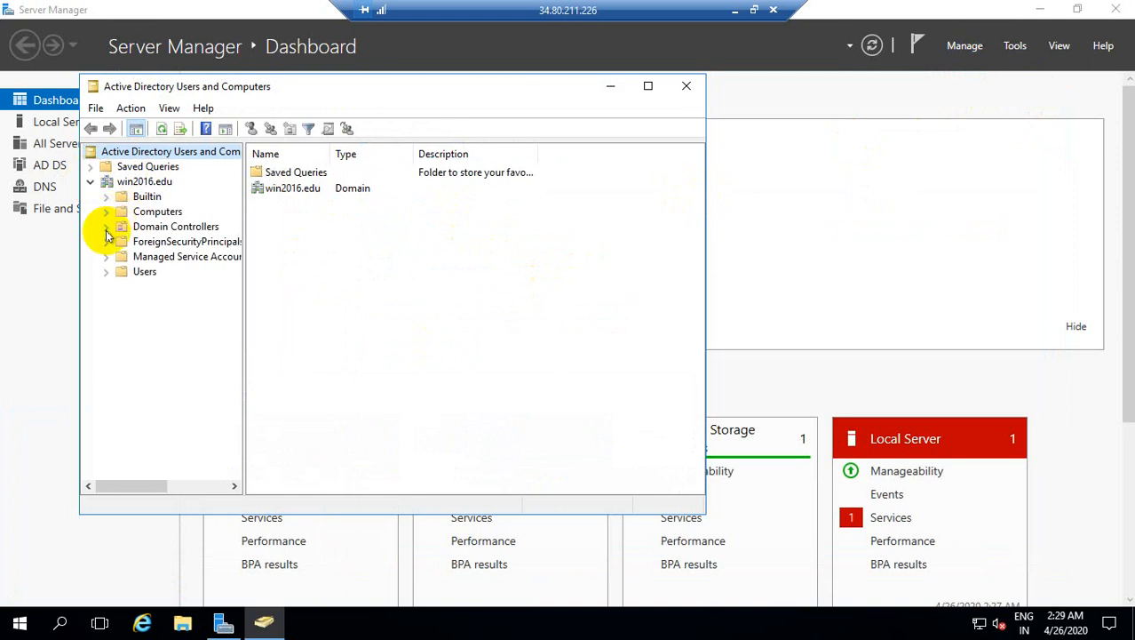
pyautogui.click(148, 227)
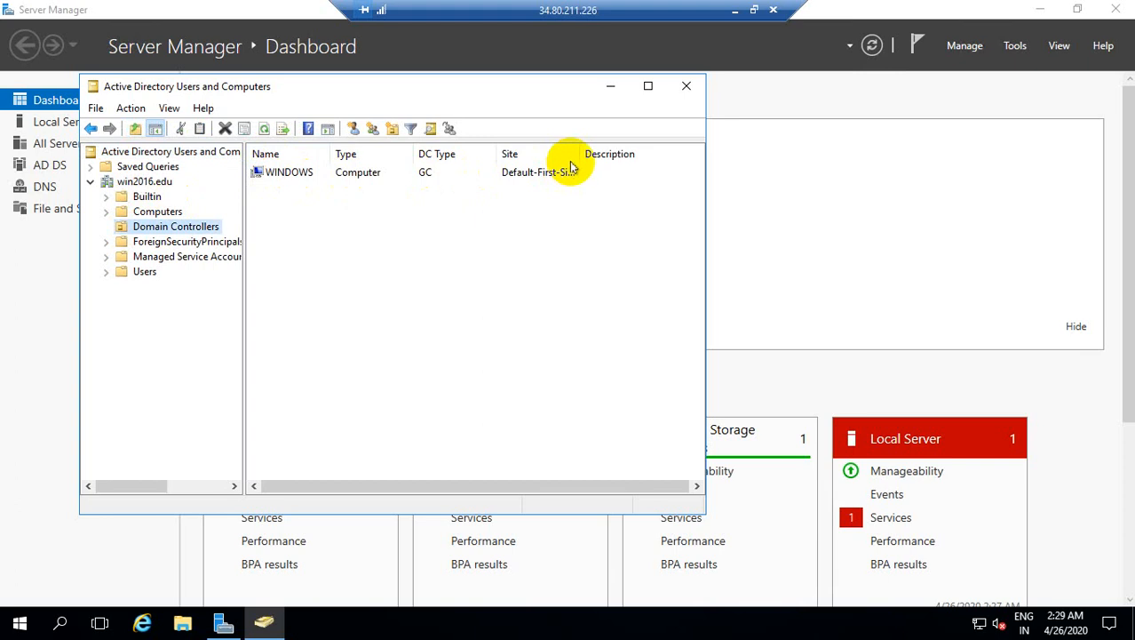
pyautogui.moveTo(582, 153); pyautogui.dragTo(640, 153)
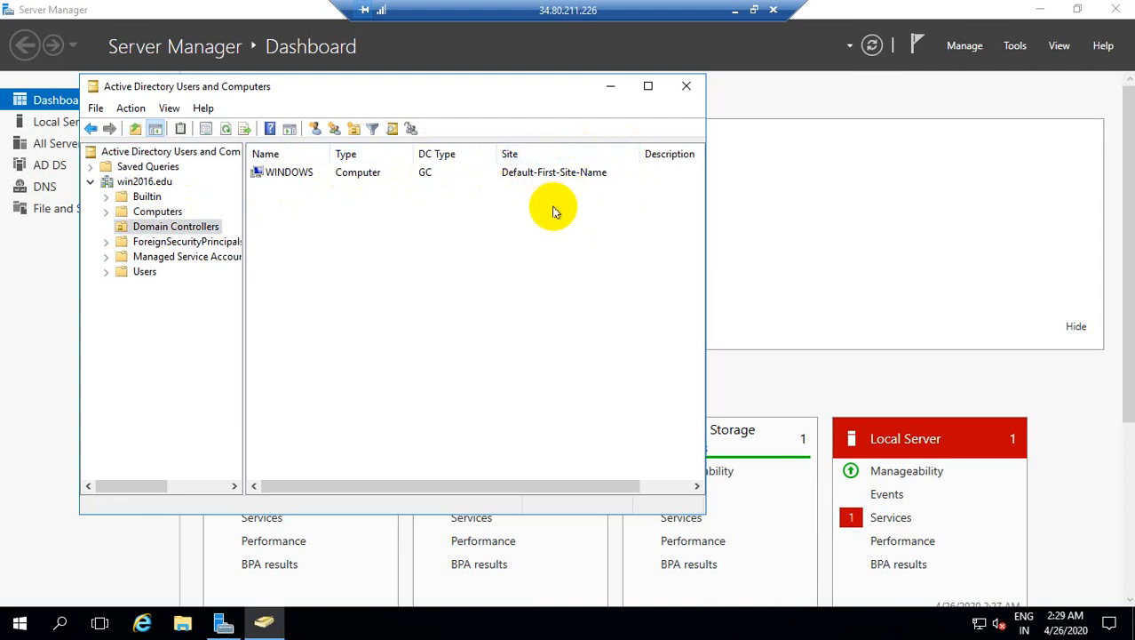
# Step: Open the Users container of win2016.edu and look through its accounts and groups
pyautogui.click(113, 278)
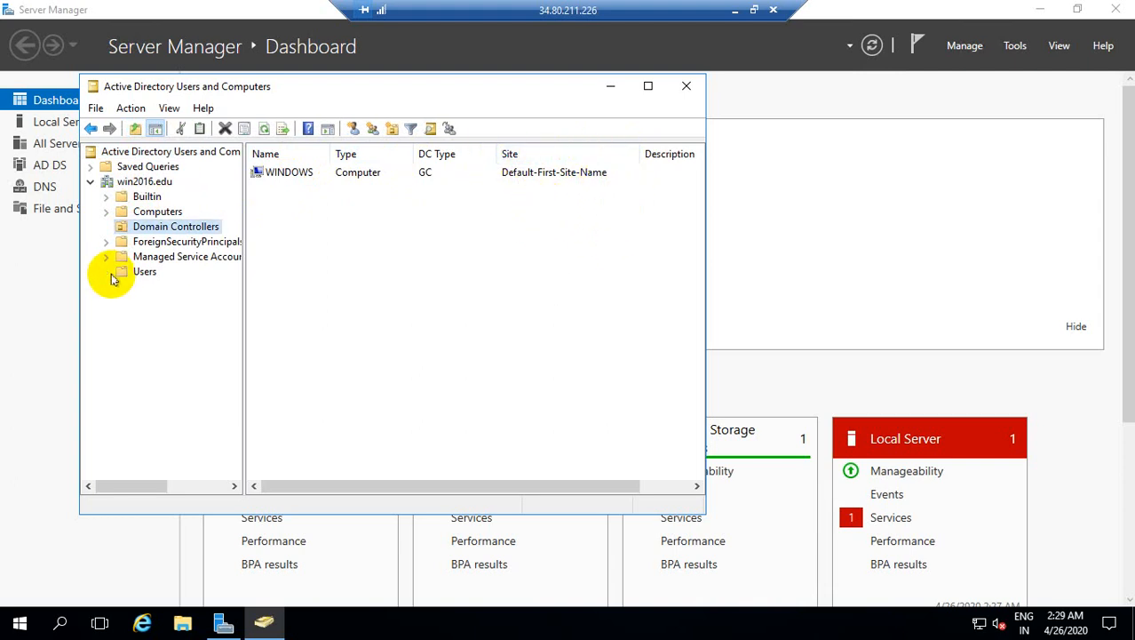
pyautogui.click(139, 272)
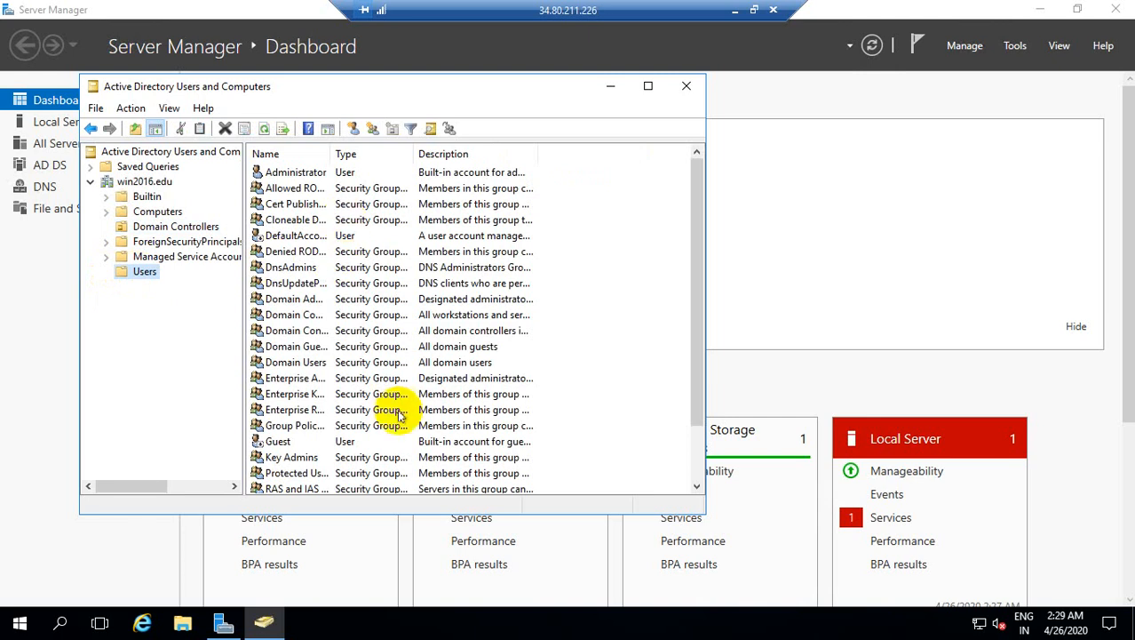
pyautogui.scroll(-2, 466, 256)
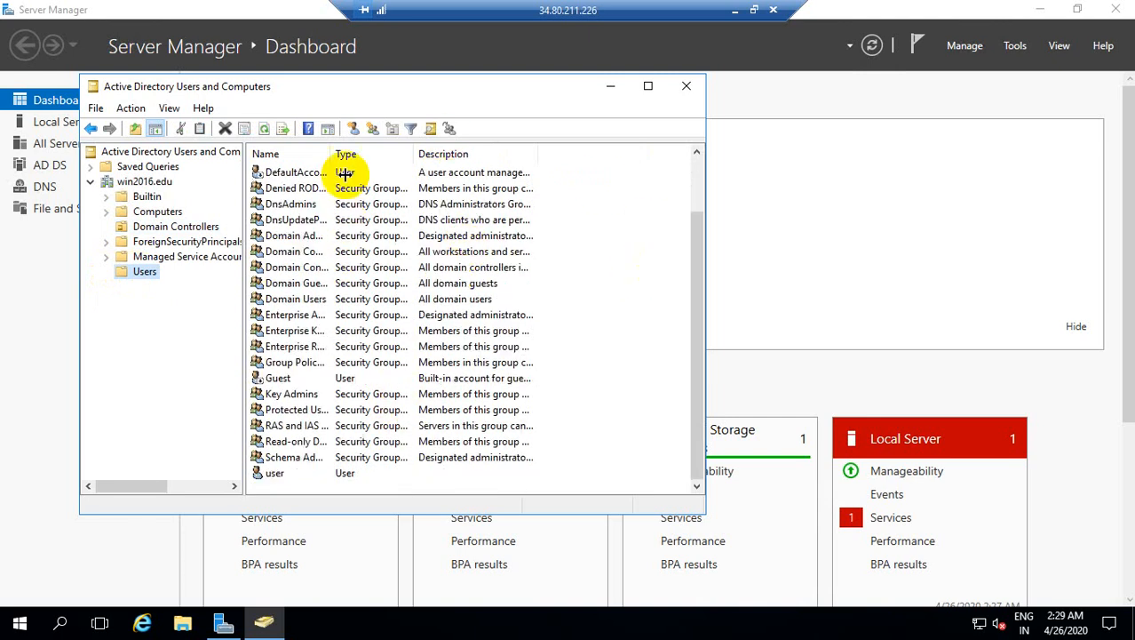
pyautogui.scroll(2, 498, 400)
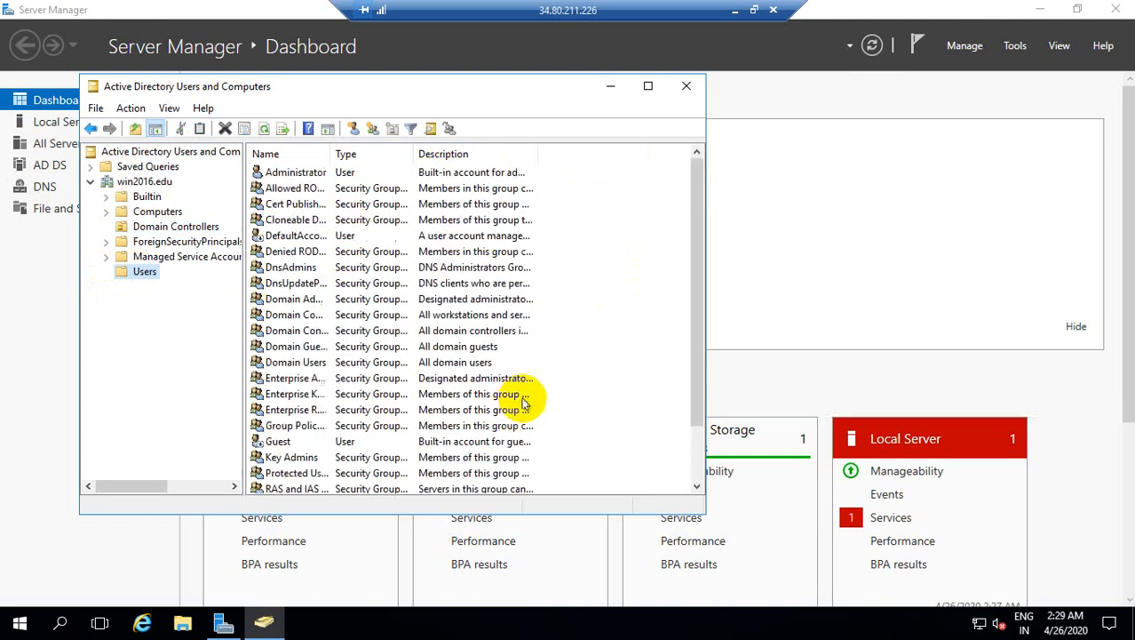
# Step: Review the group memberships in the Administrator account's properties and close the dialog
pyautogui.rightClick(308, 176)
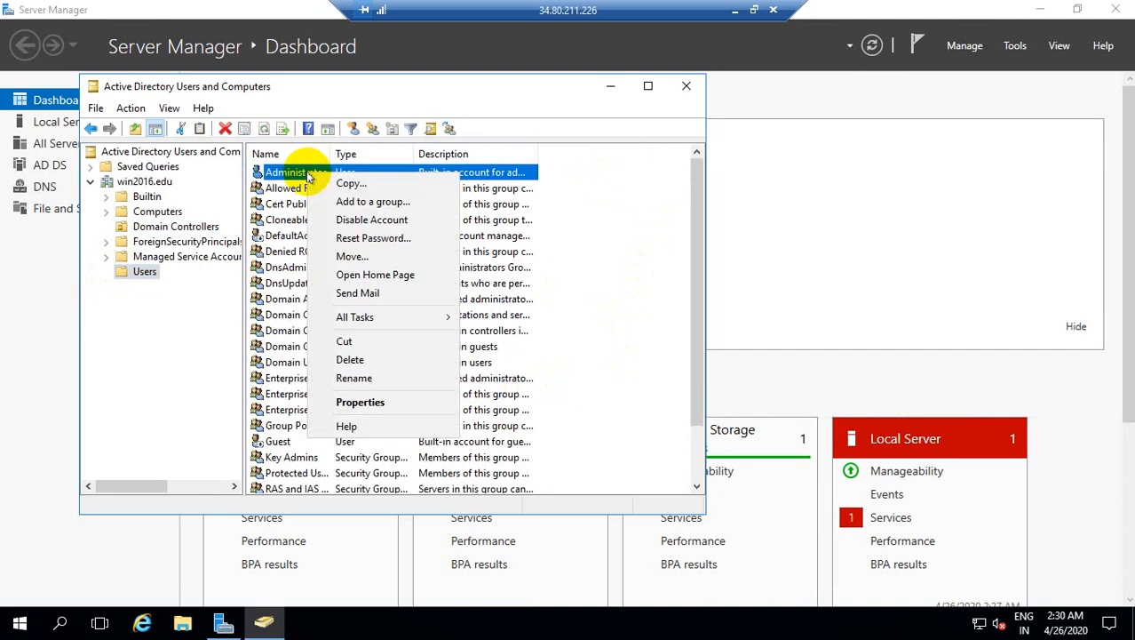
pyautogui.click(375, 402)
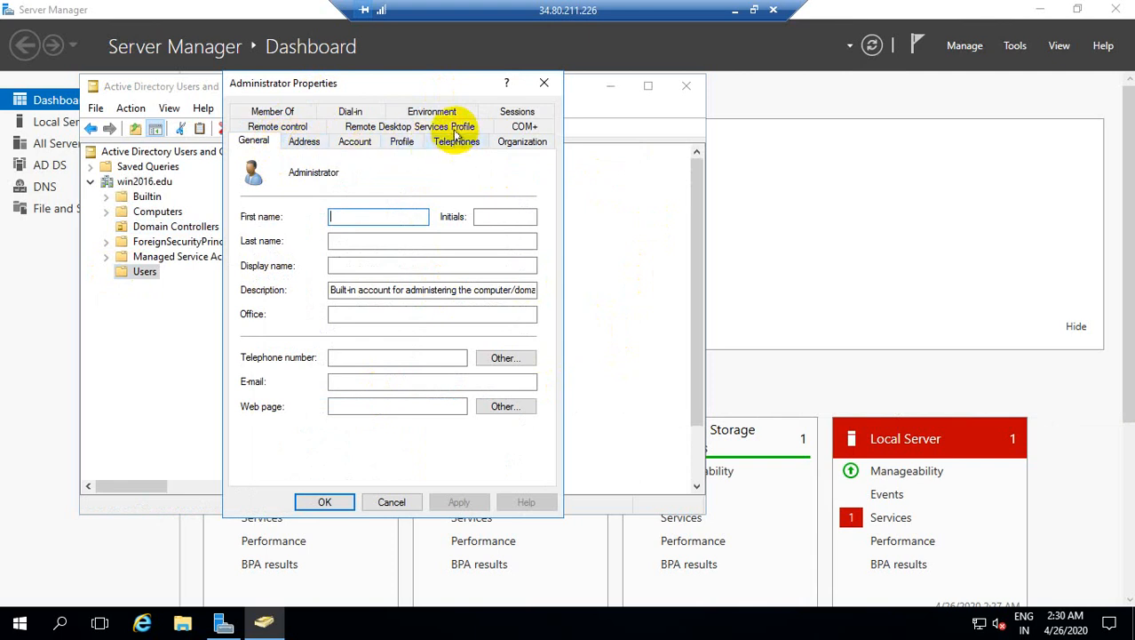
pyautogui.click(286, 115)
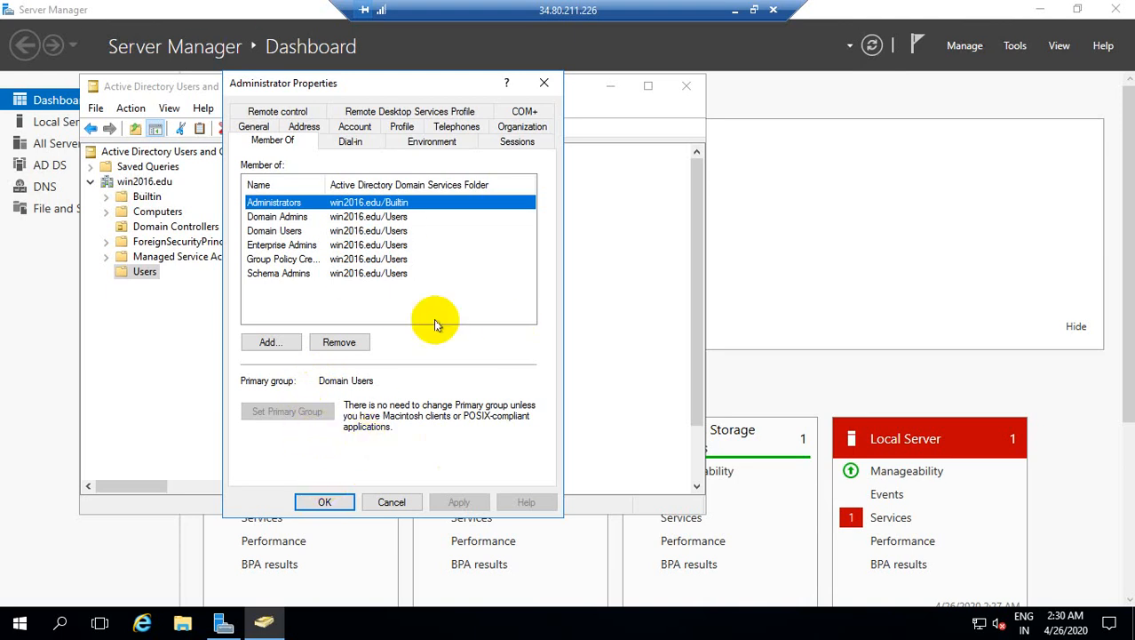
pyautogui.click(325, 502)
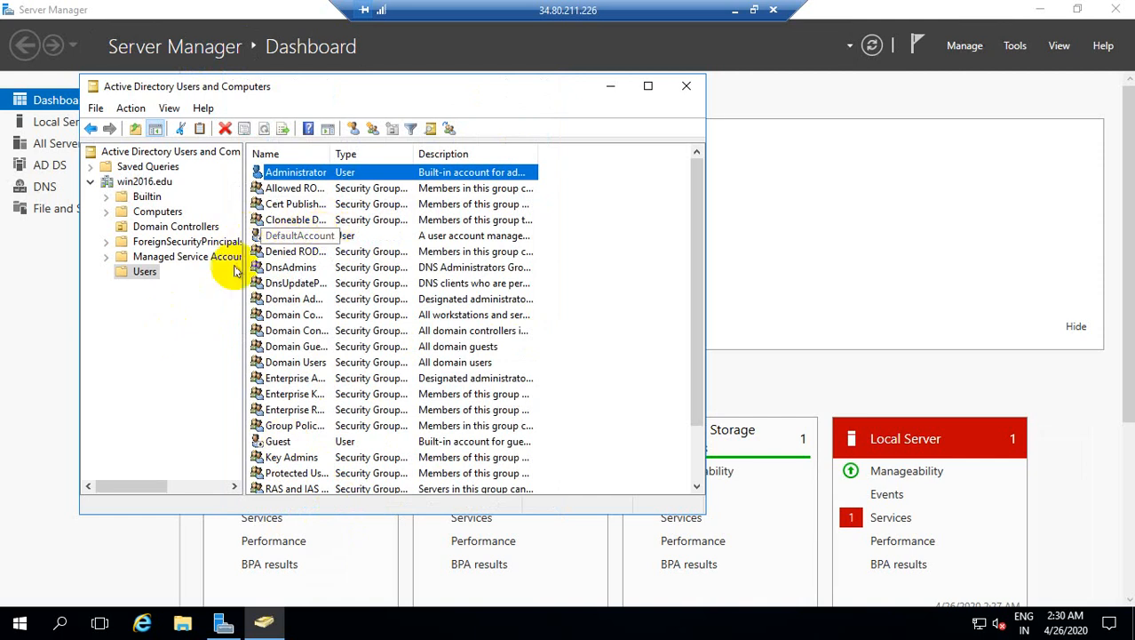
# Step: Inspect the Computers container and the WINDOWS entry in the Domain Controllers container of win2016.edu
pyautogui.click(160, 213)
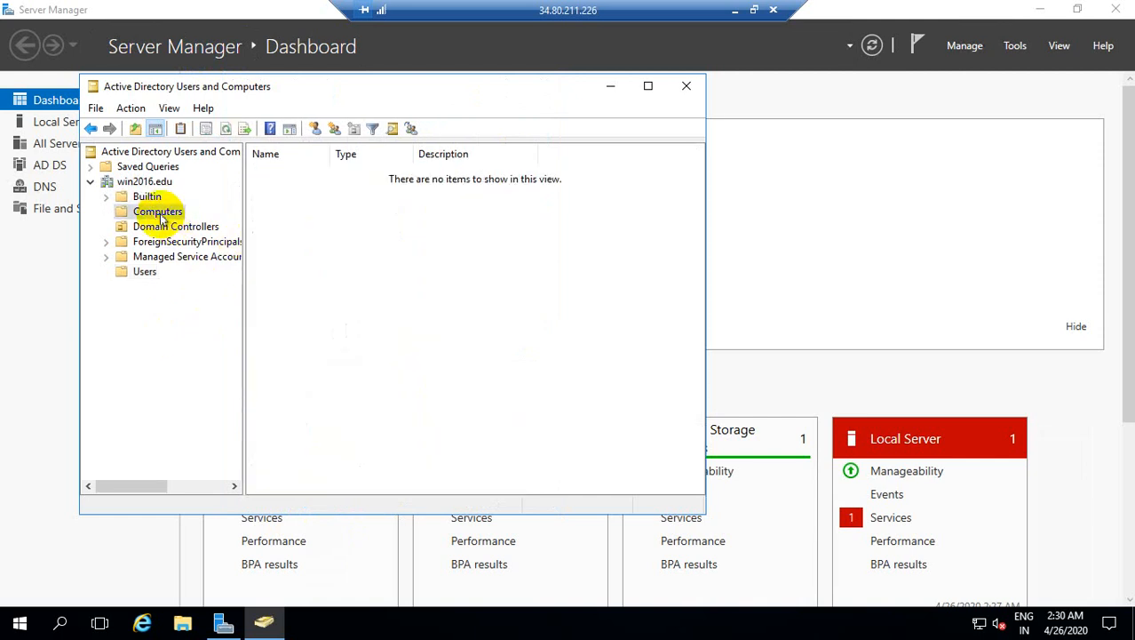
pyautogui.click(147, 229)
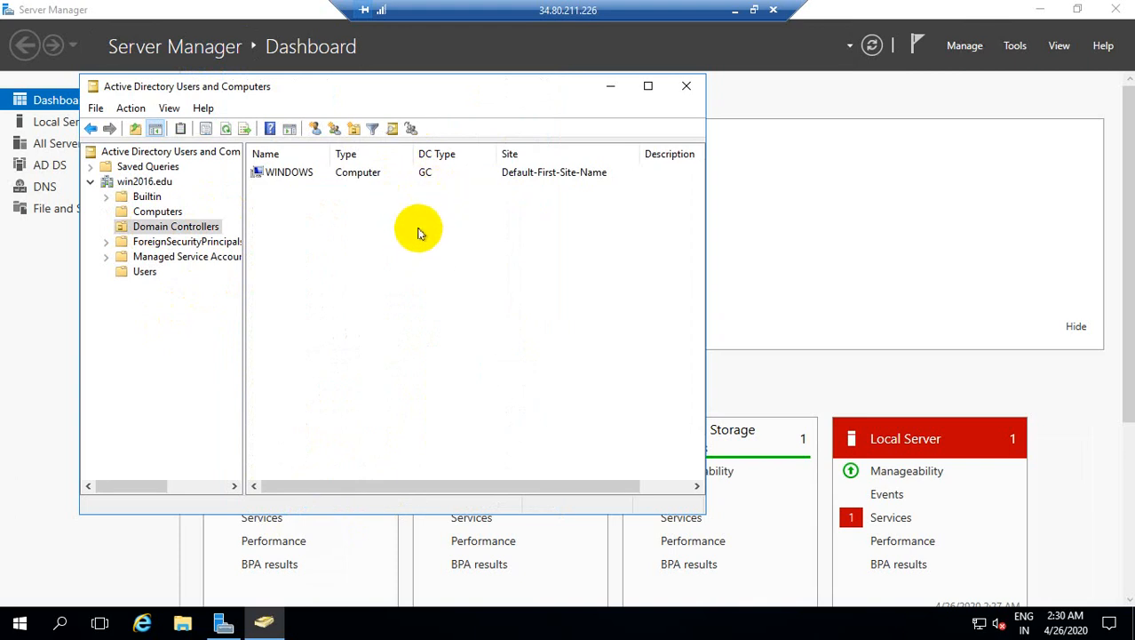
pyautogui.click(499, 178)
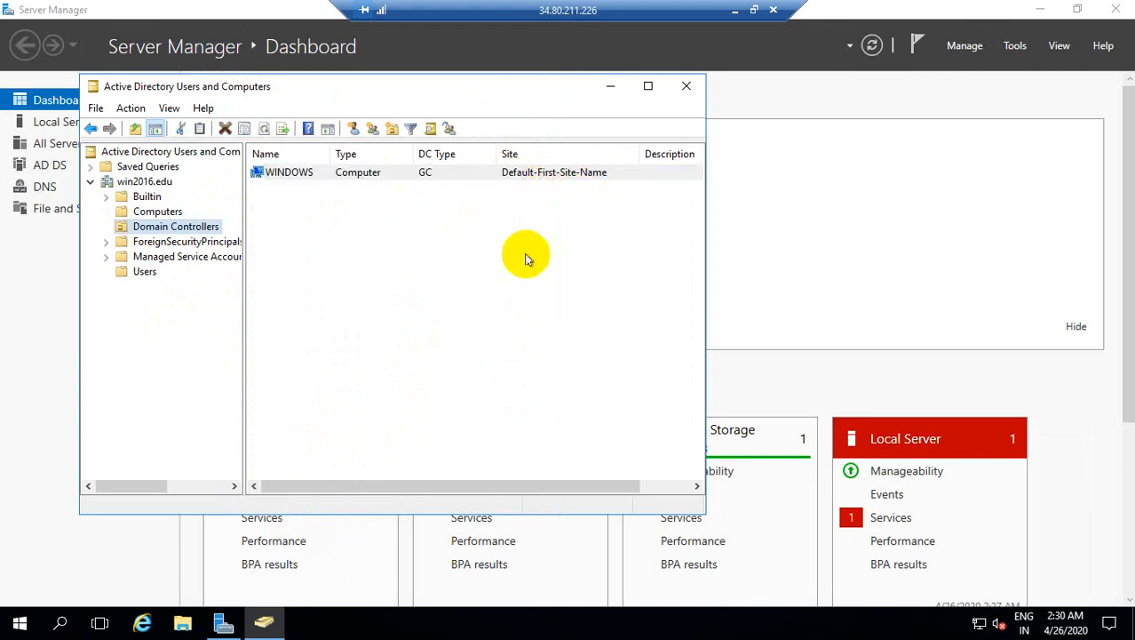
# Step: Launch the Active Directory Sites and Services console by running dssite.msc
pyautogui.press('super+r')
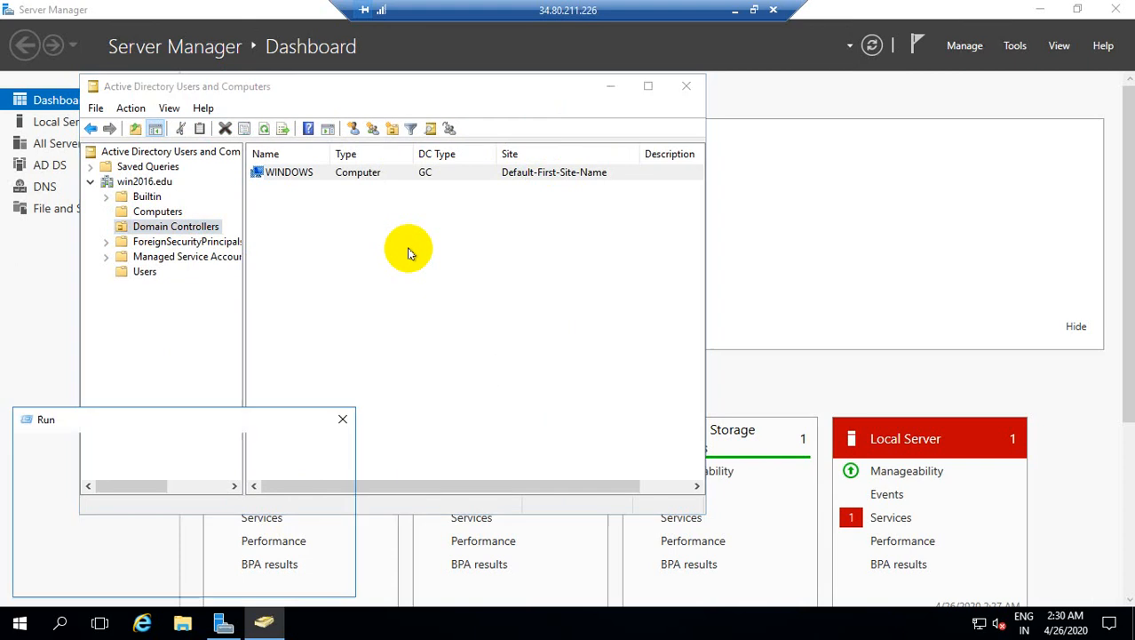
pyautogui.press('BackSpace')
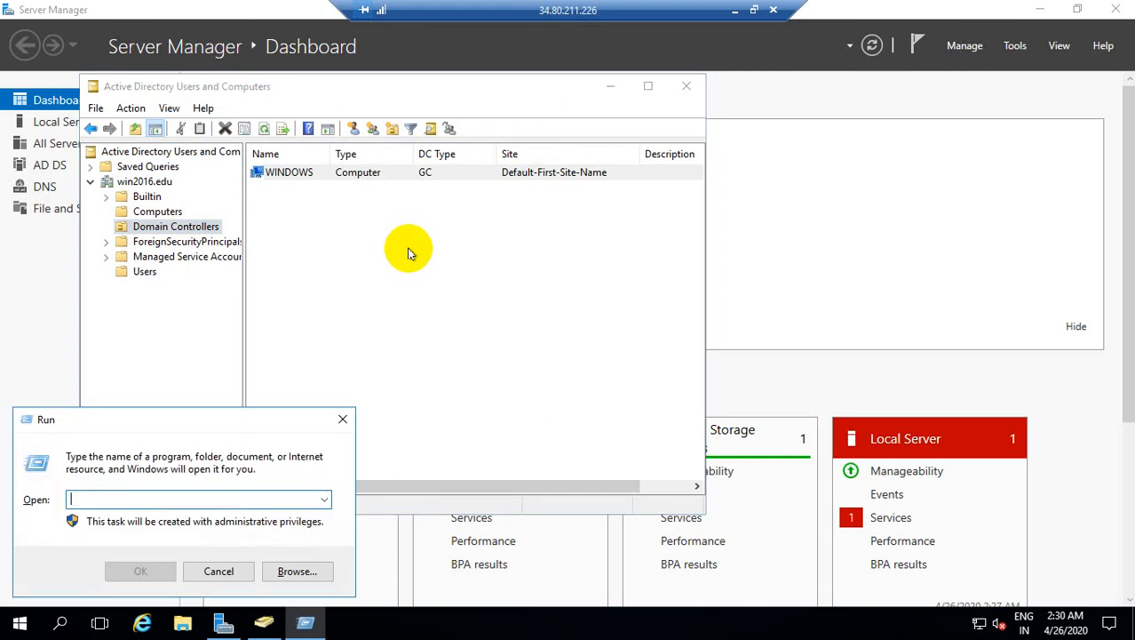
pyautogui.write('dss')
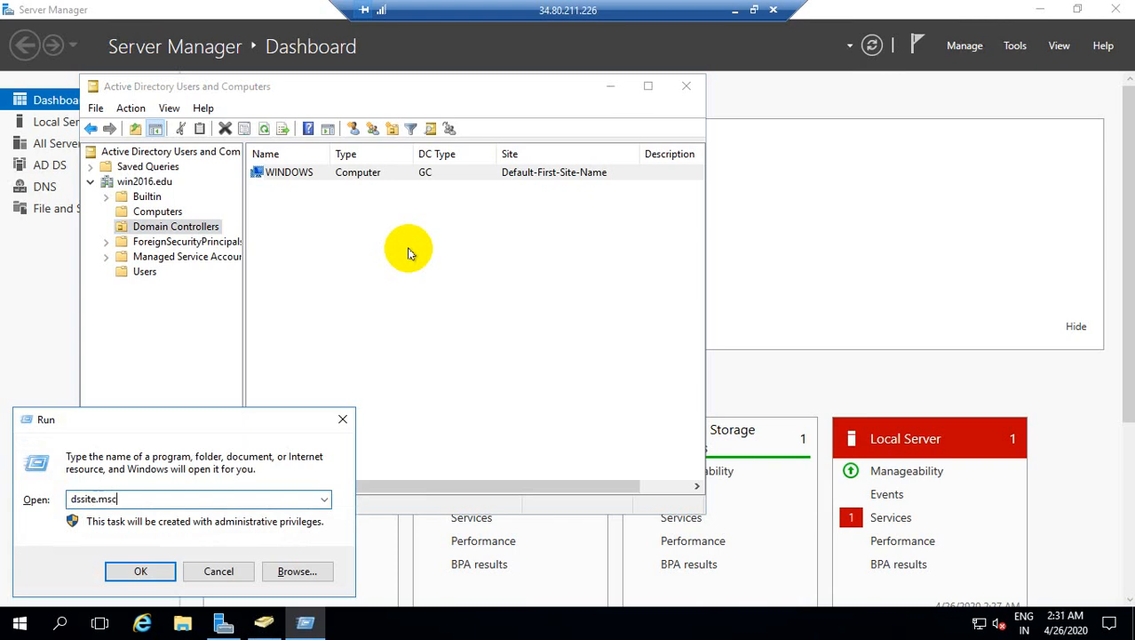
pyautogui.write('ite.msc')
pyautogui.click(141, 571)
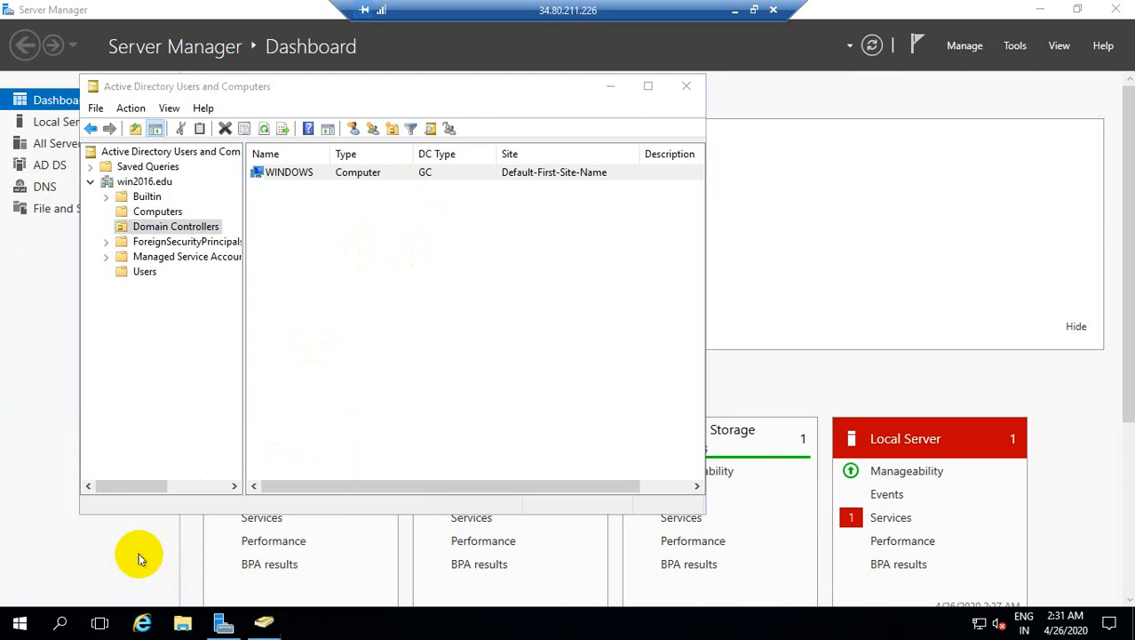
# Step: Expand Sites down to the Servers folder of Default-First-Site-Name and widen the console tree
pyautogui.click(127, 205)
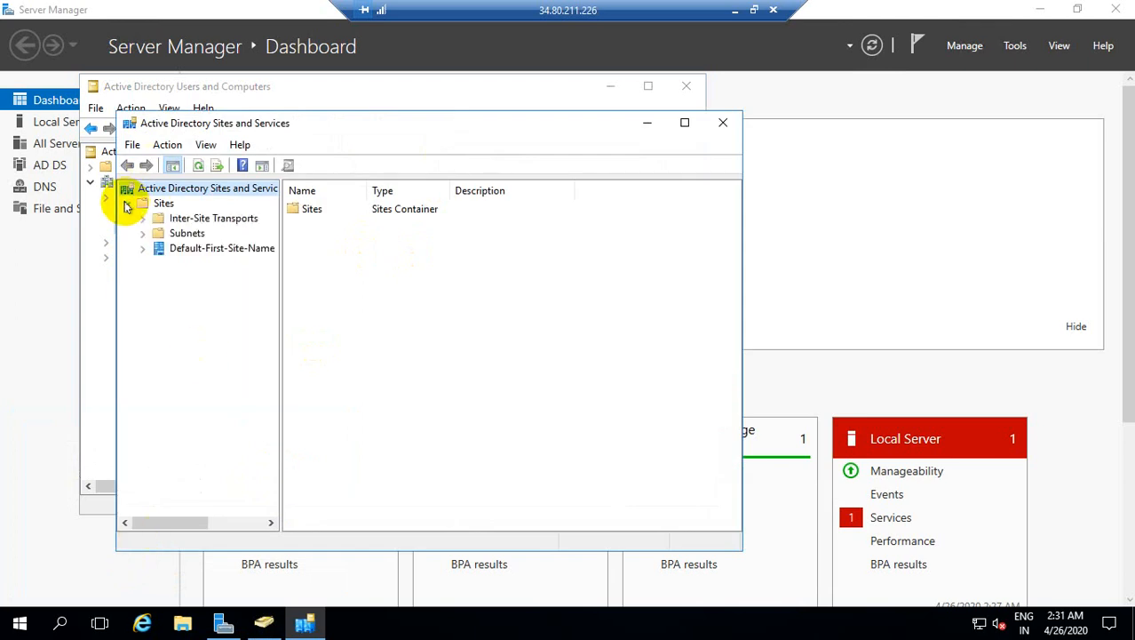
pyautogui.click(143, 249)
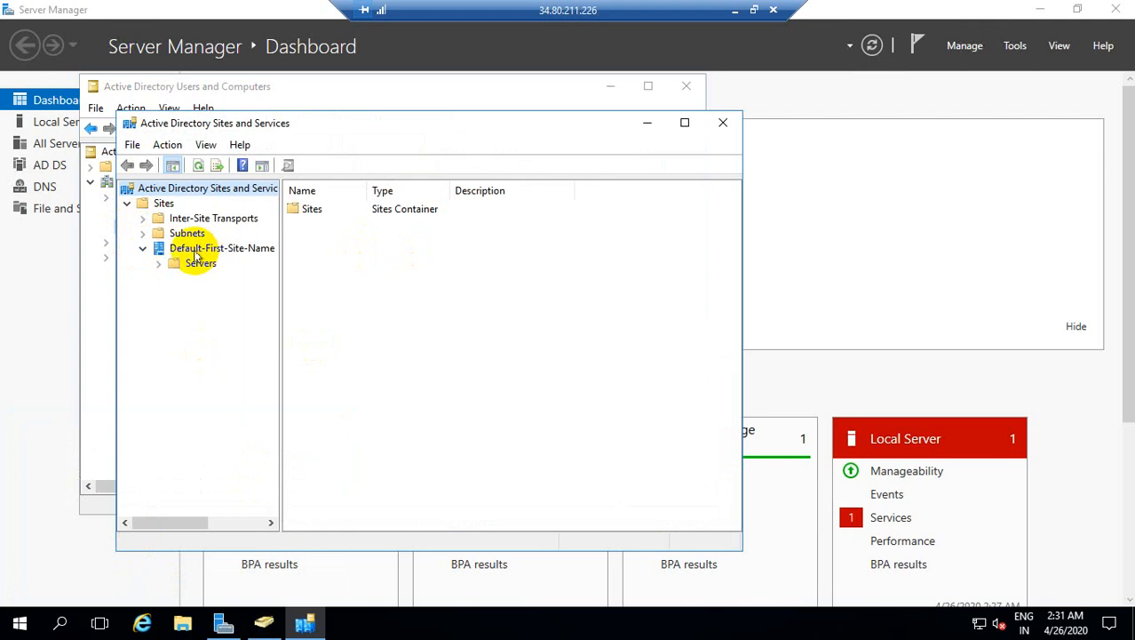
pyautogui.click(159, 264)
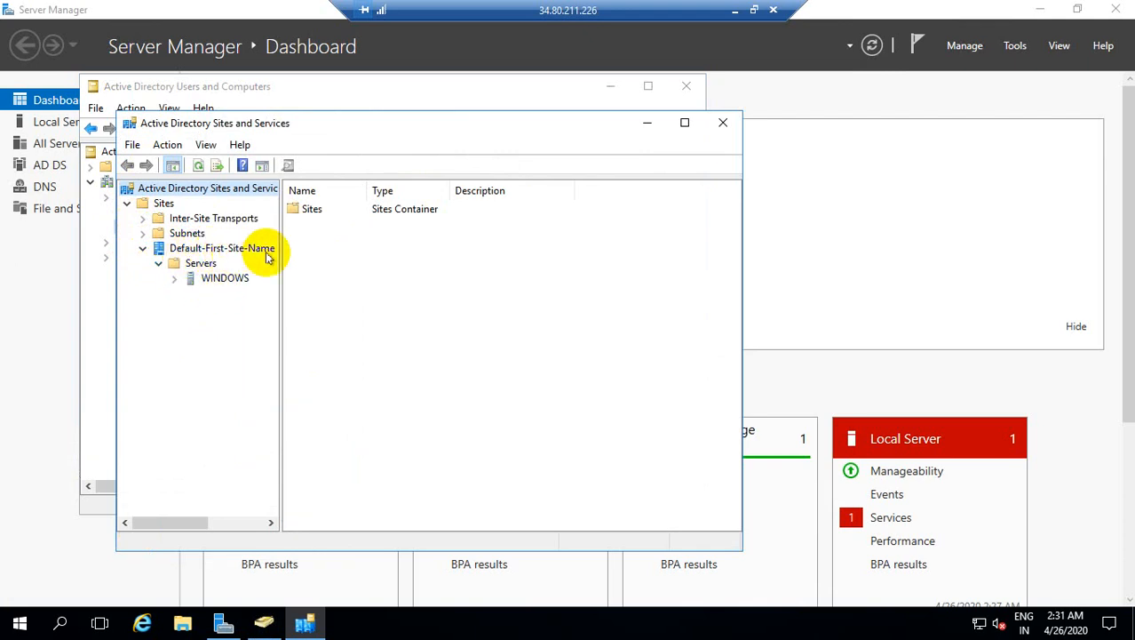
pyautogui.moveTo(281, 184); pyautogui.dragTo(315, 188)
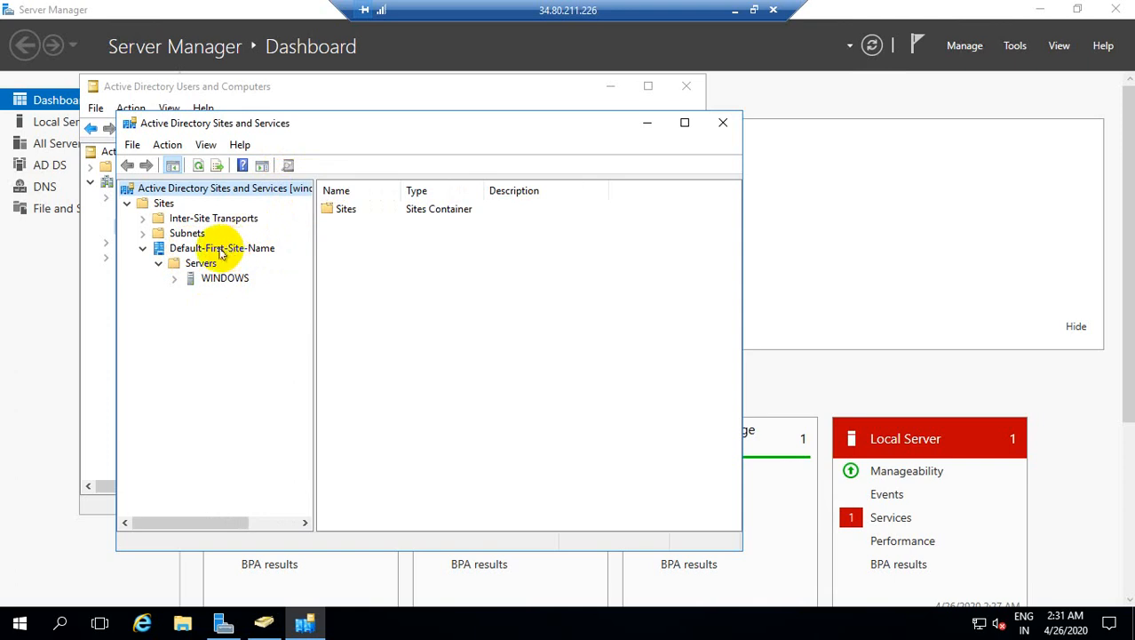
# Step: Rename the Default-First-Site-Name site to BNG
pyautogui.rightClick(221, 253)
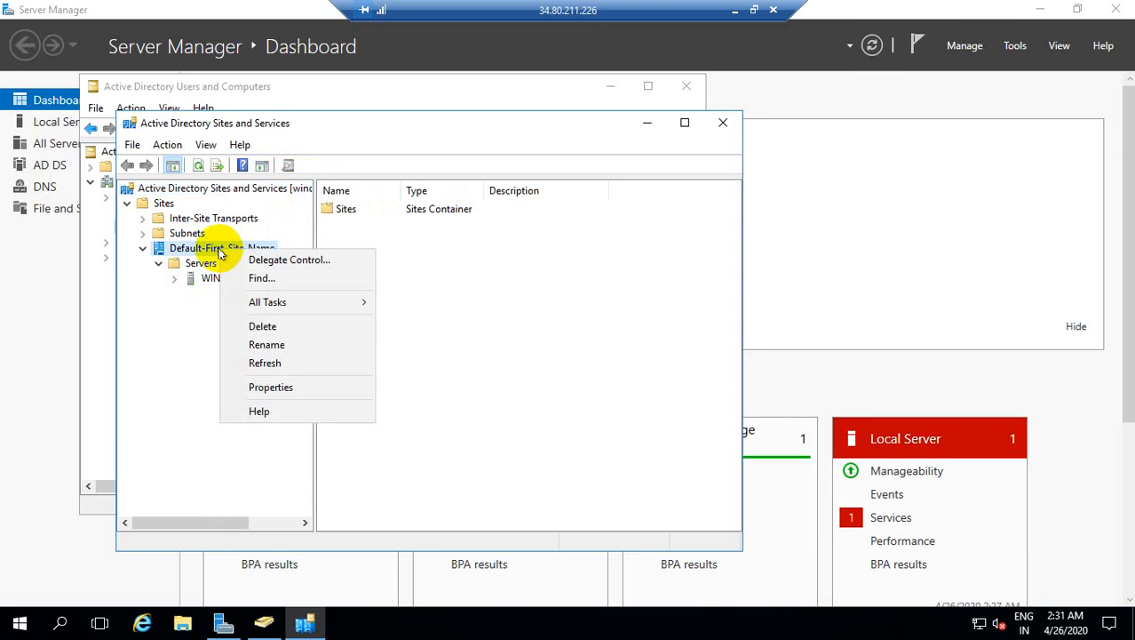
pyautogui.click(265, 345)
pyautogui.write('BNG')
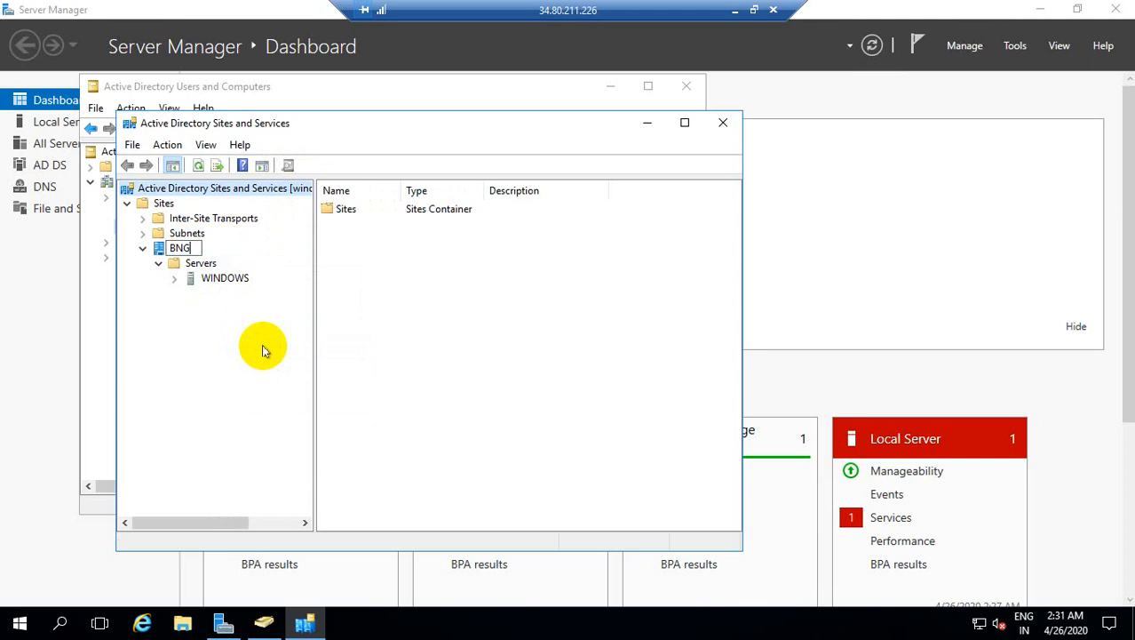
pyautogui.press('Return')
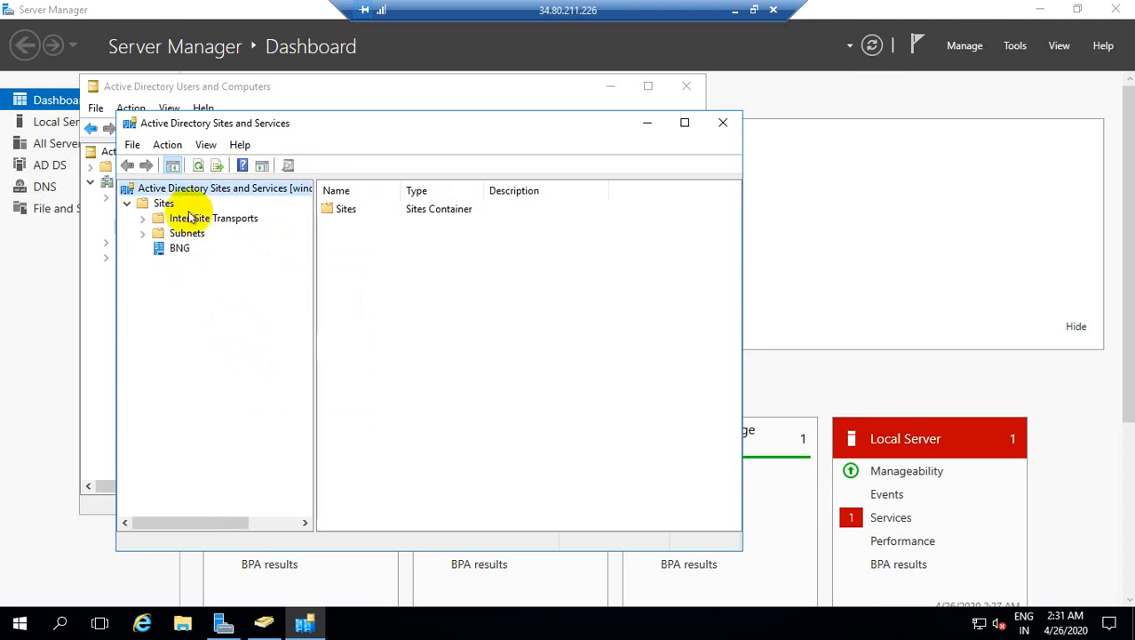
# Step: Minimize Active Directory Sites and Services and refresh the Domain Controllers list in Active Directory Users and Computers
pyautogui.click(646, 124)
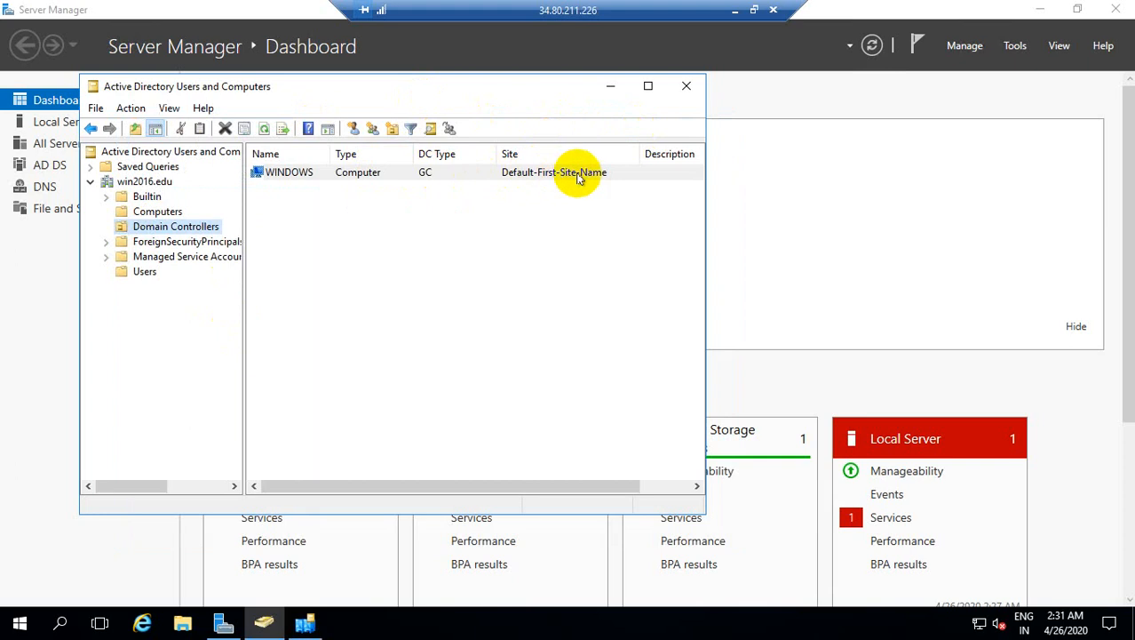
pyautogui.click(267, 129)
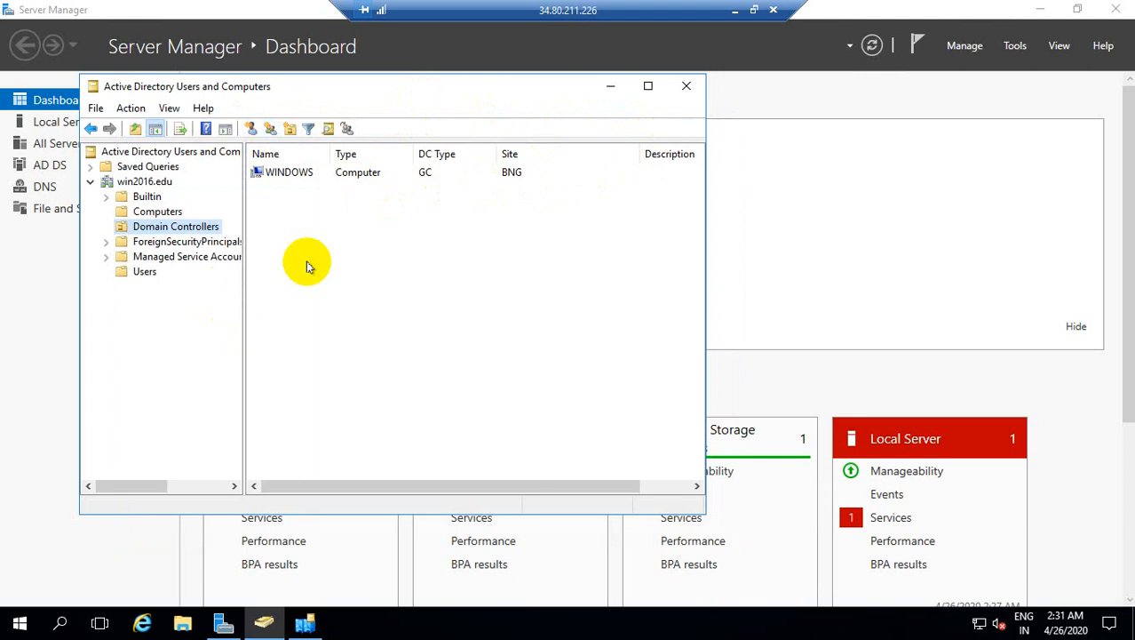
pyautogui.click(423, 377)
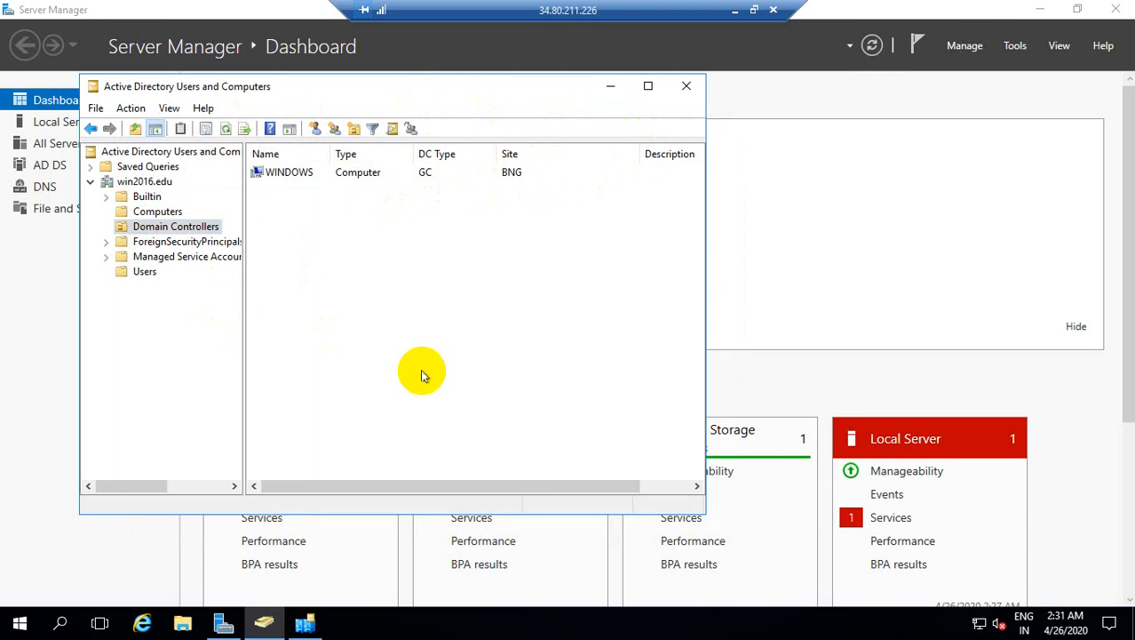
# Step: Launch the Group Policy Management console by running gpmc.msc
pyautogui.press('super+r')
pyautogui.press('BackSpace')
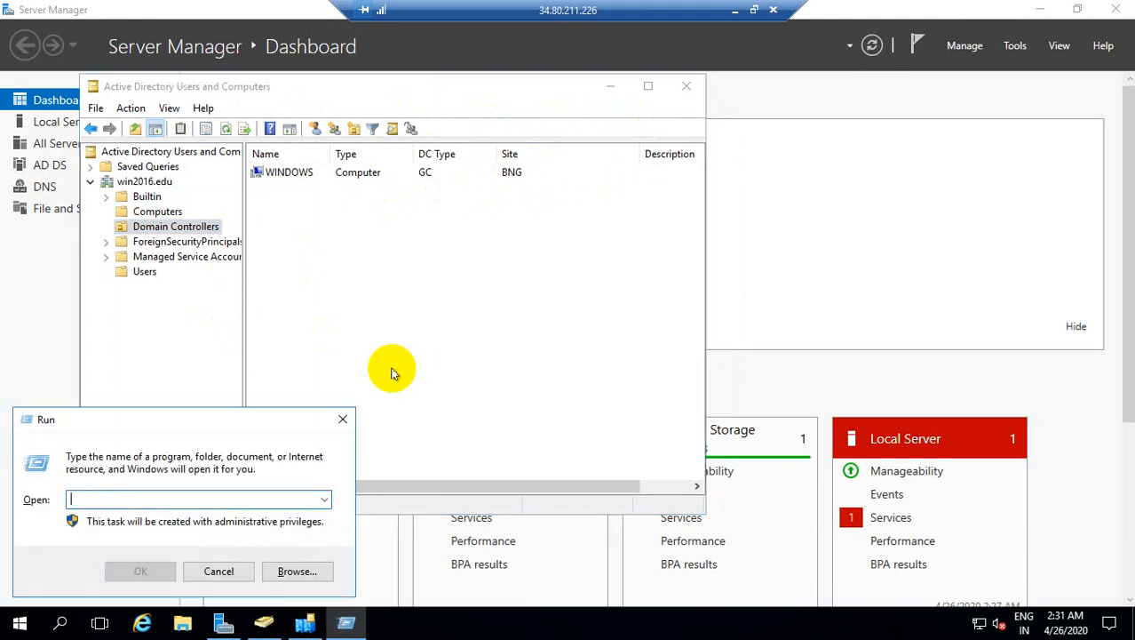
pyautogui.write('g')
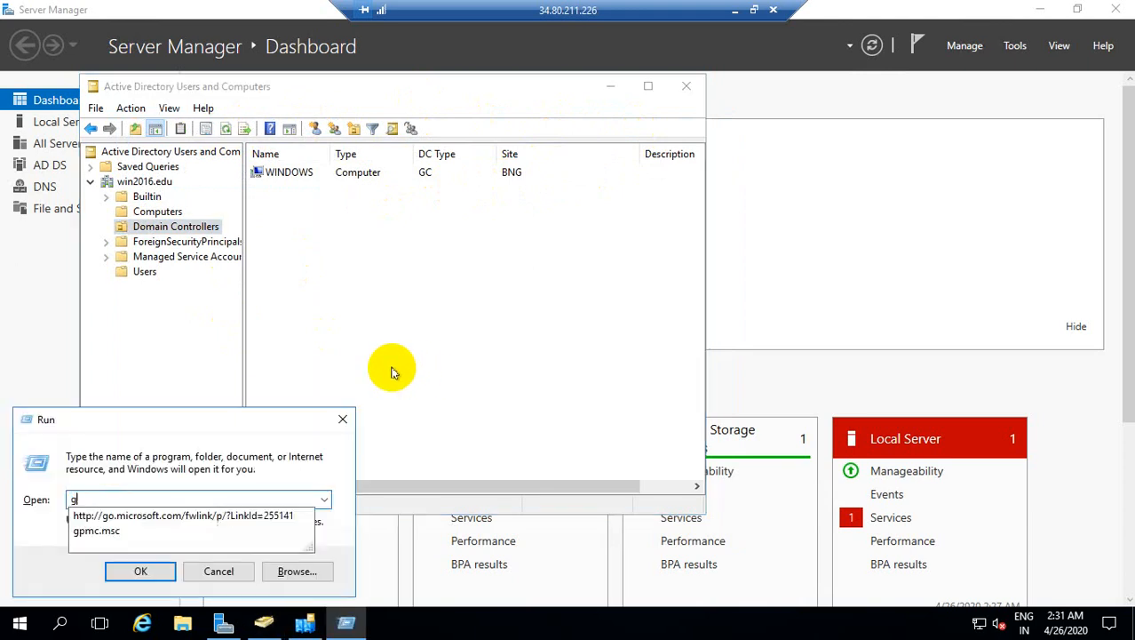
pyautogui.write('pms')
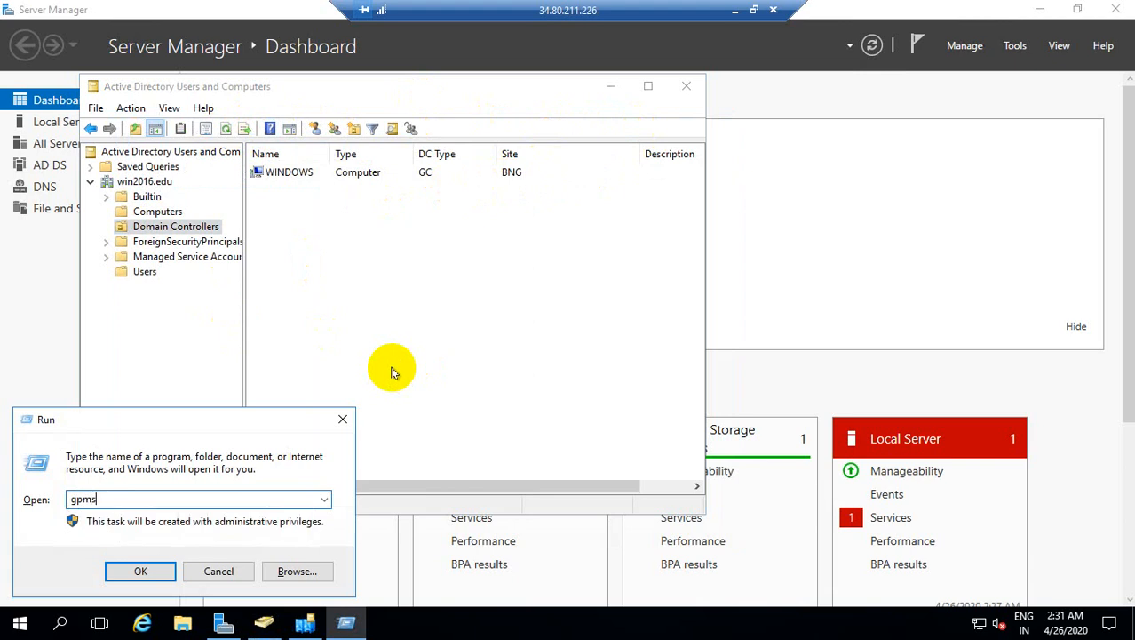
pyautogui.press('BackSpace')
pyautogui.write('c')
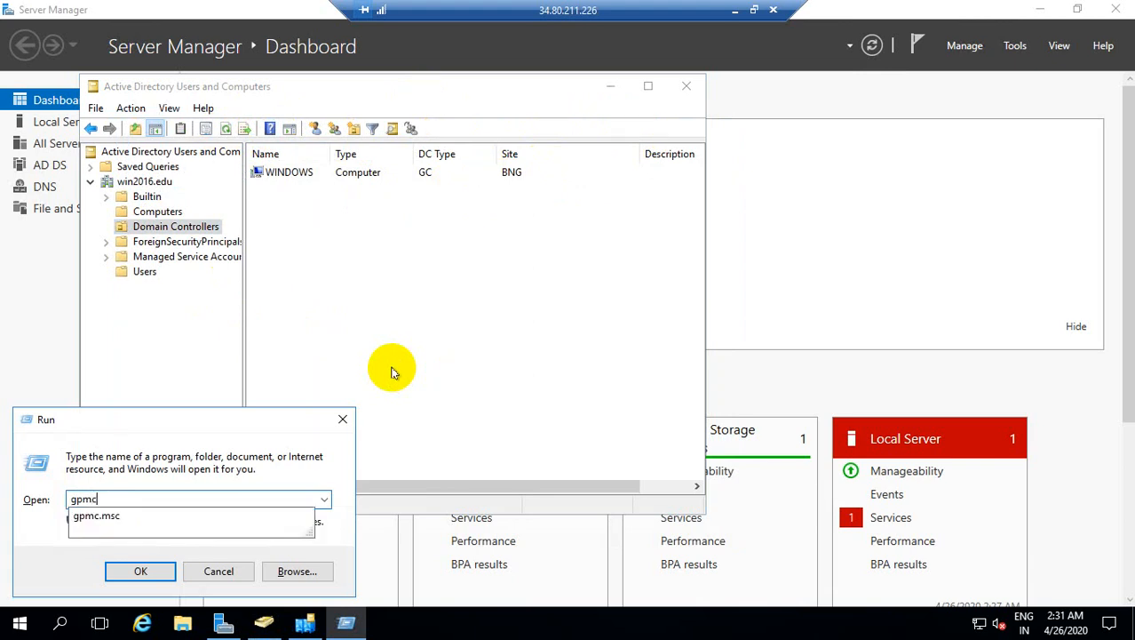
pyautogui.write('msc')
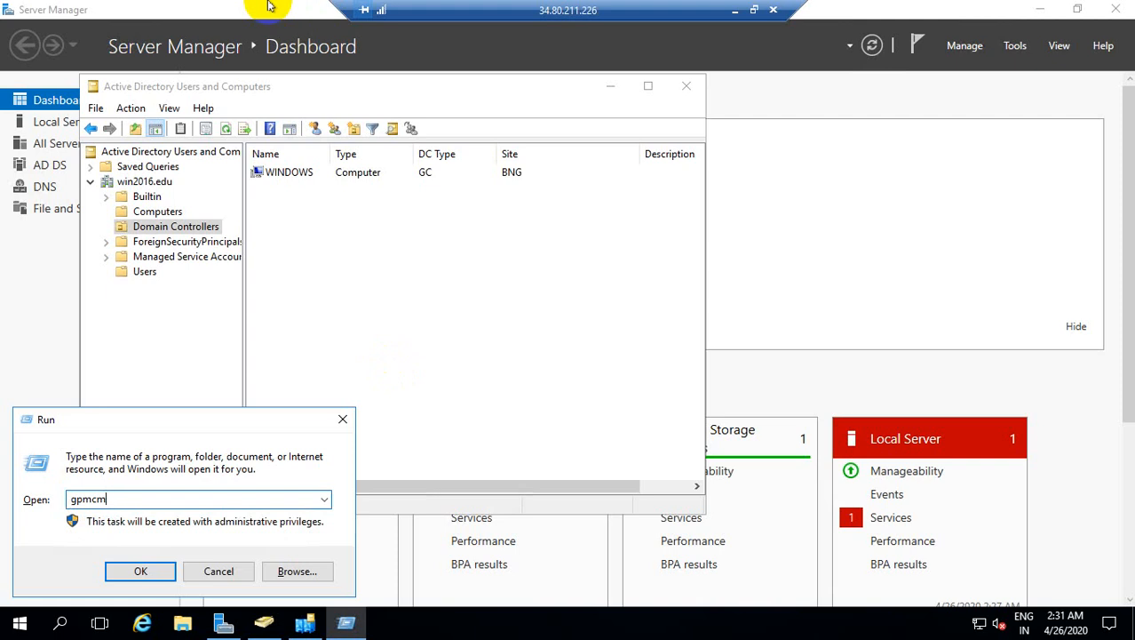
pyautogui.press('BackSpace')
pyautogui.press('BackSpace')
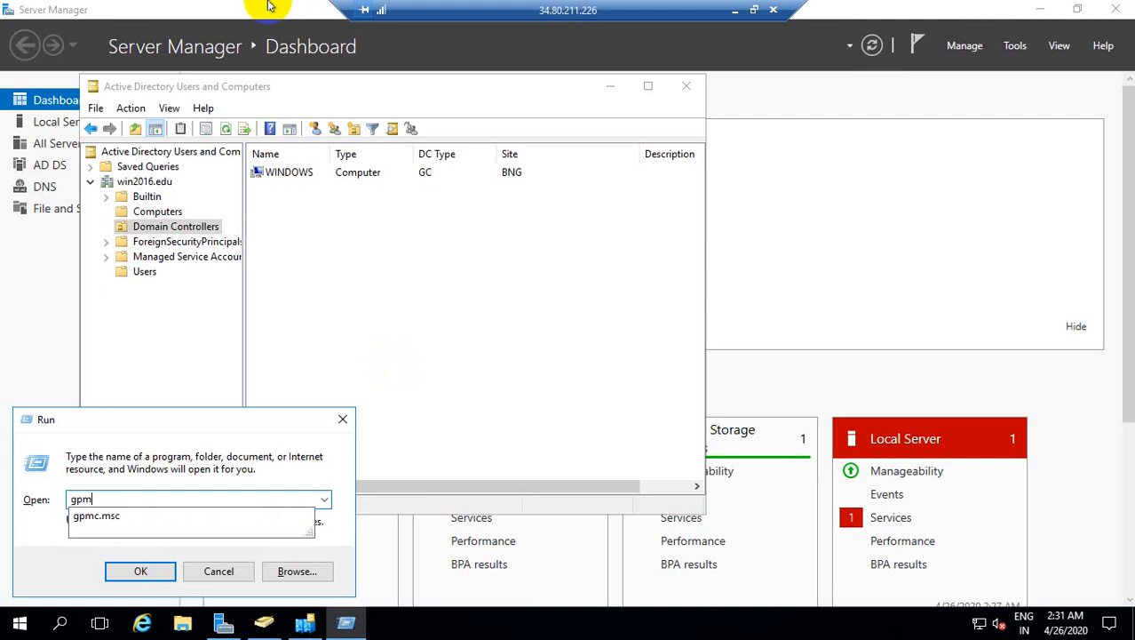
pyautogui.click(97, 515)
pyautogui.click(142, 572)
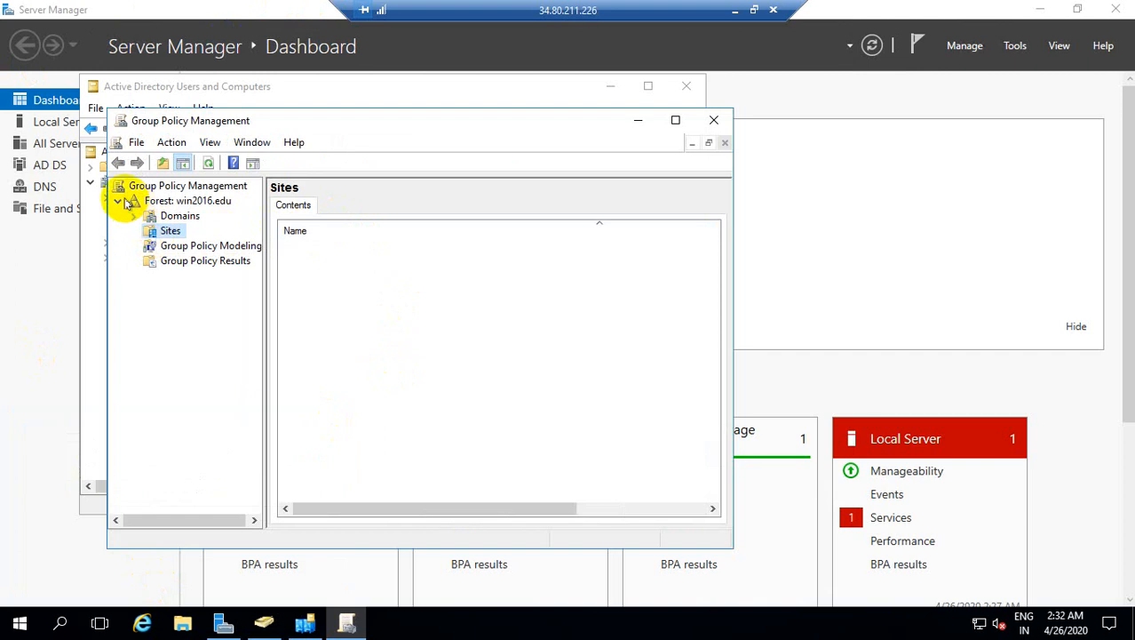
# Step: Inspect the win2016.edu domain's contents in Group Policy Management, collapse it, and minimize both open consoles
pyautogui.click(133, 216)
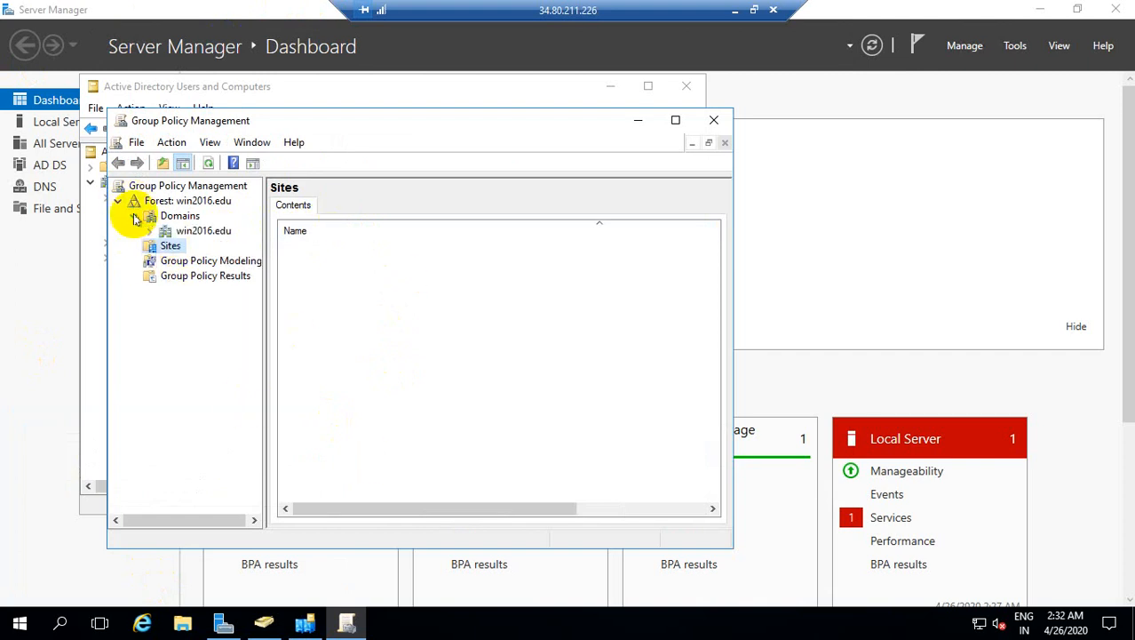
pyautogui.click(150, 231)
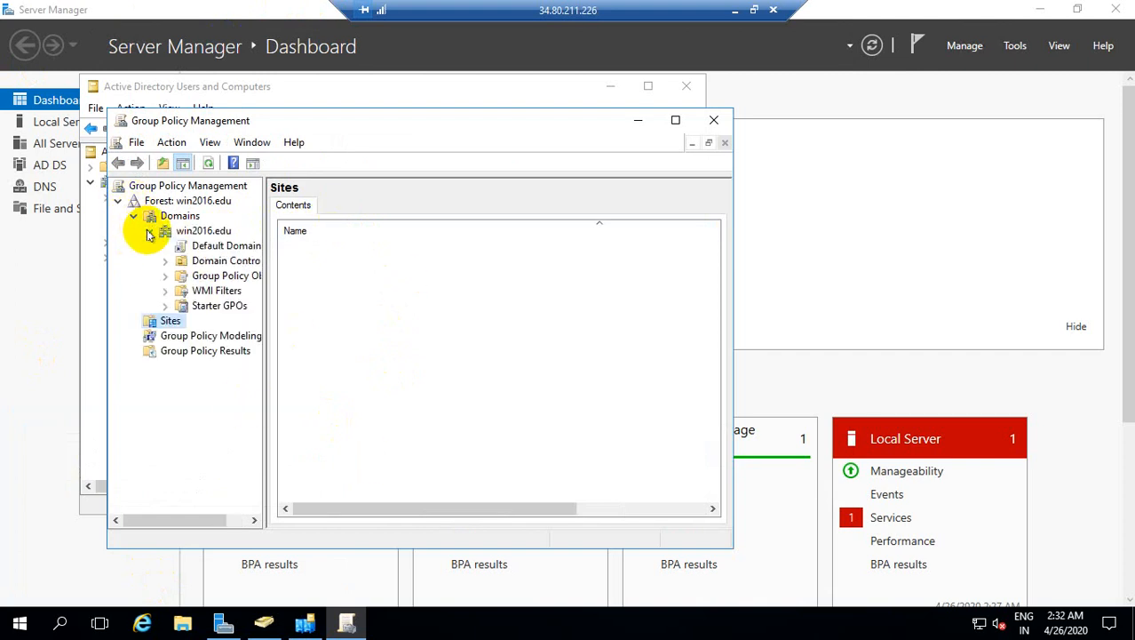
pyautogui.click(150, 231)
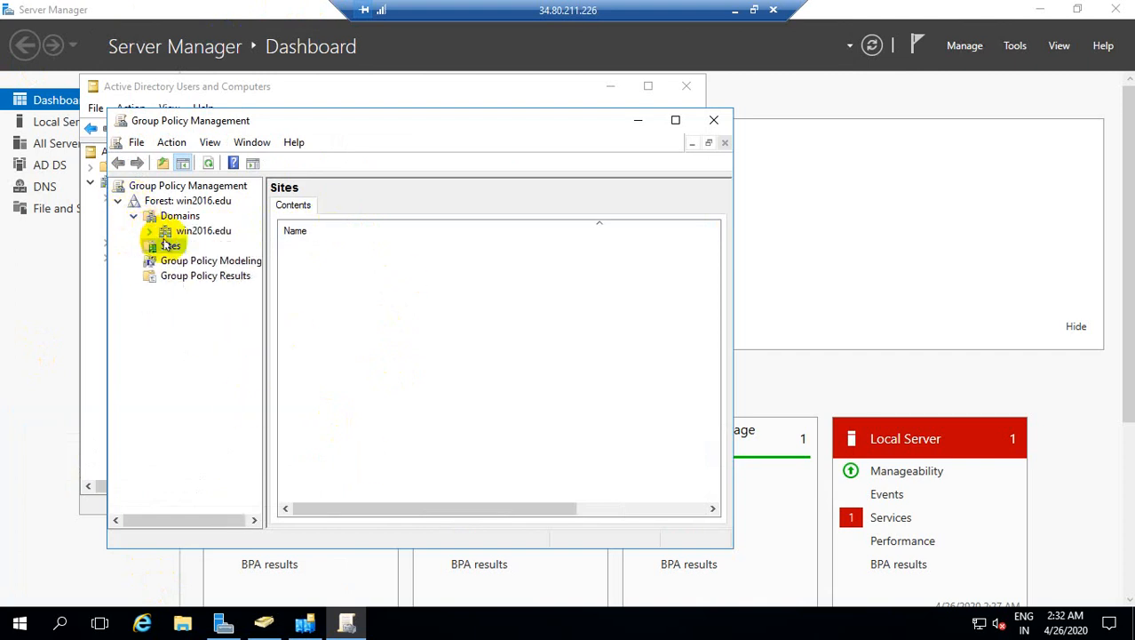
pyautogui.click(640, 124)
pyautogui.click(609, 88)
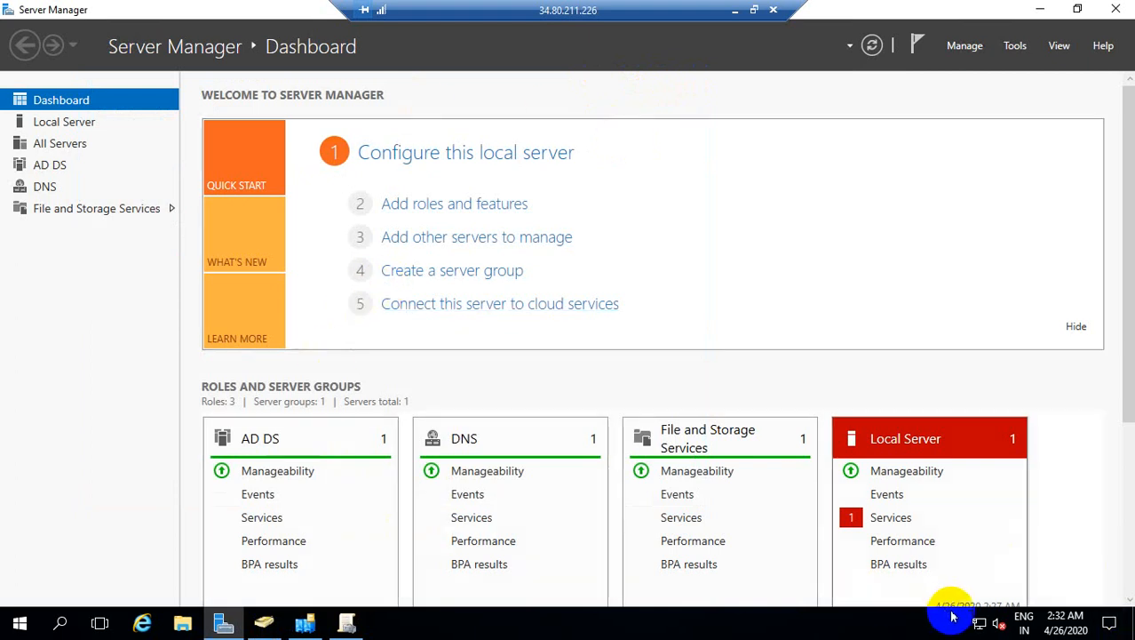
pyautogui.click(734, 10)
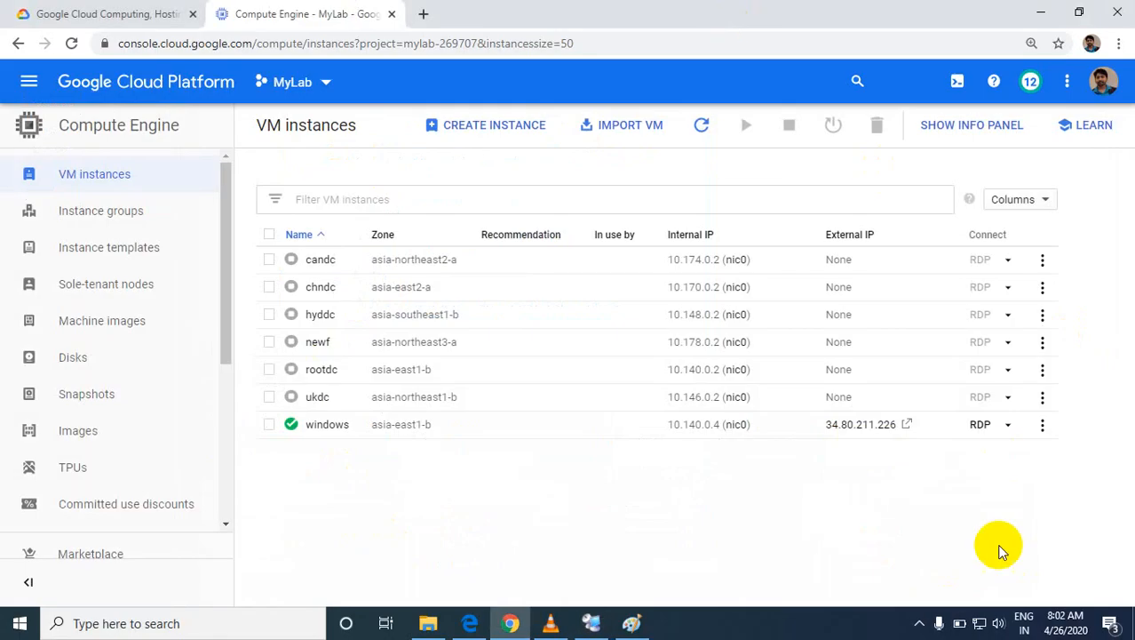
pyautogui.click(920, 623)
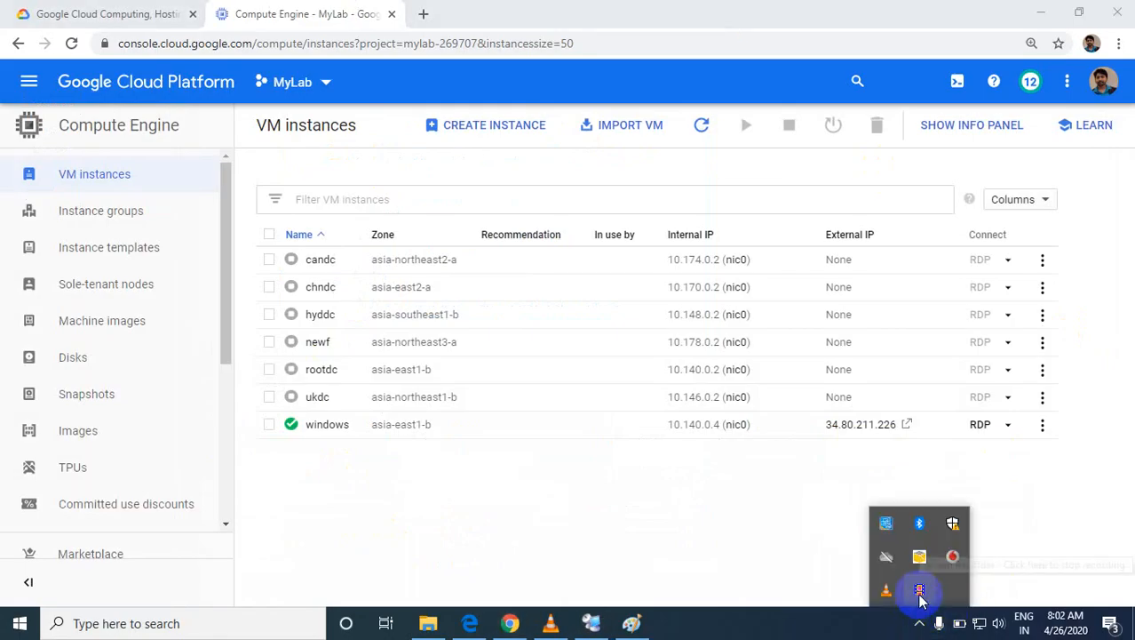
pyautogui.click(613, 457)
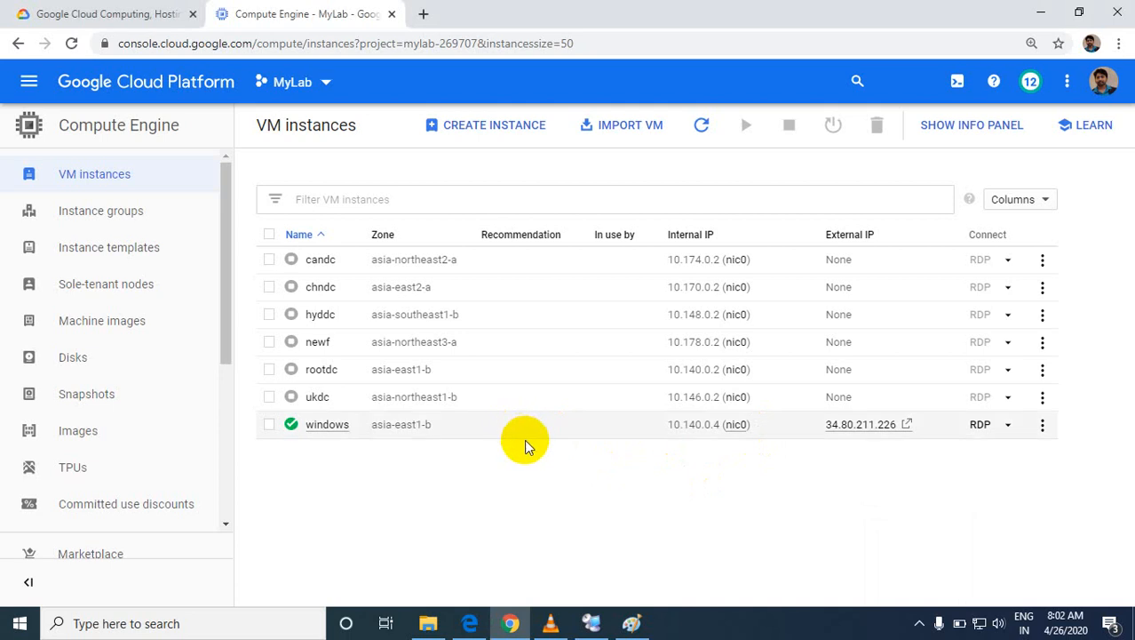
pyautogui.click(597, 624)
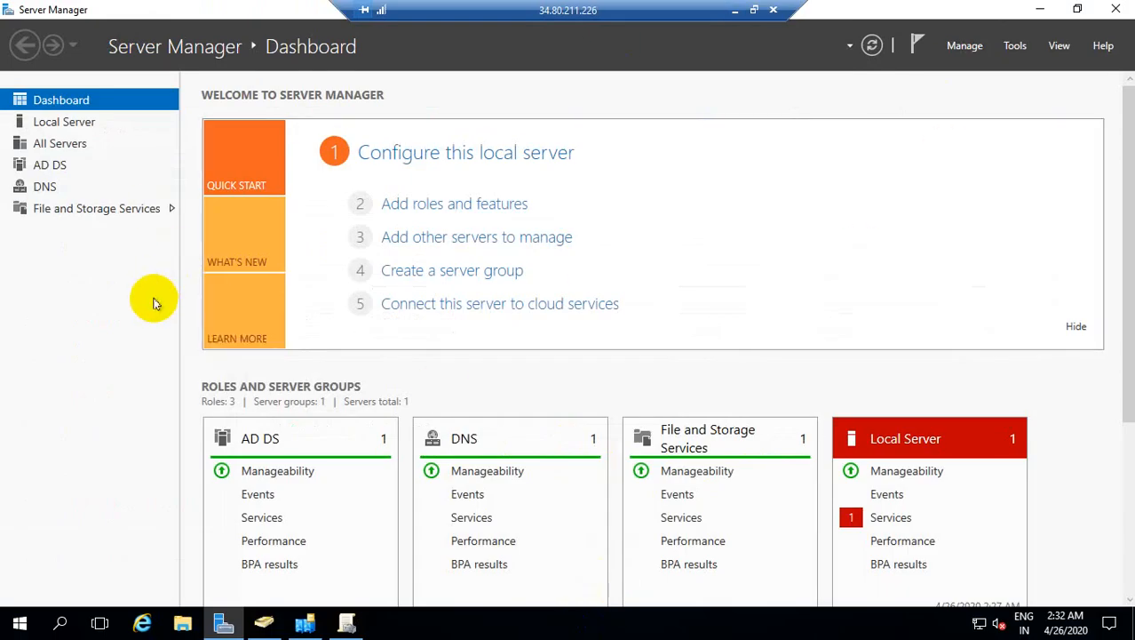
# Step: Launch dsa.msc again, open the Users container of win2016.edu, and look through its accounts and groups
pyautogui.press('super+r')
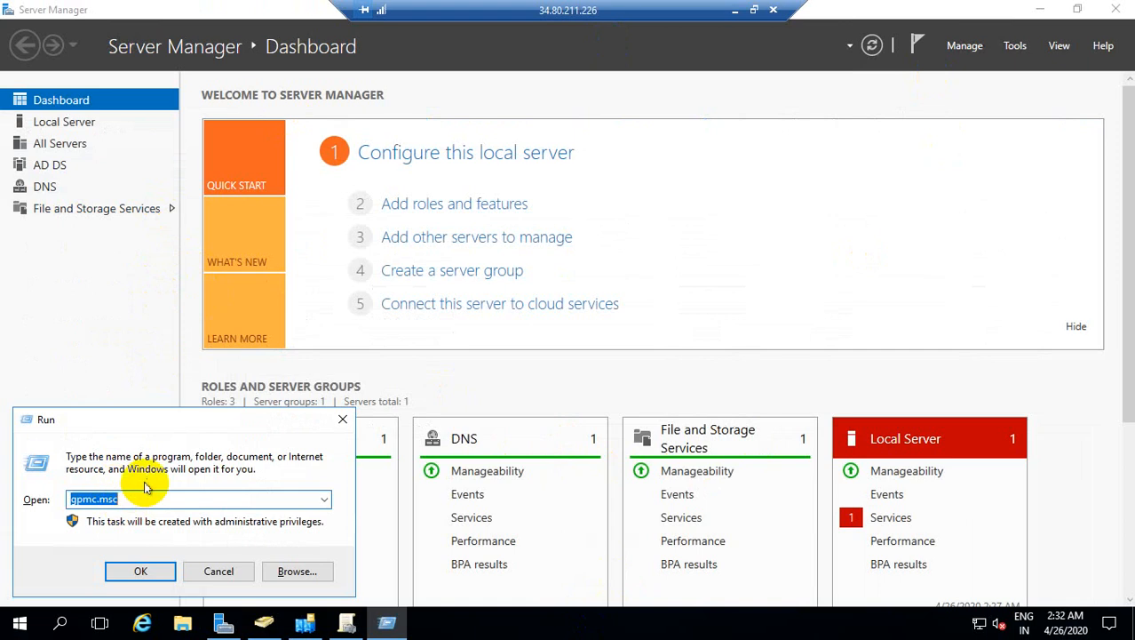
pyautogui.write('dsa')
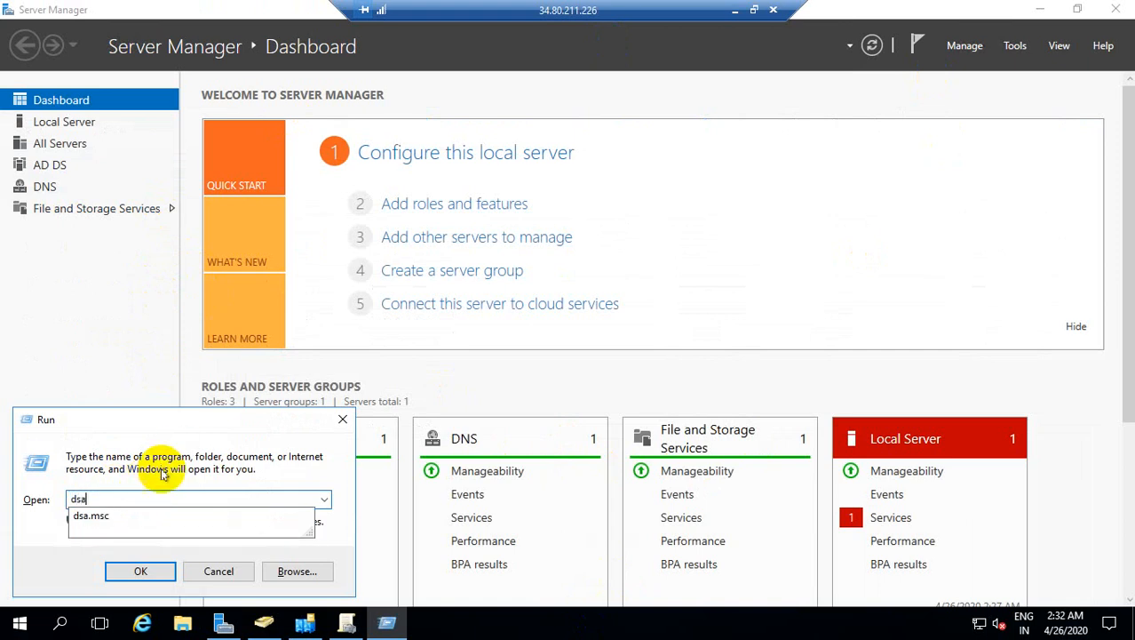
pyautogui.click(133, 517)
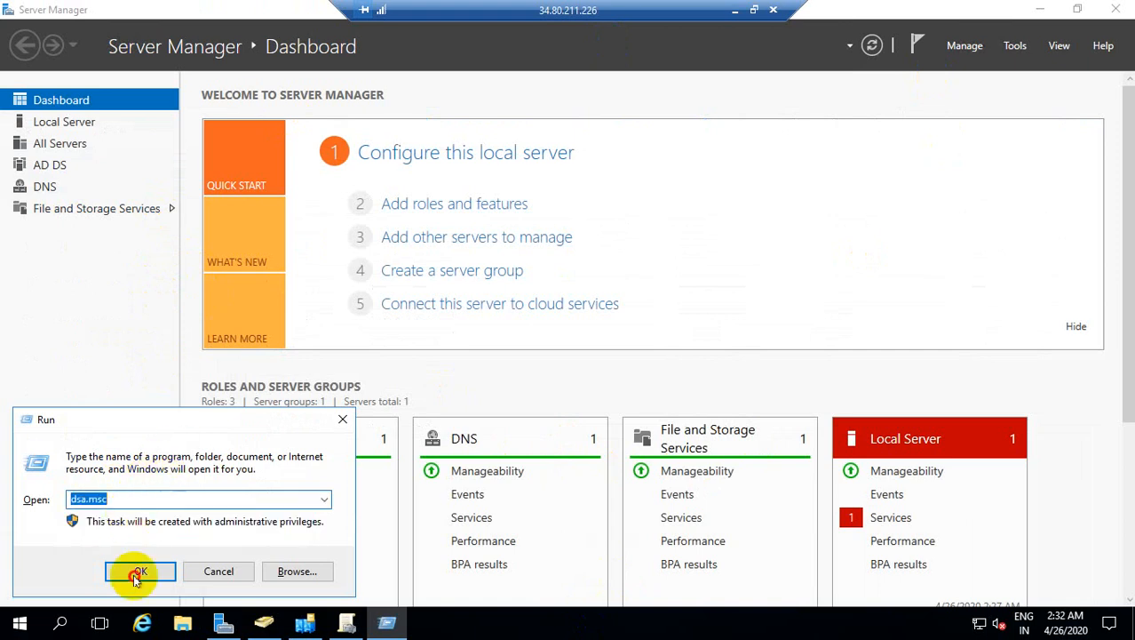
pyautogui.click(135, 570)
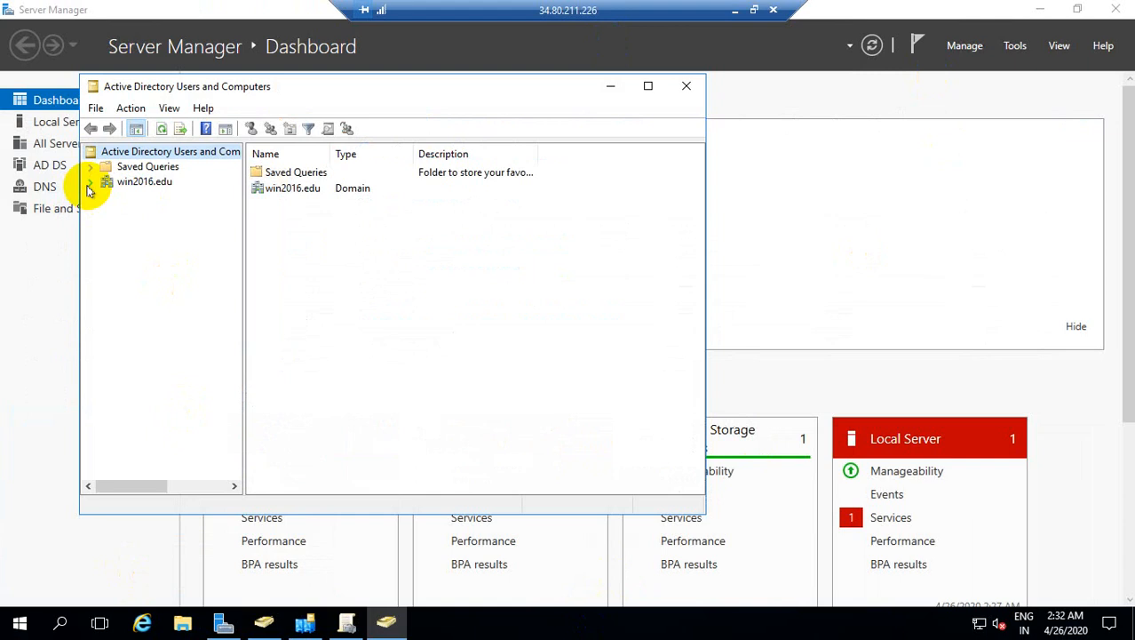
pyautogui.click(90, 181)
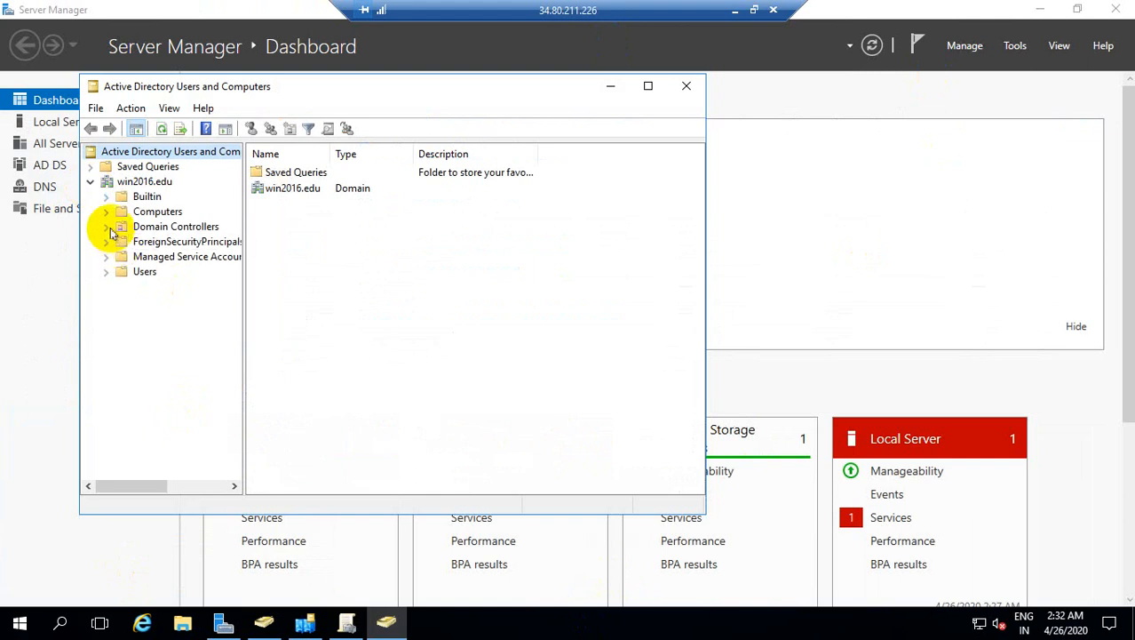
pyautogui.click(129, 272)
pyautogui.scroll(-2, 458, 258)
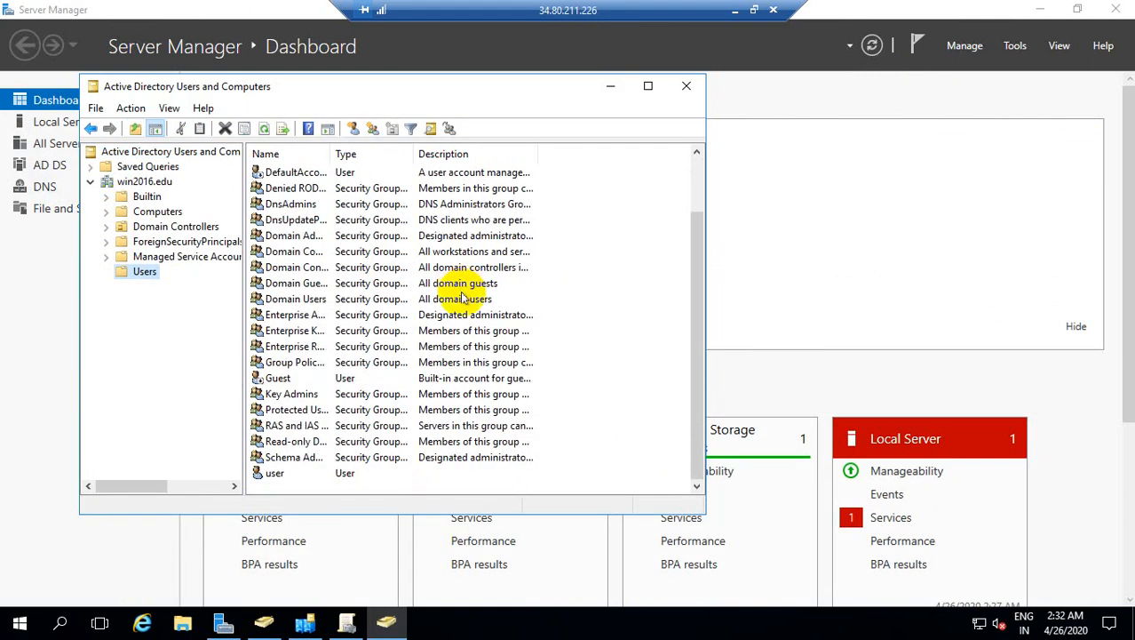
pyautogui.rightClick(604, 346)
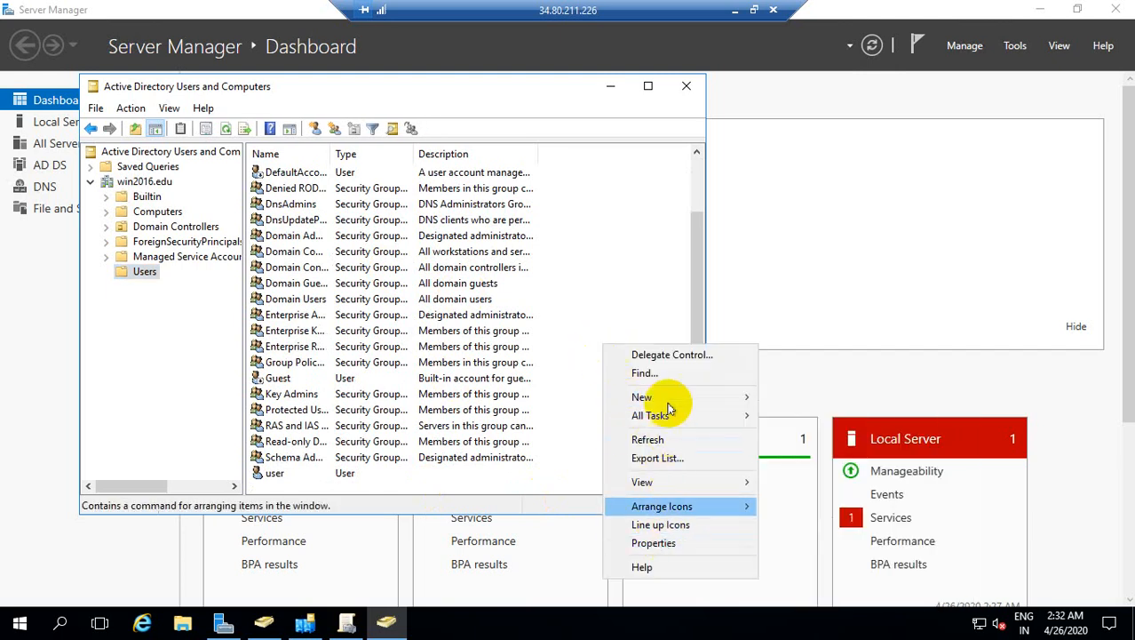
pyautogui.moveTo(662, 400)
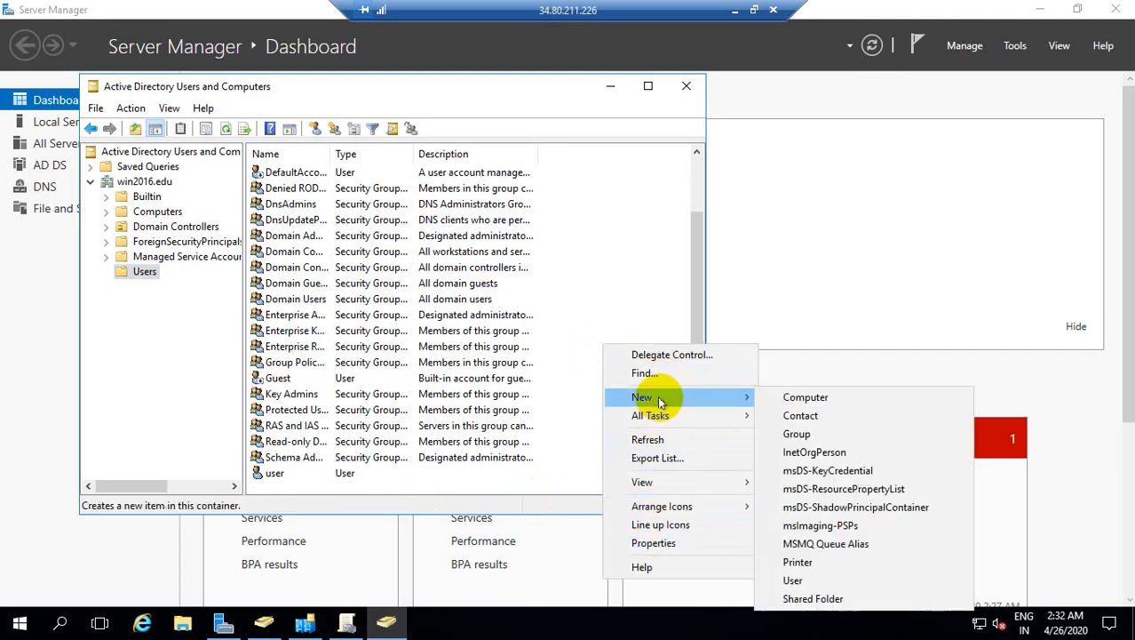
pyautogui.click(808, 398)
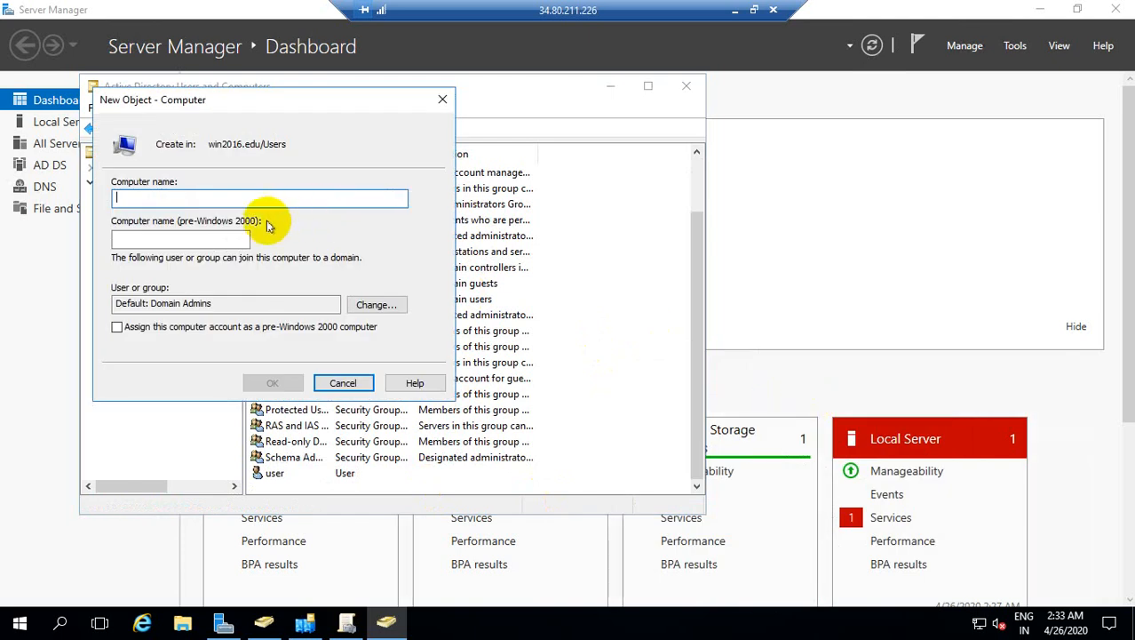
pyautogui.write('Test')
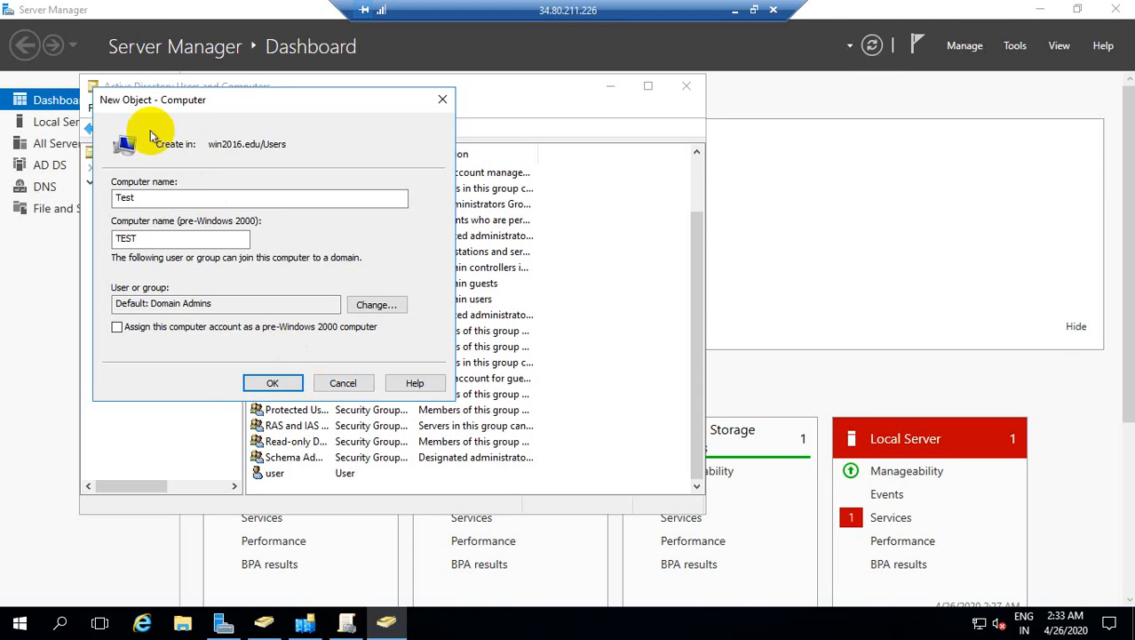
pyautogui.click(442, 100)
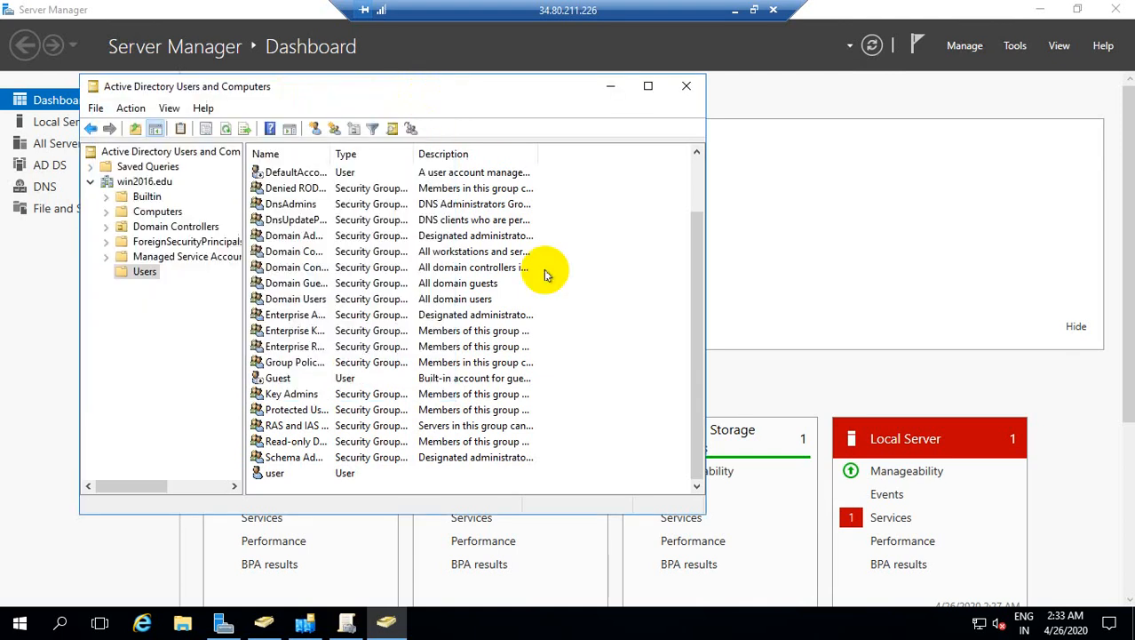
pyautogui.rightClick(621, 312)
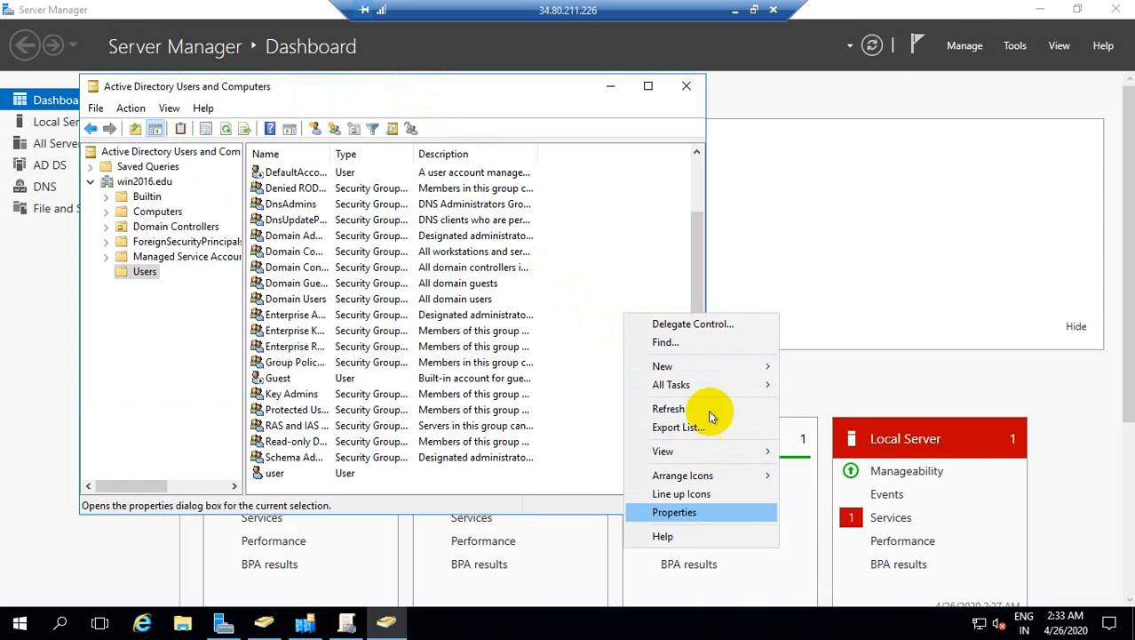
pyautogui.moveTo(711, 367)
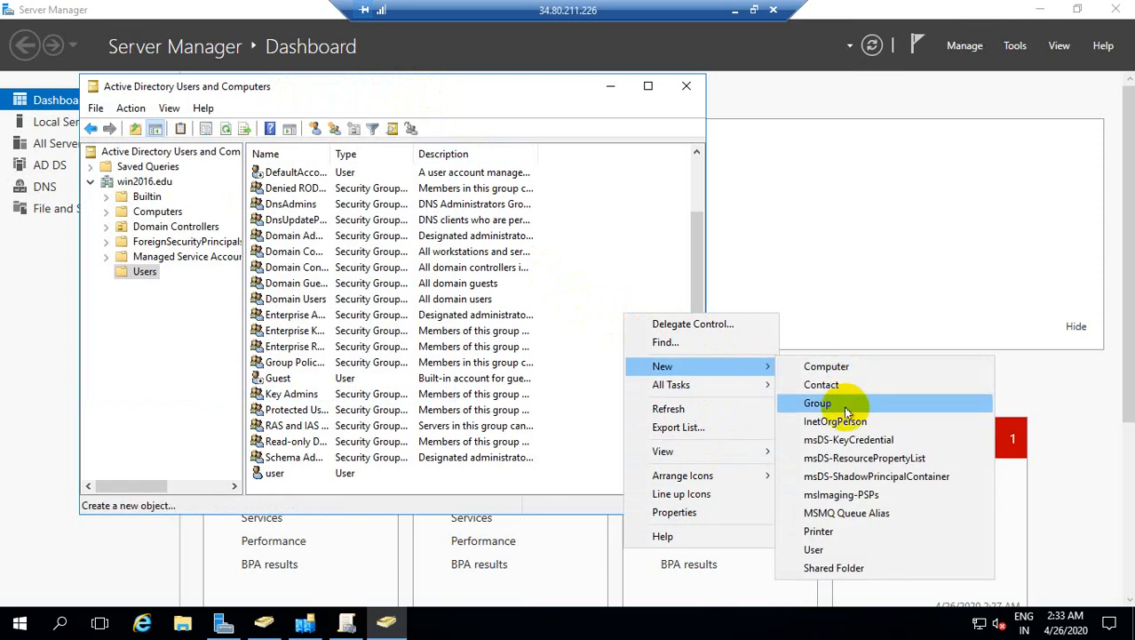
pyautogui.click(815, 549)
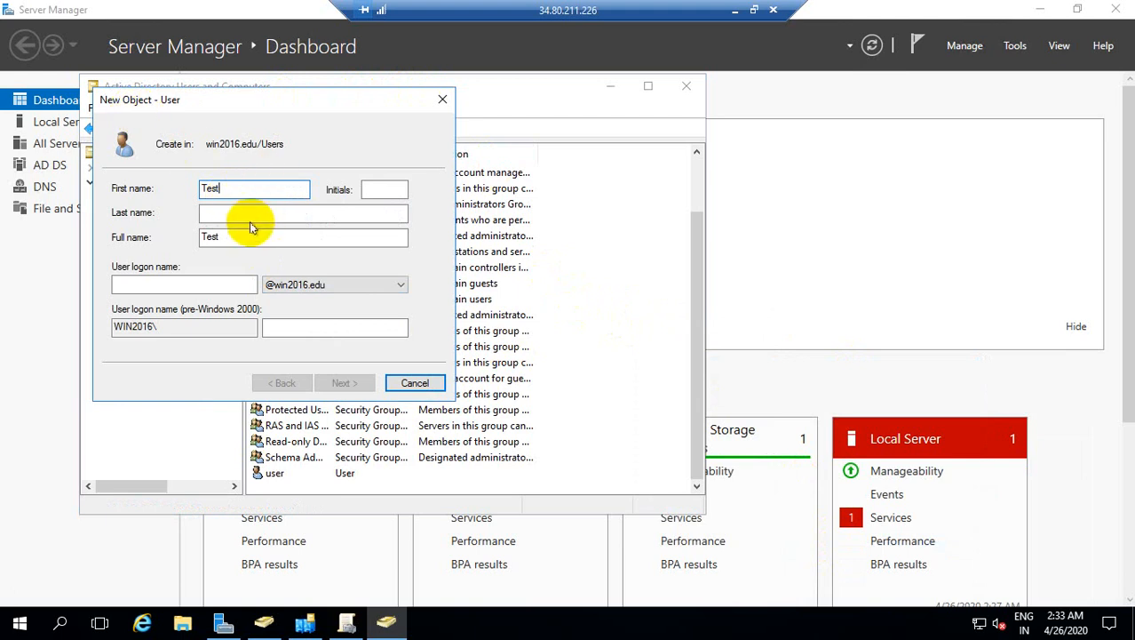
pyautogui.click(194, 282)
pyautogui.write('Test')
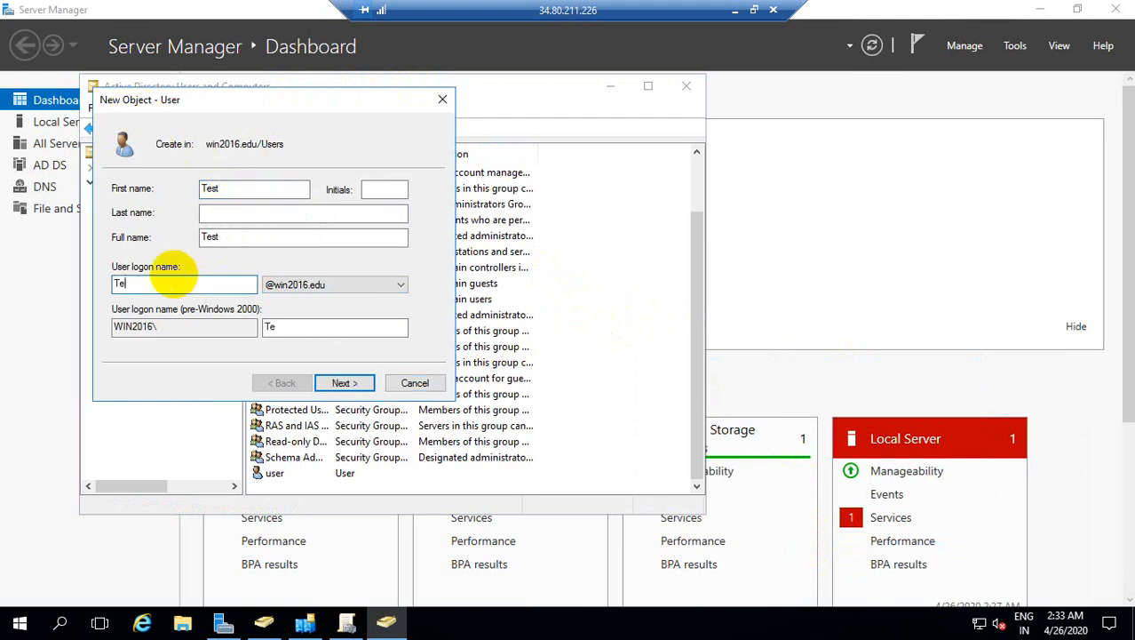
pyautogui.click(348, 384)
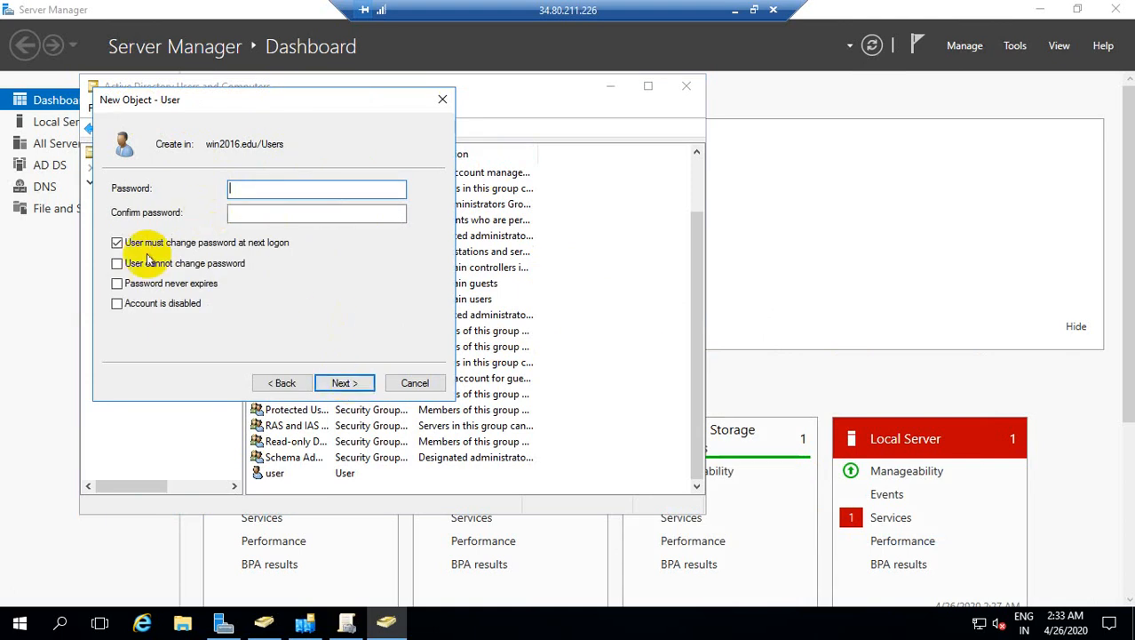
# Step: Turn off the forced password change at next logon, enter and confirm the account password, and finish creating the user
pyautogui.click(116, 242)
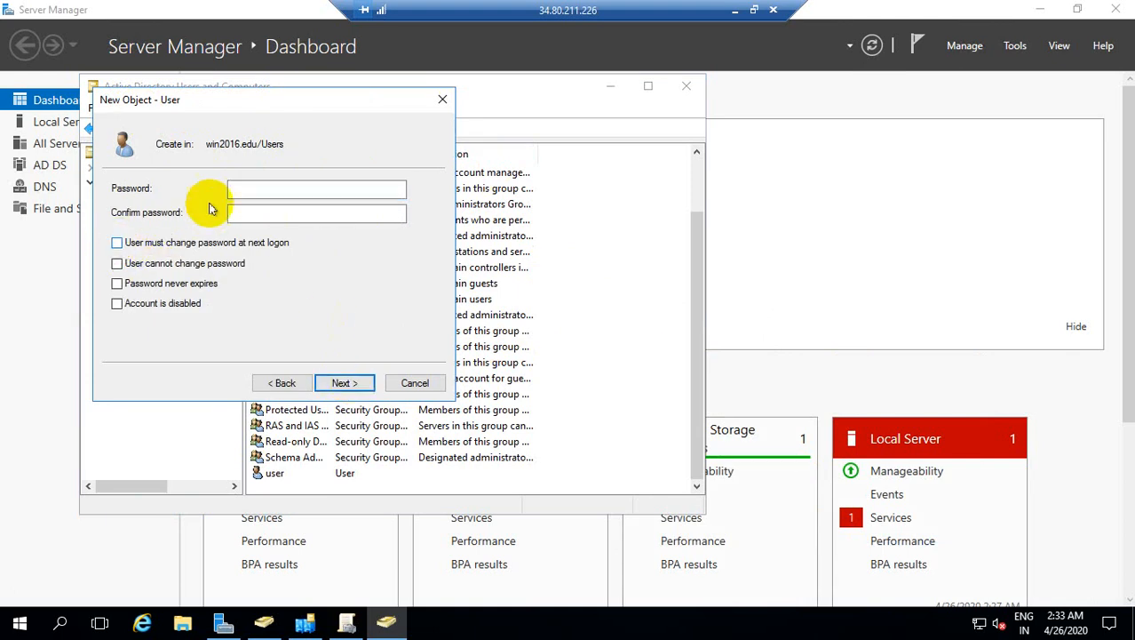
pyautogui.click(235, 187)
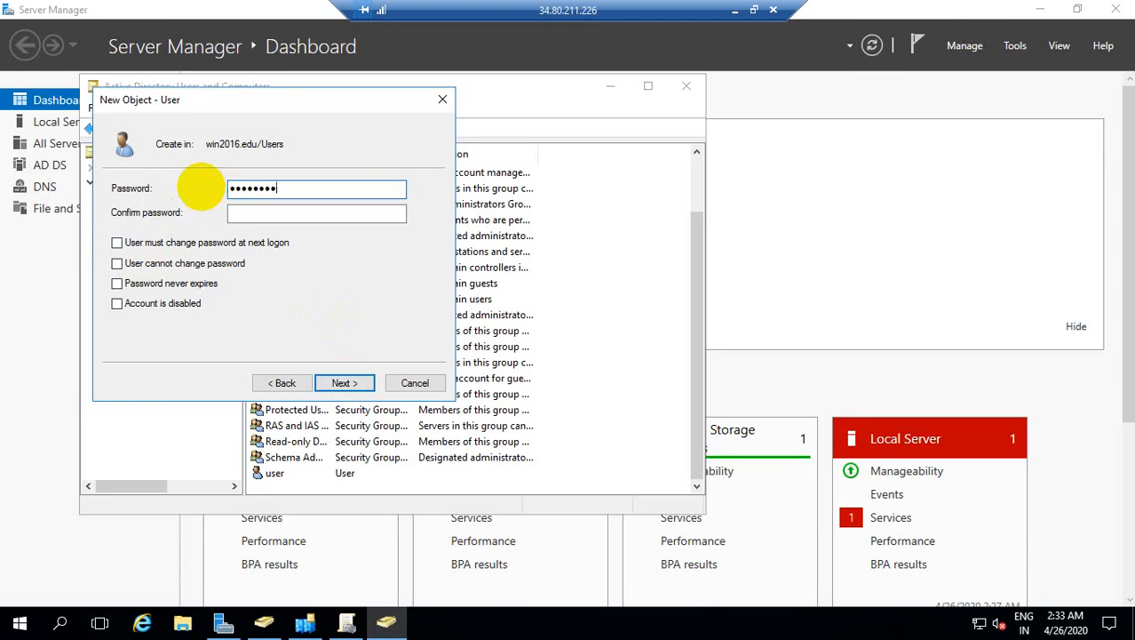
pyautogui.click(275, 215)
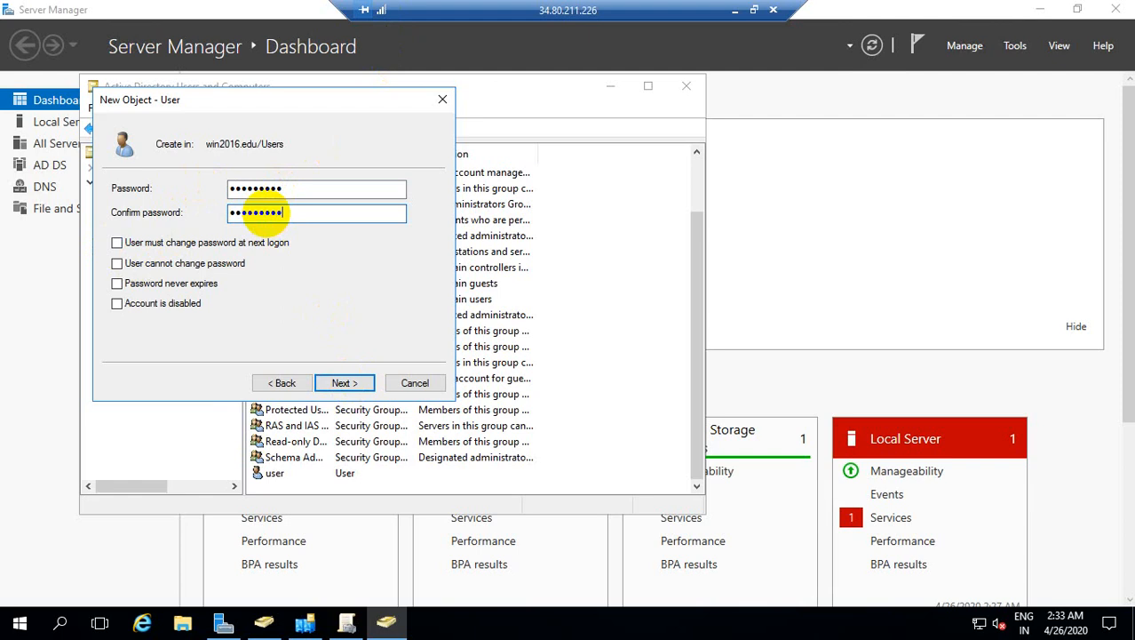
pyautogui.click(341, 387)
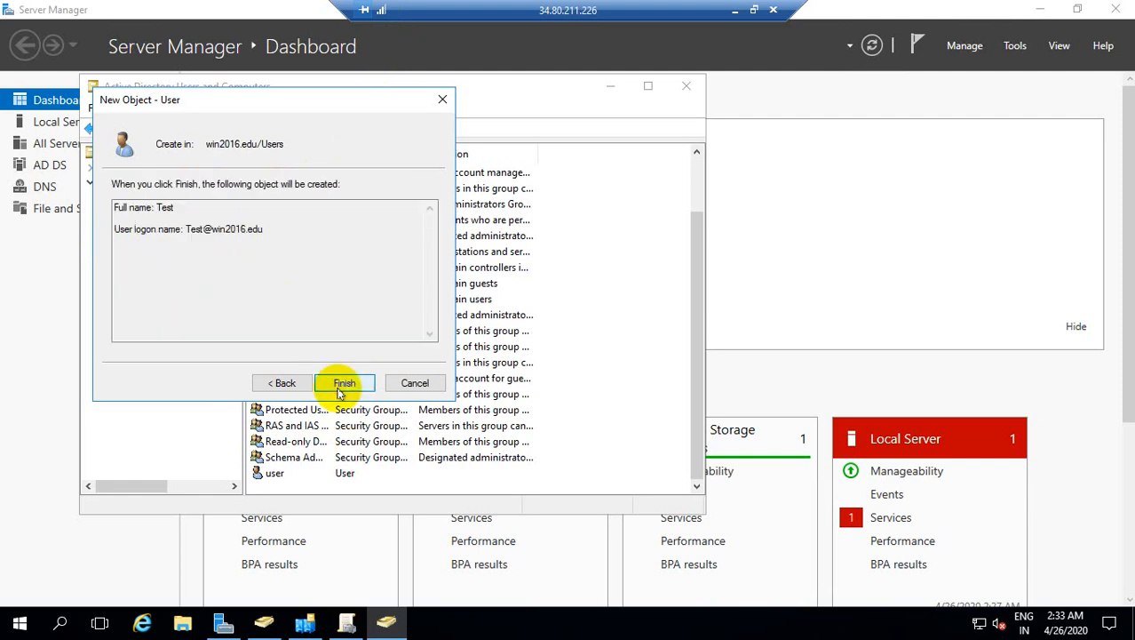
pyautogui.click(342, 384)
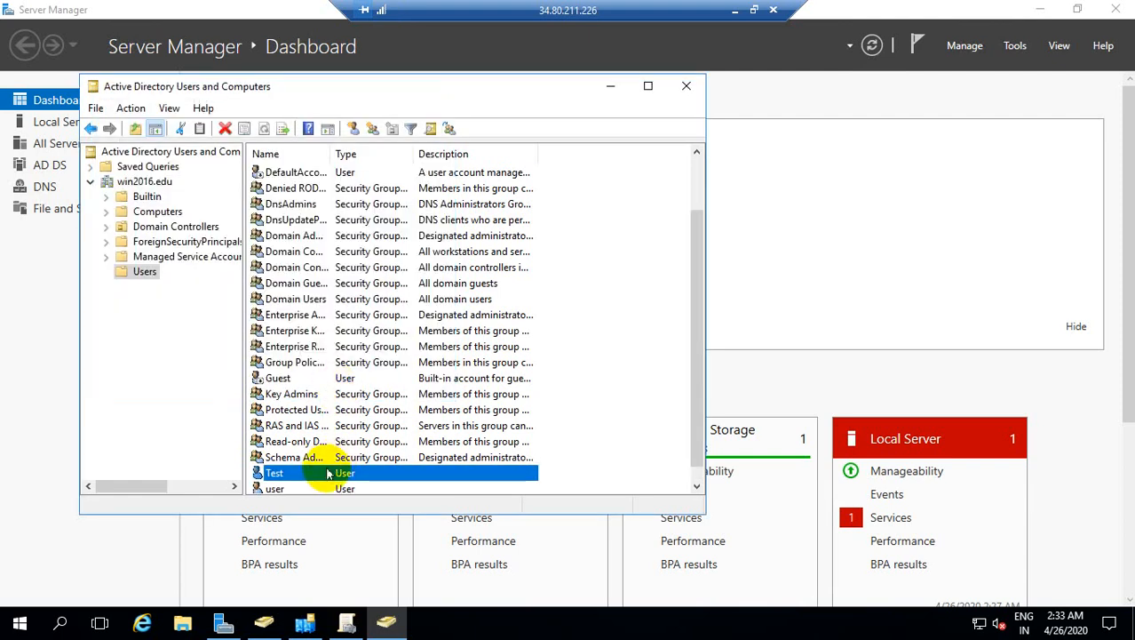
pyautogui.scroll(-1, 327, 474)
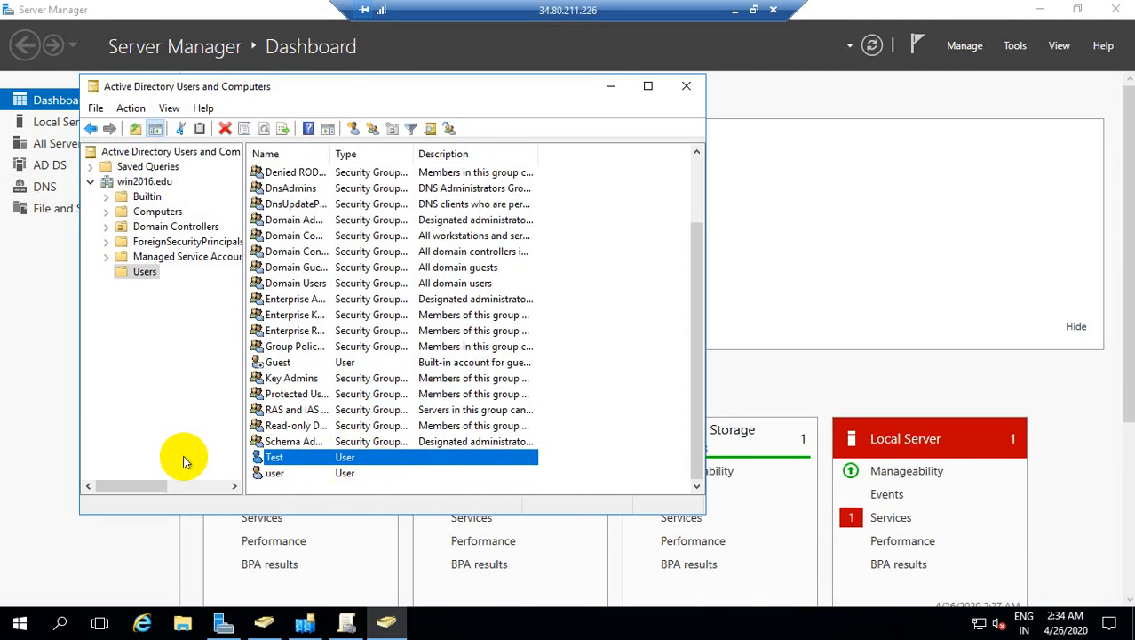
# Step: Minimize Active Directory Users and Computers and the remote session, and start creating a VM instance in Google Cloud Platform
pyautogui.click(610, 87)
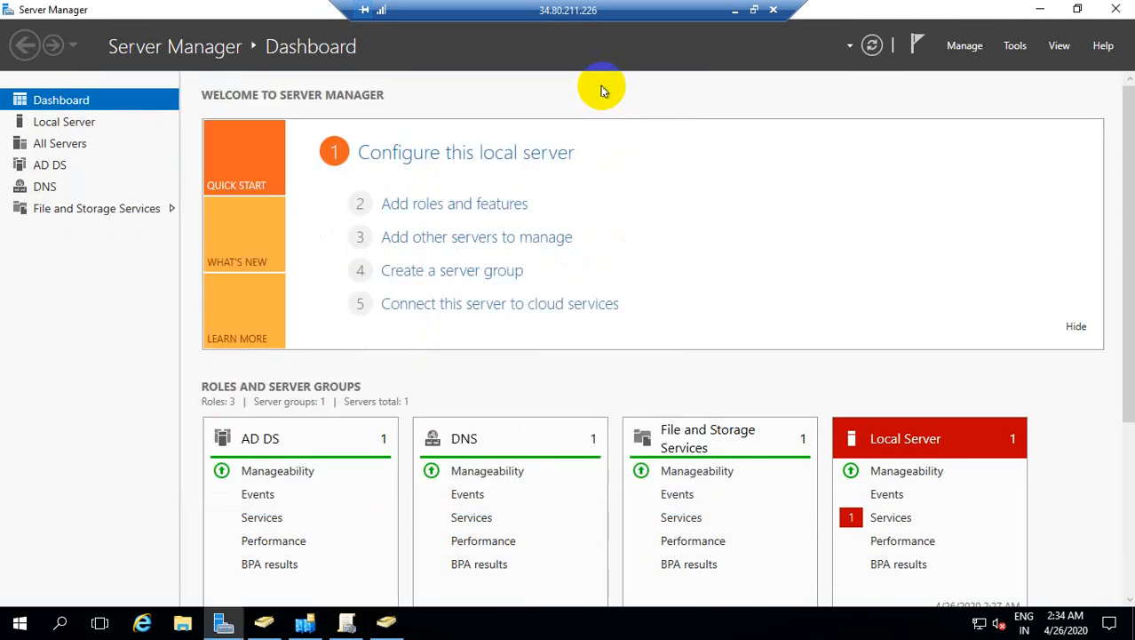
pyautogui.click(734, 10)
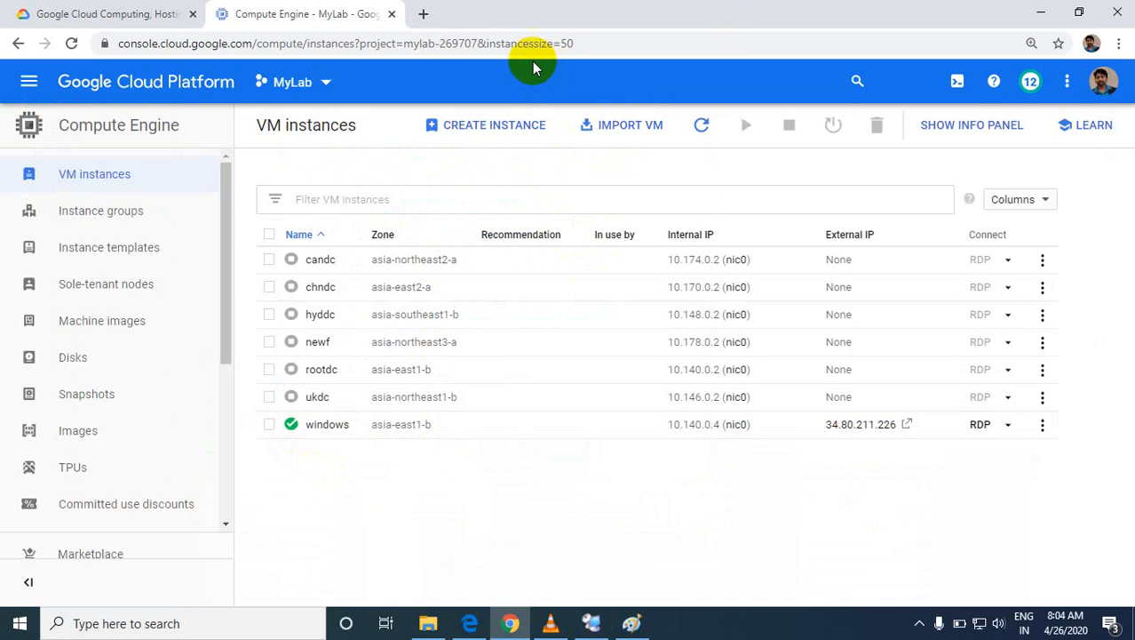
pyautogui.click(481, 130)
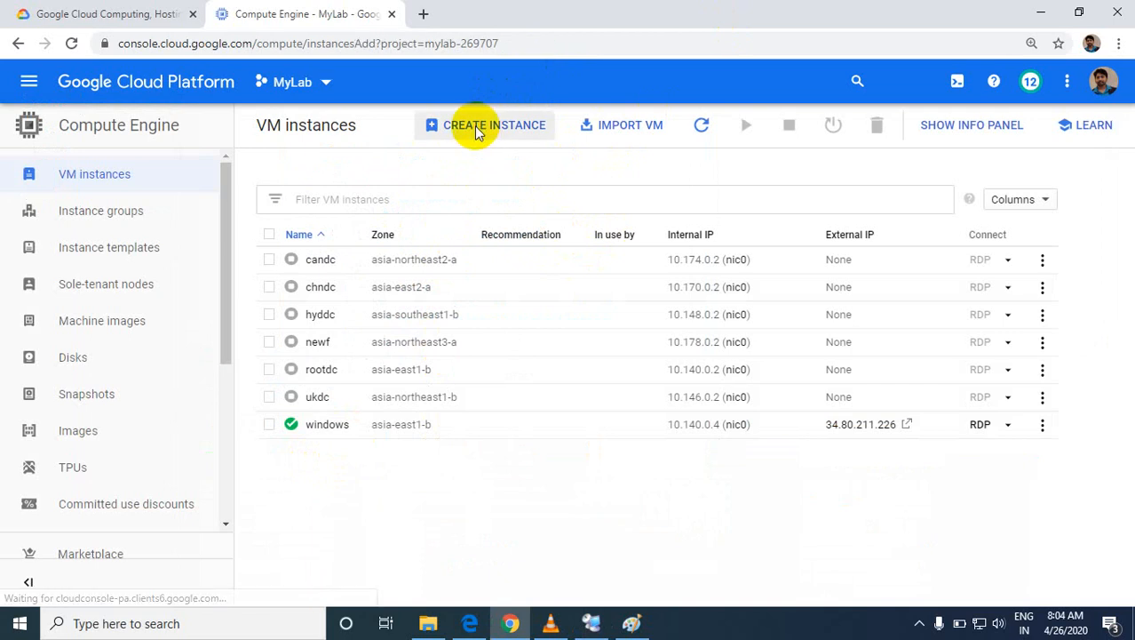
# Step: Open google.com in a new browser tab
pyautogui.click(423, 13)
pyautogui.click(267, 7)
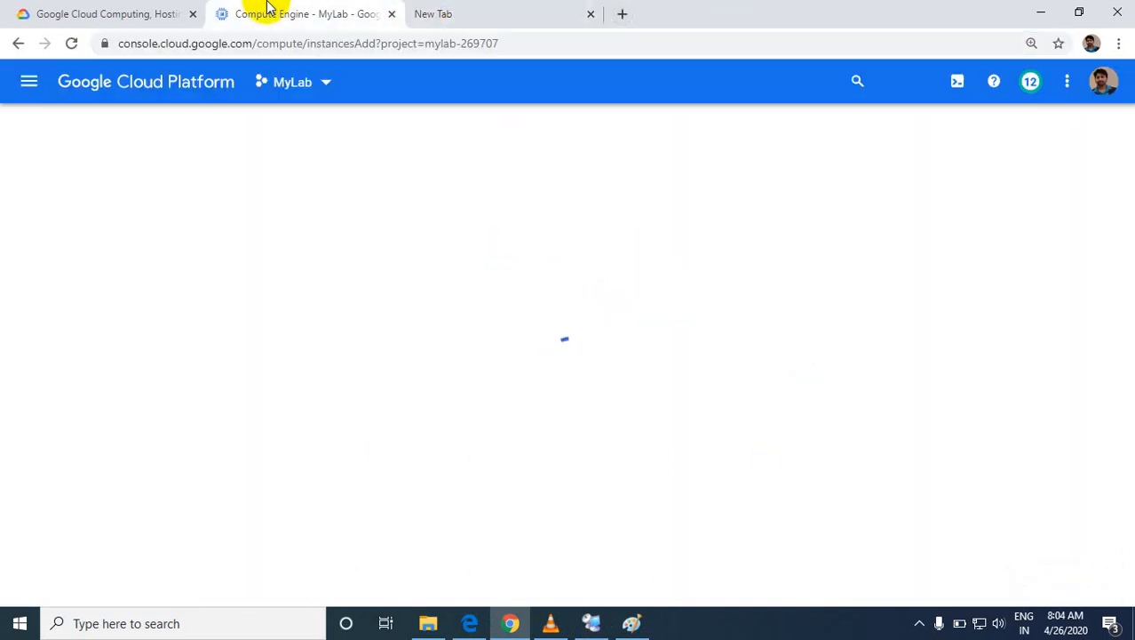
pyautogui.click(442, 13)
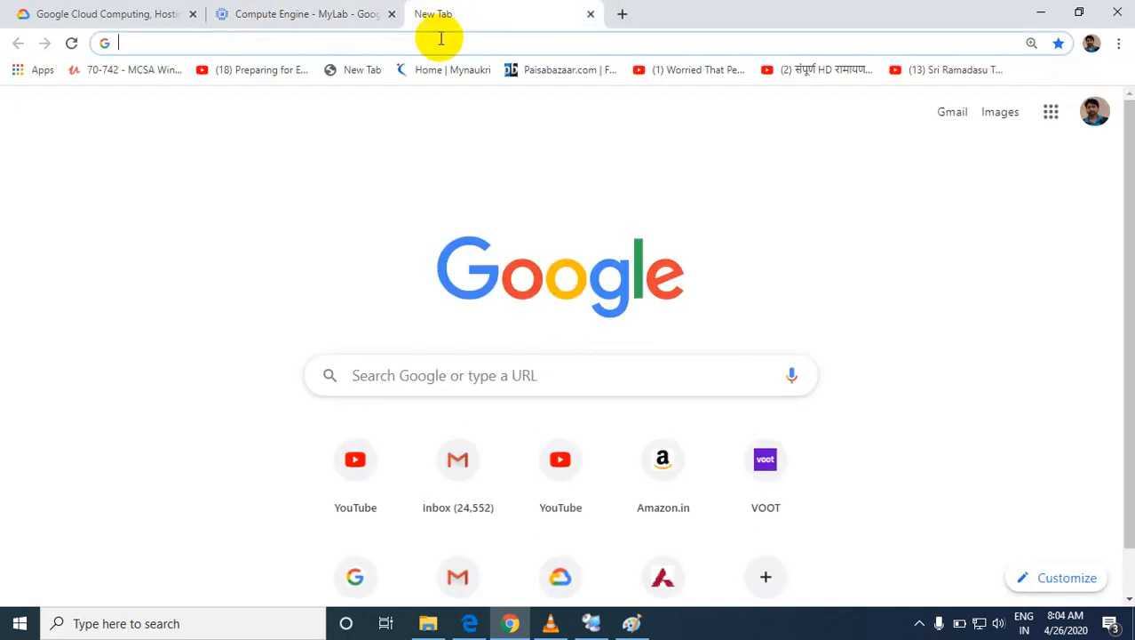
pyautogui.write('google.com')
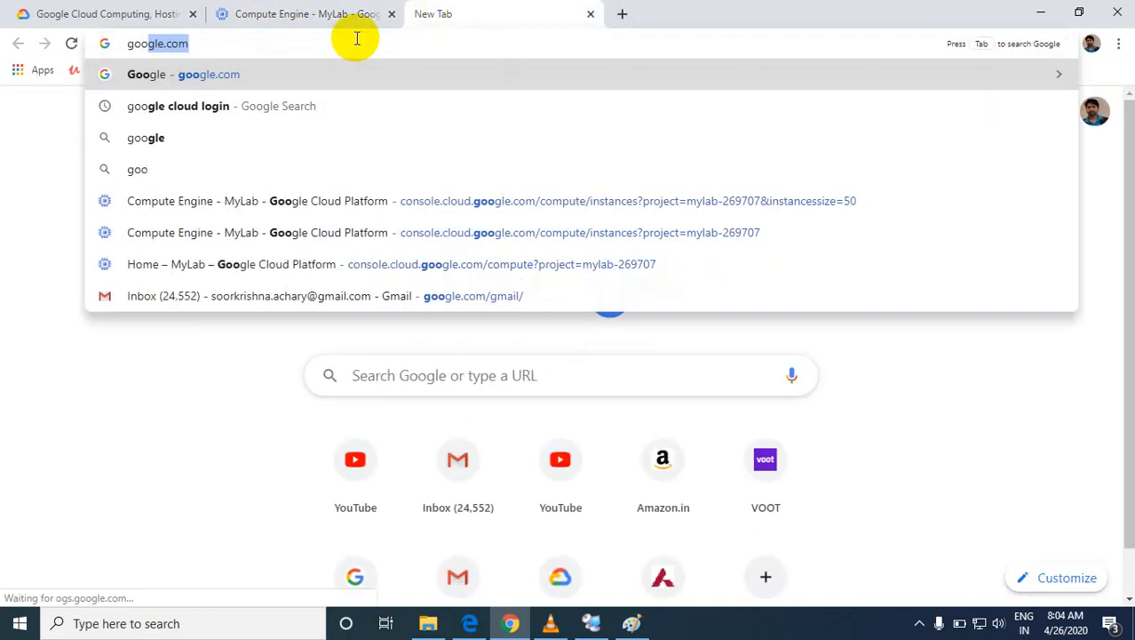
pyautogui.press('Return')
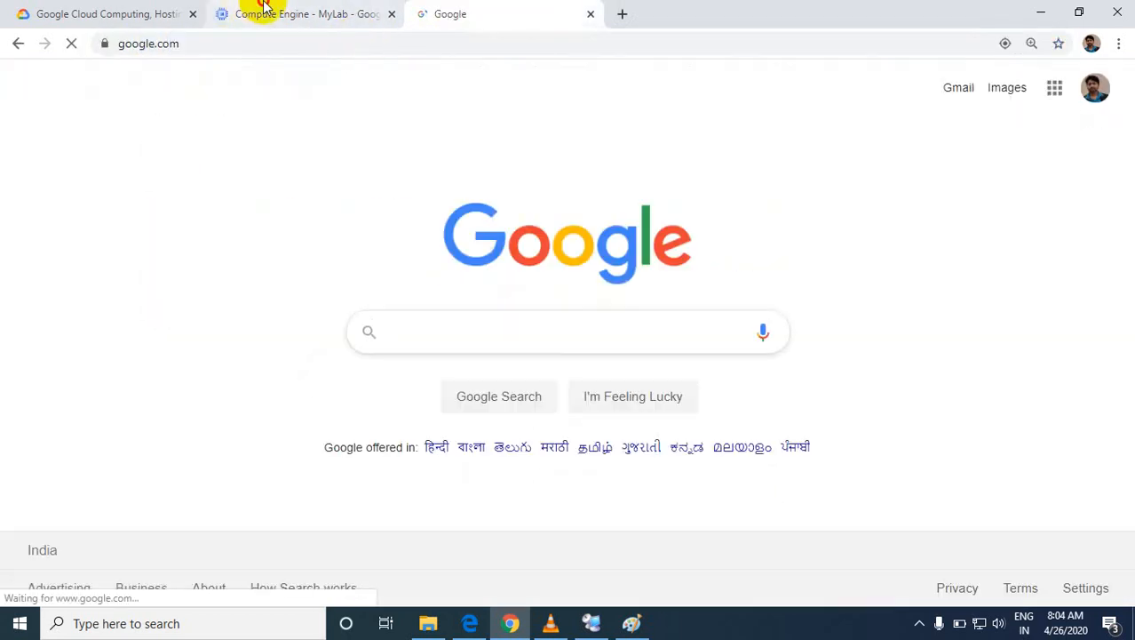
# Step: Search Google for "google cloud login" and open the Sign Up for Free page of Google Cloud
pyautogui.click(263, 13)
pyautogui.click(470, 11)
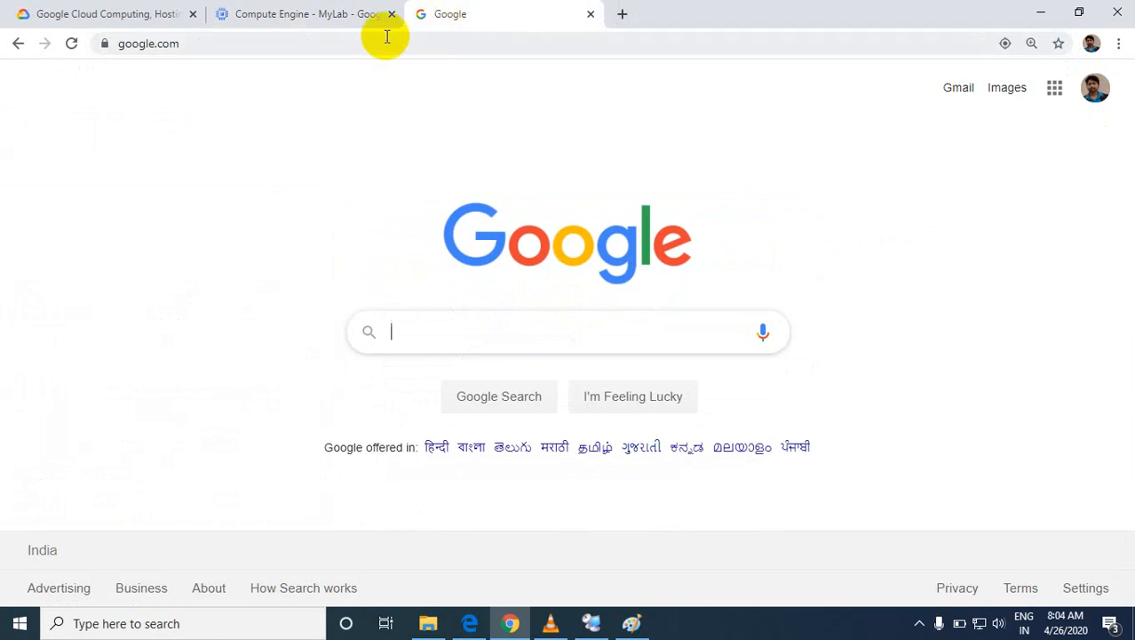
pyautogui.click(418, 331)
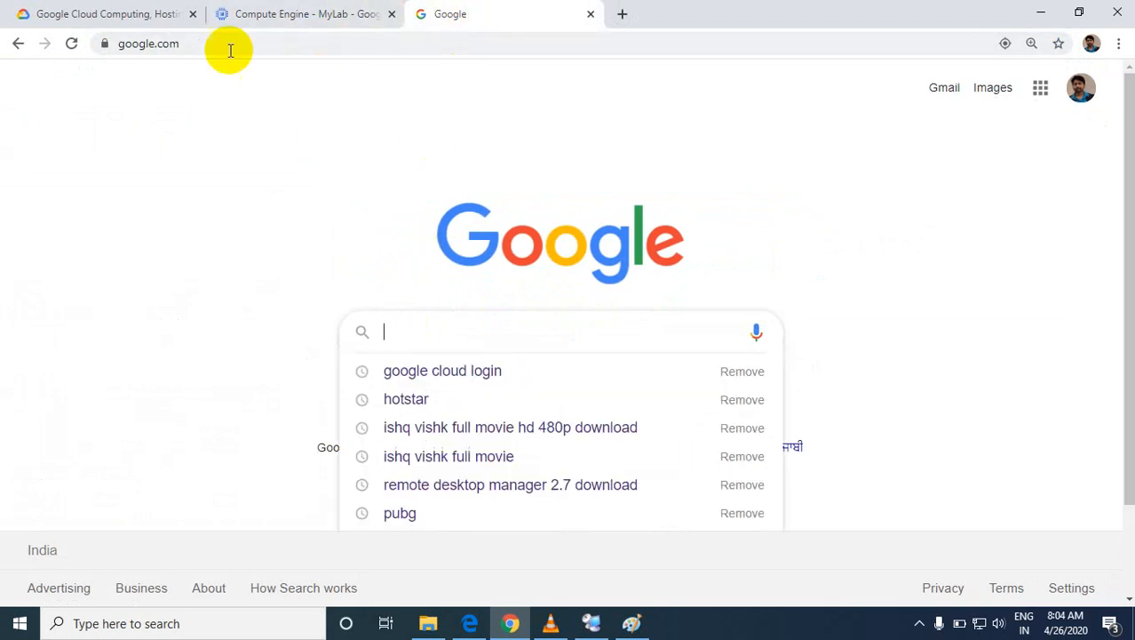
pyautogui.click(492, 380)
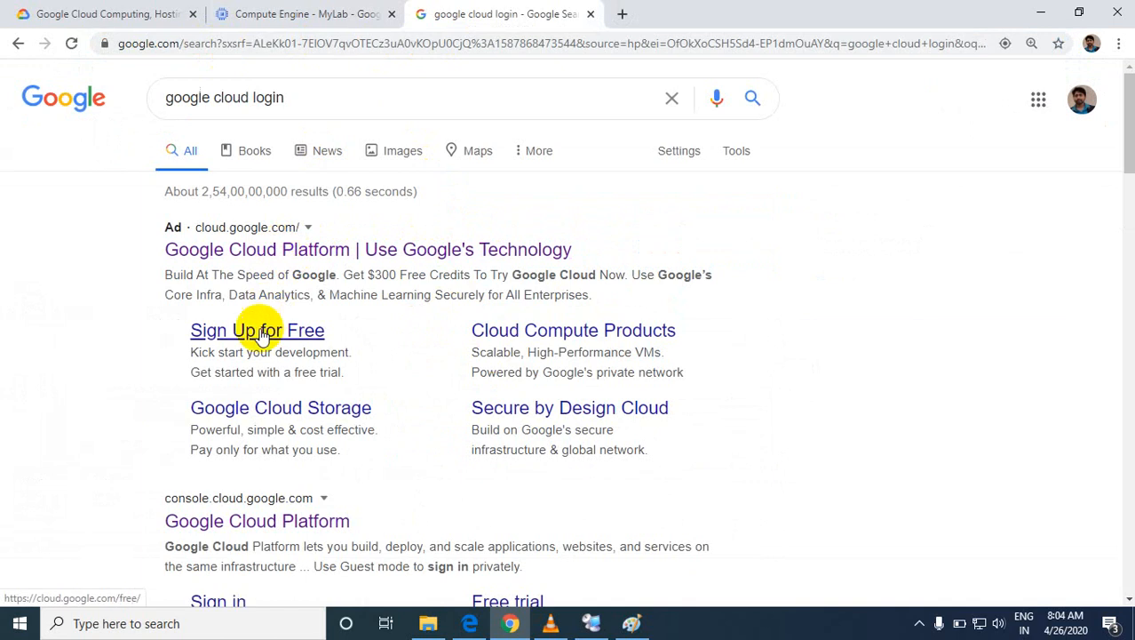
pyautogui.click(262, 332)
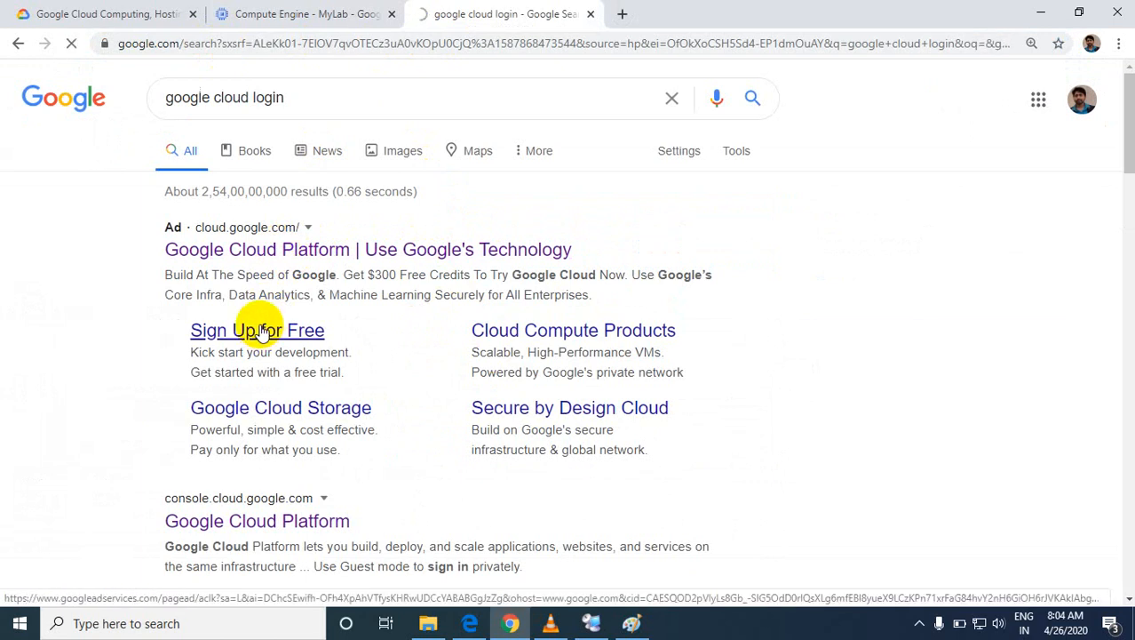
# Step: Return to the Create an instance form and replace the default VM name with client
pyautogui.click(277, 13)
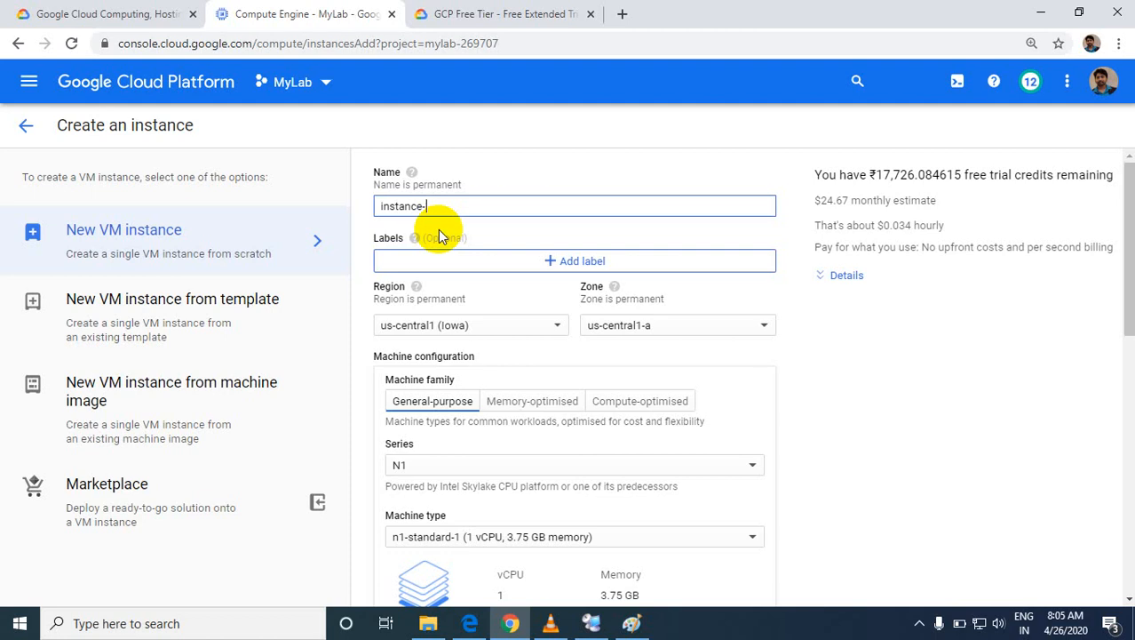
pyautogui.press('BackSpace')
pyautogui.press('BackSpace')
pyautogui.press('BackSpace')
pyautogui.press('BackSpace')
pyautogui.press('BackSpace')
pyautogui.press('BackSpace')
pyautogui.press('BackSpace')
pyautogui.press('BackSpace')
pyautogui.press('BackSpace')
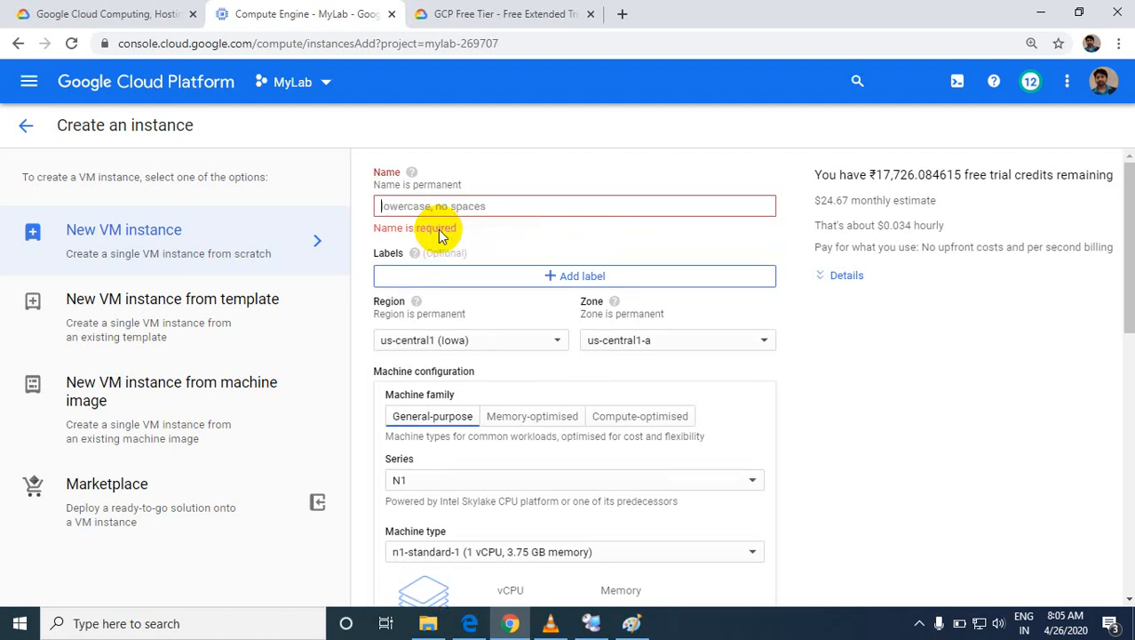
pyautogui.write('clinet')
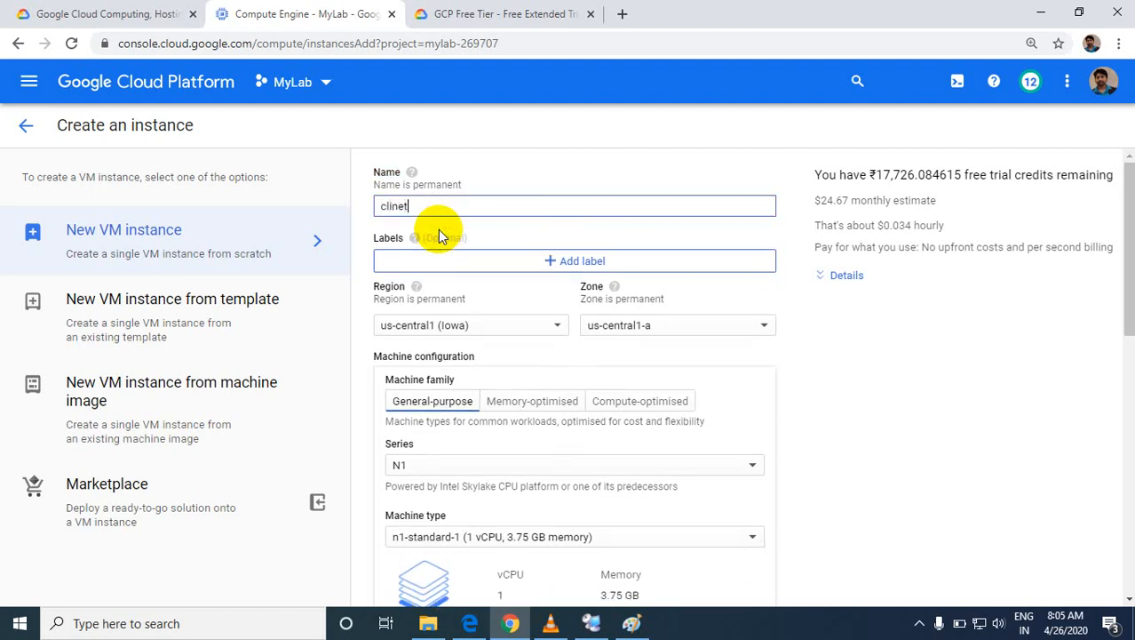
pyautogui.press('BackSpace')
pyautogui.press('BackSpace')
pyautogui.press('BackSpace')
pyautogui.write('ent')
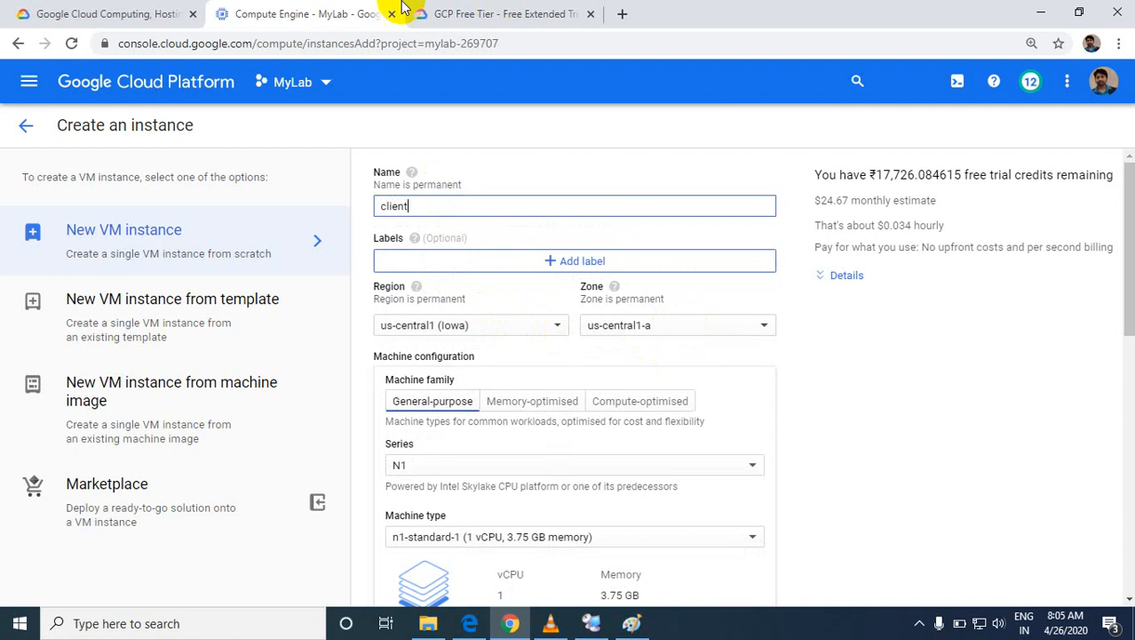
# Step: Go to the console from the Google Cloud Free Tier page, and return to the Create an instance form
pyautogui.click(475, 11)
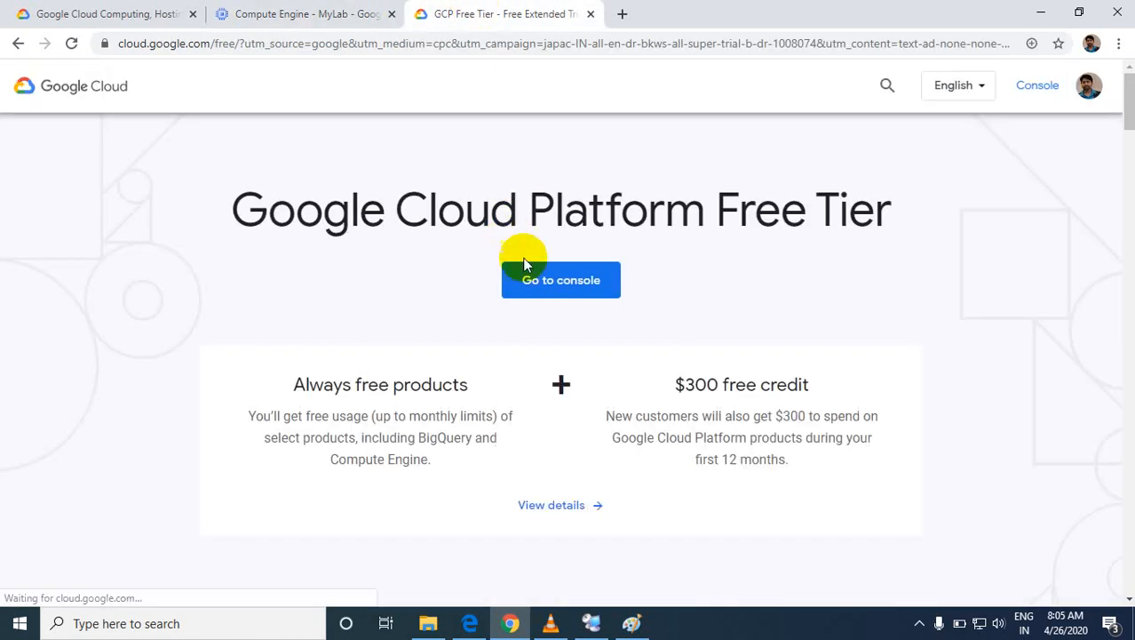
pyautogui.click(540, 279)
pyautogui.click(245, 7)
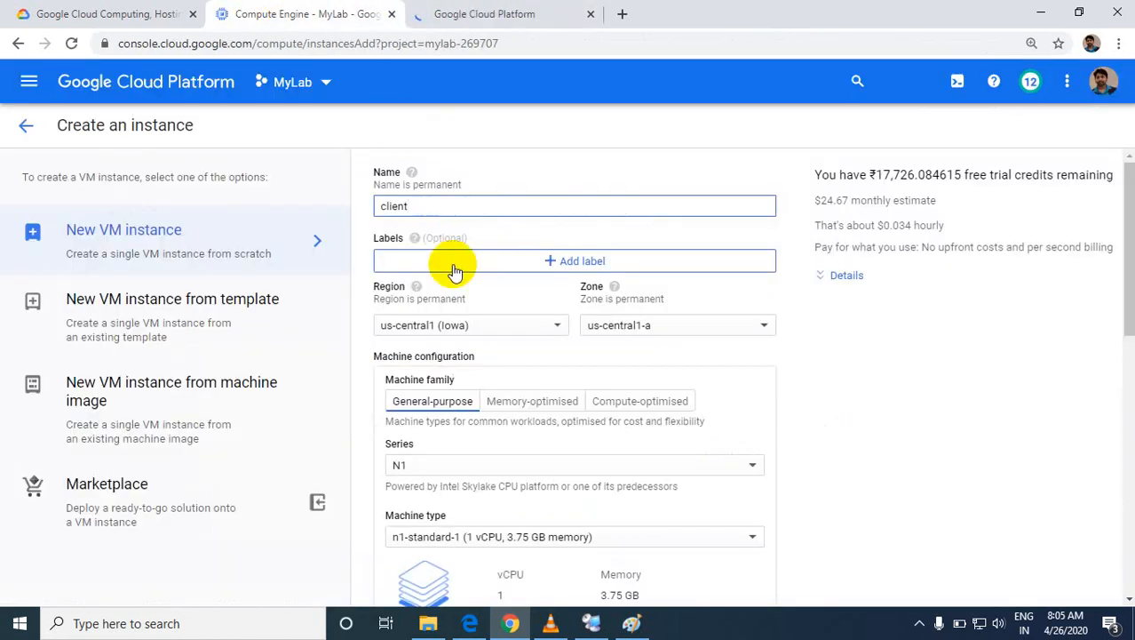
pyautogui.click(521, 17)
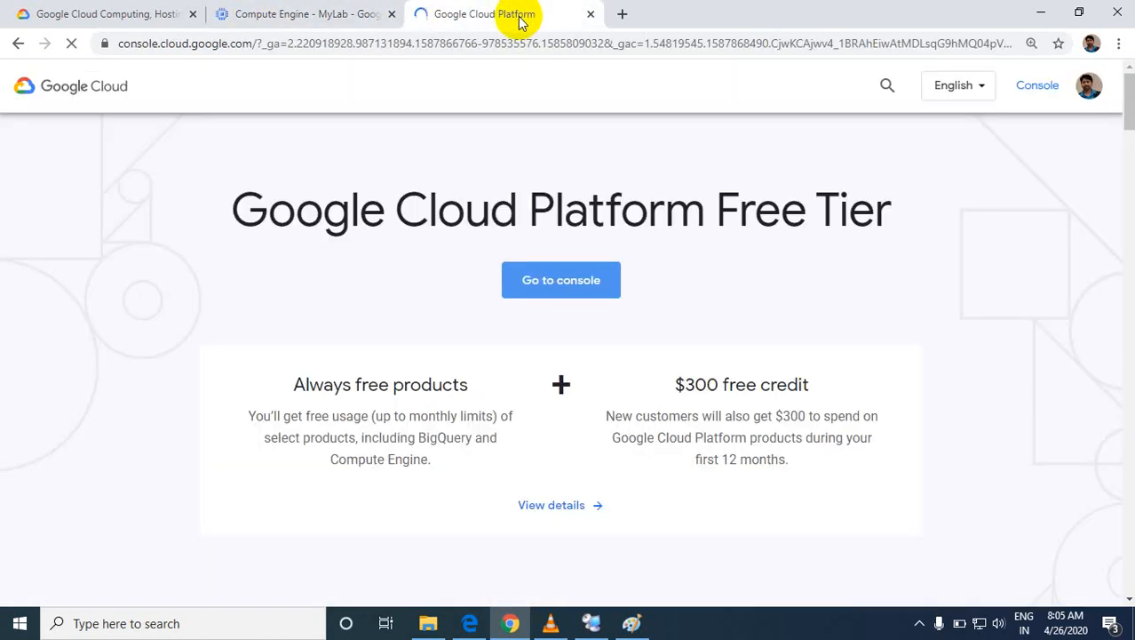
pyautogui.click(289, 16)
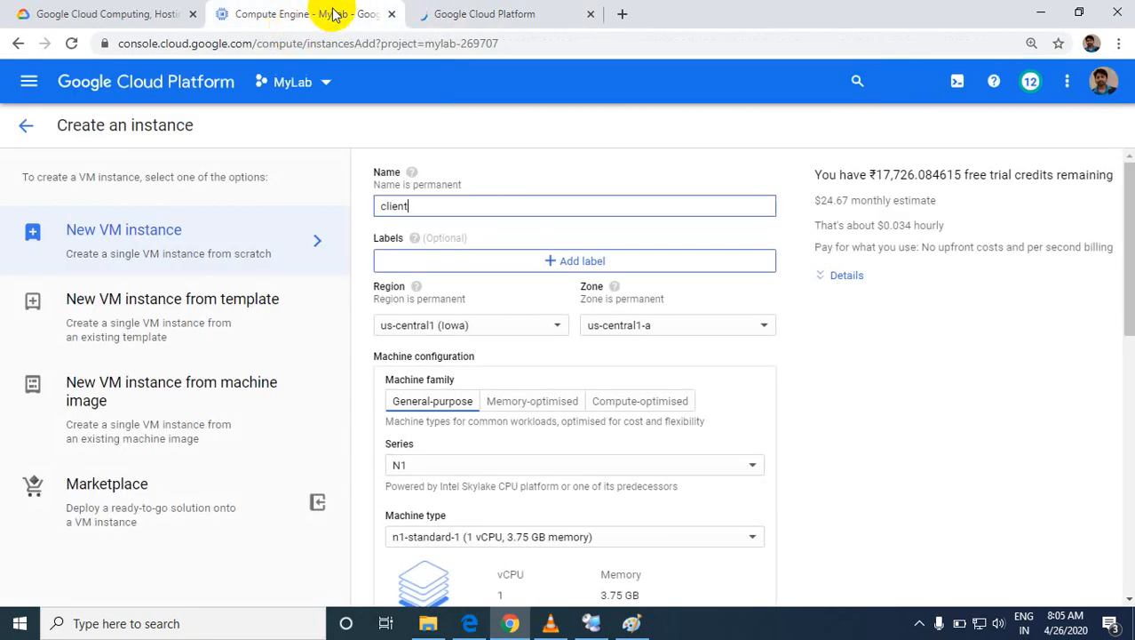
# Step: Search the MyLab console for "compute" and open the Compute Engine page
pyautogui.click(463, 17)
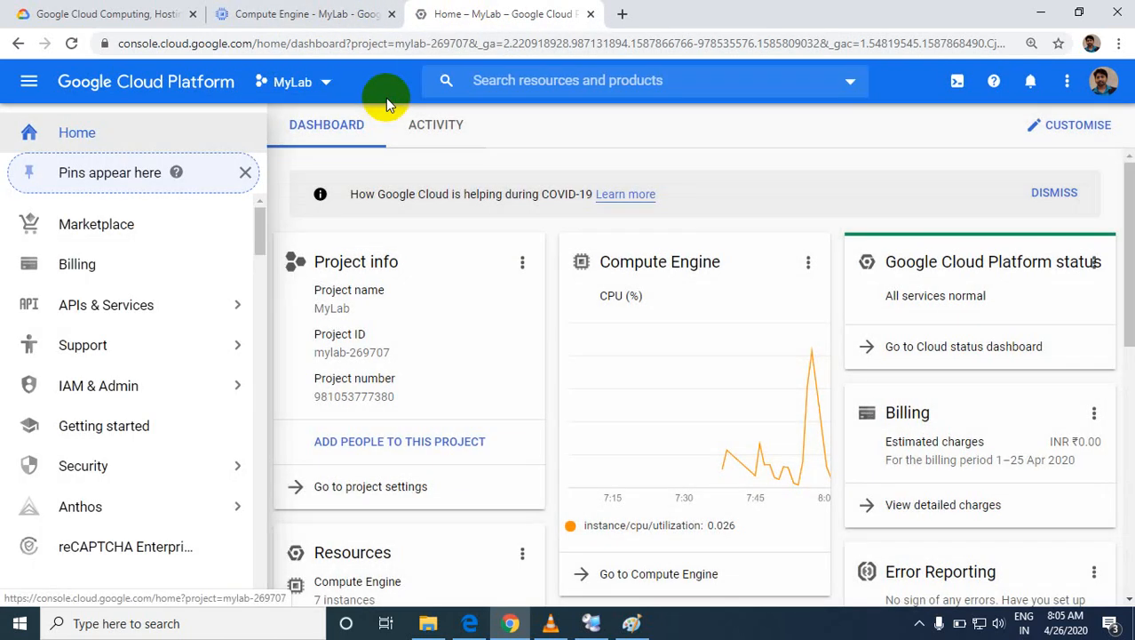
pyautogui.click(446, 82)
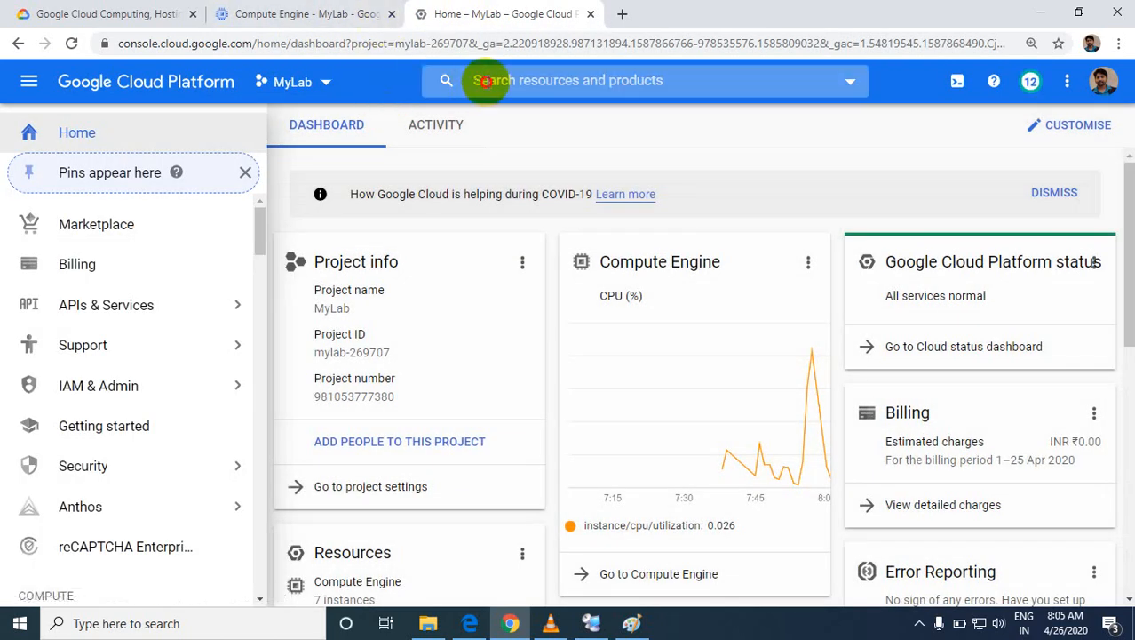
pyautogui.write('compute')
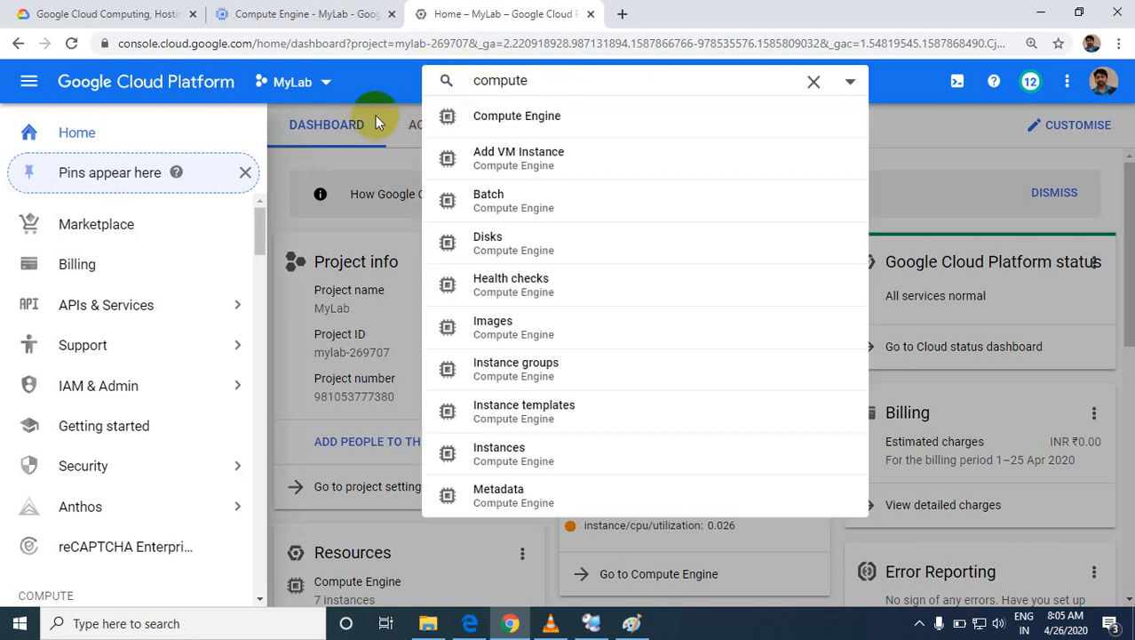
pyautogui.click(501, 131)
# Step: Check the zone of the existing windows VM in the VM instances list, and return to the Create an instance form
pyautogui.click(298, 13)
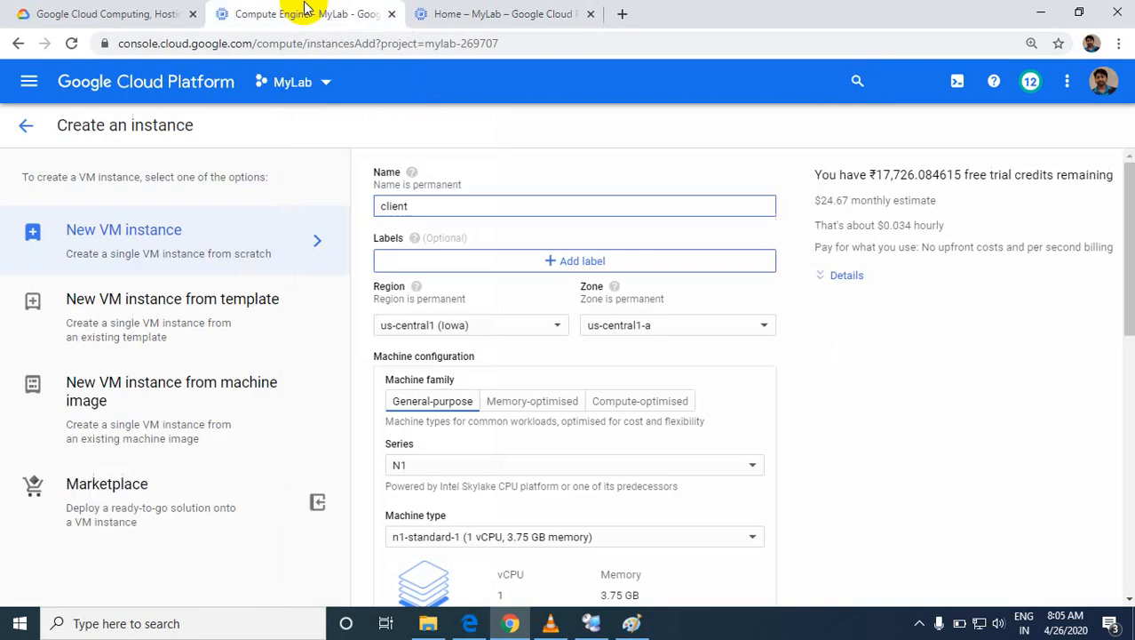
pyautogui.click(477, 8)
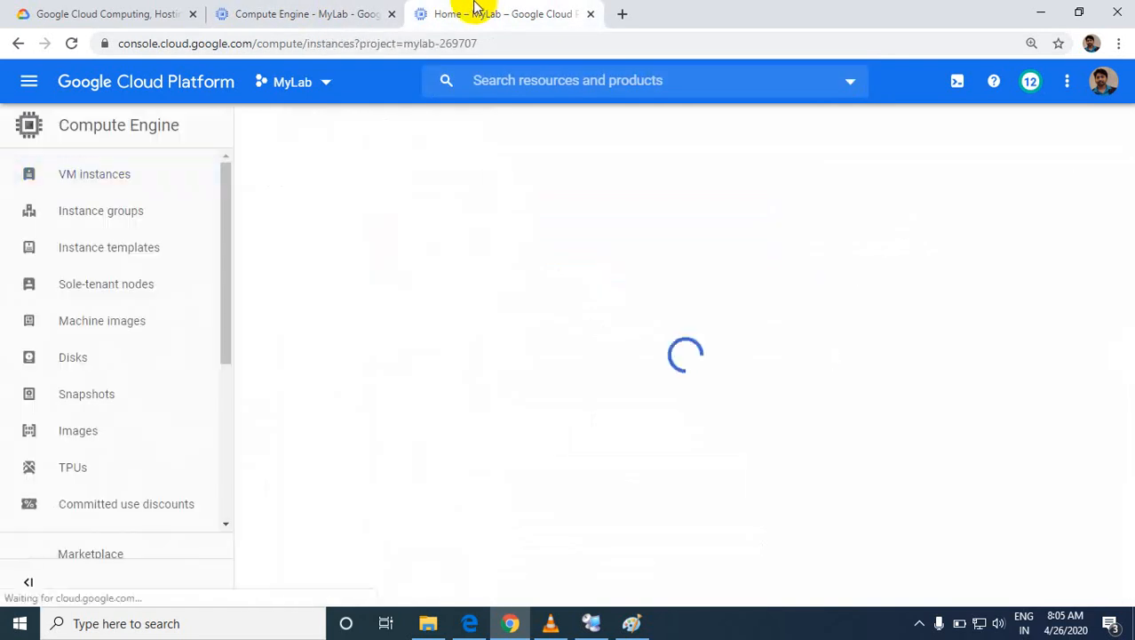
pyautogui.click(314, 13)
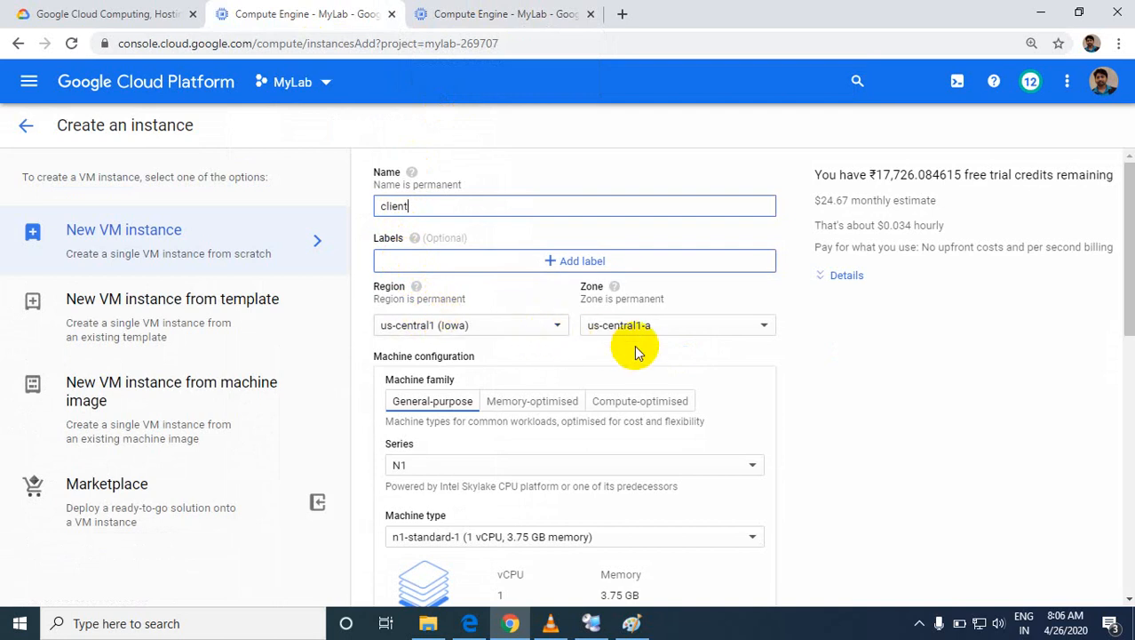
pyautogui.click(499, 13)
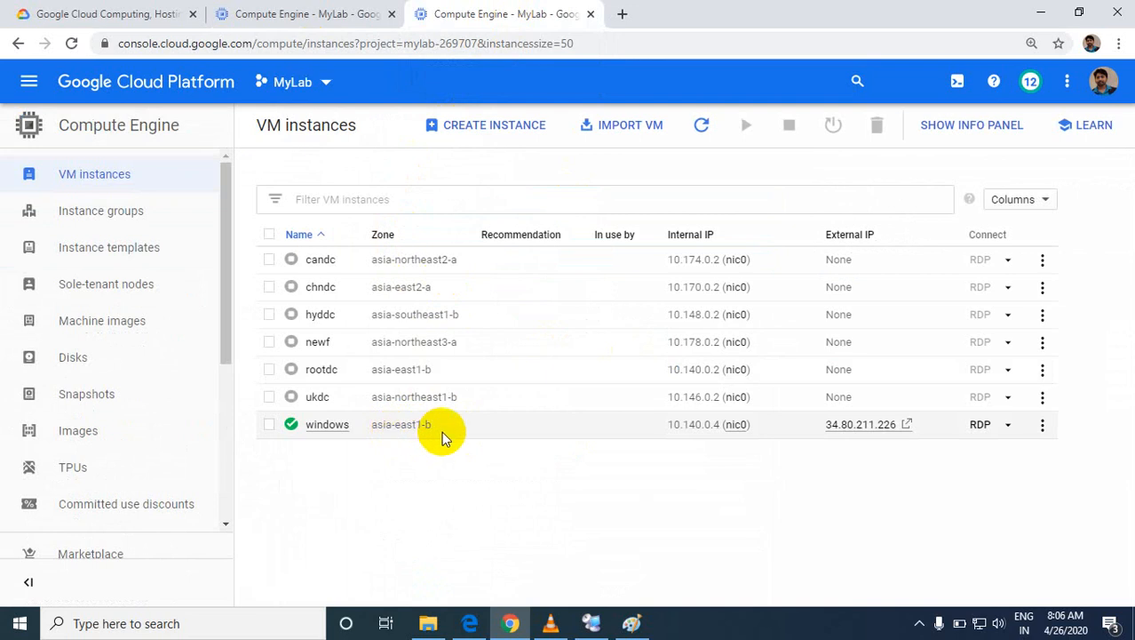
pyautogui.click(342, 12)
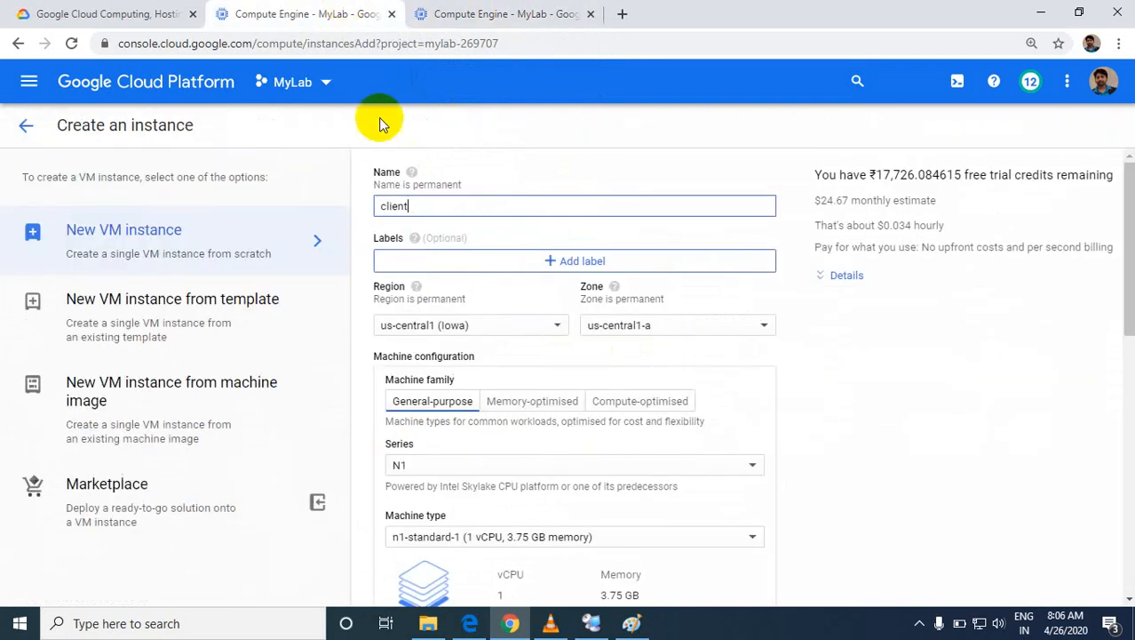
pyautogui.click(549, 325)
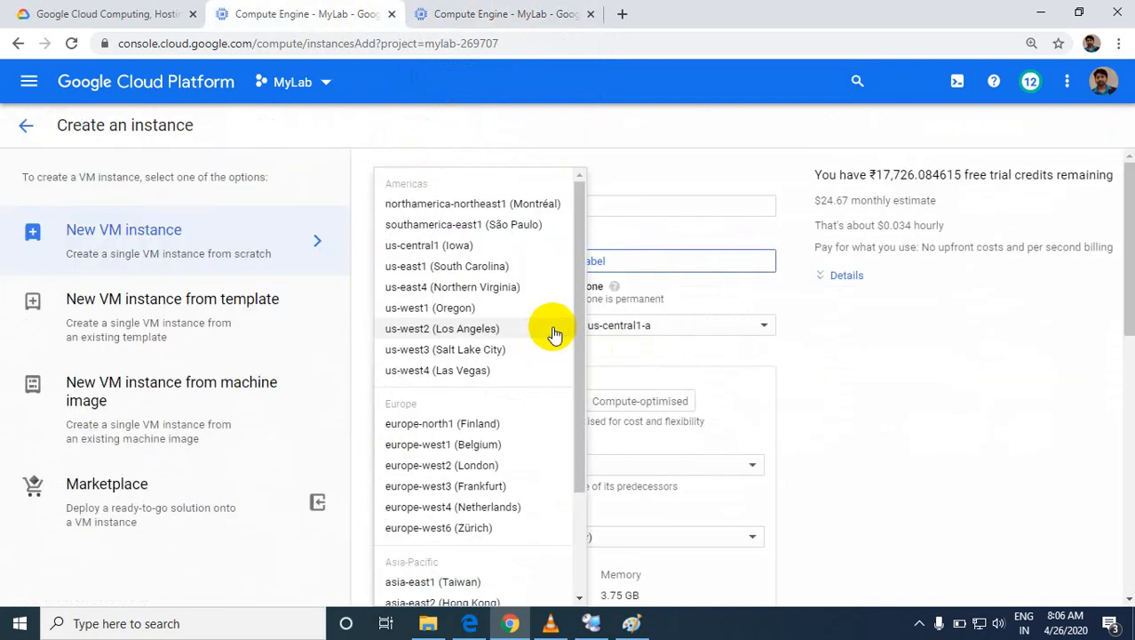
pyautogui.click(443, 581)
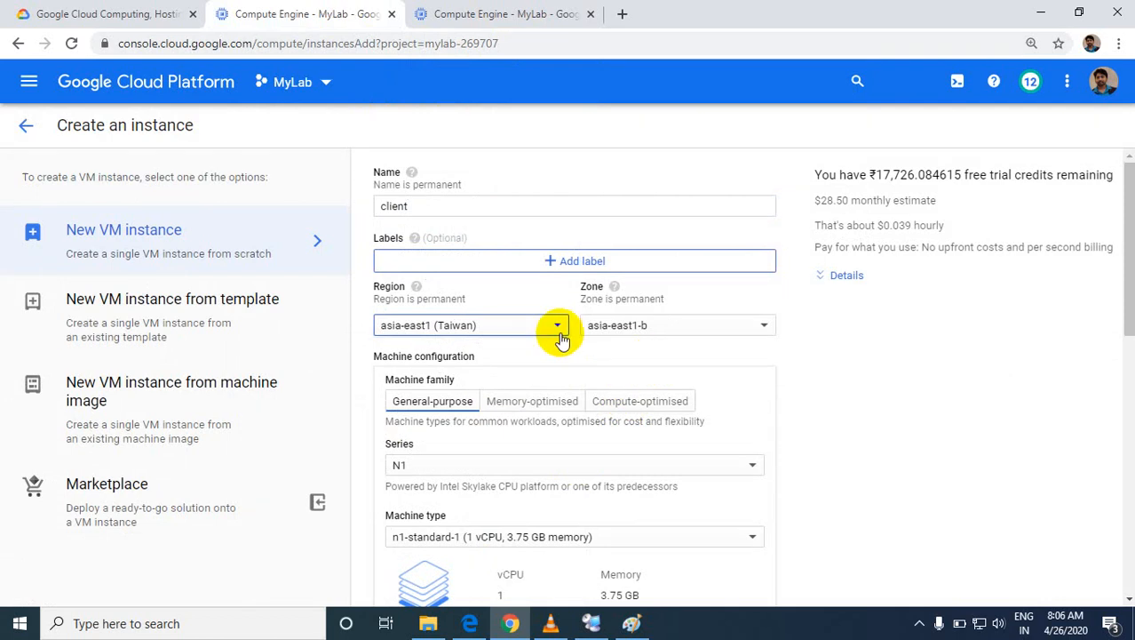
pyautogui.click(558, 327)
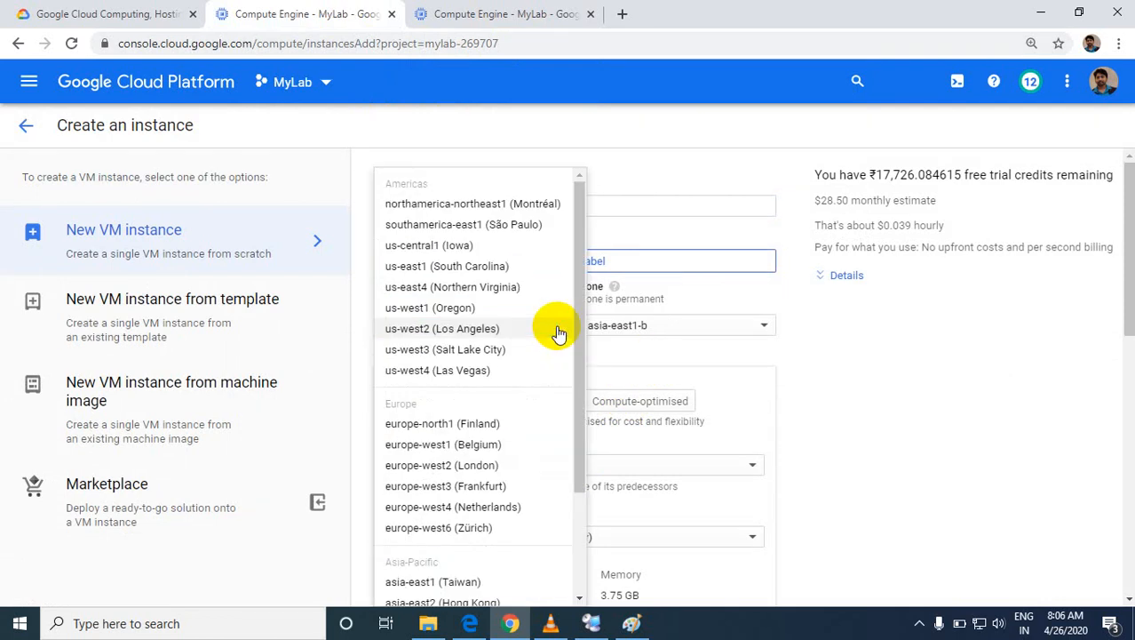
pyautogui.click(557, 331)
pyautogui.click(677, 334)
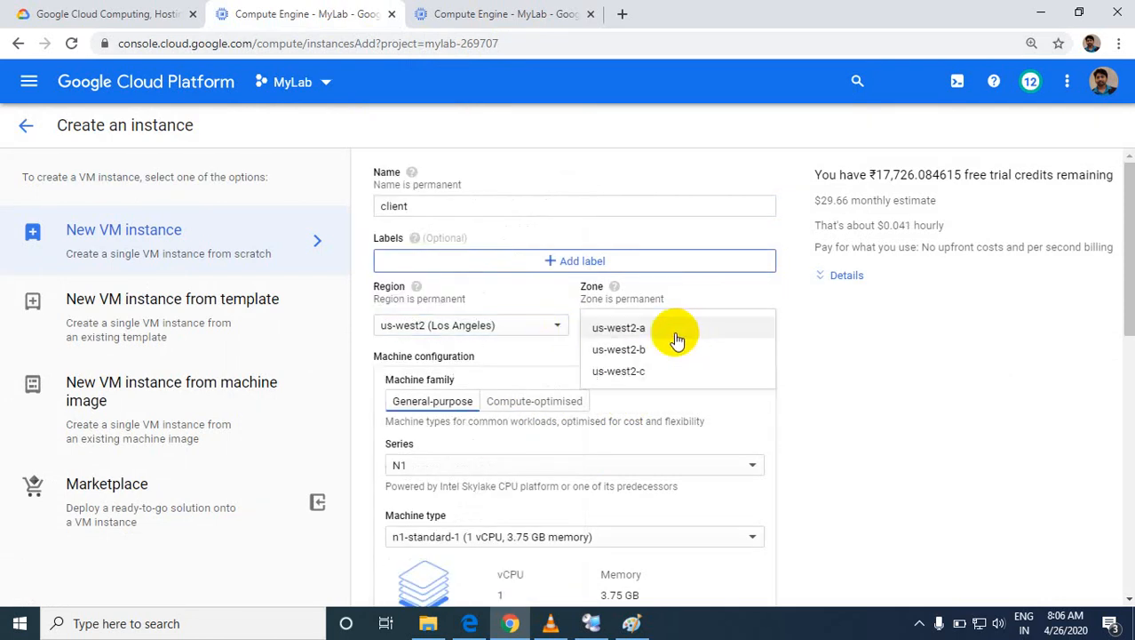
# Step: Set the client VM's region to asia-east1 (Taiwan) and its zone to asia-east1-b
pyautogui.click(535, 326)
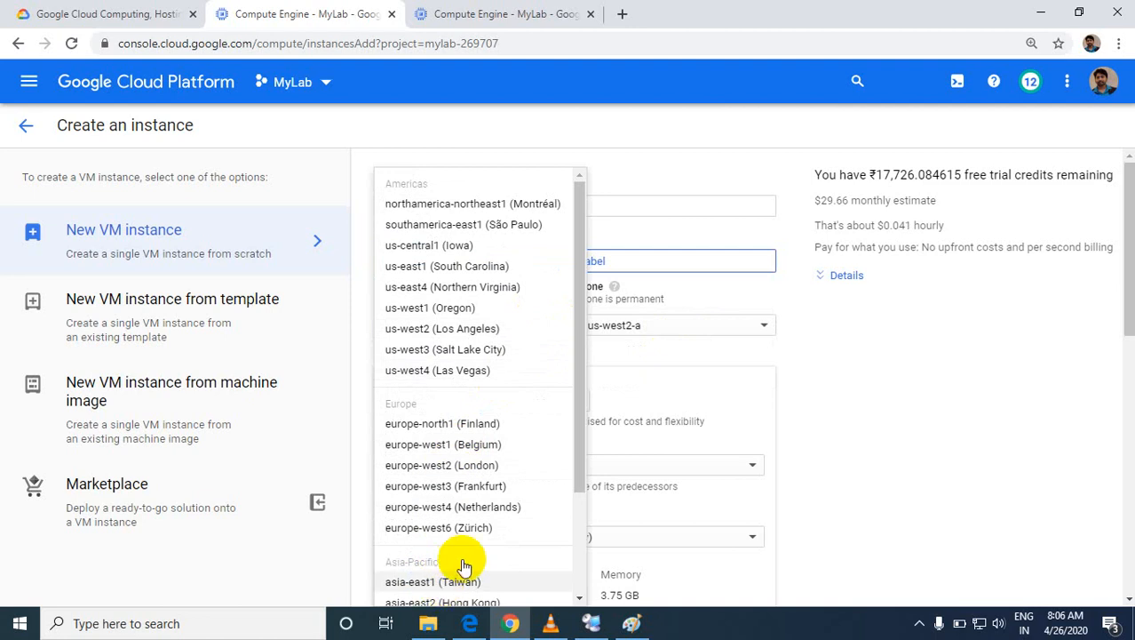
pyautogui.click(462, 573)
pyautogui.click(710, 336)
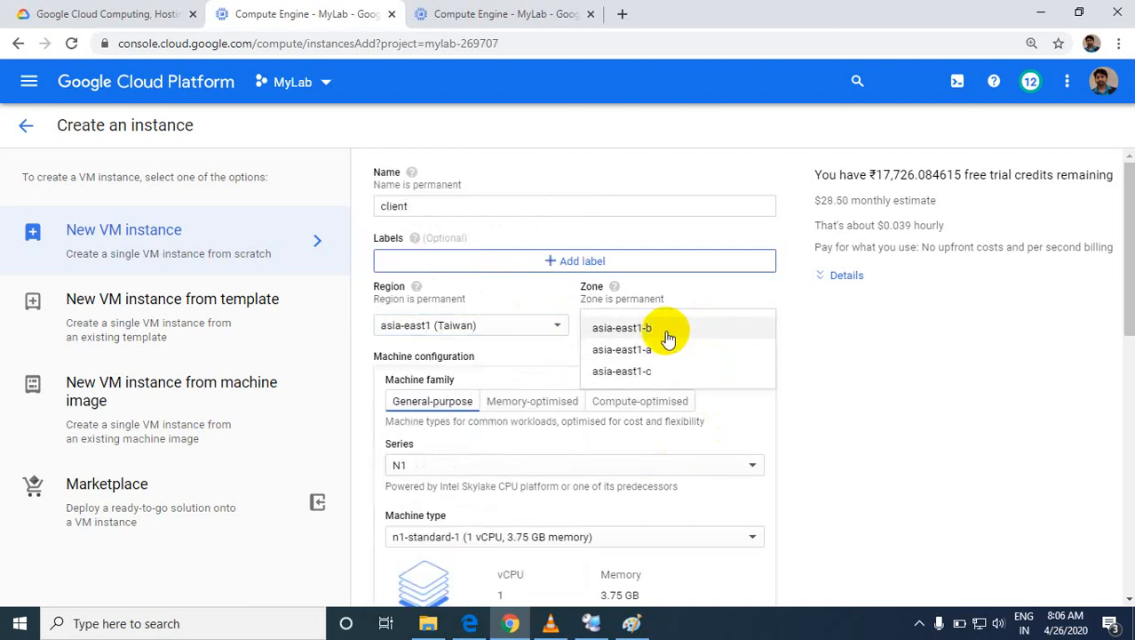
pyautogui.click(668, 335)
# Step: Choose a custom machine type for the client VM with 2 vCPU cores and 6 GB of memory
pyautogui.scroll(-4, 792, 356)
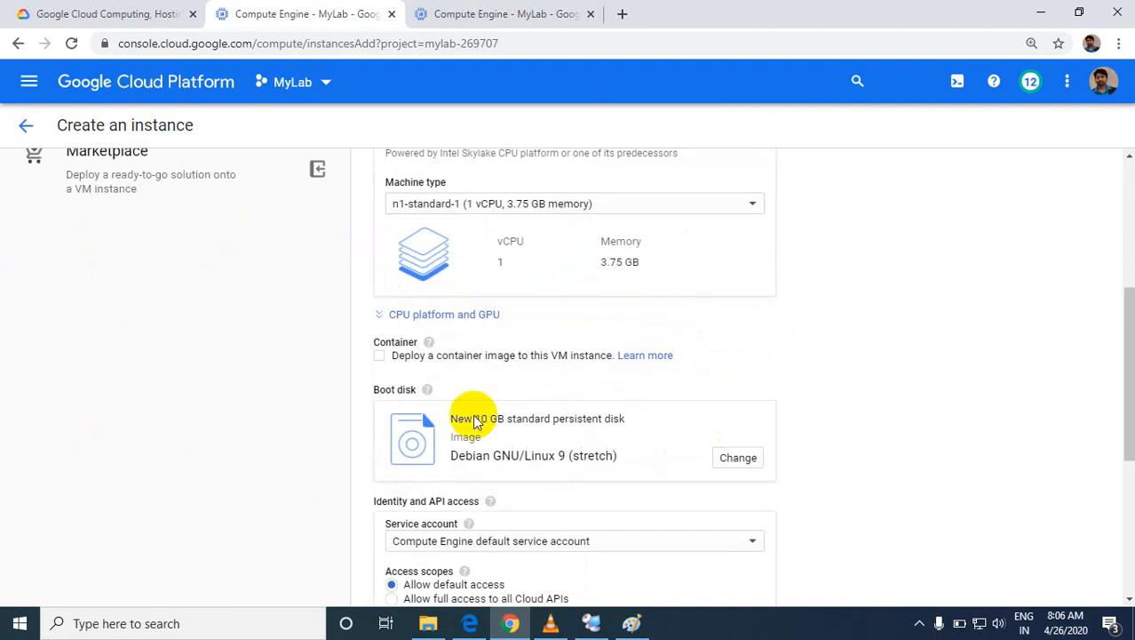
pyautogui.click(621, 203)
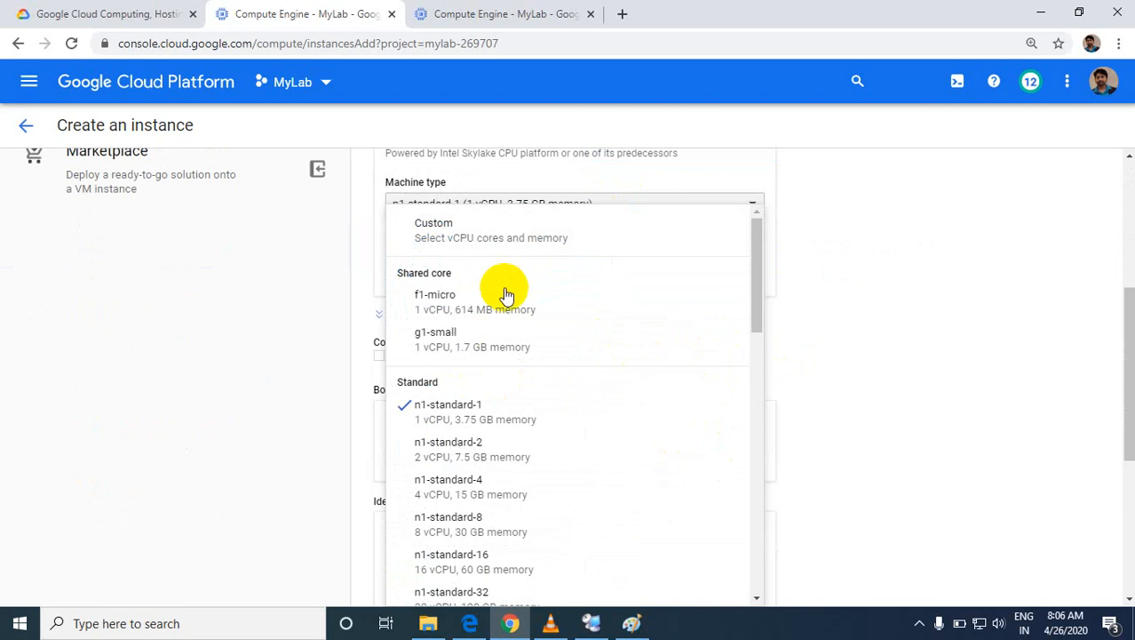
pyautogui.click(480, 240)
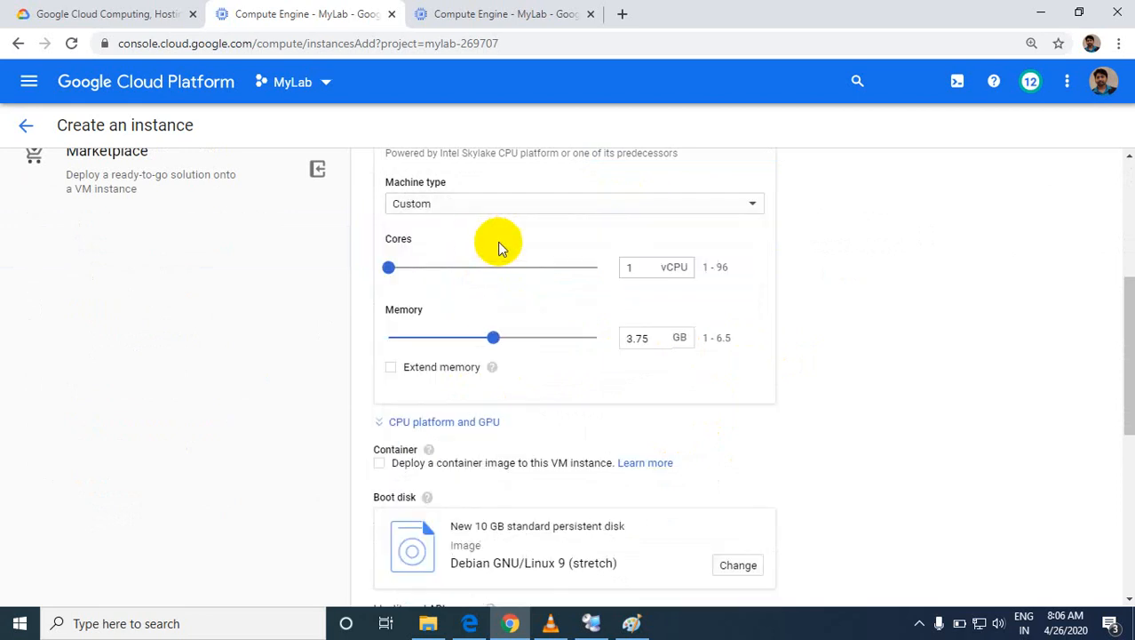
pyautogui.click(632, 270)
pyautogui.press('BackSpace')
pyautogui.write('2')
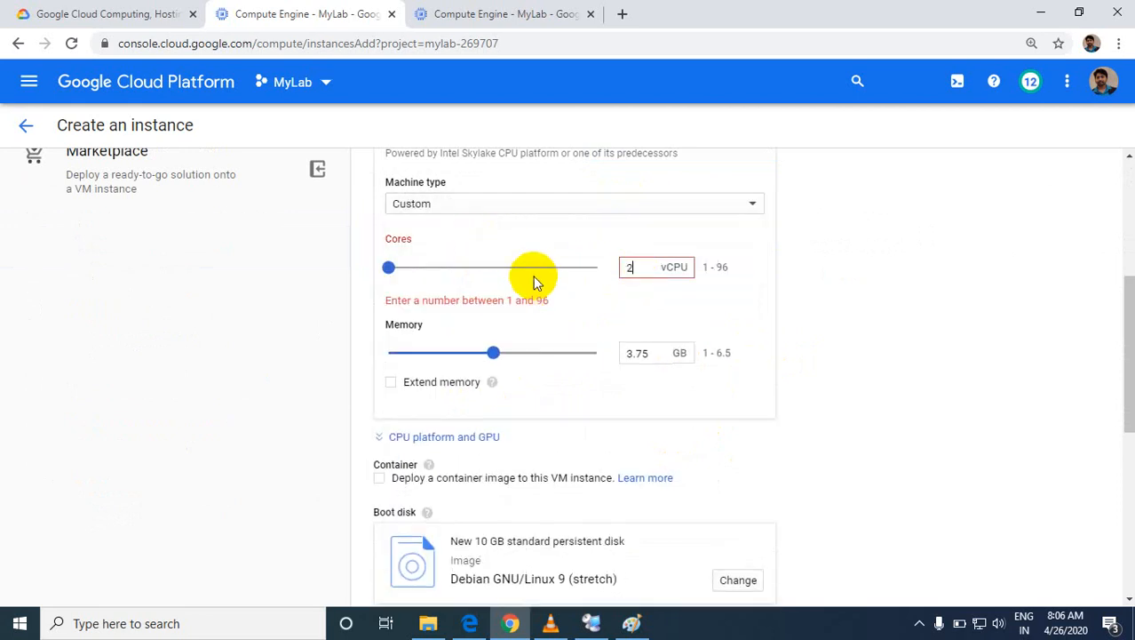
pyautogui.click(636, 337)
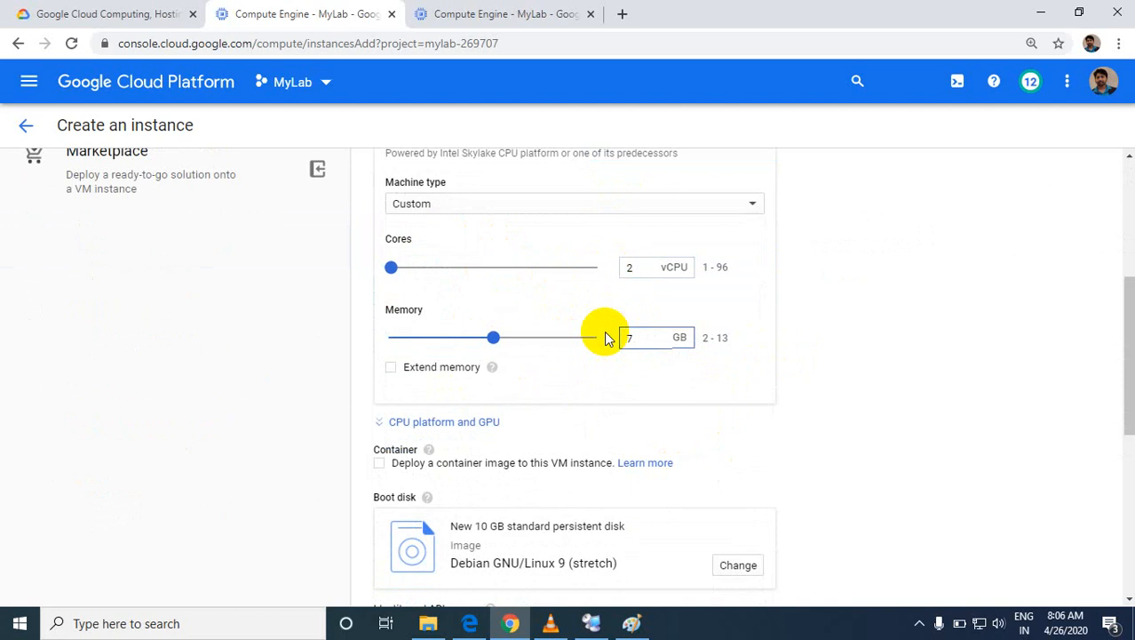
pyautogui.press('BackSpace')
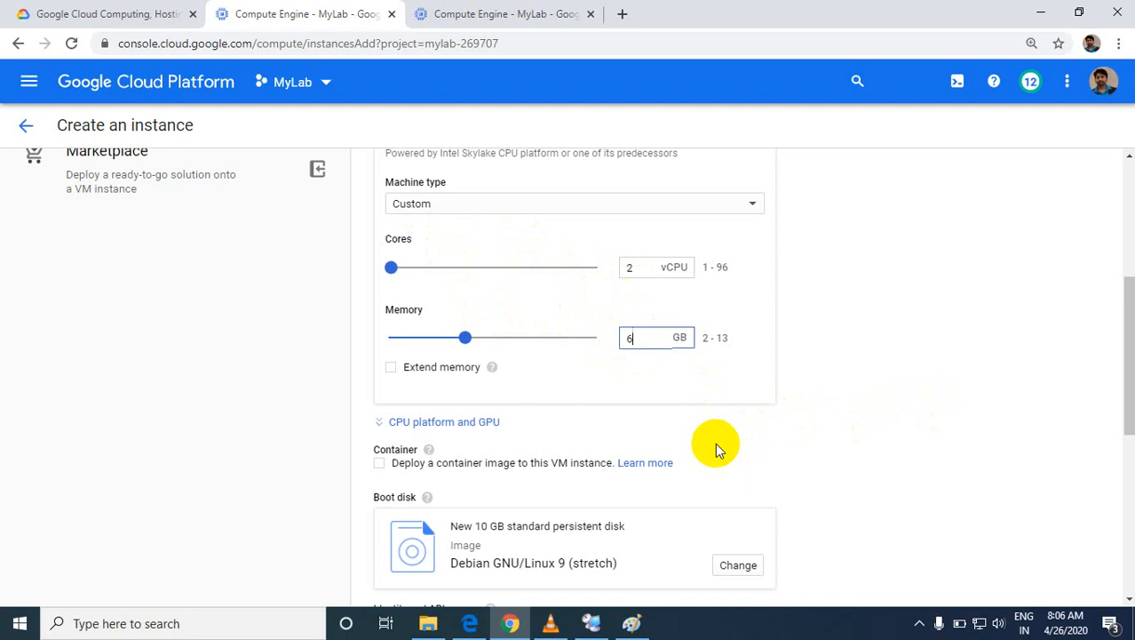
# Step: Change the boot disk's public image to Windows Server, version Windows Server 2016 Datacenter
pyautogui.scroll(-2, 835, 444)
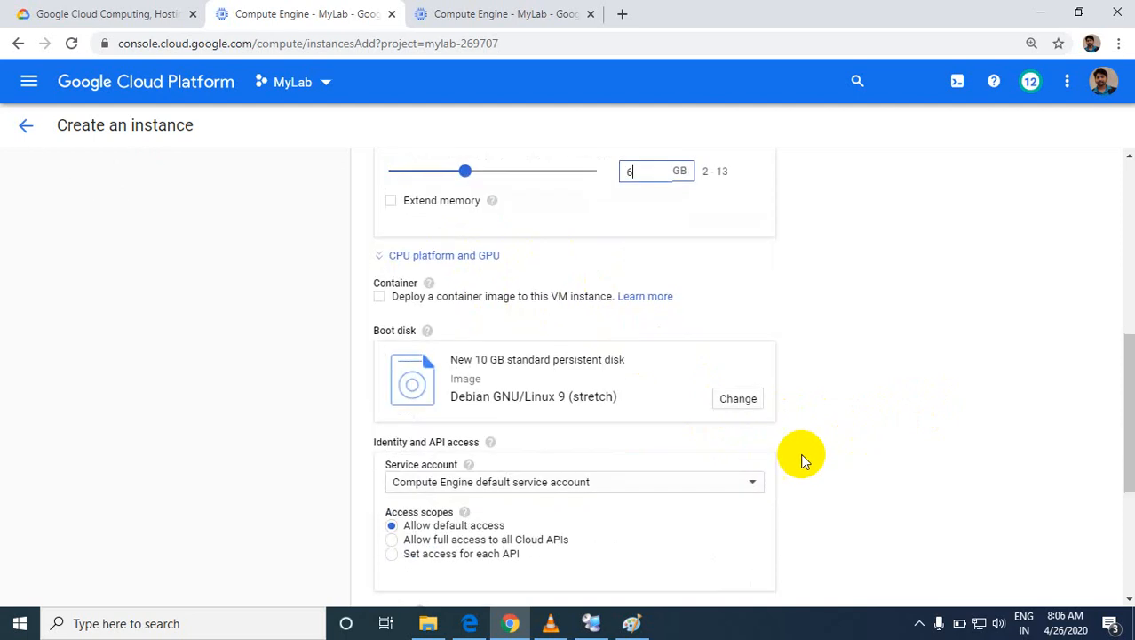
pyautogui.click(734, 408)
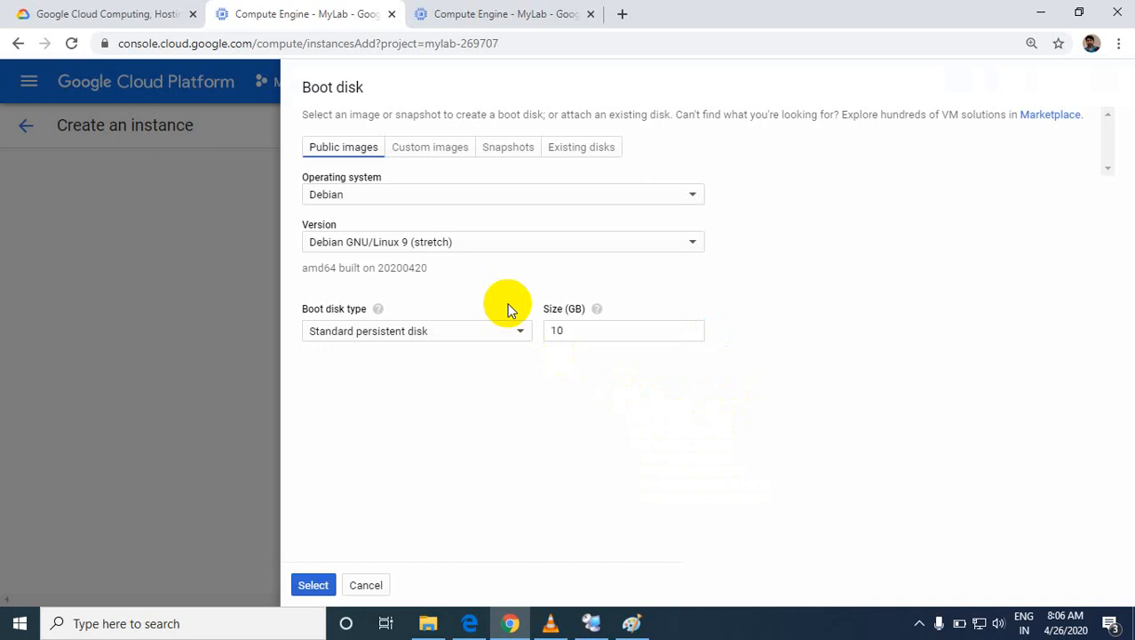
pyautogui.click(404, 200)
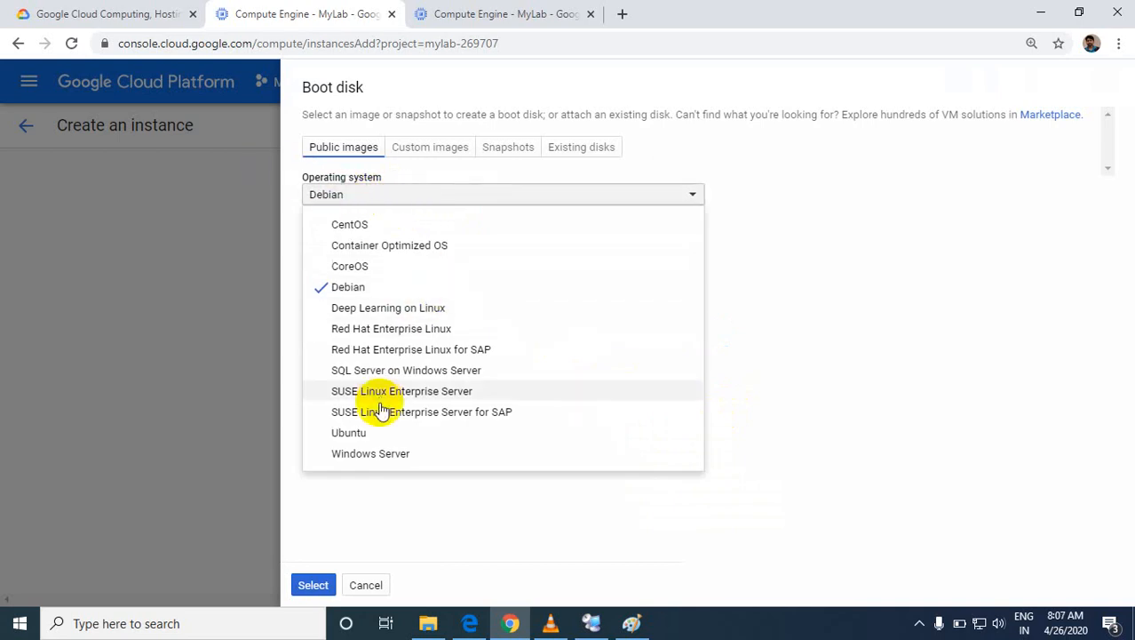
pyautogui.click(362, 455)
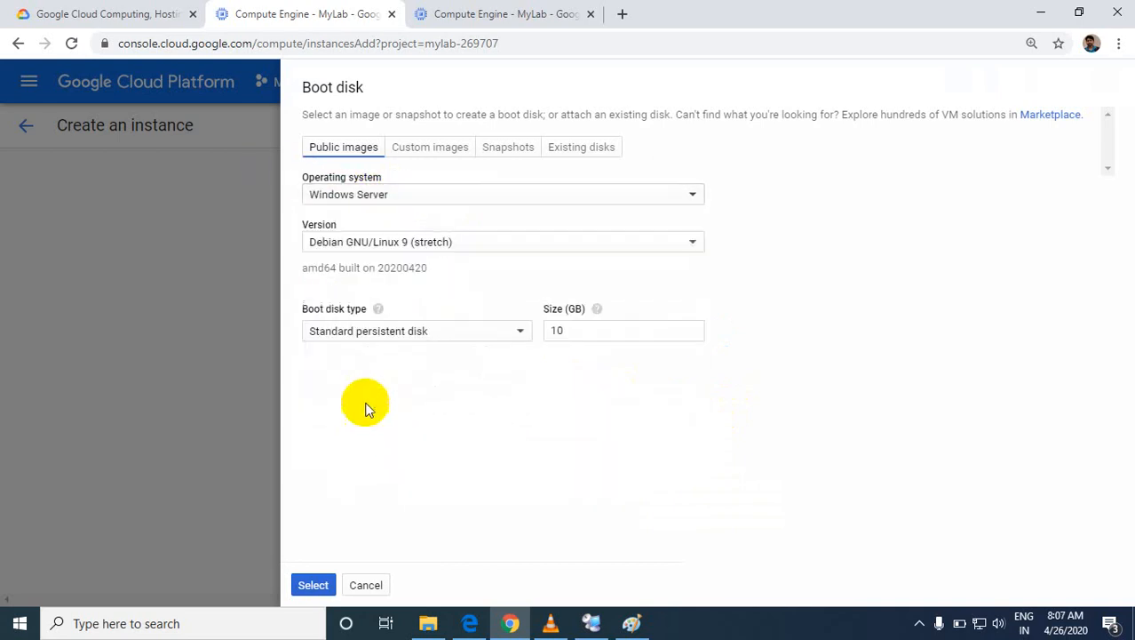
pyautogui.click(367, 249)
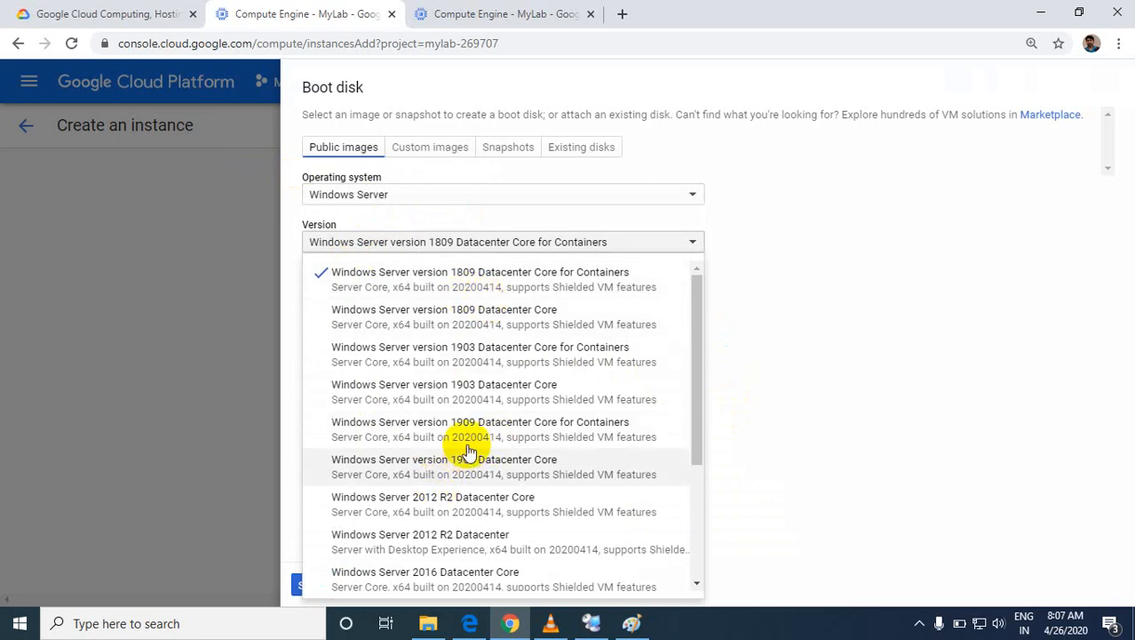
pyautogui.scroll(-1, 468, 453)
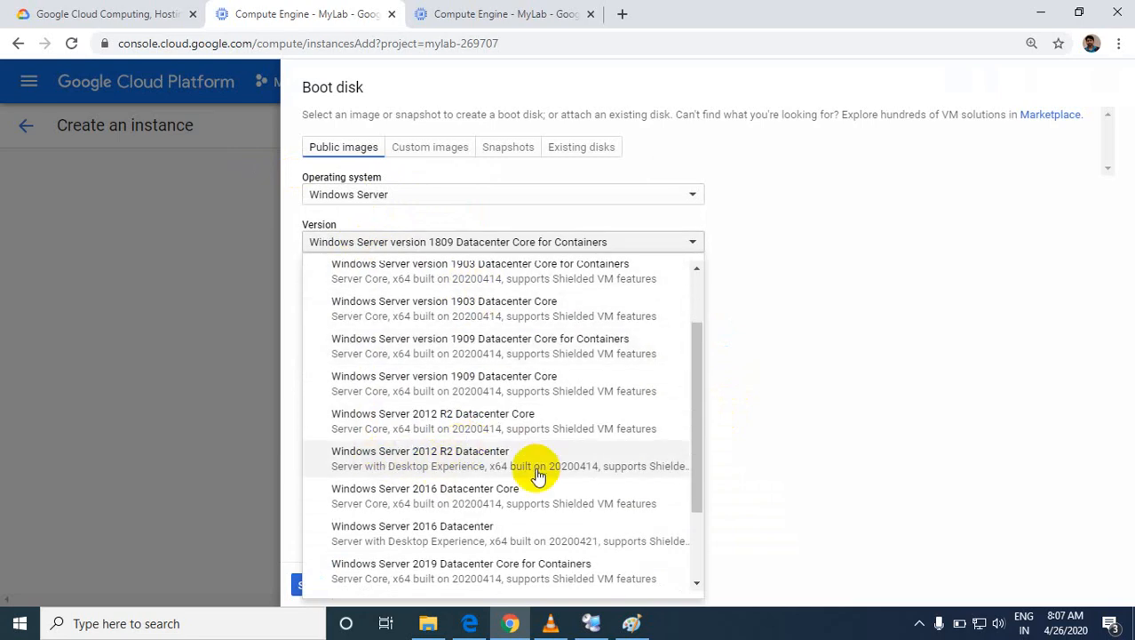
pyautogui.scroll(-2, 586, 409)
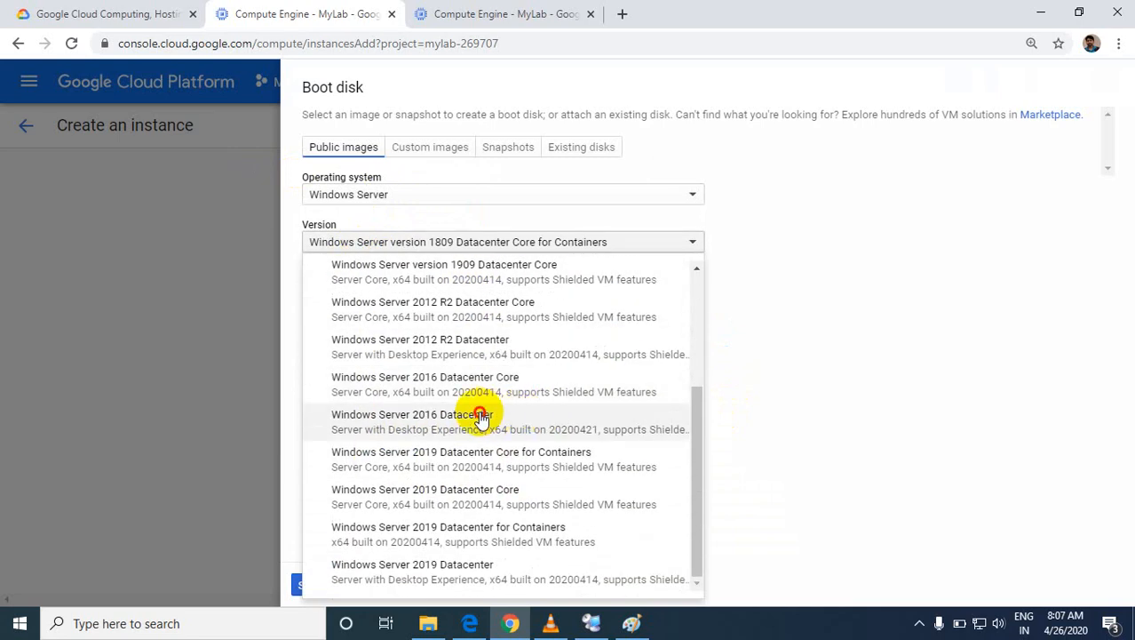
pyautogui.click(481, 418)
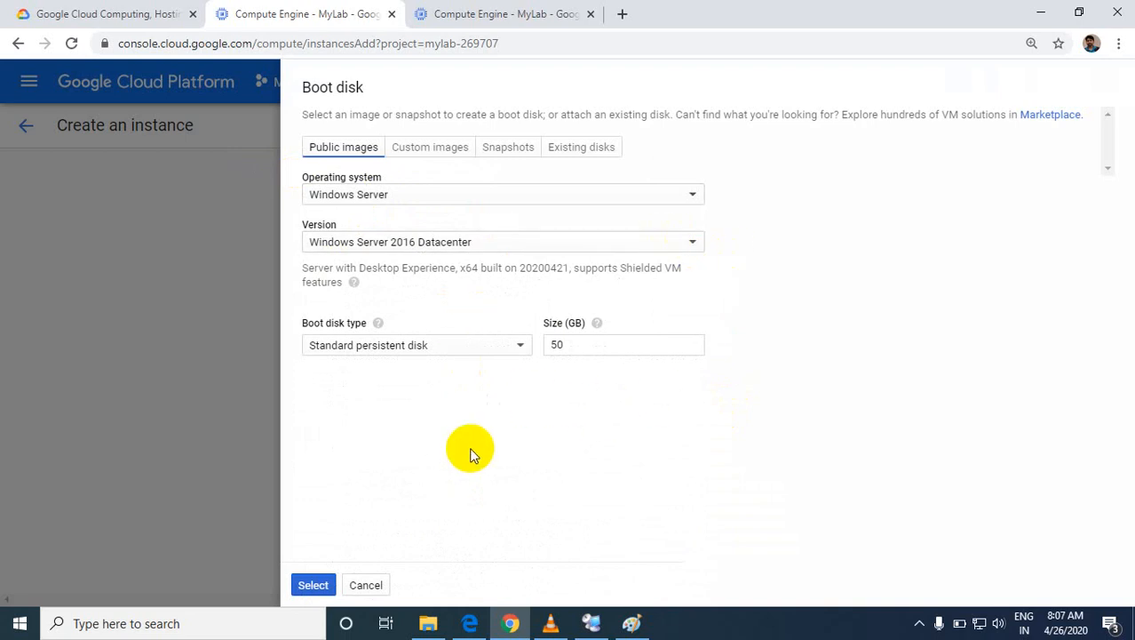
pyautogui.click(303, 583)
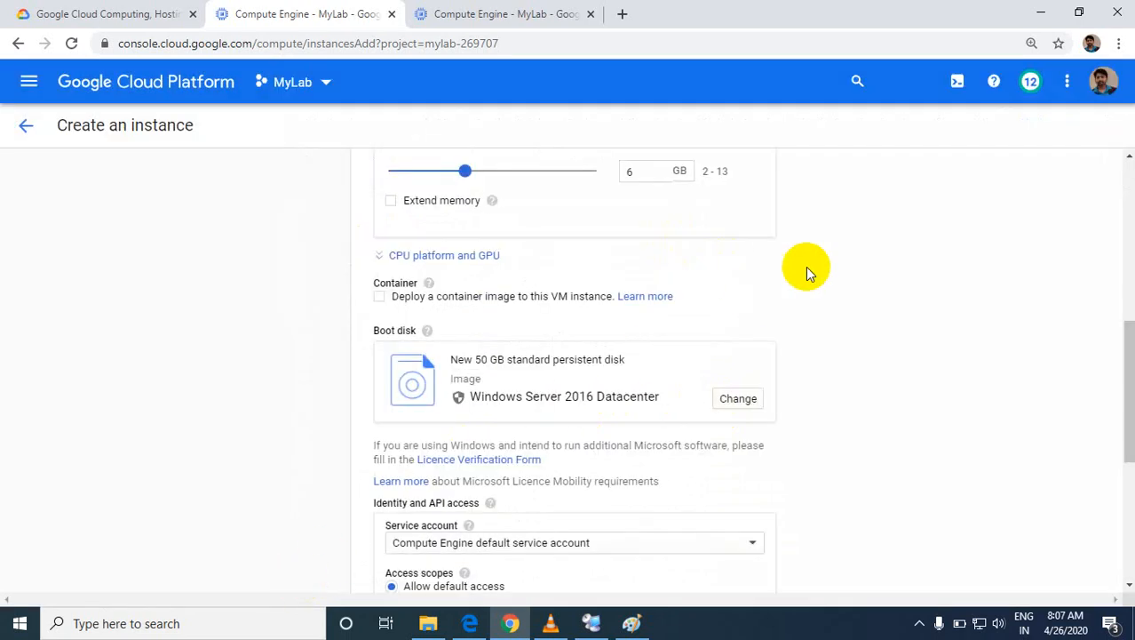
# Step: Allow HTTP and HTTPS traffic through the firewall and create the client VM
pyautogui.scroll(-3, 804, 282)
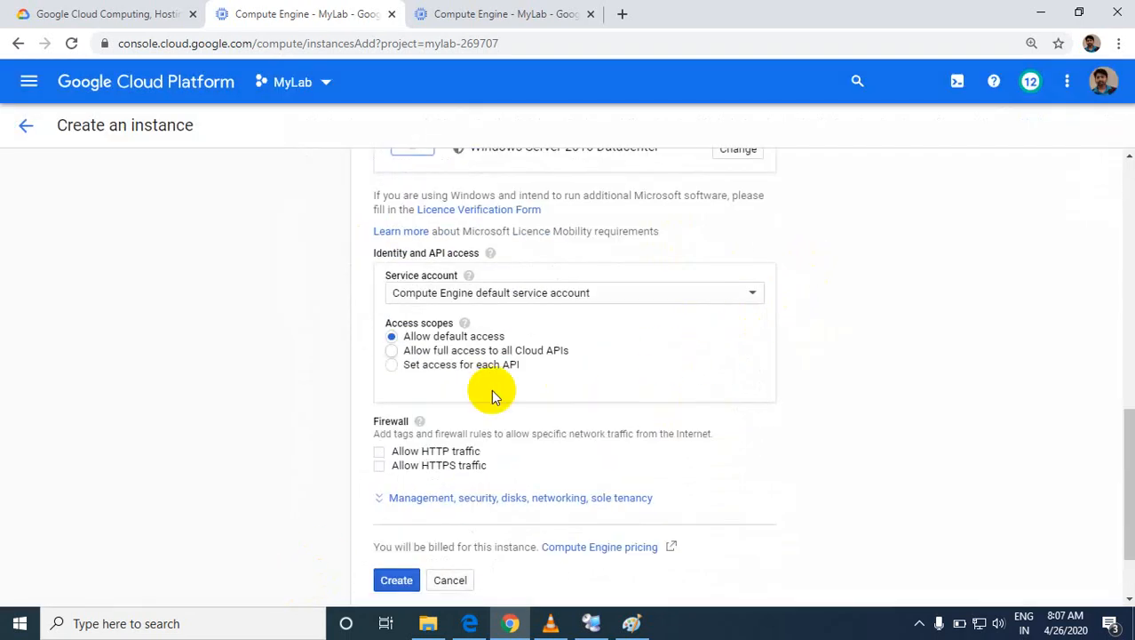
pyautogui.click(383, 450)
pyautogui.click(379, 465)
pyautogui.click(396, 579)
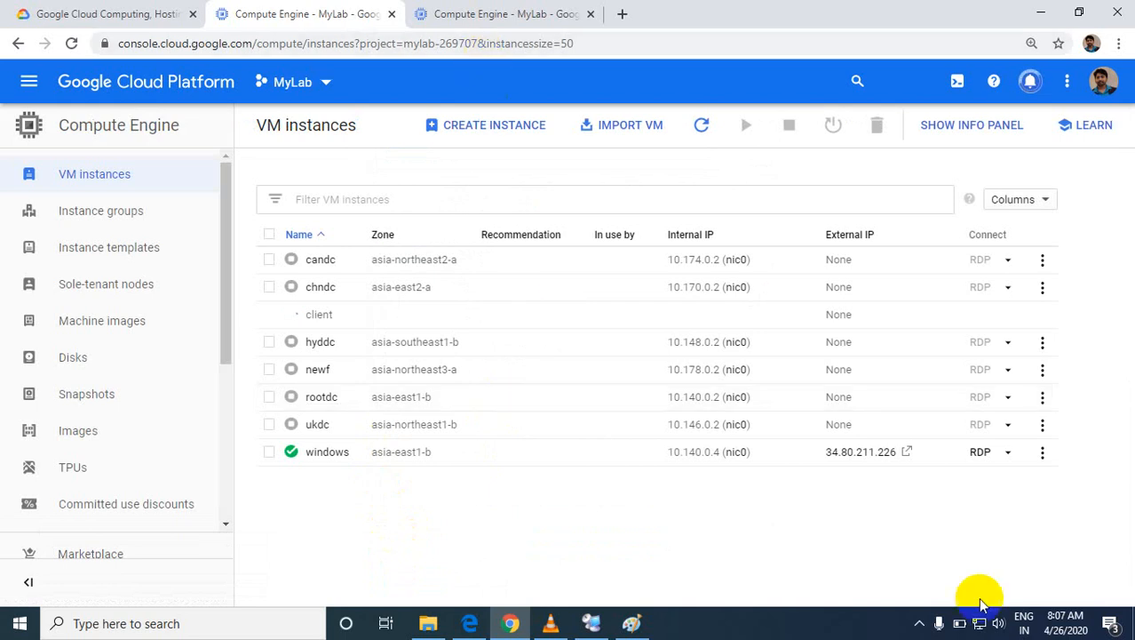
pyautogui.click(920, 624)
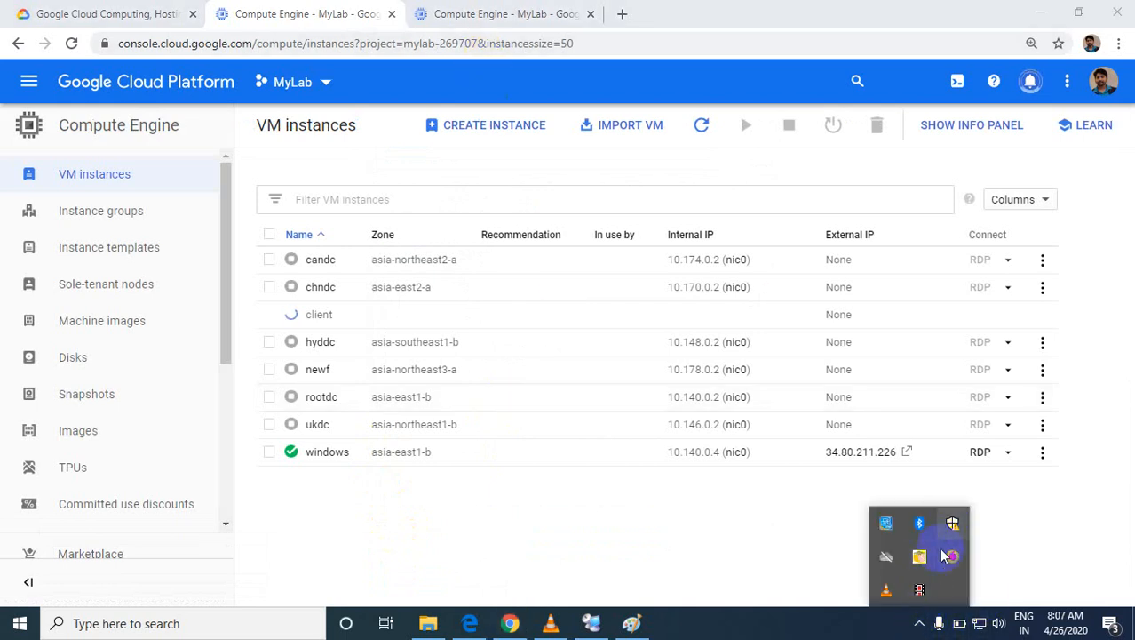
pyautogui.click(922, 588)
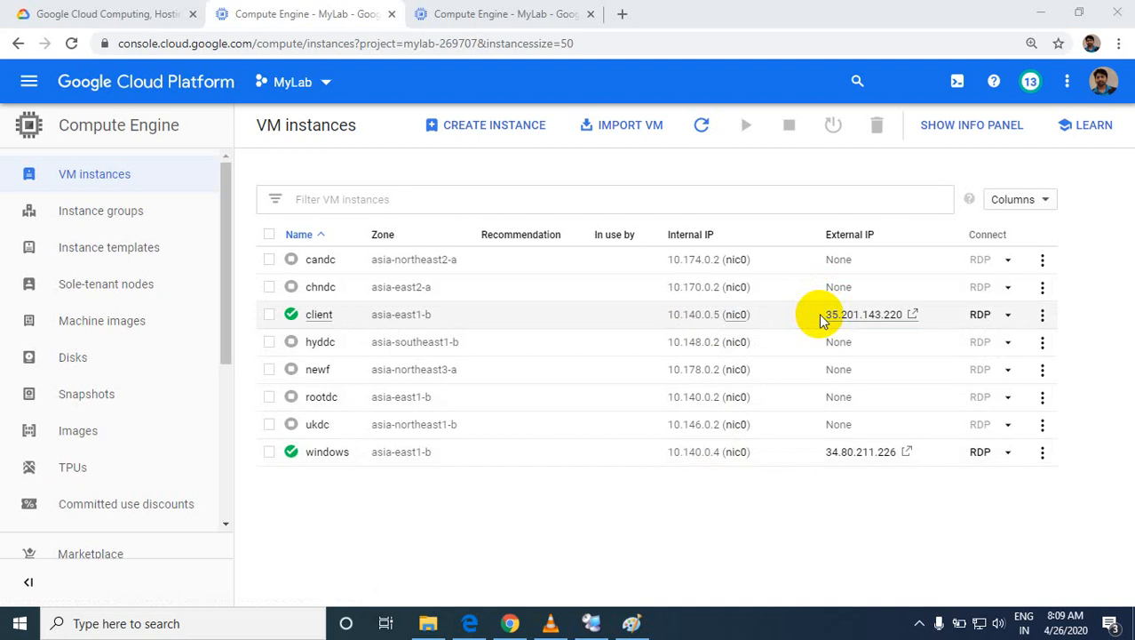
# Step: Copy the client VM's external IP address and switch to the Remote Desktop Connection Manager window with its server tree showing
pyautogui.moveTo(825, 315); pyautogui.dragTo(899, 314)
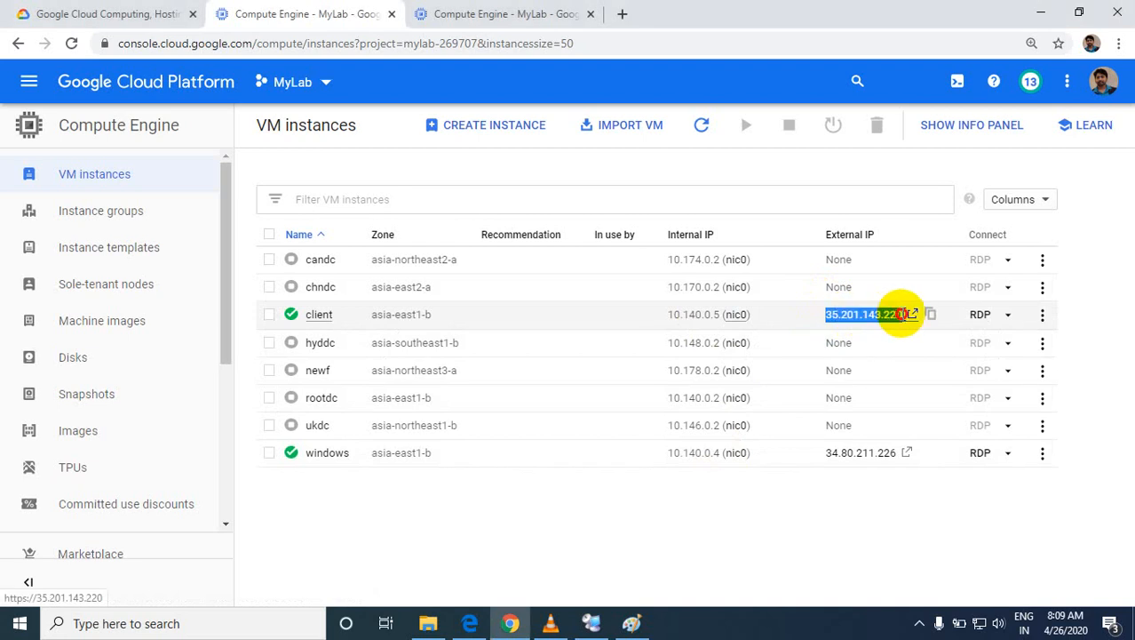
pyautogui.rightClick(899, 314)
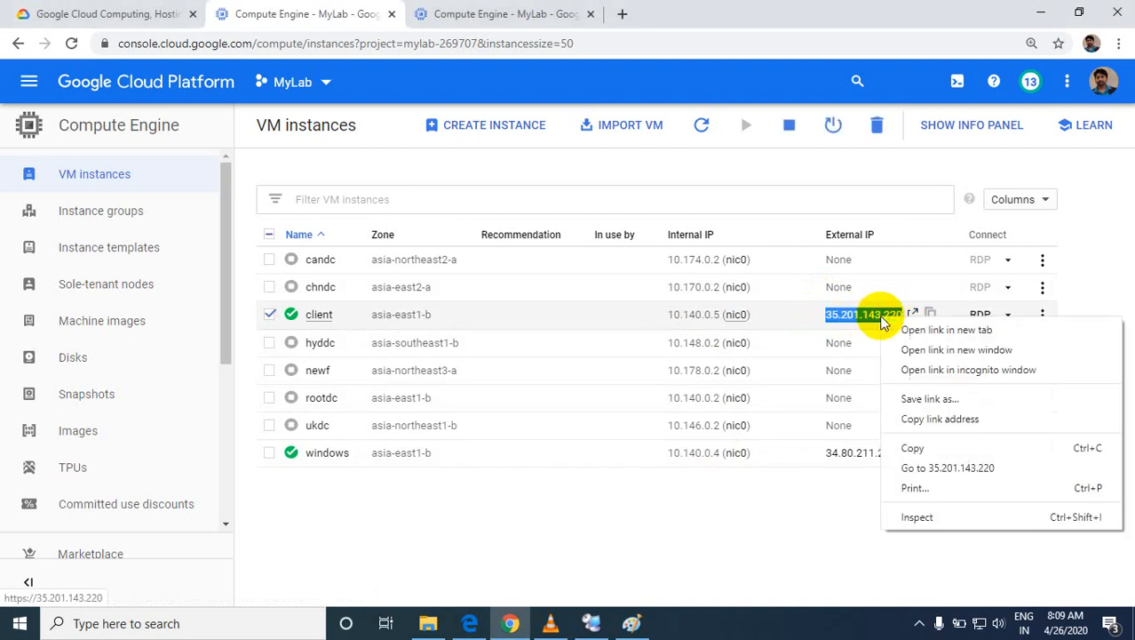
pyautogui.click(912, 457)
pyautogui.click(590, 623)
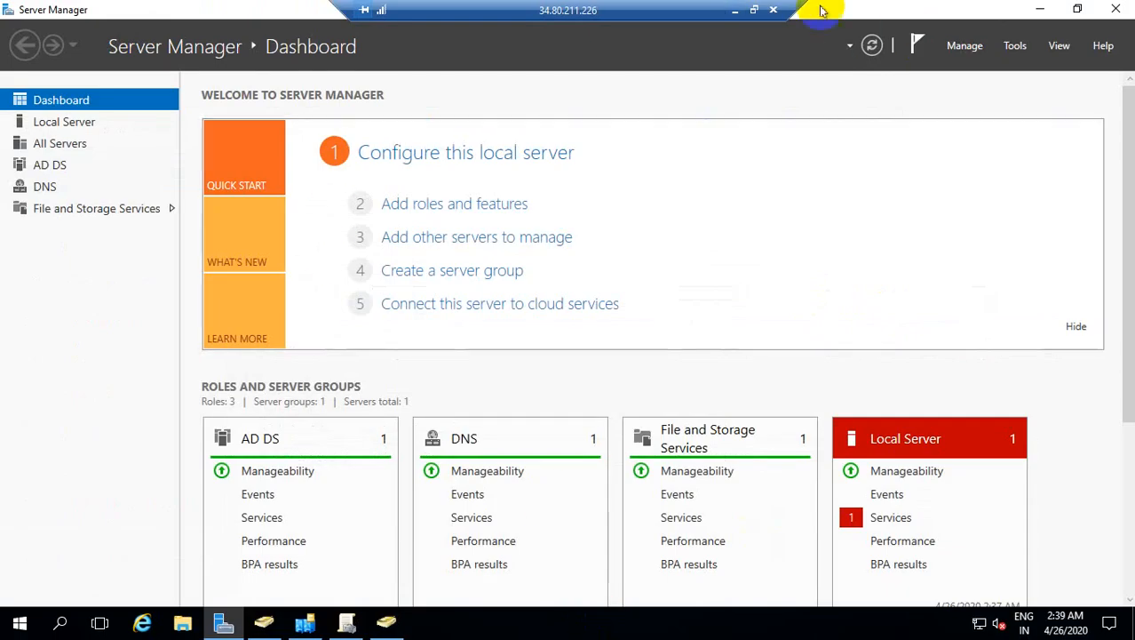
pyautogui.click(737, 10)
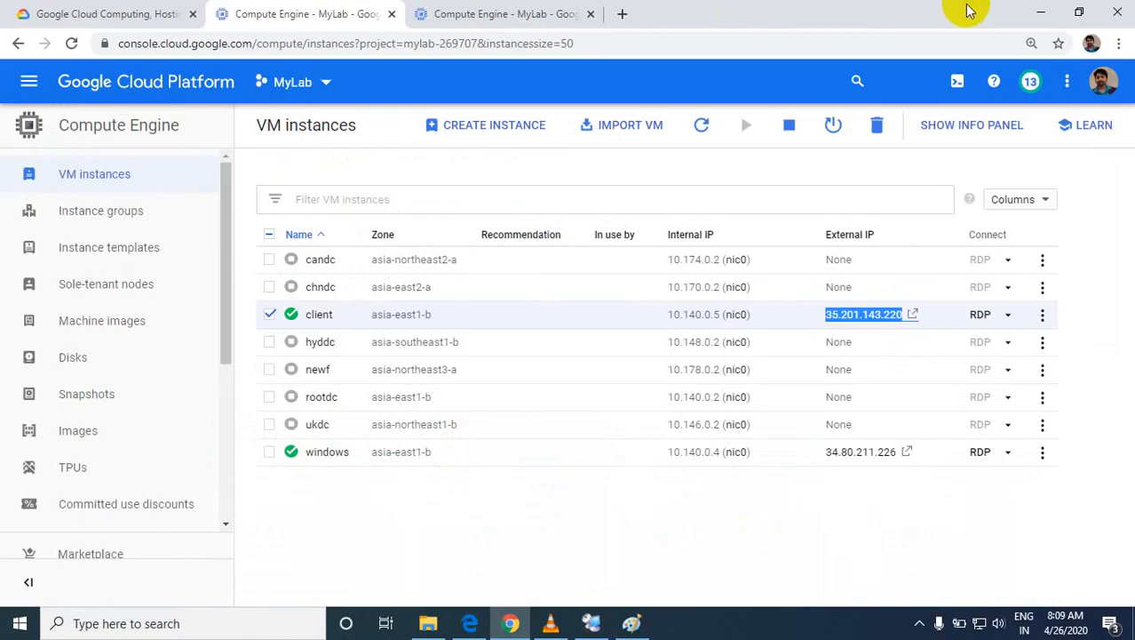
pyautogui.click(1037, 13)
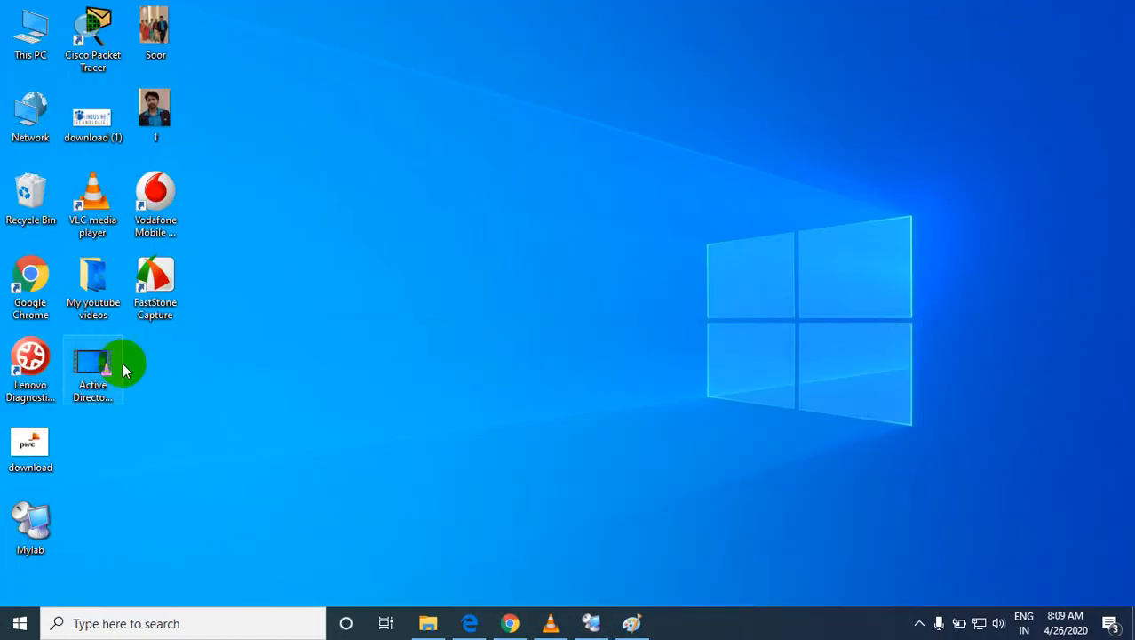
pyautogui.click(588, 624)
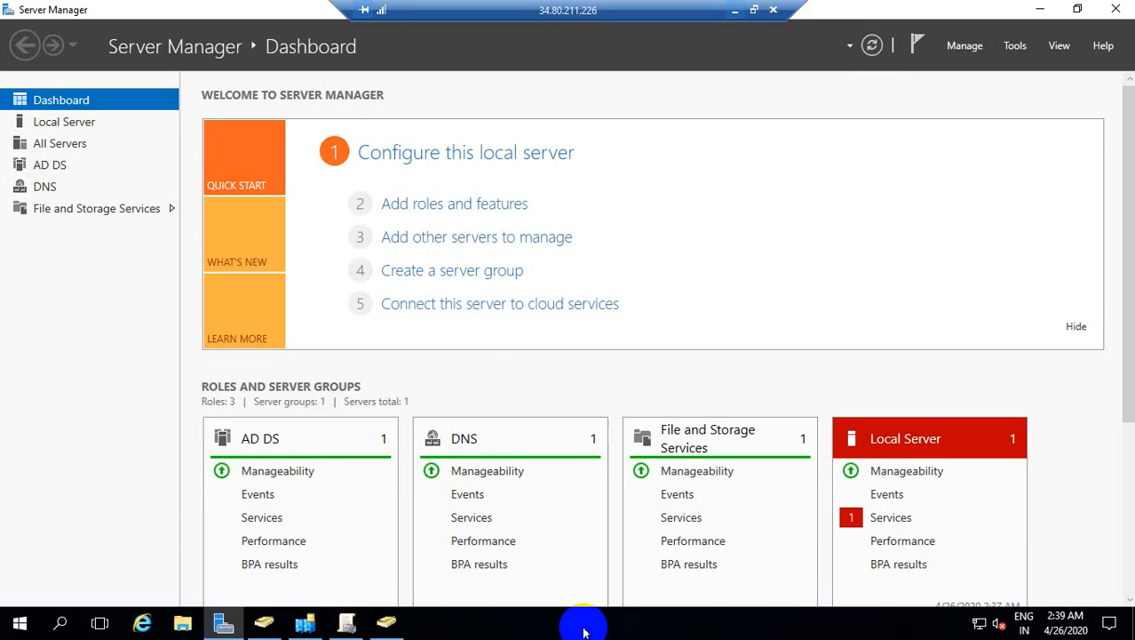
pyautogui.click(756, 9)
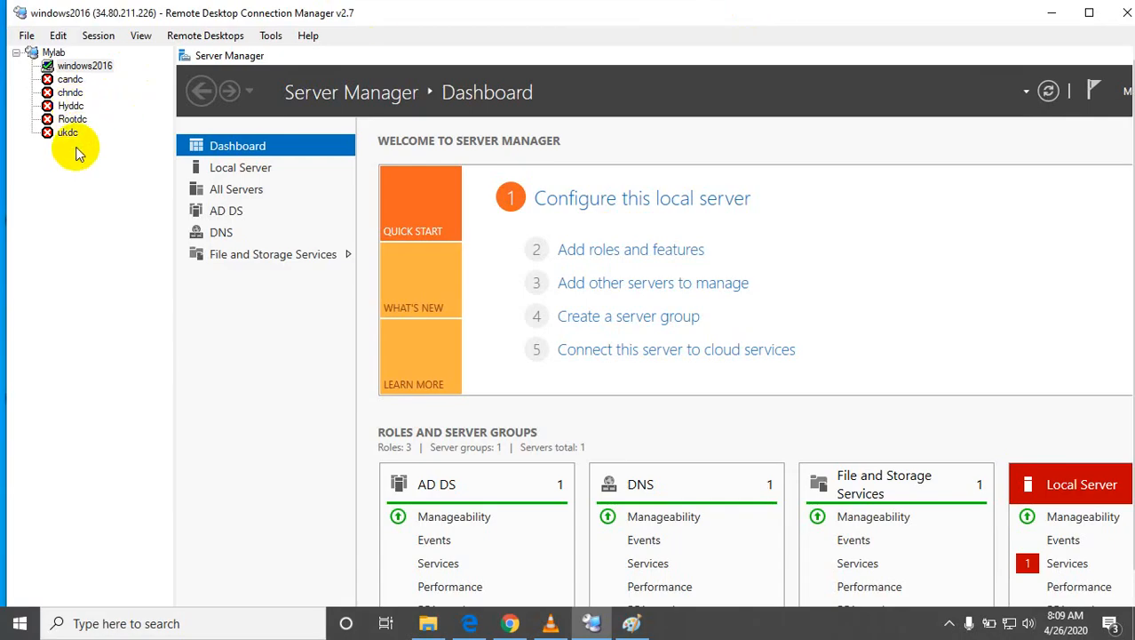
# Step: Add a server with the name 35.201.143.220 and the display name Client to the Mylab group
pyautogui.rightClick(42, 52)
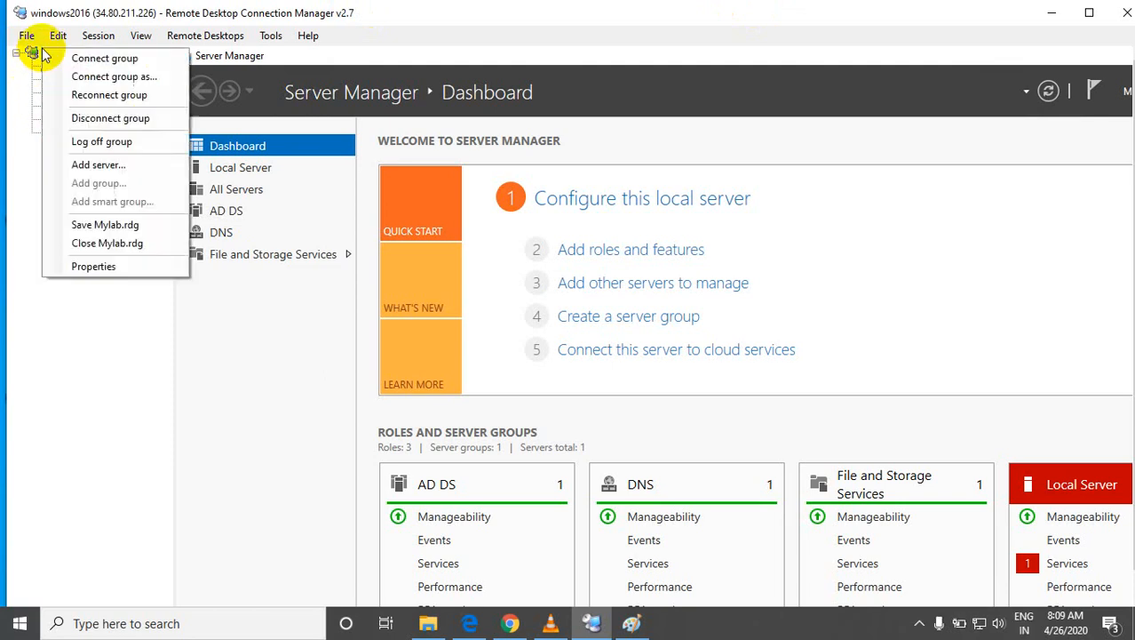
pyautogui.click(108, 163)
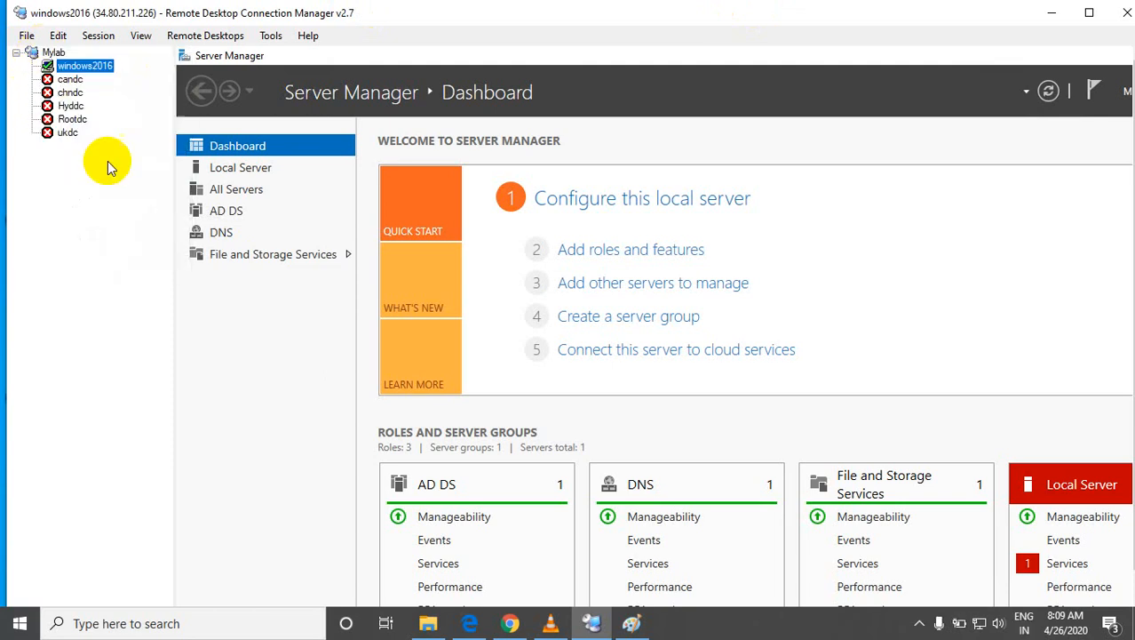
pyautogui.hotkey('ctrl', 'v')
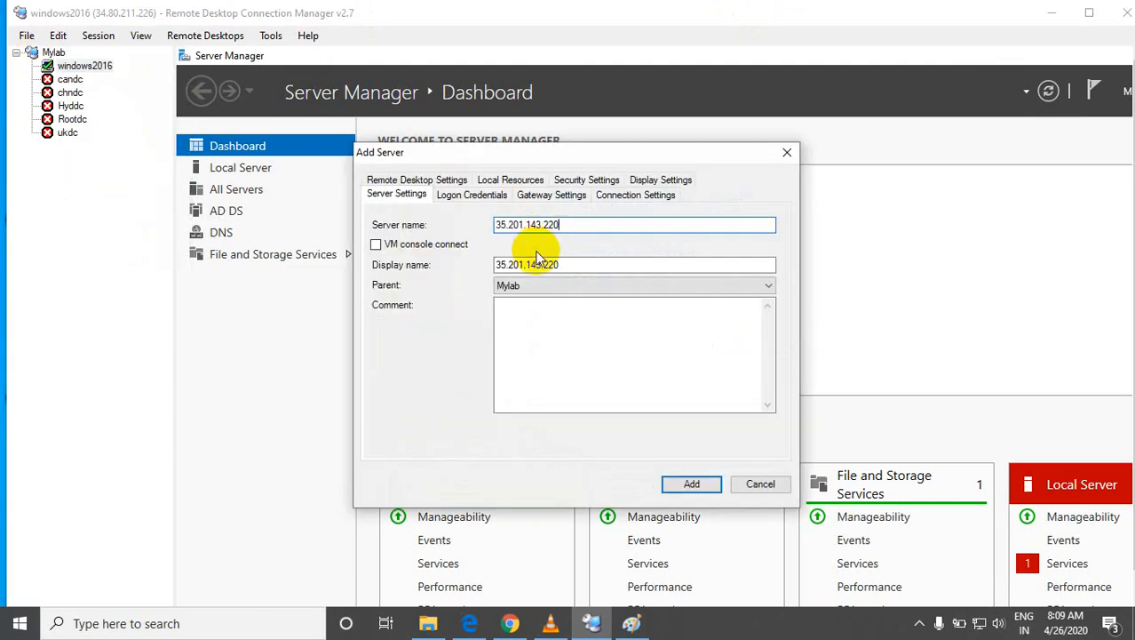
pyautogui.moveTo(557, 262); pyautogui.dragTo(477, 246)
pyautogui.write('Client')
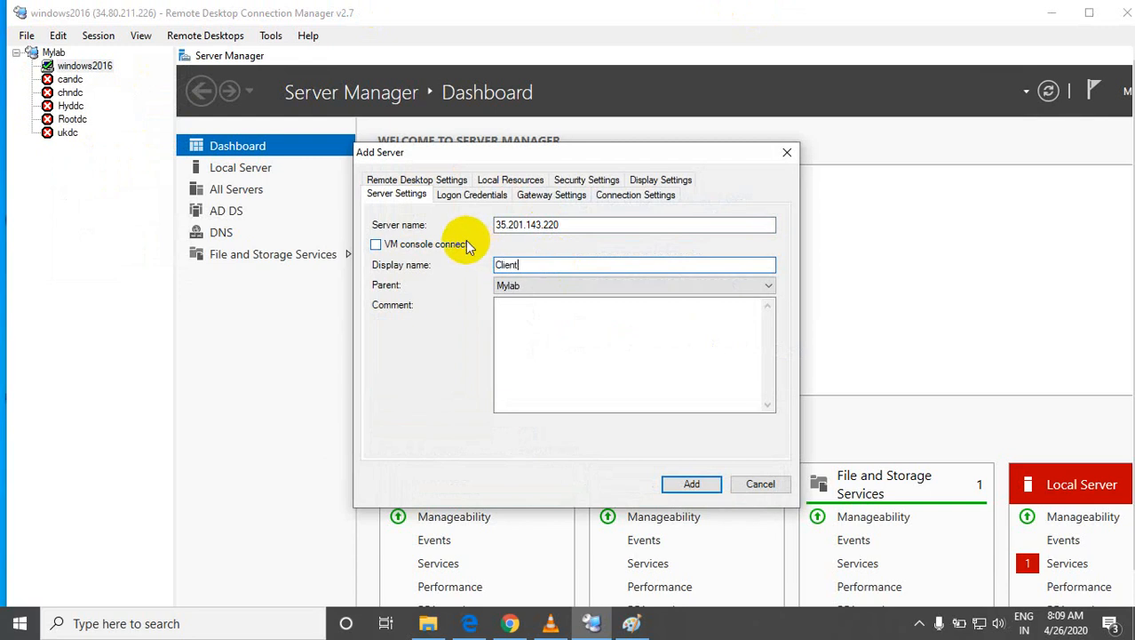
pyautogui.click(692, 484)
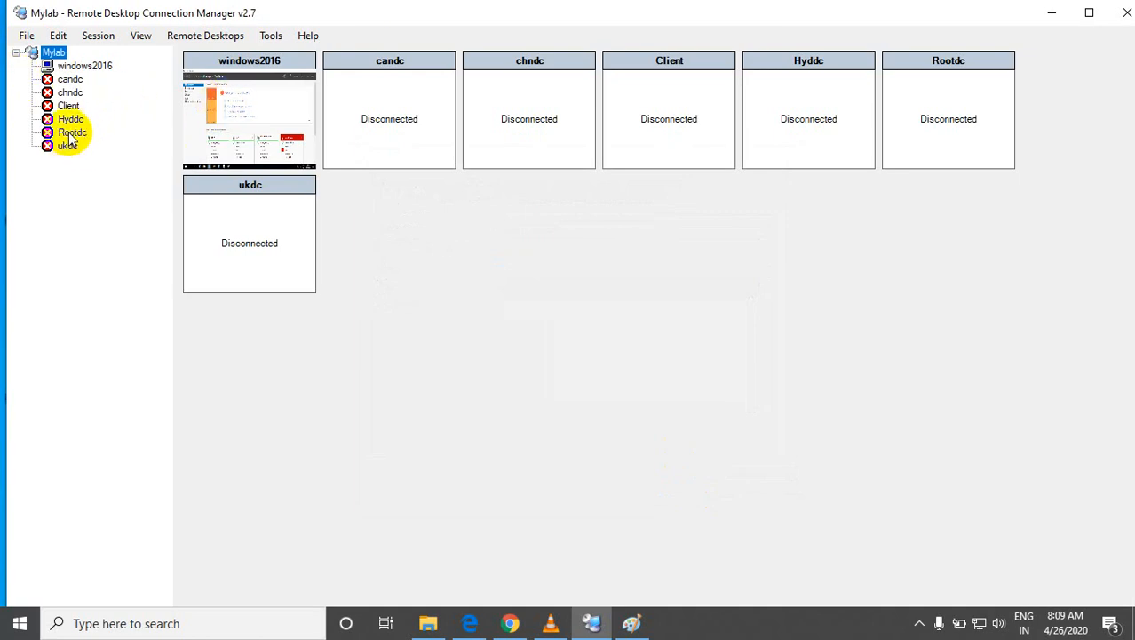
# Step: Start connecting to the Client server and choose to use a different account for the credentials
pyautogui.click(69, 106)
pyautogui.doubleClick(71, 107)
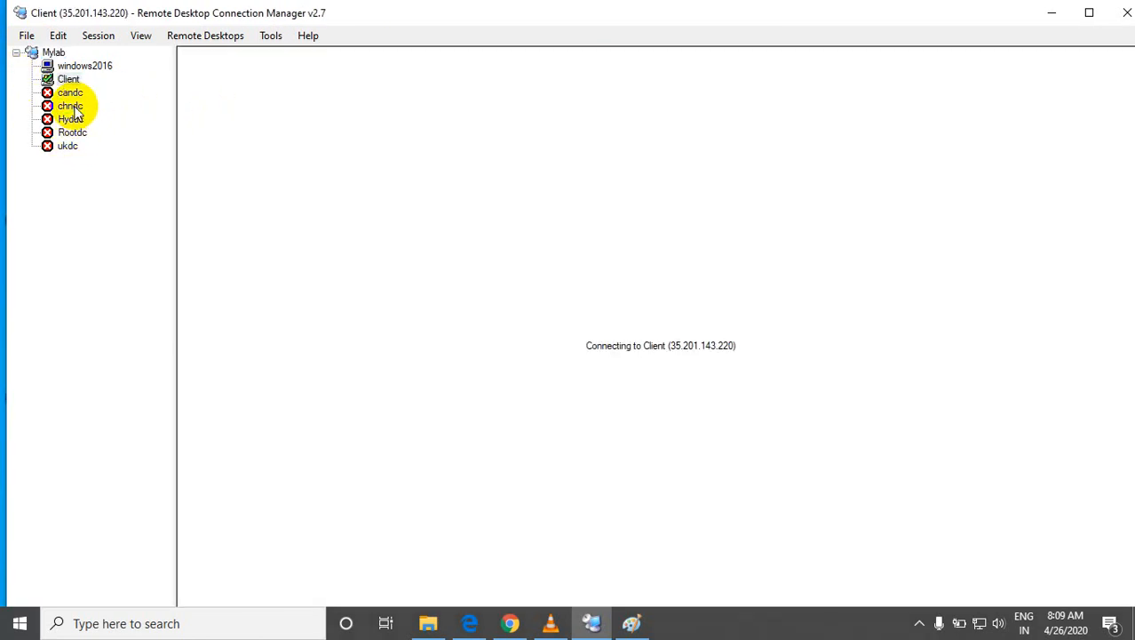
pyautogui.click(527, 428)
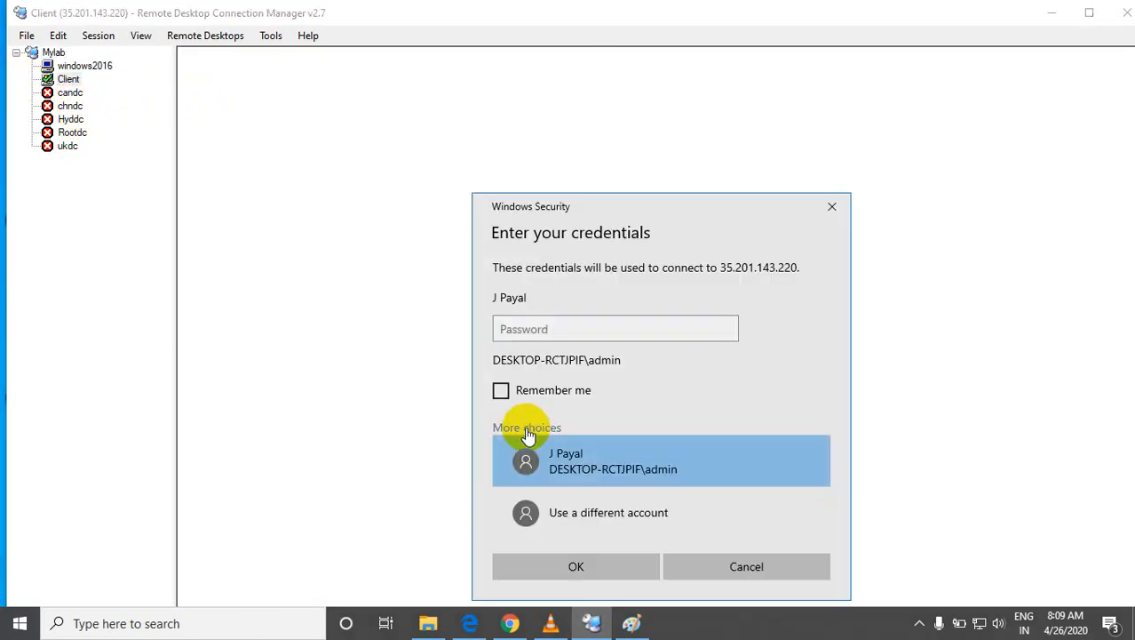
pyautogui.click(579, 498)
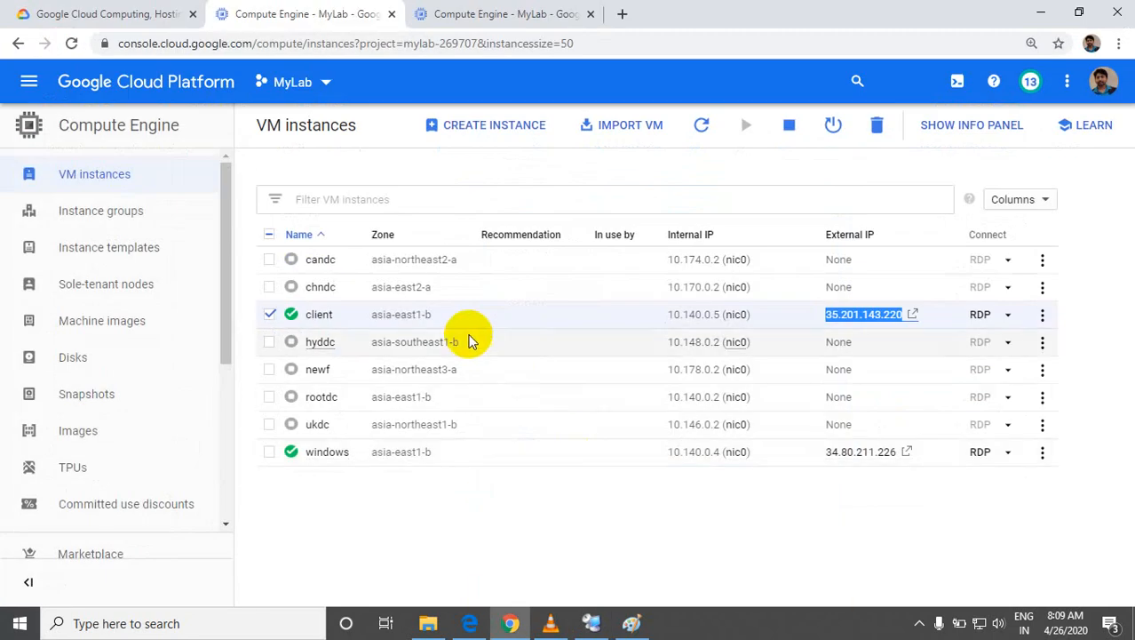
# Step: In the Google Cloud console, set a new Windows password on the client VM for the username user
pyautogui.click(1045, 317)
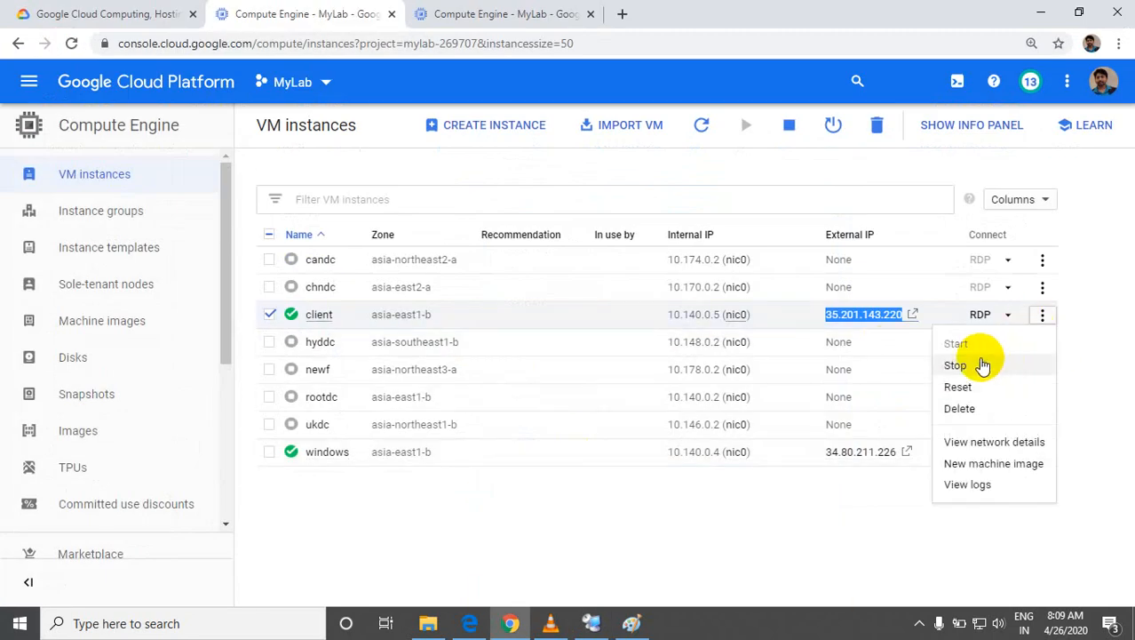
pyautogui.click(1008, 316)
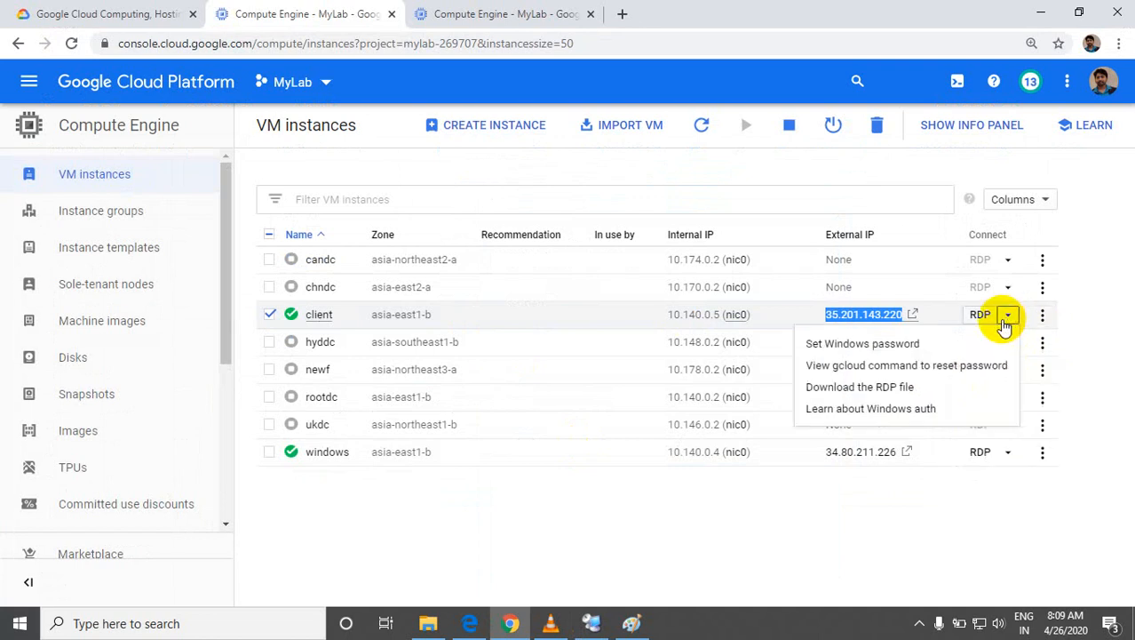
pyautogui.click(886, 343)
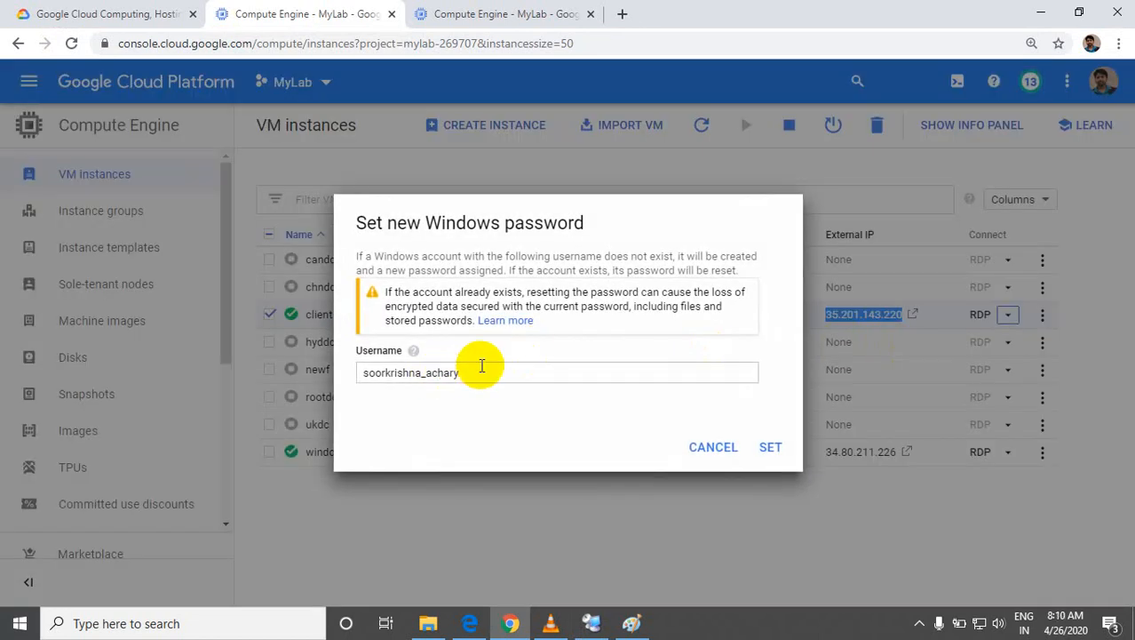
pyautogui.click(436, 372)
pyautogui.moveTo(384, 372); pyautogui.dragTo(332, 342)
pyautogui.write('user')
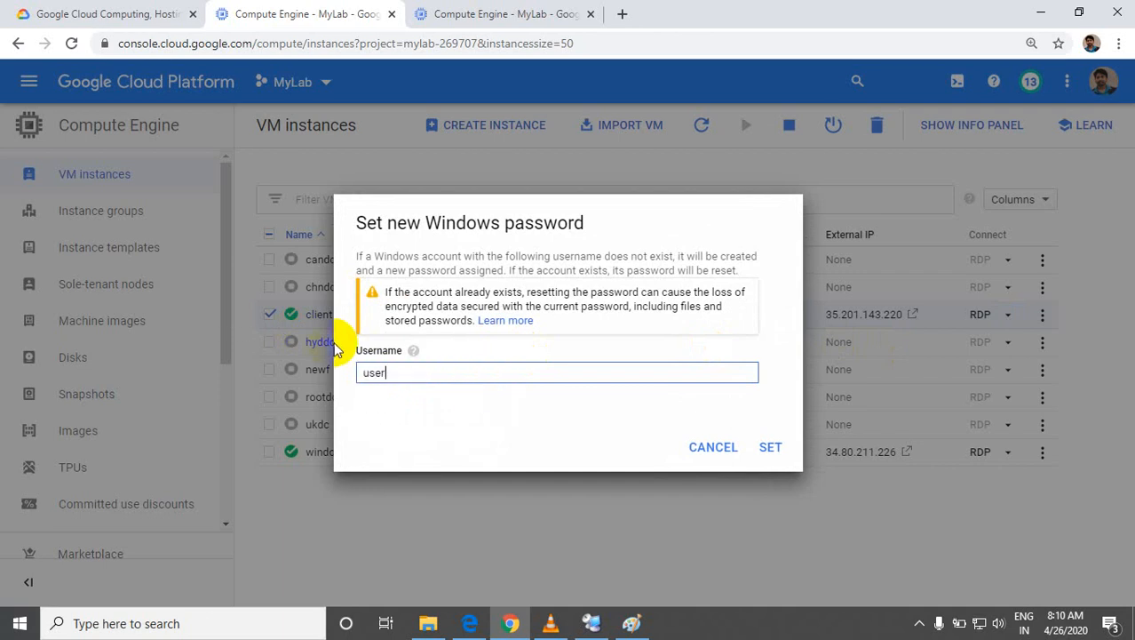
pyautogui.click(771, 448)
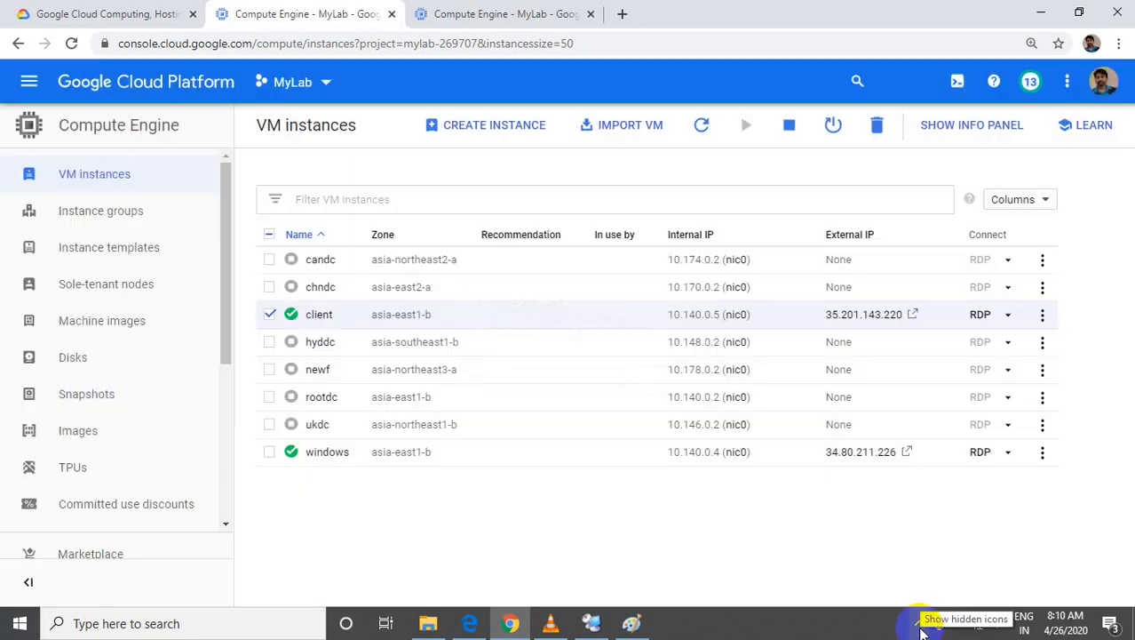
# Step: Sign in to the Client server as user with the generated Windows password copied from the cloud console, and accept the certificate warning
pyautogui.hotkey('alt', 'Tab')
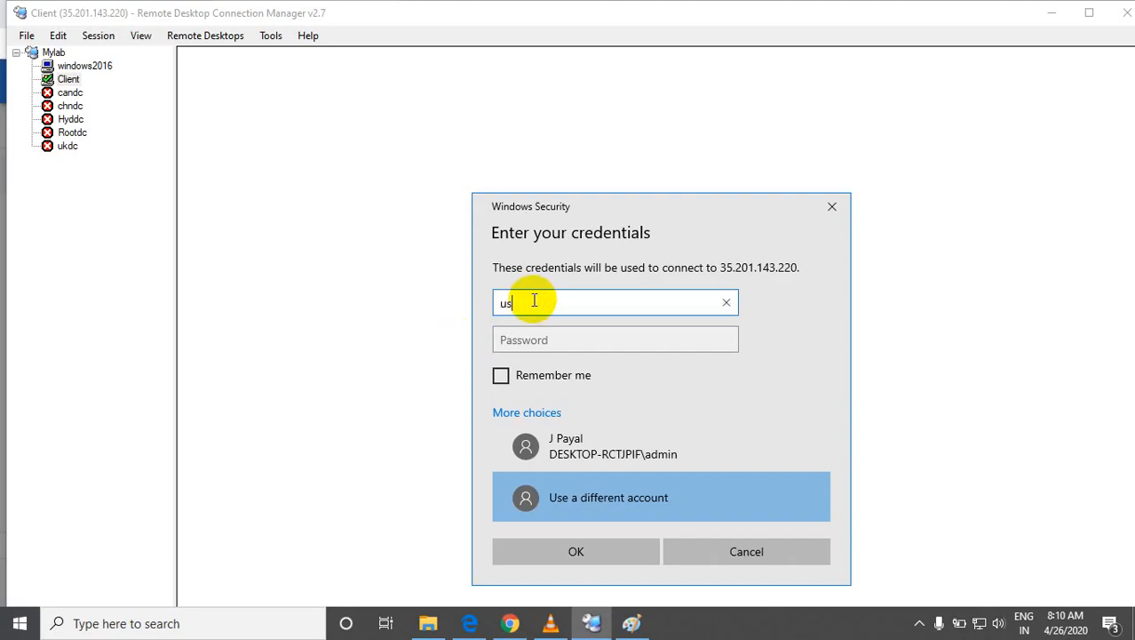
pyautogui.hotkey('alt', 'Tab')
pyautogui.moveTo(464, 342); pyautogui.dragTo(354, 347)
pyautogui.hotkey('alt', 'Tab')
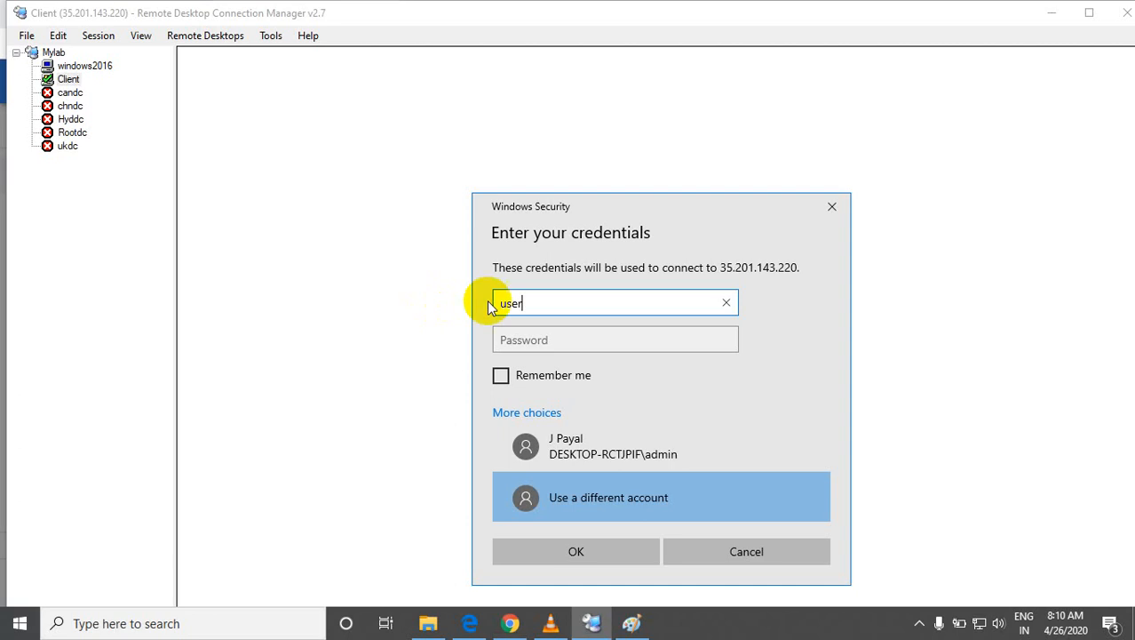
pyautogui.click(532, 342)
pyautogui.hotkey('ctrl', 'v')
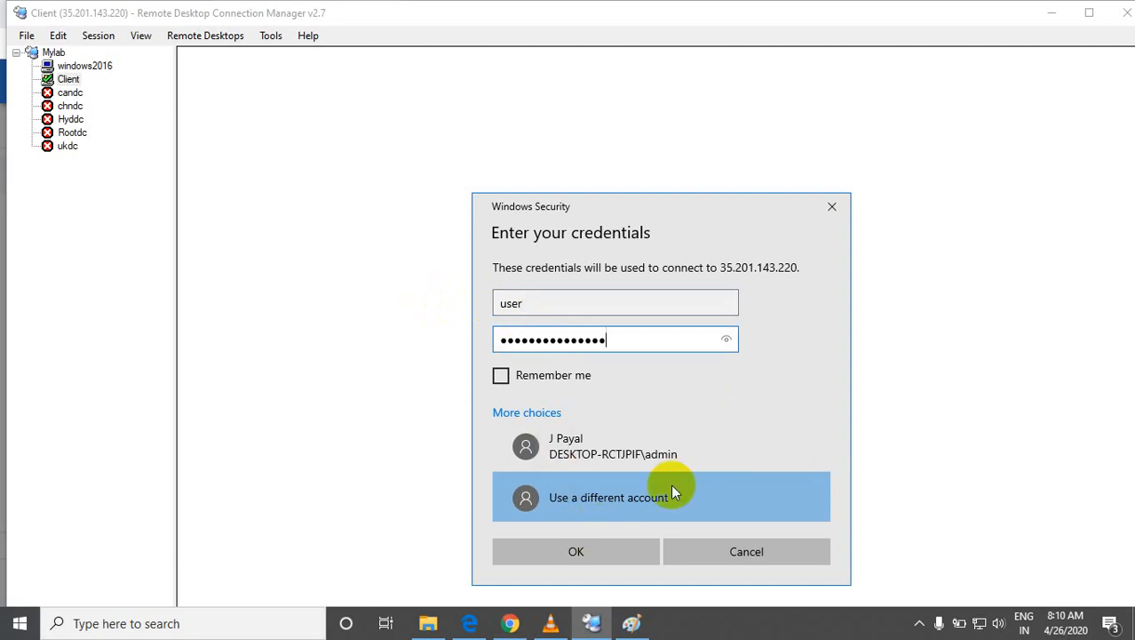
pyautogui.click(596, 540)
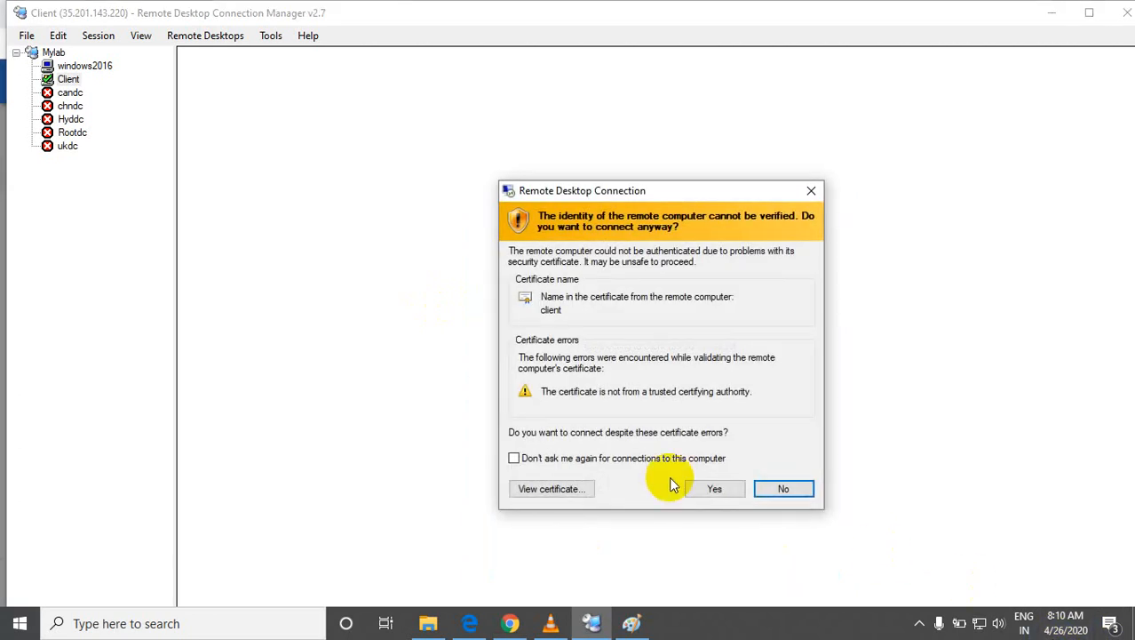
pyautogui.click(698, 484)
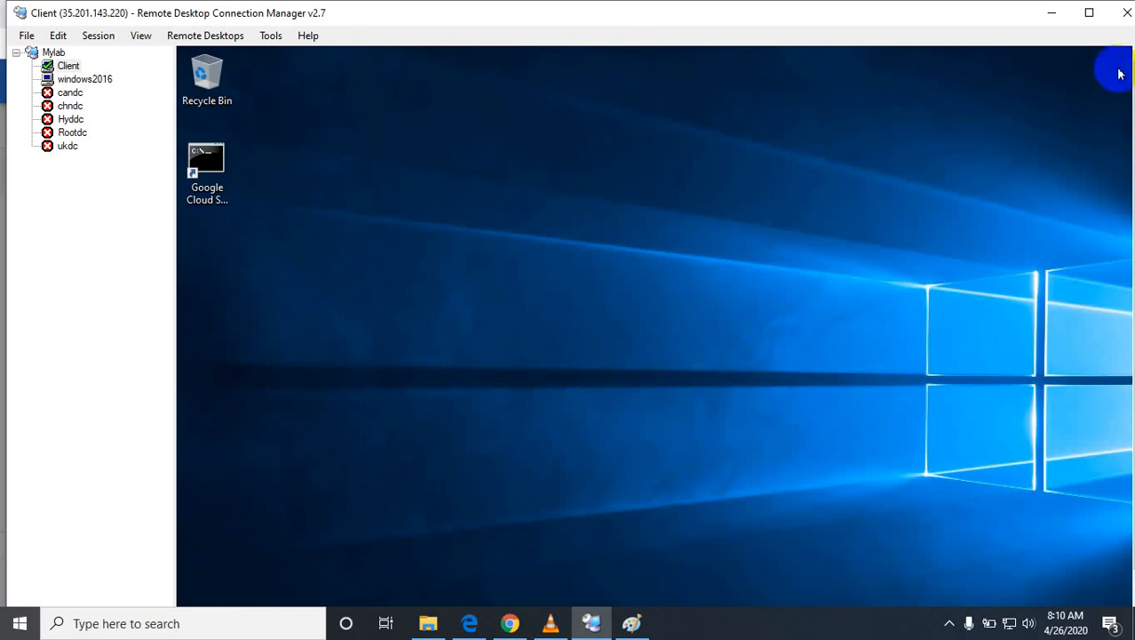
# Step: Switch the Client session to full screen and allow the PC to be discoverable on the network
pyautogui.rightClick(63, 66)
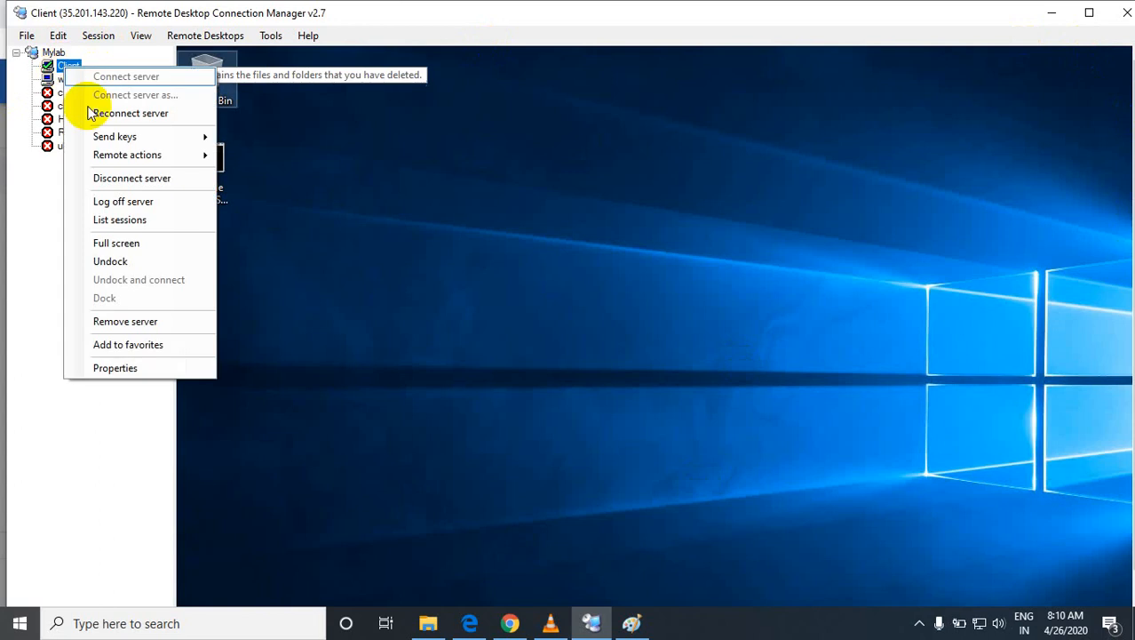
pyautogui.click(114, 245)
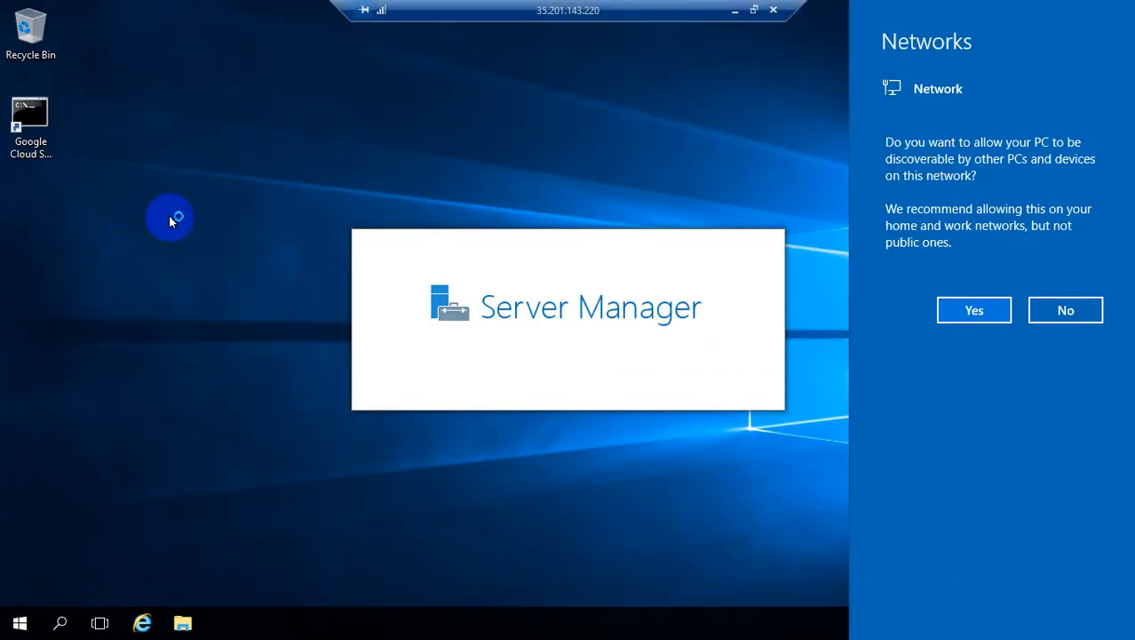
pyautogui.click(996, 309)
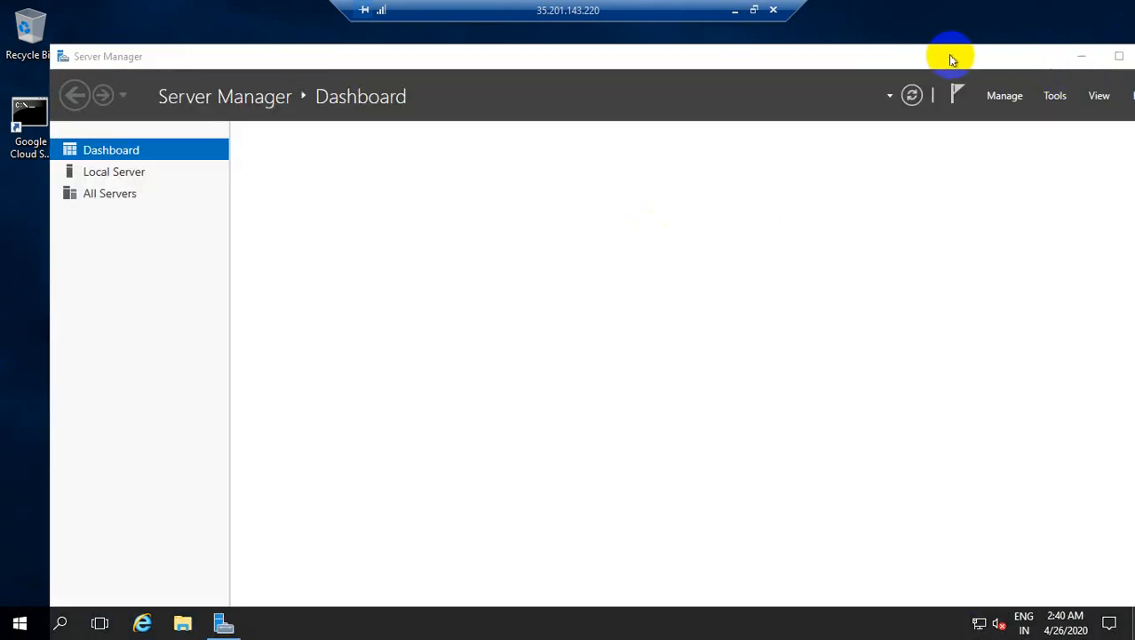
# Step: Close Server Manager and show the local Users folder in Computer Management, launched with compmgmt.msc
pyautogui.moveTo(782, 56); pyautogui.dragTo(592, 40)
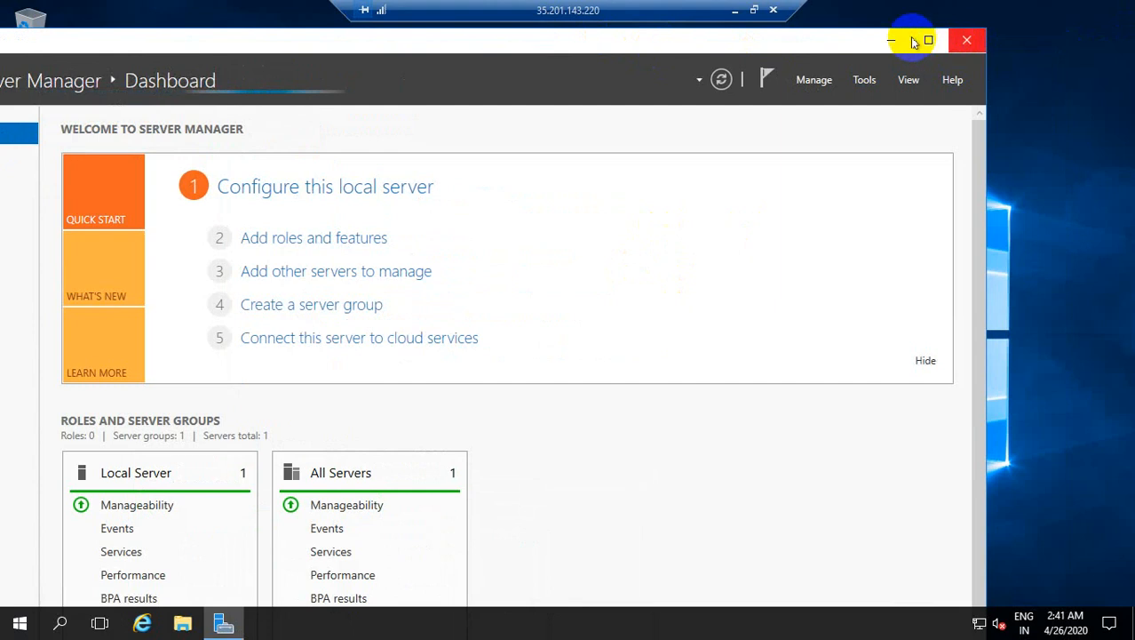
pyautogui.click(969, 42)
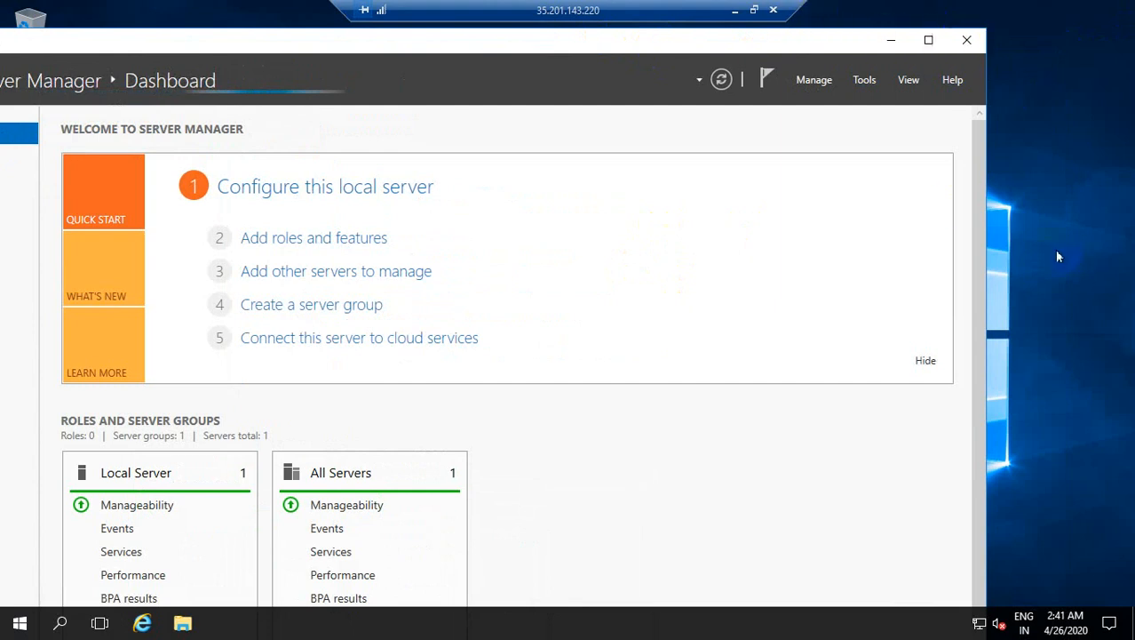
pyautogui.press('super+r')
pyautogui.write('c')
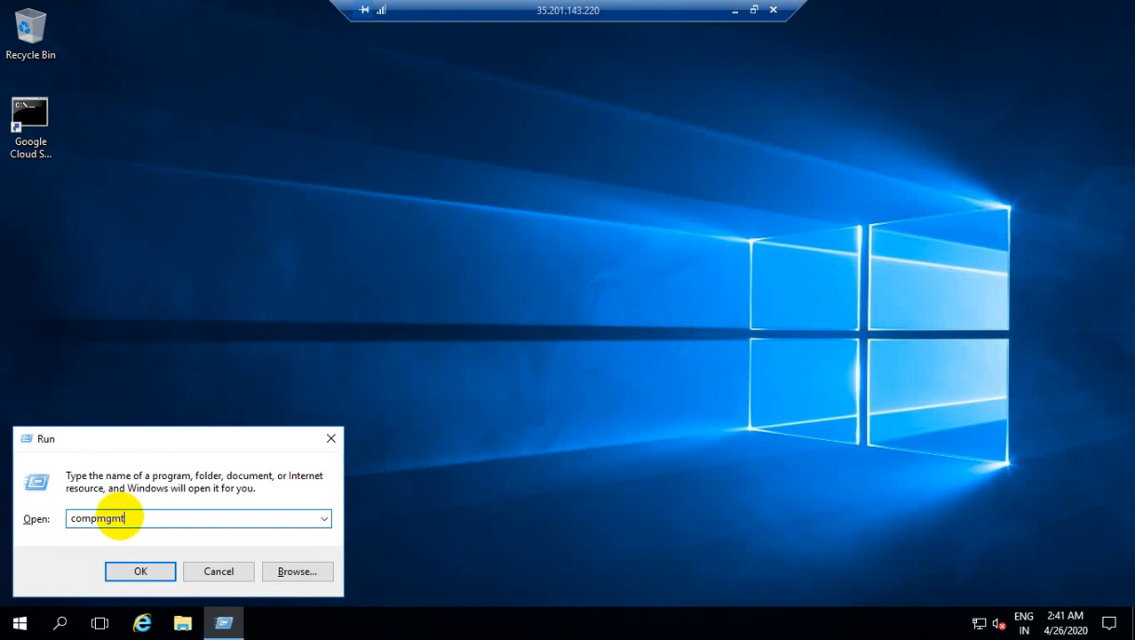
pyautogui.write('ompmgmt.msc')
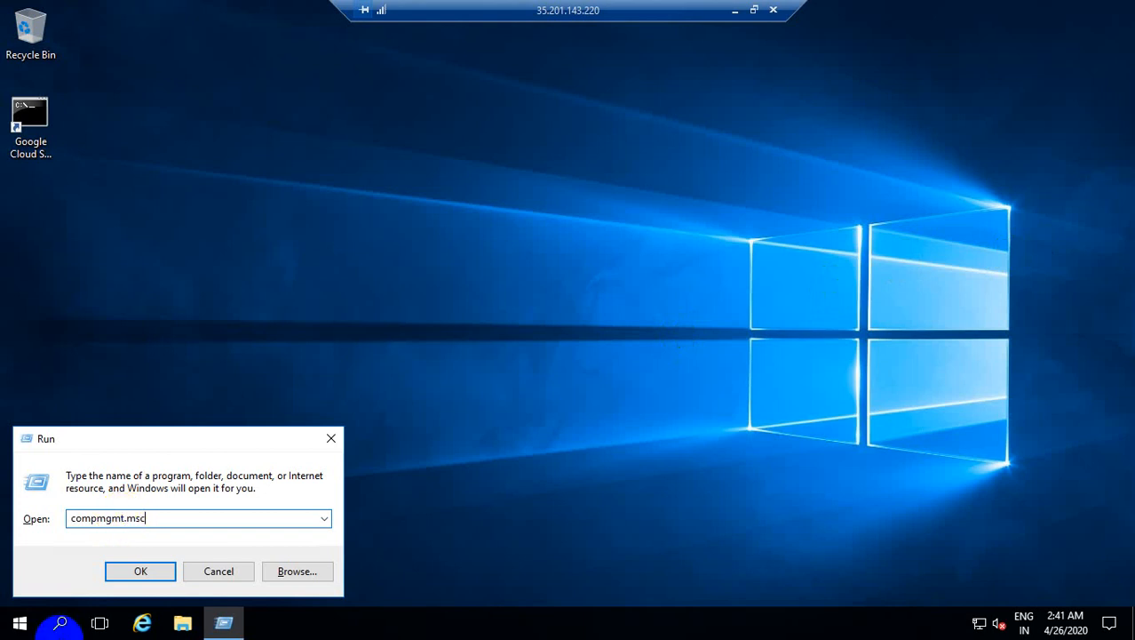
pyautogui.click(133, 570)
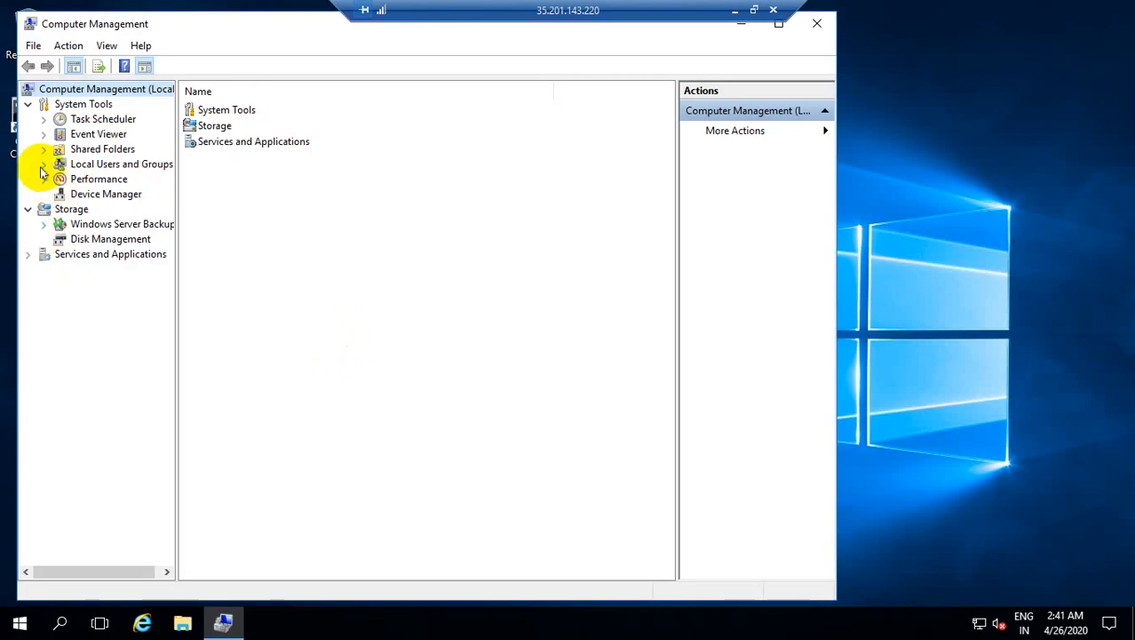
pyautogui.click(42, 165)
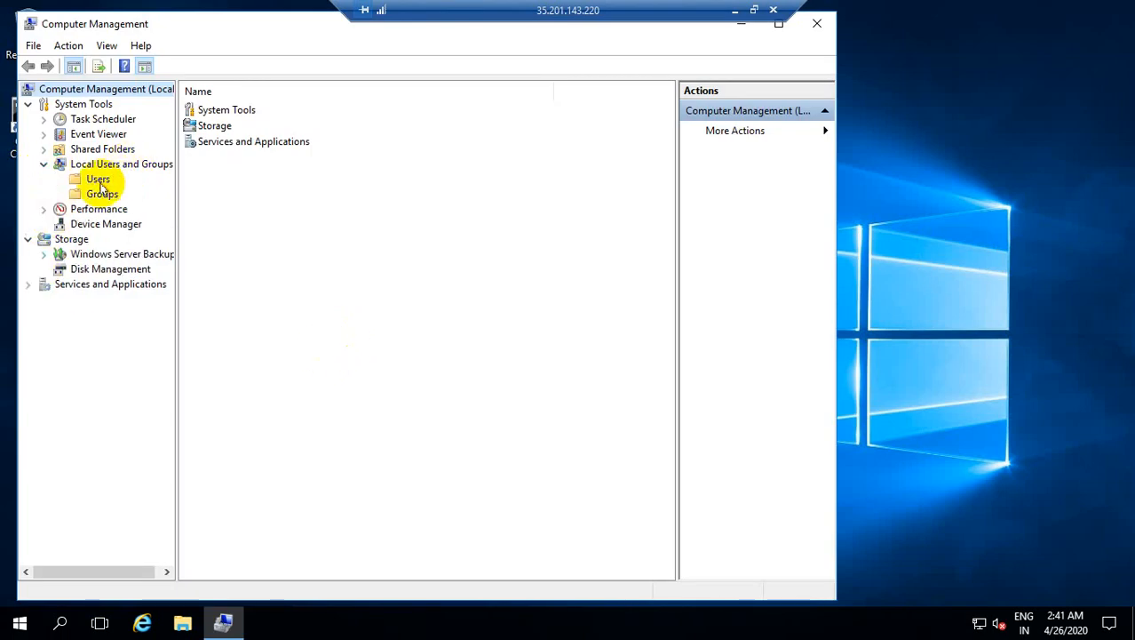
pyautogui.click(99, 180)
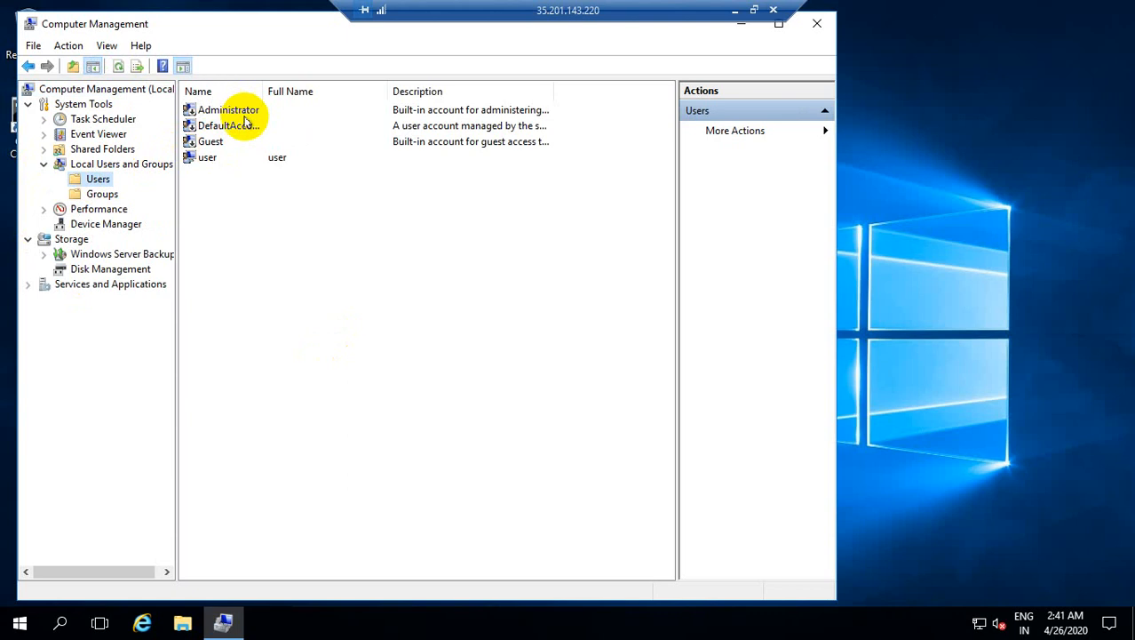
# Step: Review the properties of the local user and Administrator accounts, closing each without changes
pyautogui.click(232, 108)
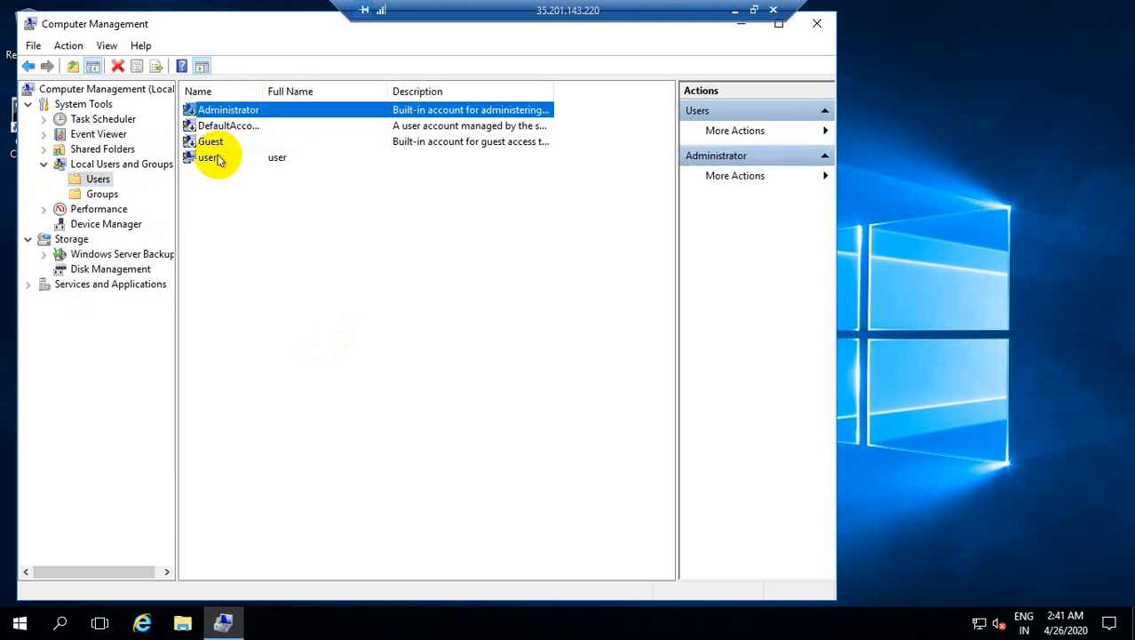
pyautogui.doubleClick(214, 158)
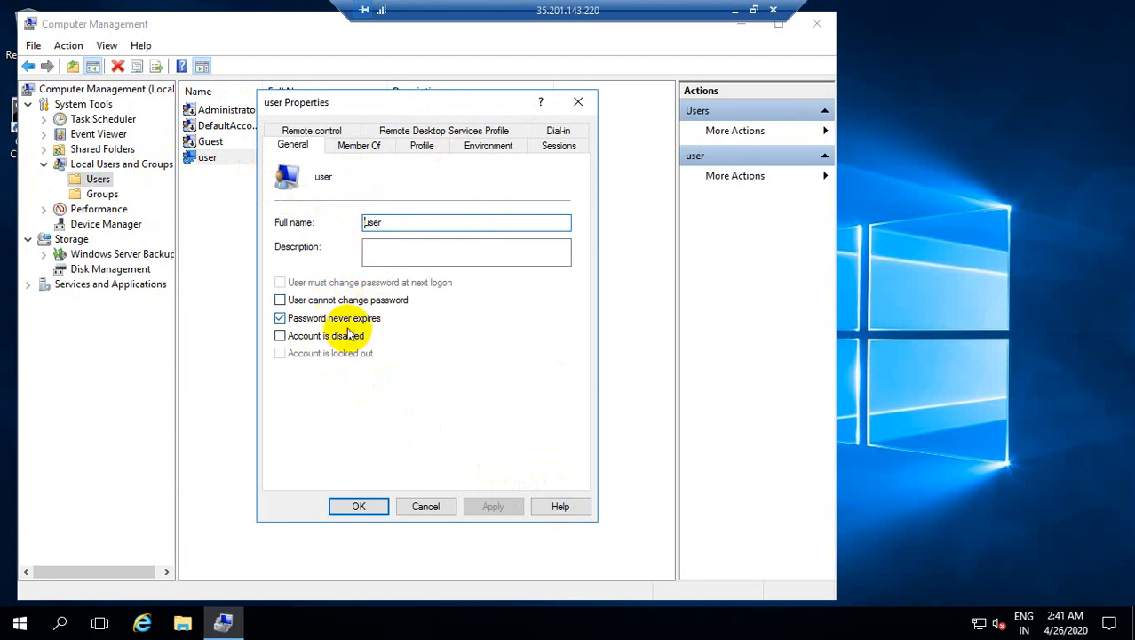
pyautogui.click(421, 509)
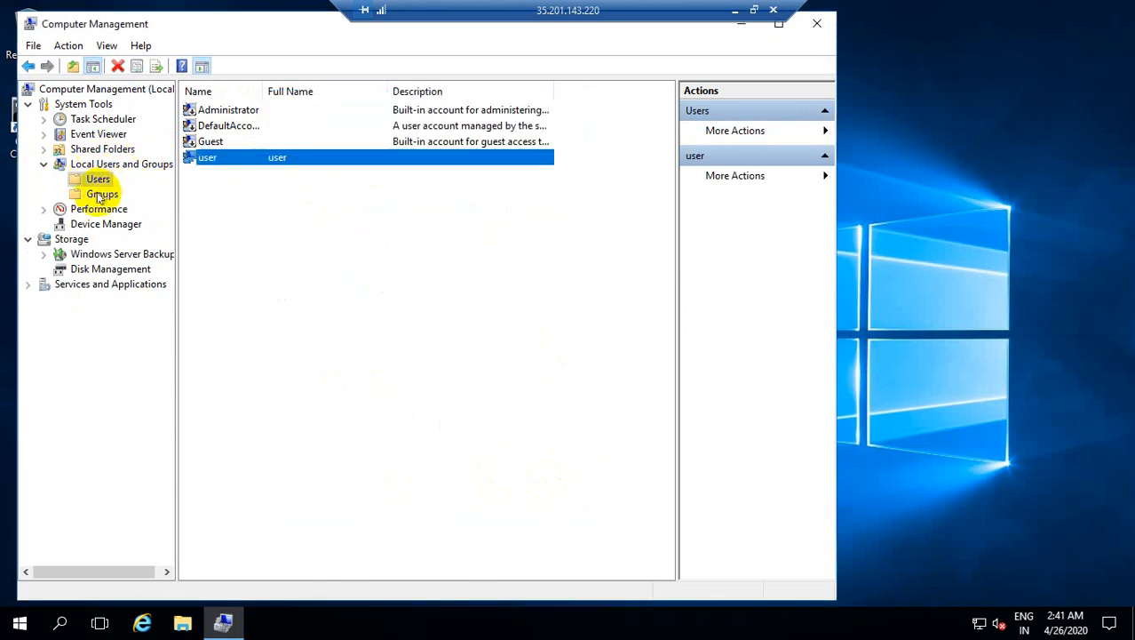
pyautogui.doubleClick(218, 110)
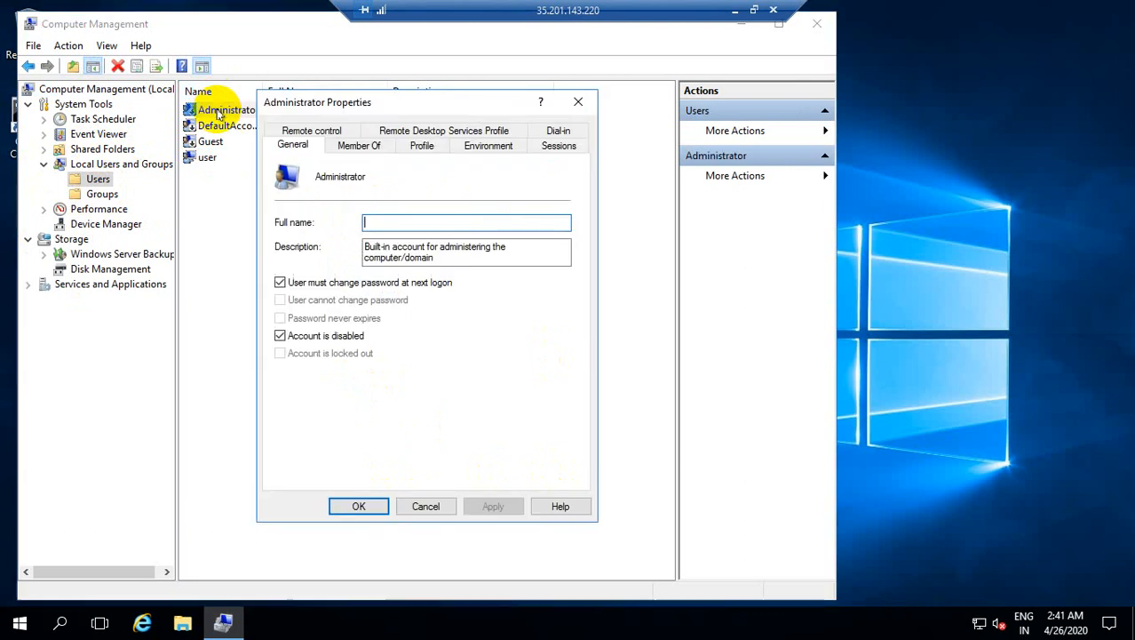
pyautogui.click(425, 503)
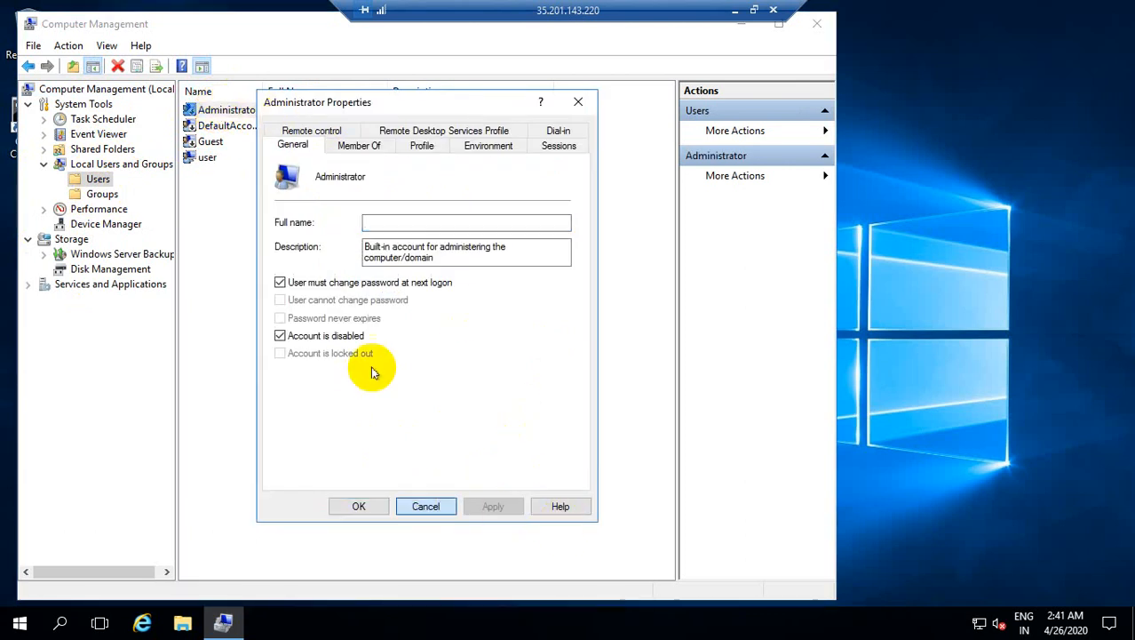
# Step: Set and confirm a new password for the local Administrator account, proceeding past the warning
pyautogui.rightClick(228, 108)
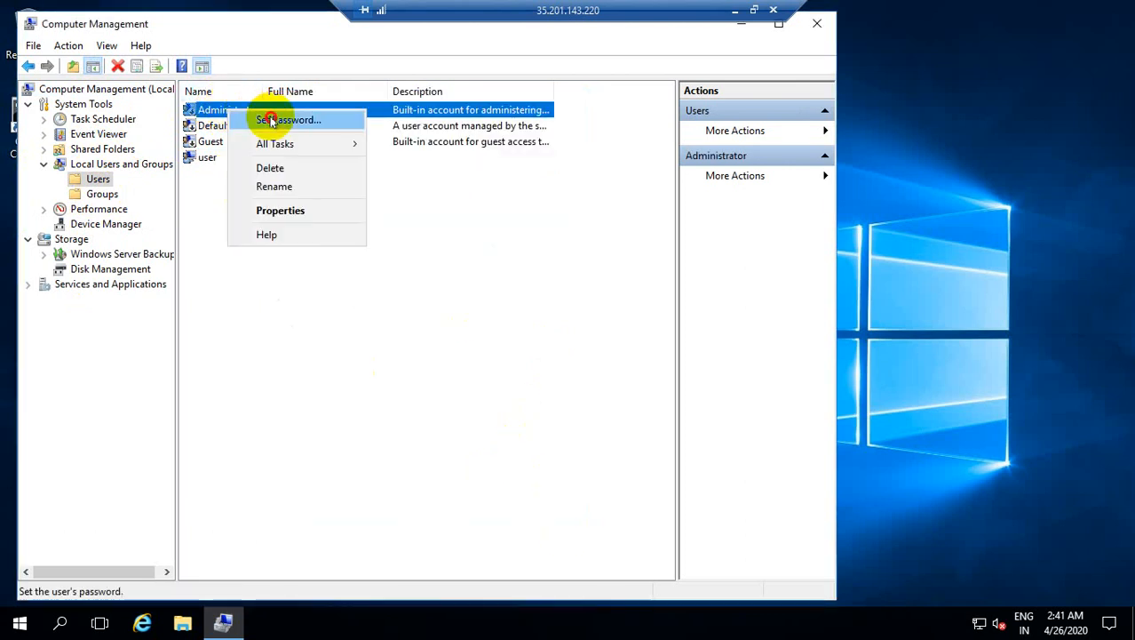
pyautogui.click(271, 120)
pyautogui.click(349, 395)
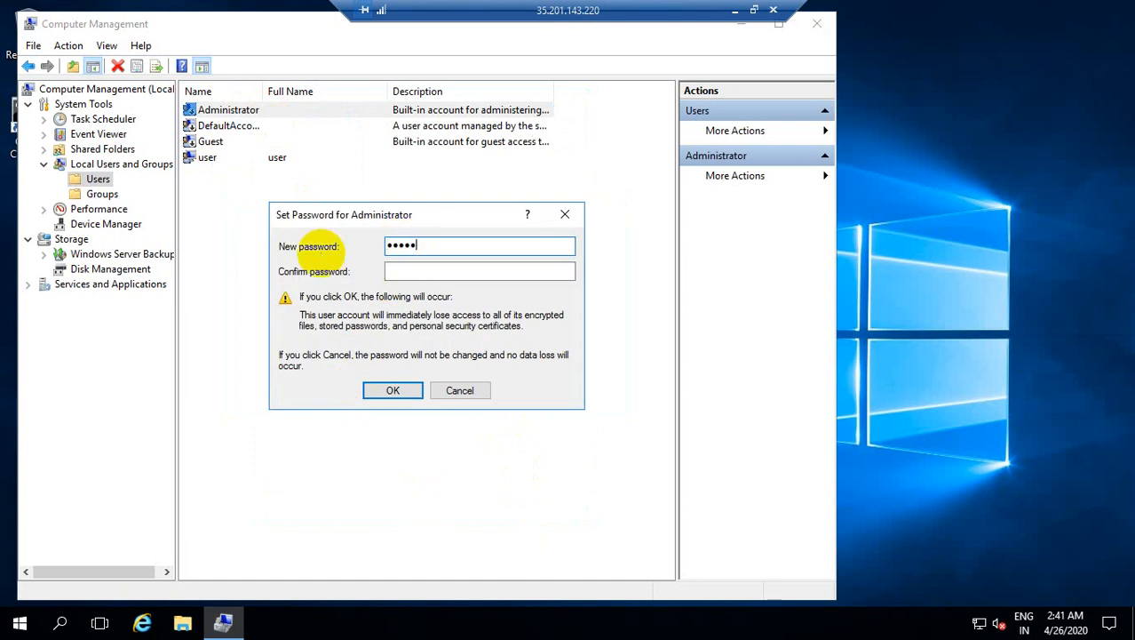
pyautogui.click(440, 270)
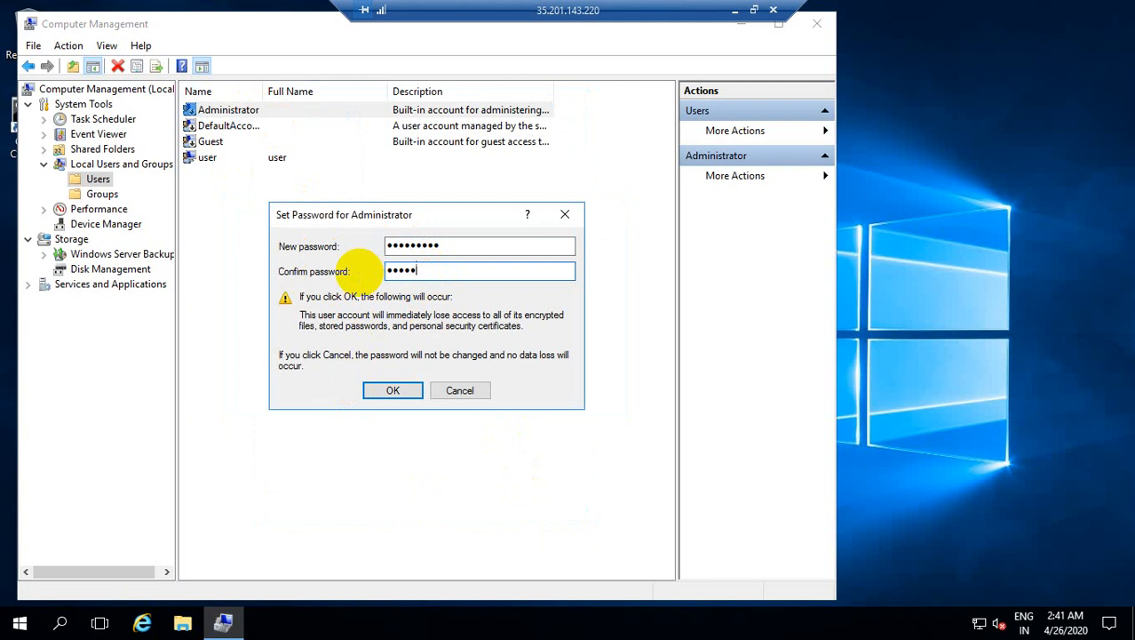
pyautogui.click(396, 391)
pyautogui.click(480, 353)
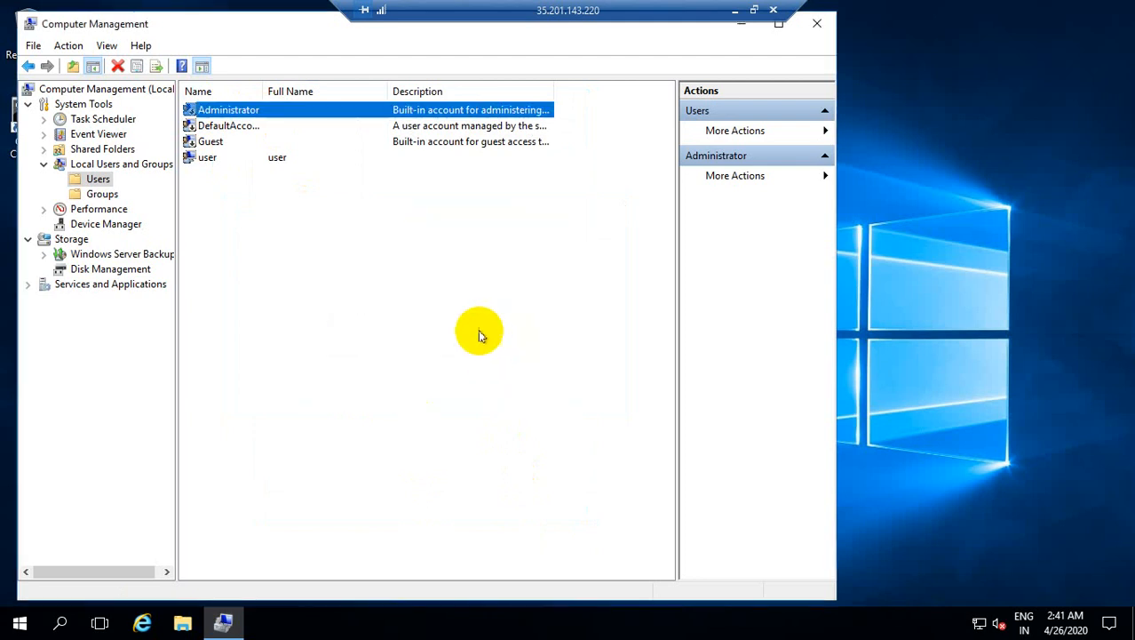
# Step: Enable the local Administrator account by clearing its Account is disabled option, and apply the change
pyautogui.rightClick(247, 116)
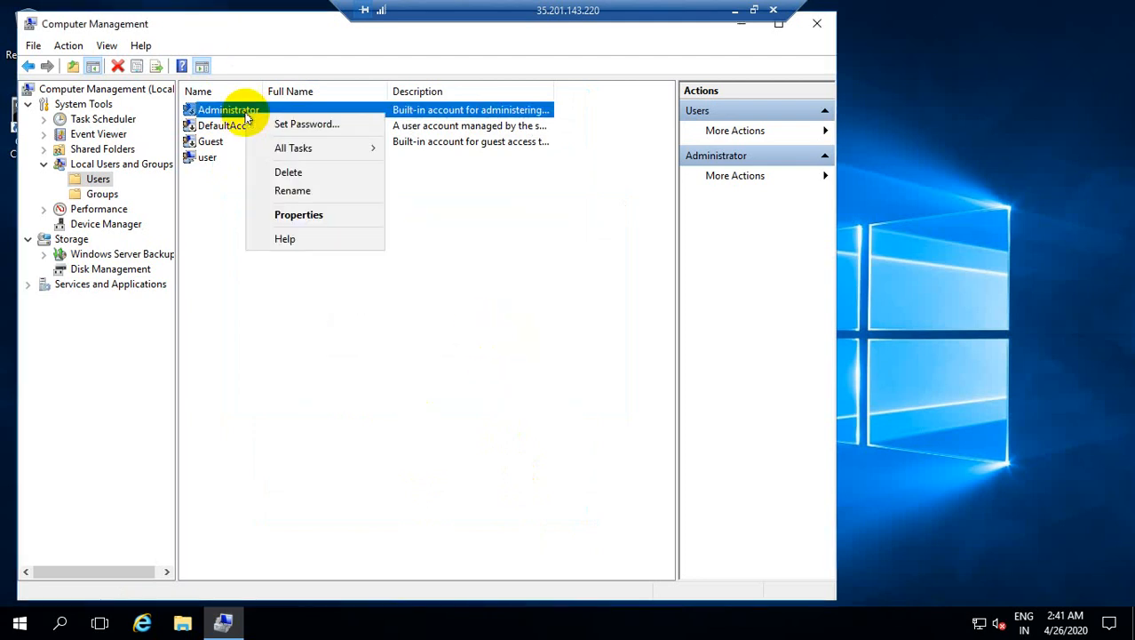
pyautogui.click(298, 214)
pyautogui.click(281, 336)
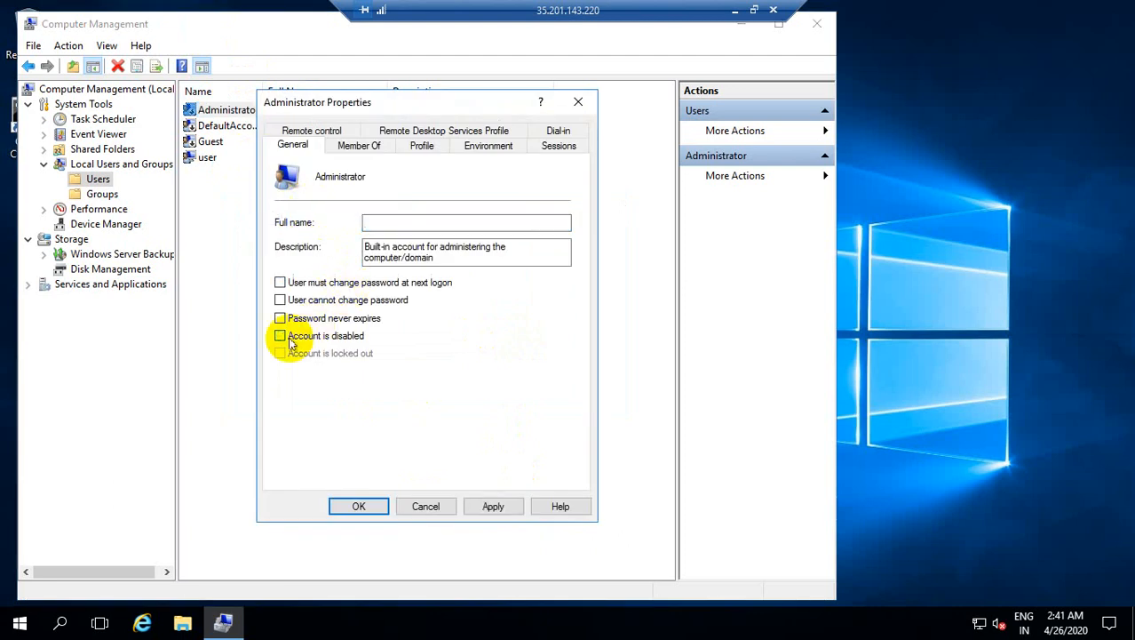
pyautogui.click(490, 507)
pyautogui.click(357, 506)
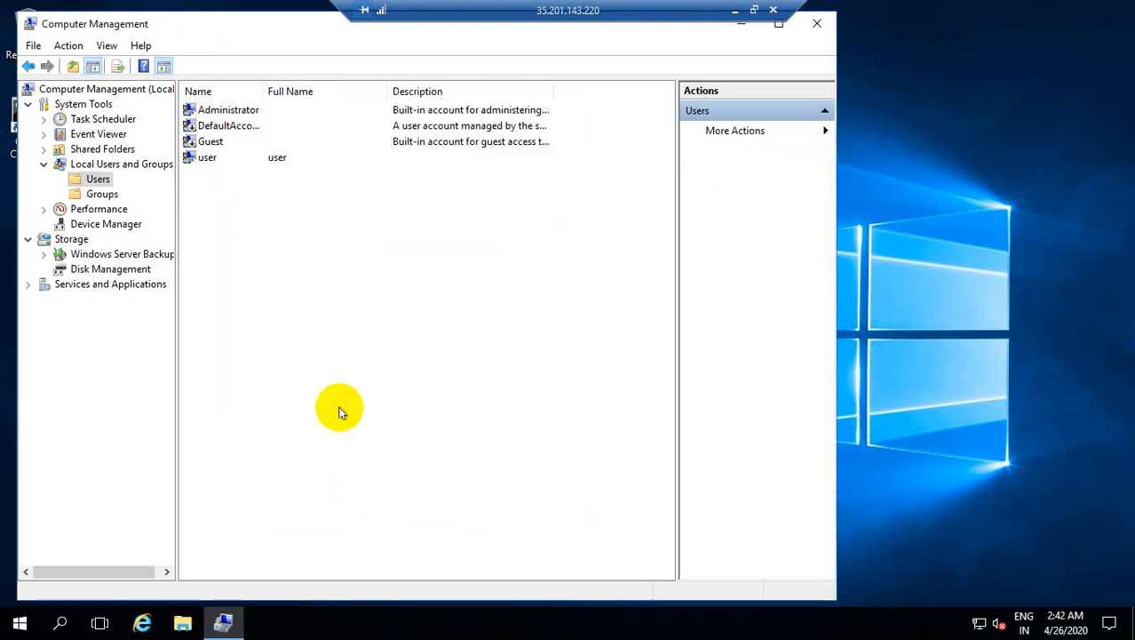
# Step: Try to set and confirm a new password for the local account named user
pyautogui.rightClick(219, 164)
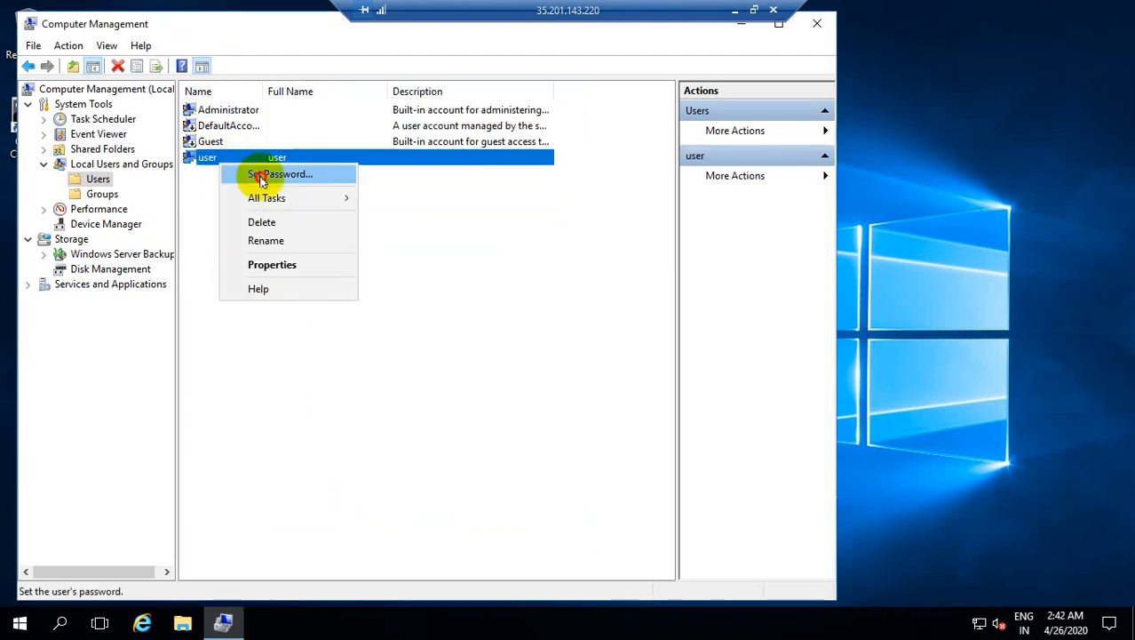
pyautogui.click(258, 174)
pyautogui.click(360, 400)
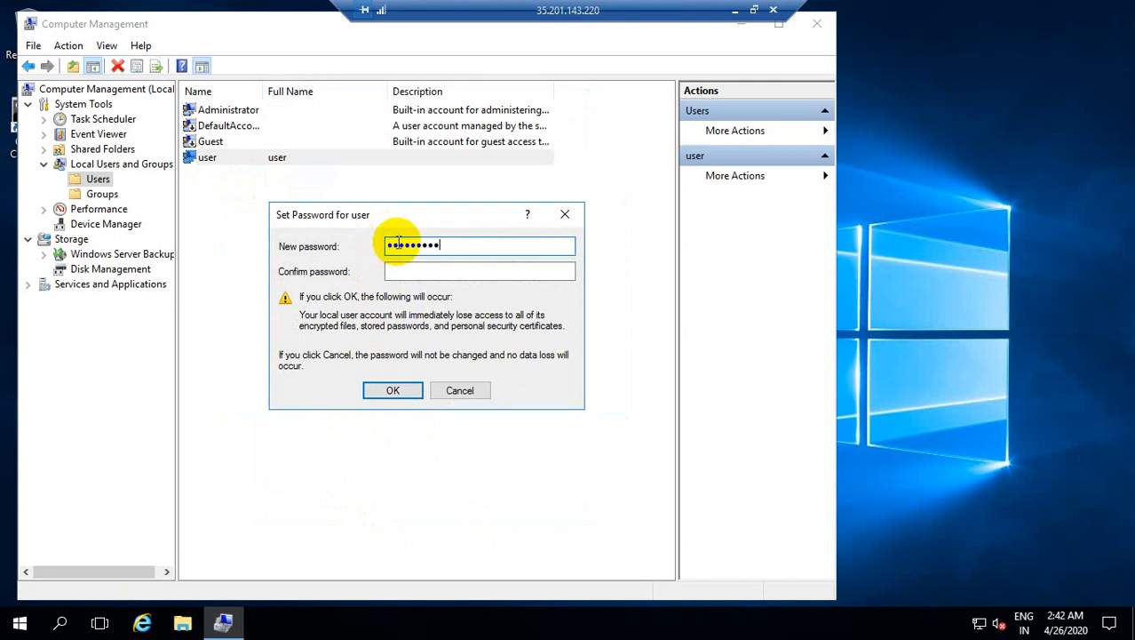
pyautogui.click(406, 269)
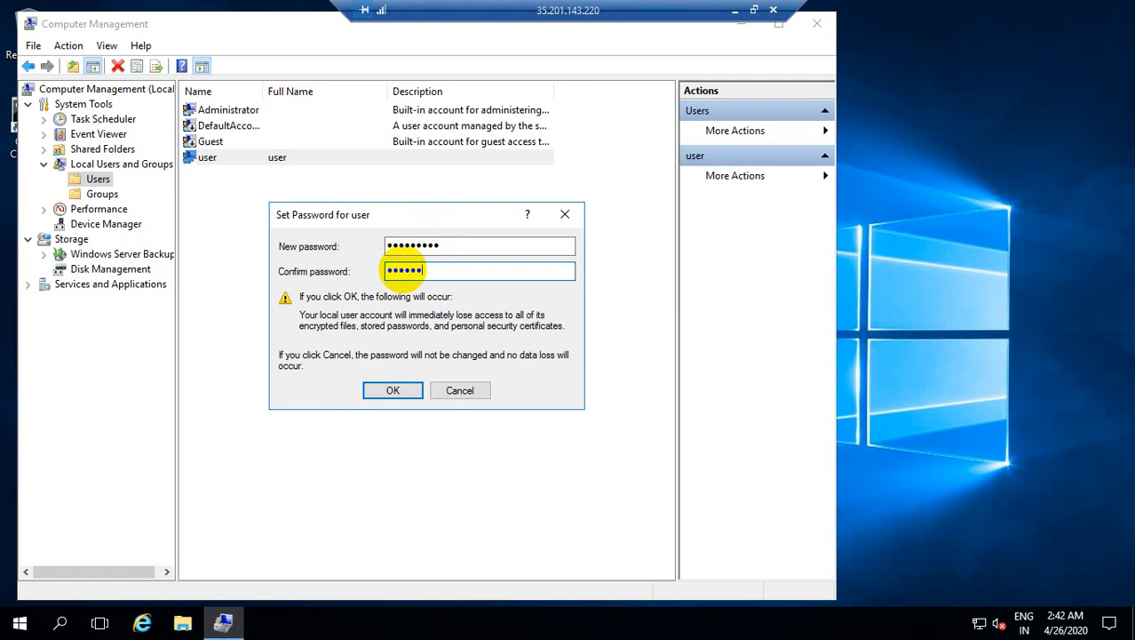
pyautogui.click(392, 390)
pyautogui.click(553, 376)
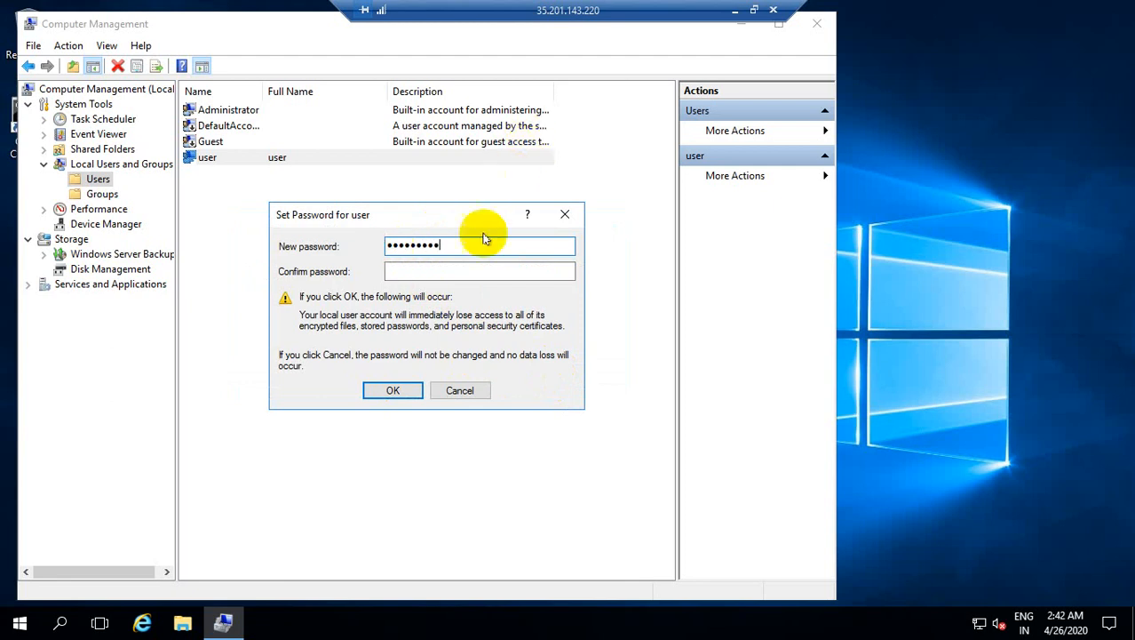
pyautogui.click(415, 269)
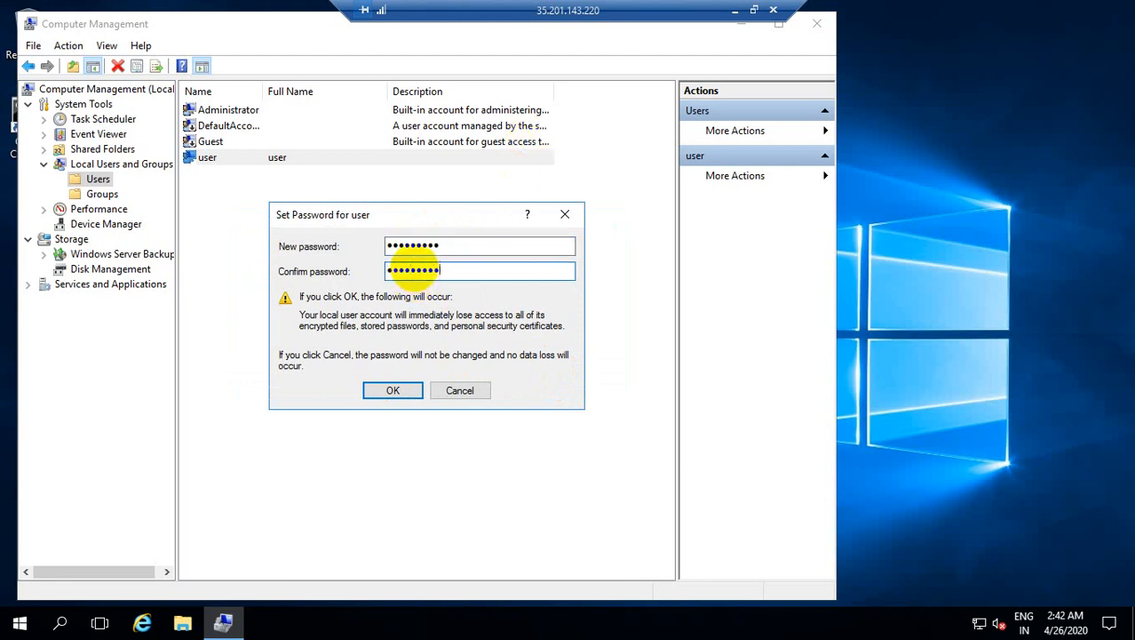
pyautogui.click(393, 390)
pyautogui.click(557, 377)
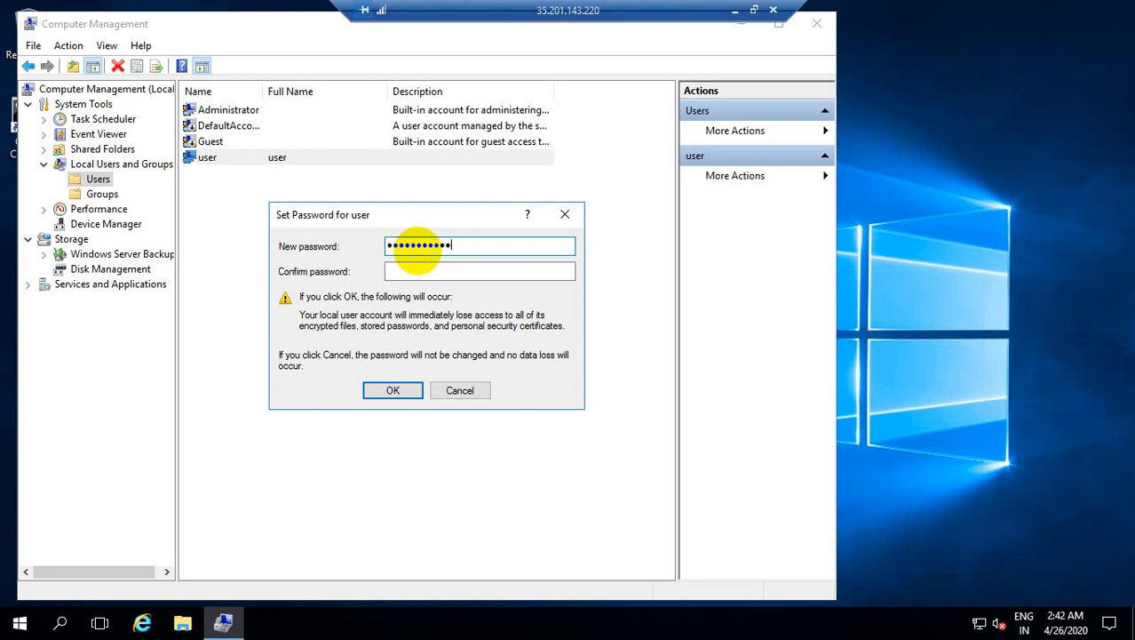
# Step: Replace the password entry for the local account named user with a longer password, confirm it and save it
pyautogui.press('BackSpace')
pyautogui.press('BackSpace')
pyautogui.press('BackSpace')
pyautogui.press('BackSpace')
pyautogui.press('BackSpace')
pyautogui.press('BackSpace')
pyautogui.press('BackSpace')
pyautogui.press('BackSpace')
pyautogui.press('BackSpace')
pyautogui.press('BackSpace')
pyautogui.write('•')
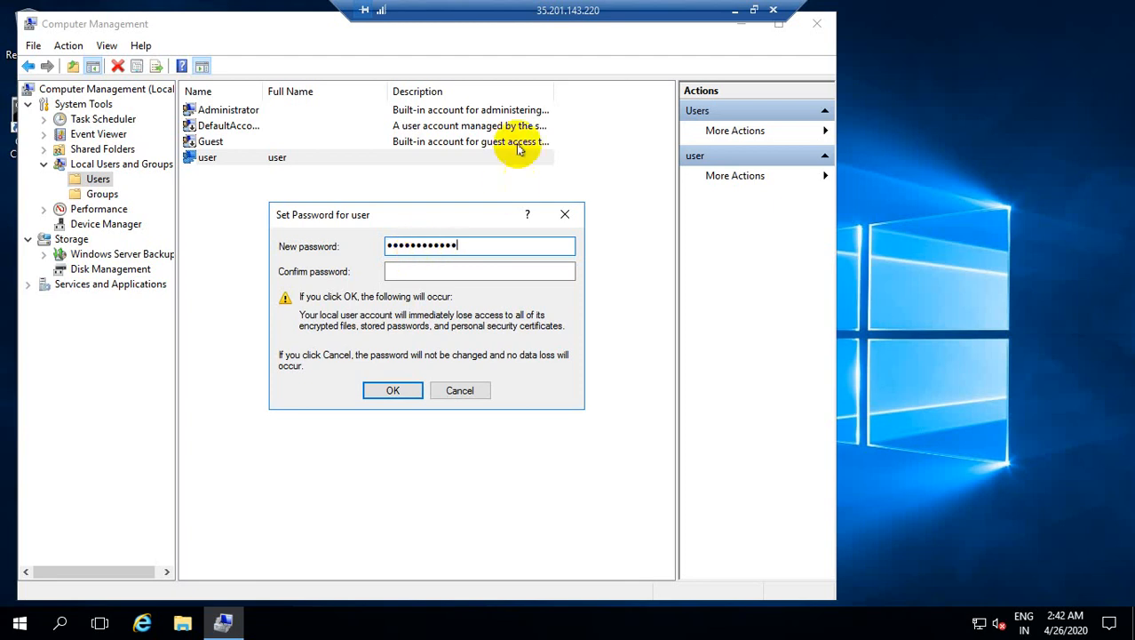
pyautogui.click(400, 274)
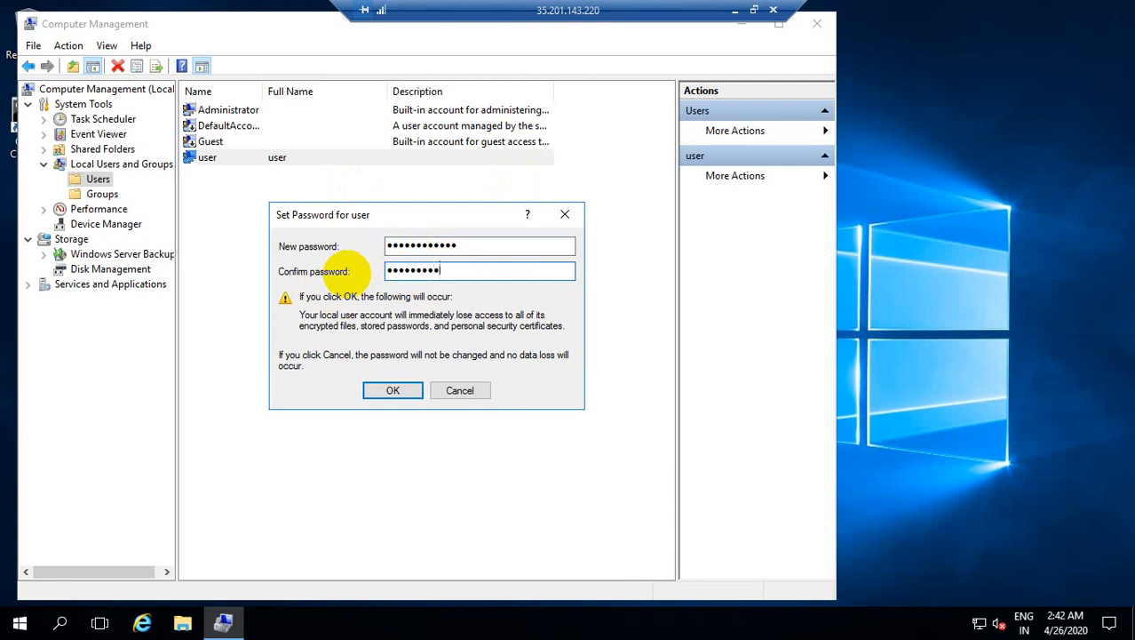
pyautogui.write('••••••••••••')
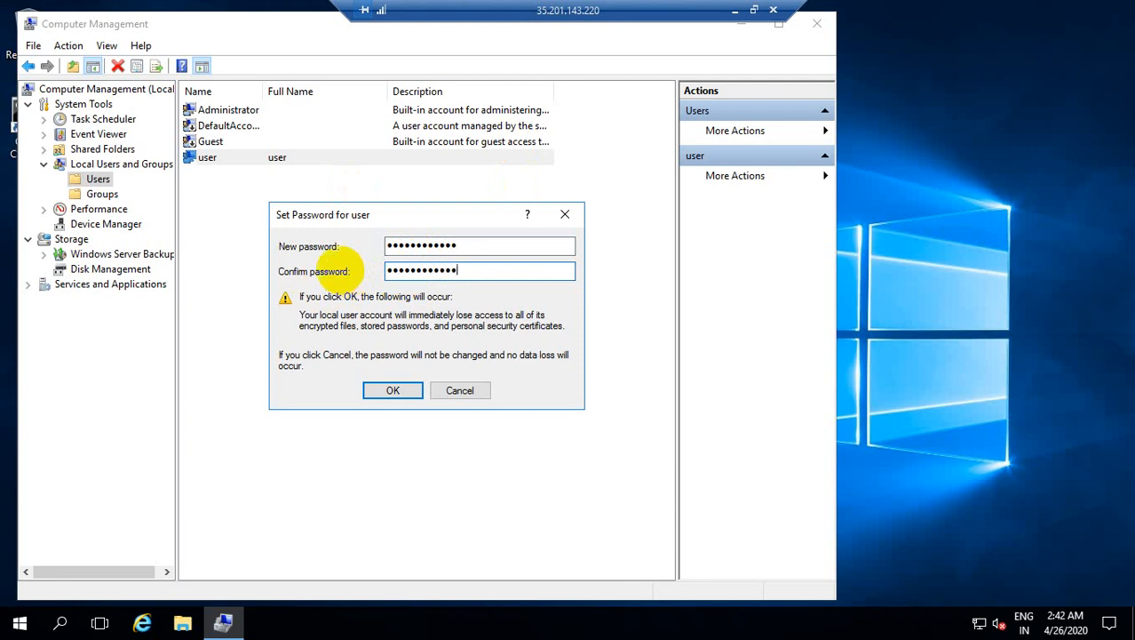
pyautogui.click(393, 394)
pyautogui.click(474, 352)
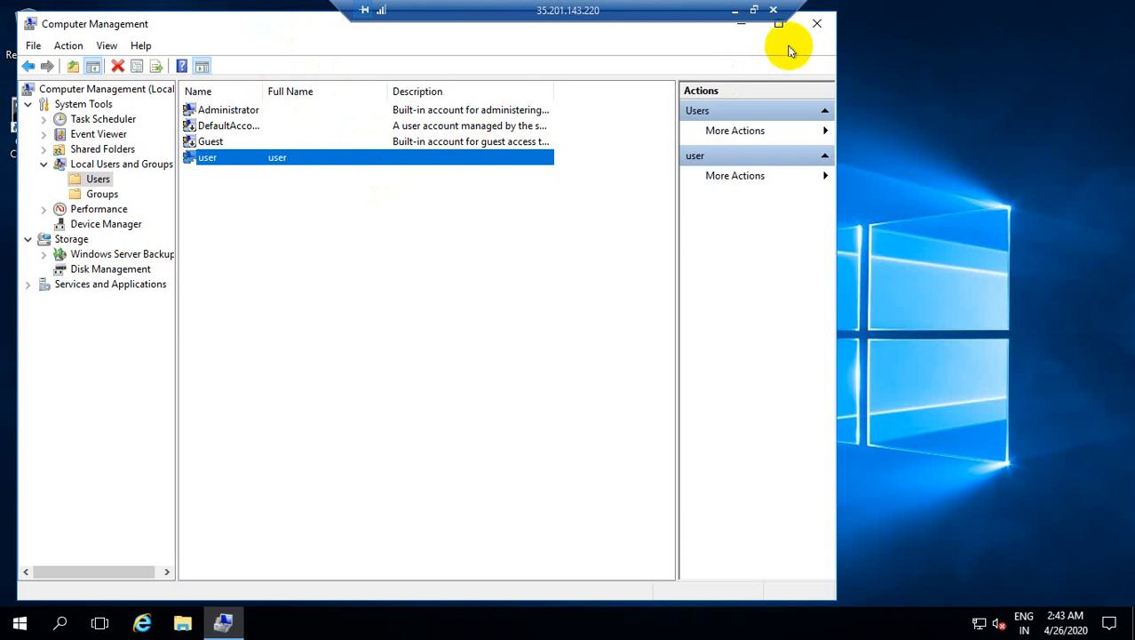
# Step: Close Computer Management and disconnect from the Client remote session
pyautogui.click(823, 32)
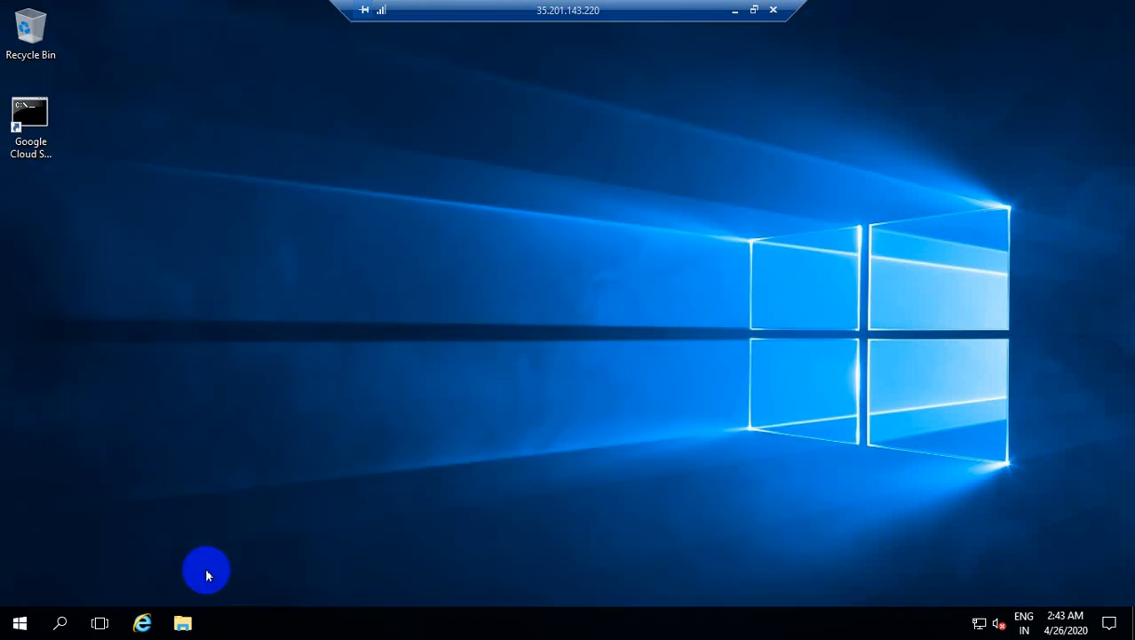
pyautogui.click(20, 620)
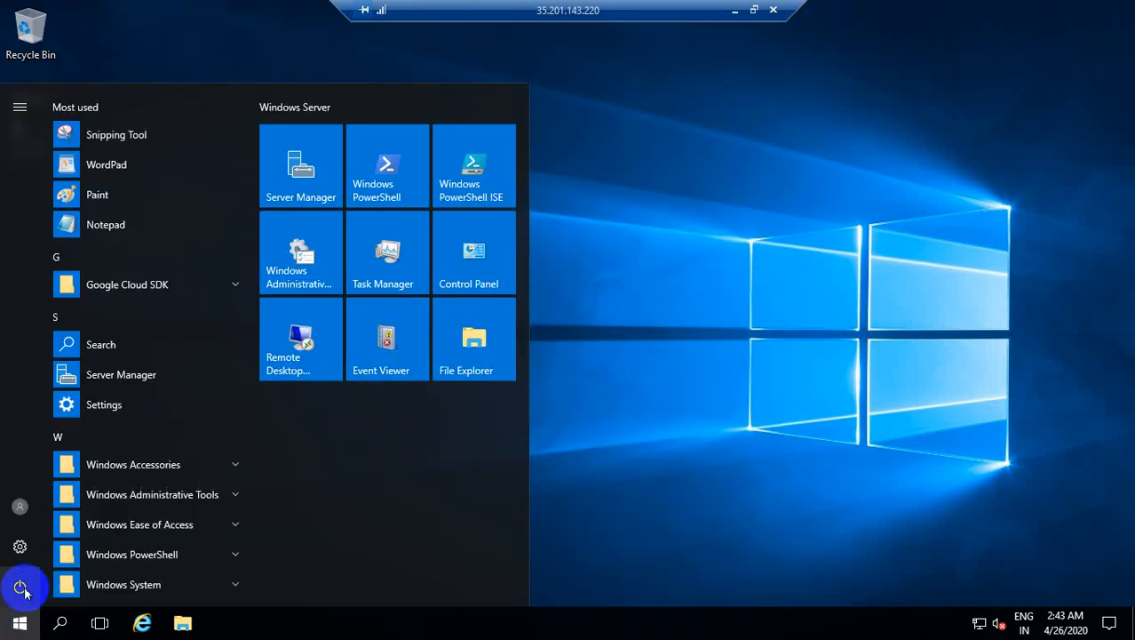
pyautogui.click(21, 588)
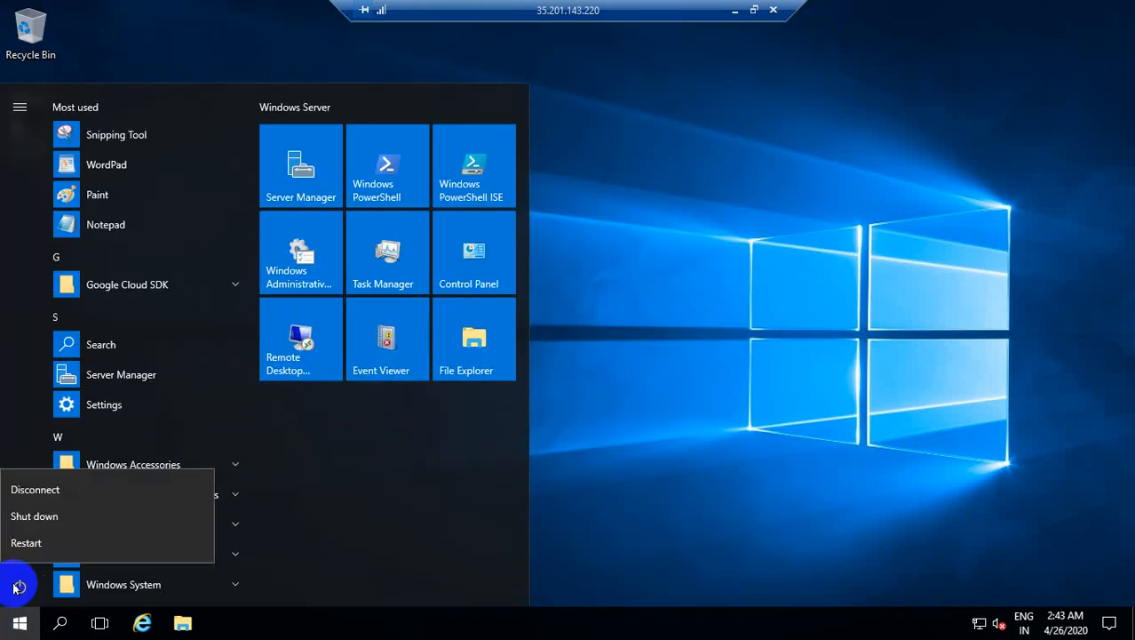
pyautogui.click(36, 490)
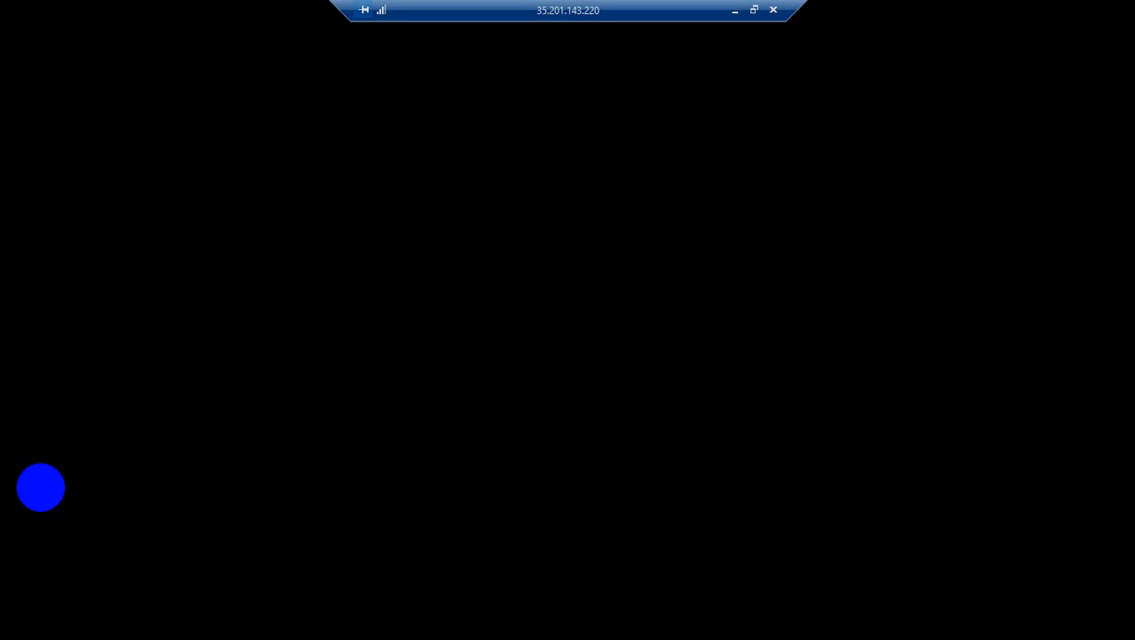
# Step: Connect to the Client server in Remote Desktop Connection Manager using a different account, Administrator, with its account password
pyautogui.rightClick(69, 106)
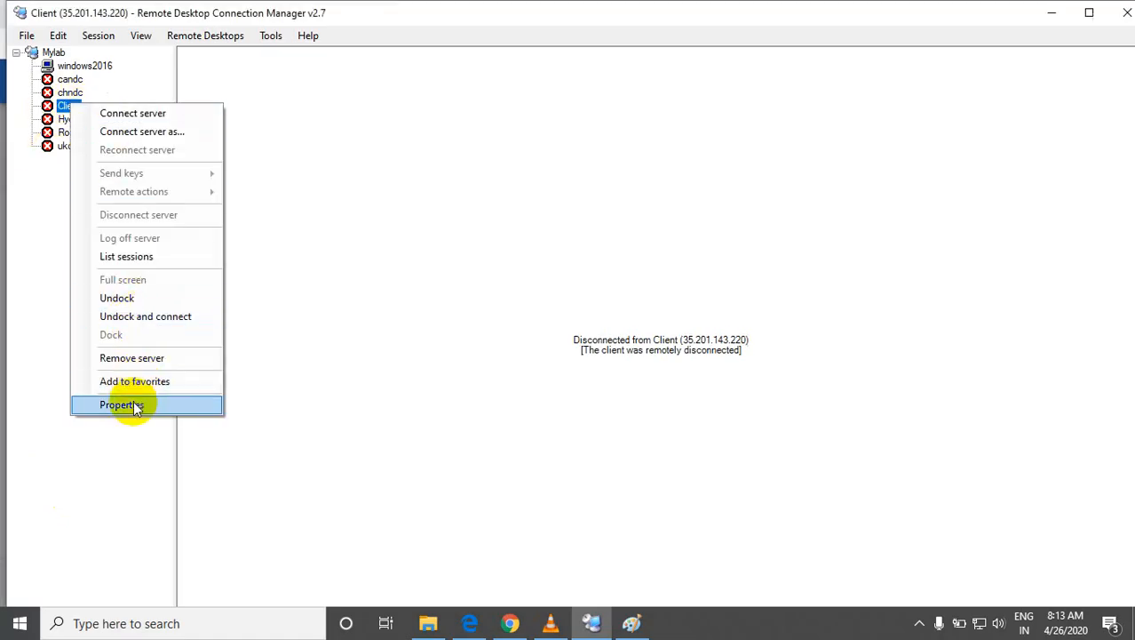
pyautogui.click(134, 113)
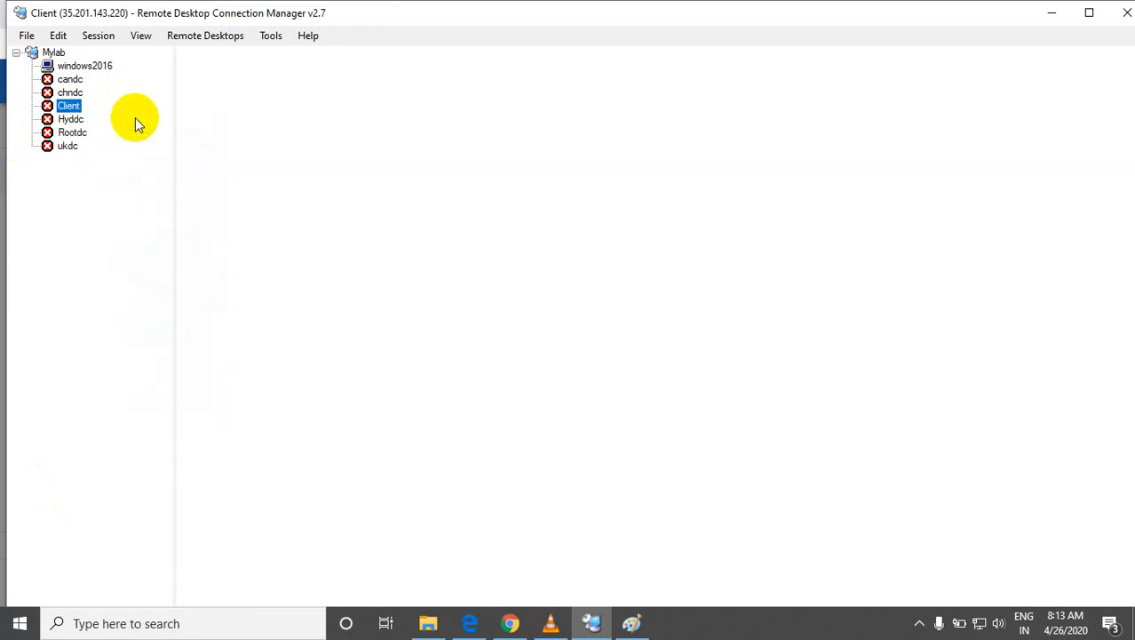
pyautogui.click(512, 431)
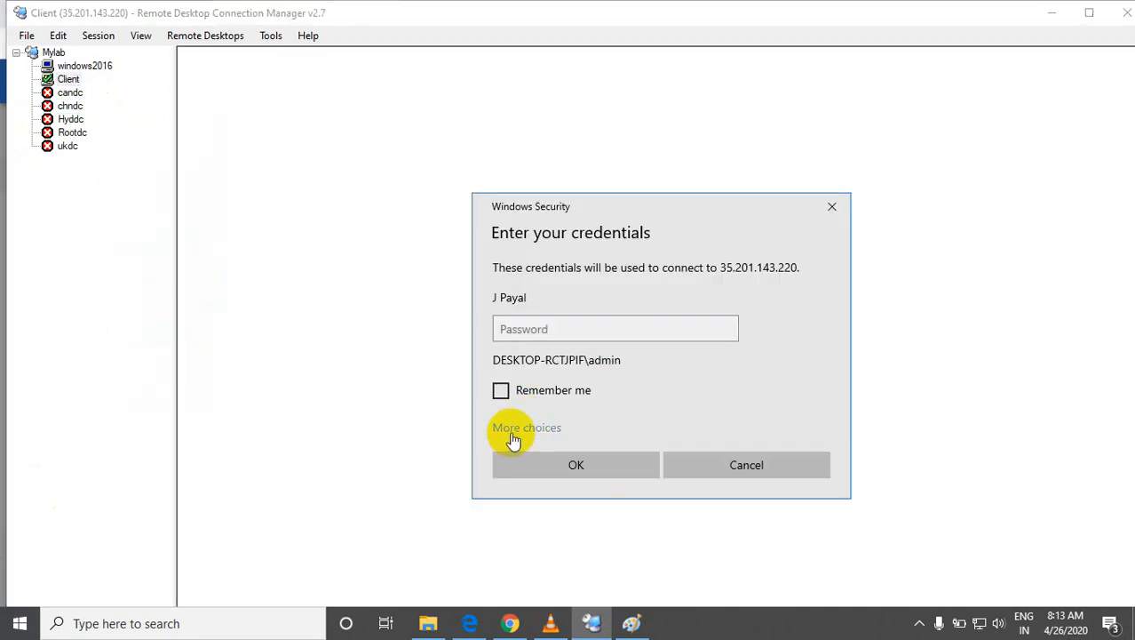
pyautogui.click(545, 512)
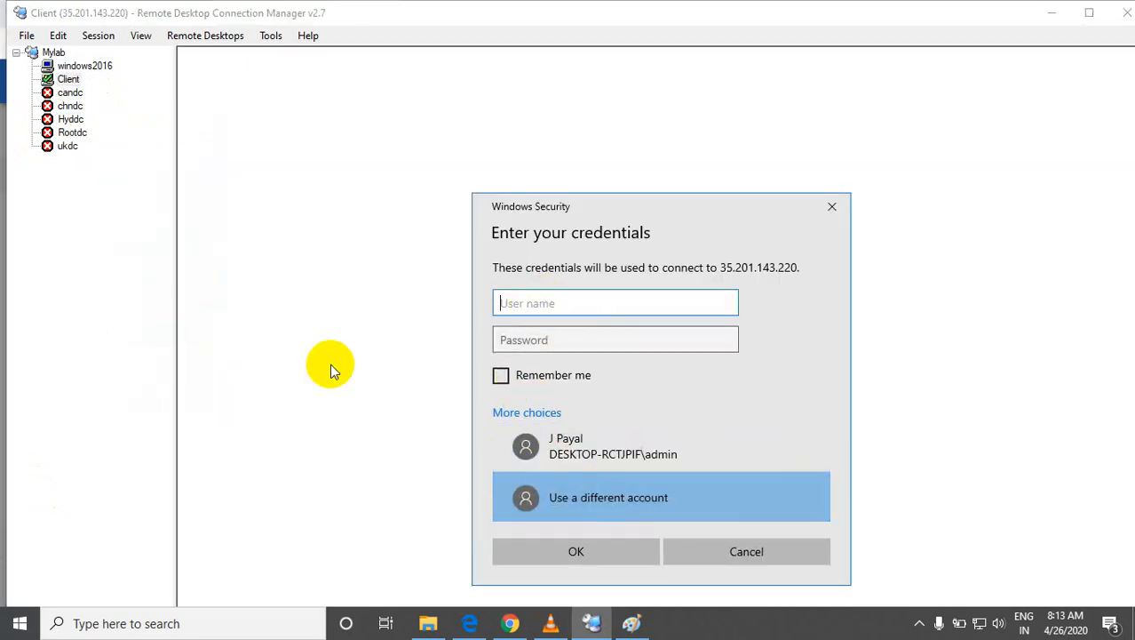
pyautogui.write('Administrator')
pyautogui.click(552, 343)
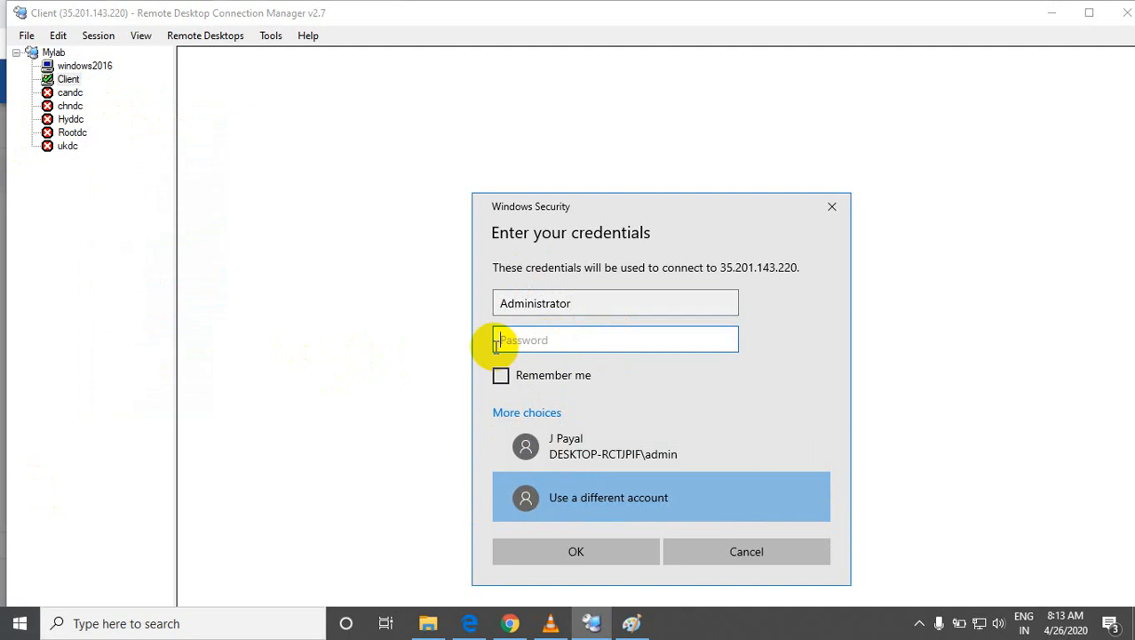
pyautogui.write('••')
pyautogui.click(651, 502)
pyautogui.click(611, 541)
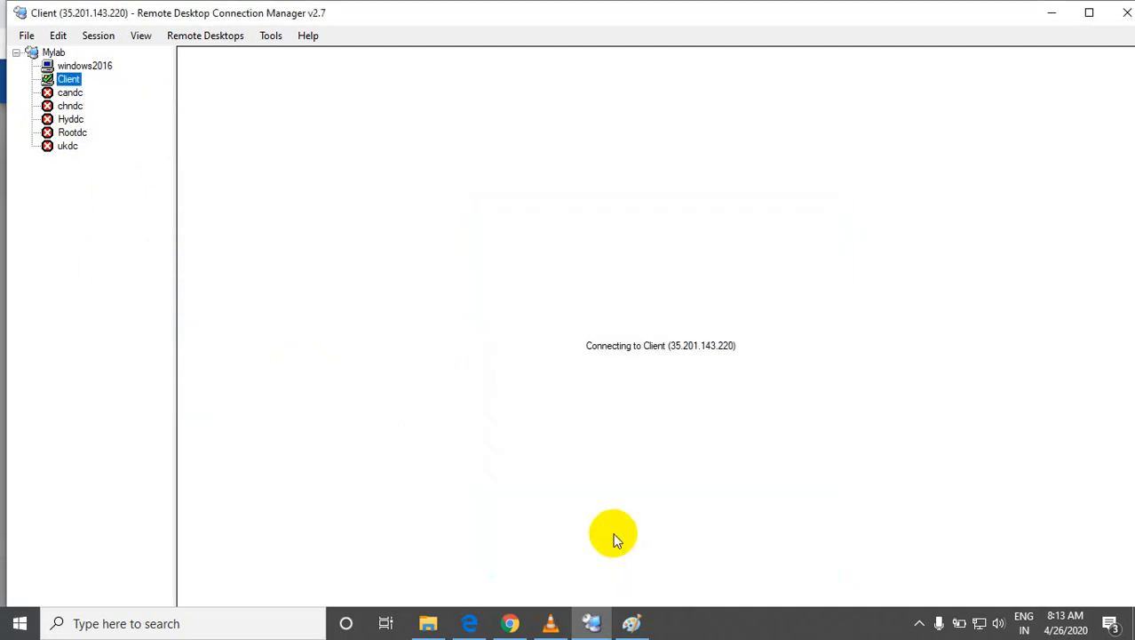
pyautogui.click(697, 492)
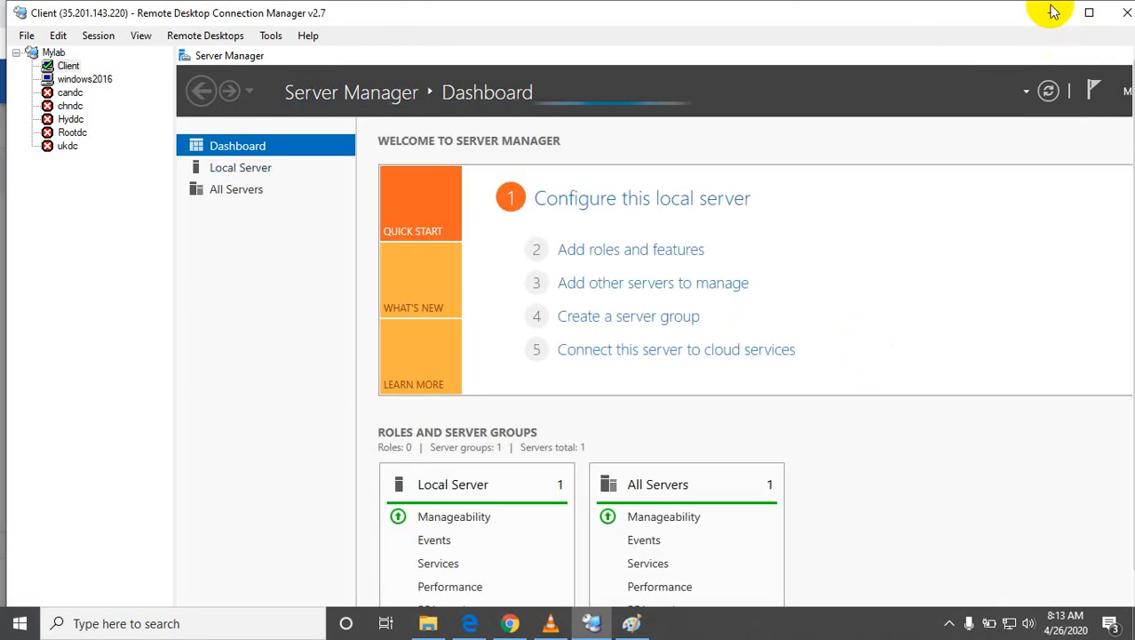
# Step: Show the Administrator session on the Client server in full screen
pyautogui.rightClick(68, 66)
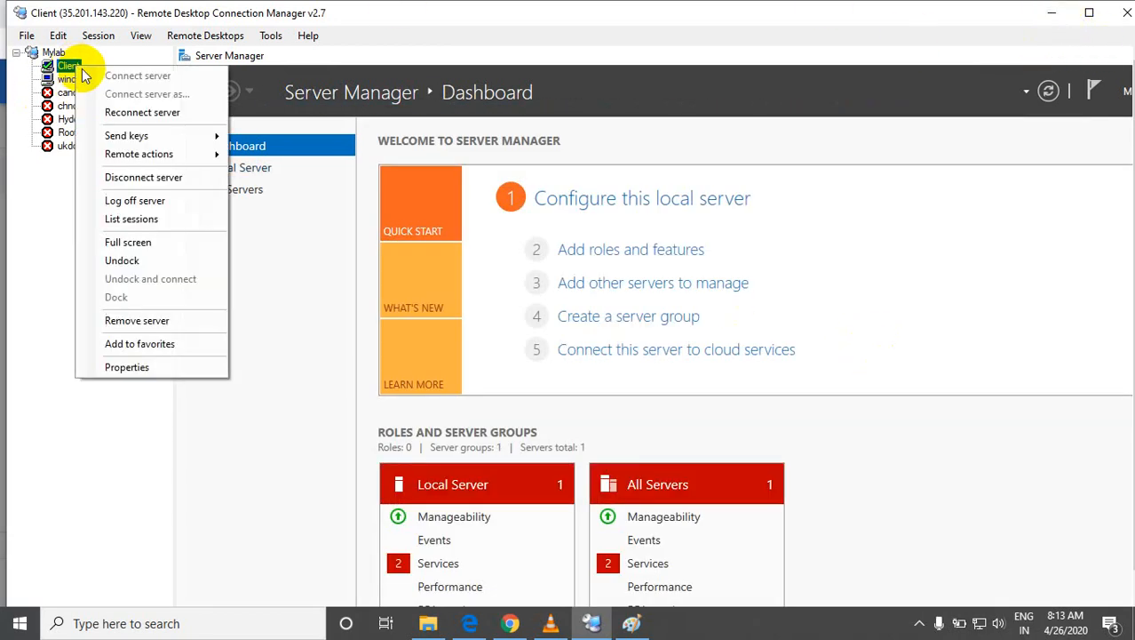
pyautogui.click(119, 242)
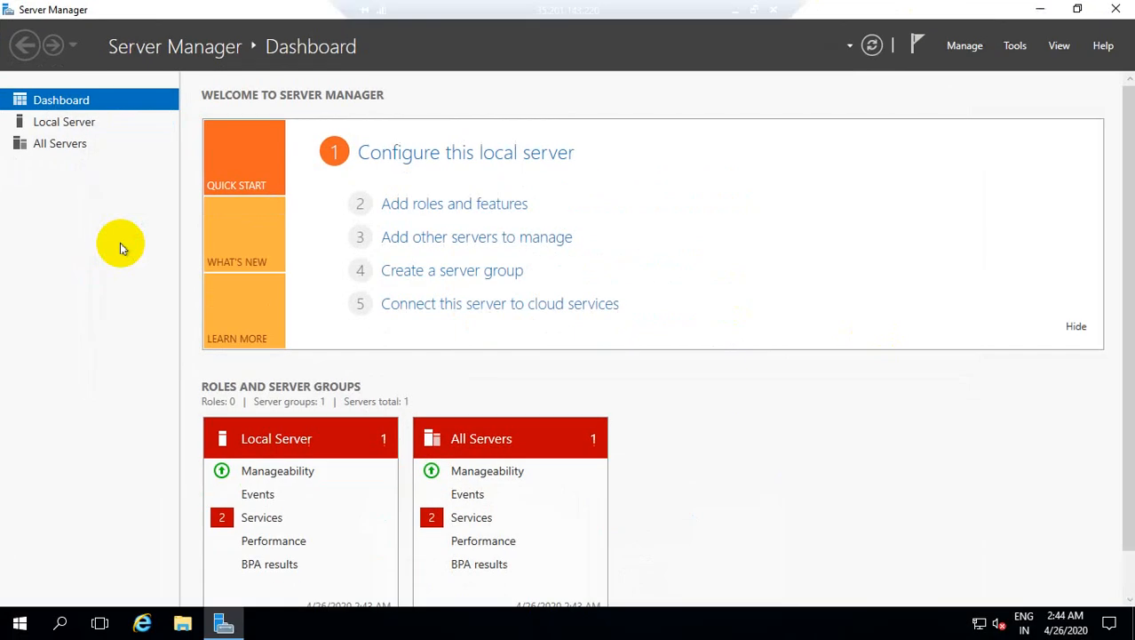
# Step: Minimize Server Manager and open the Computer Name settings in System Properties through This PC's properties
pyautogui.click(1039, 9)
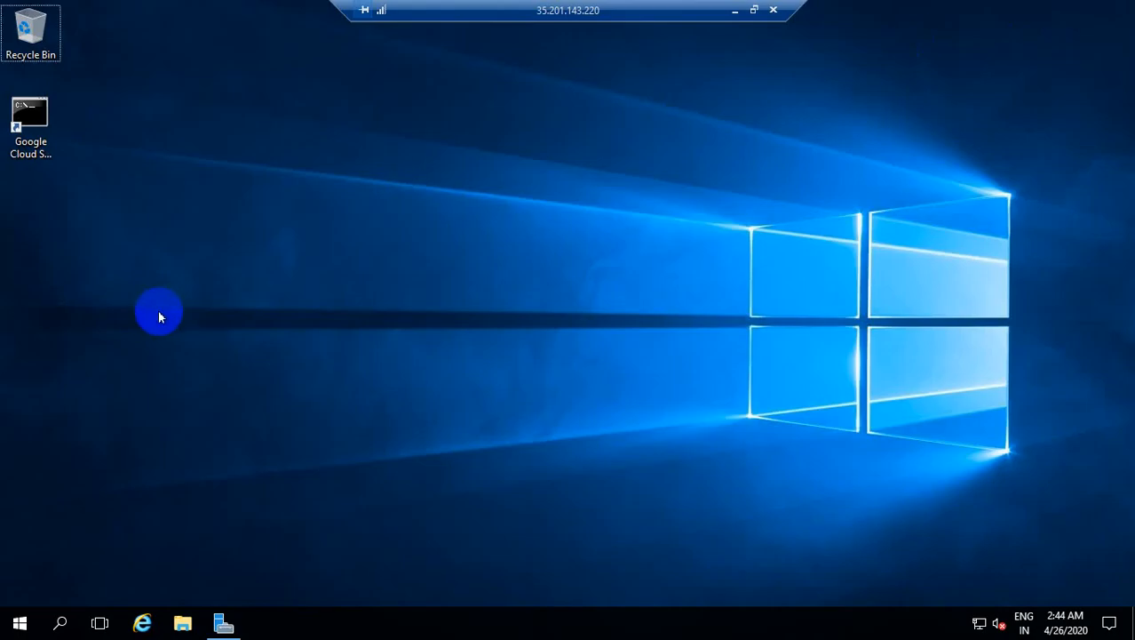
pyautogui.press('super+e')
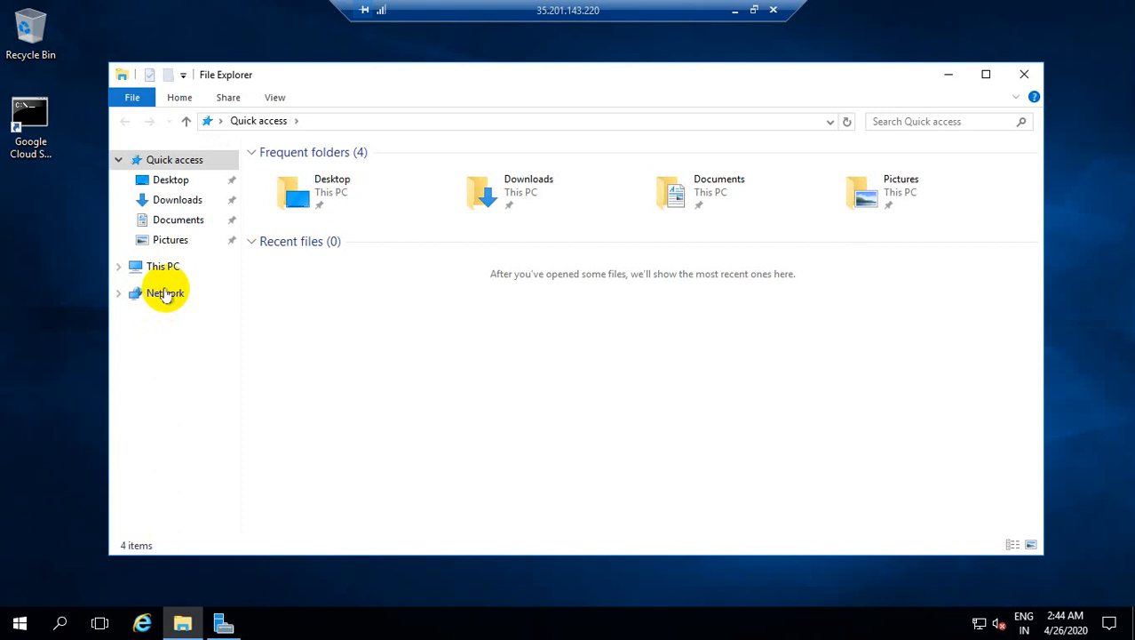
pyautogui.rightClick(169, 269)
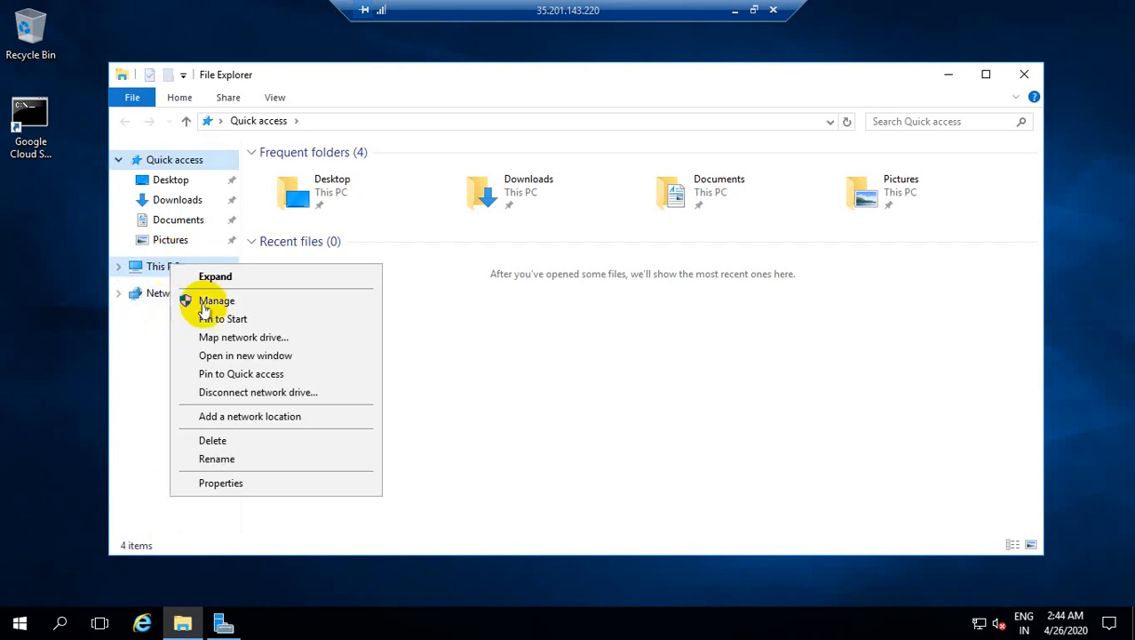
pyautogui.click(226, 479)
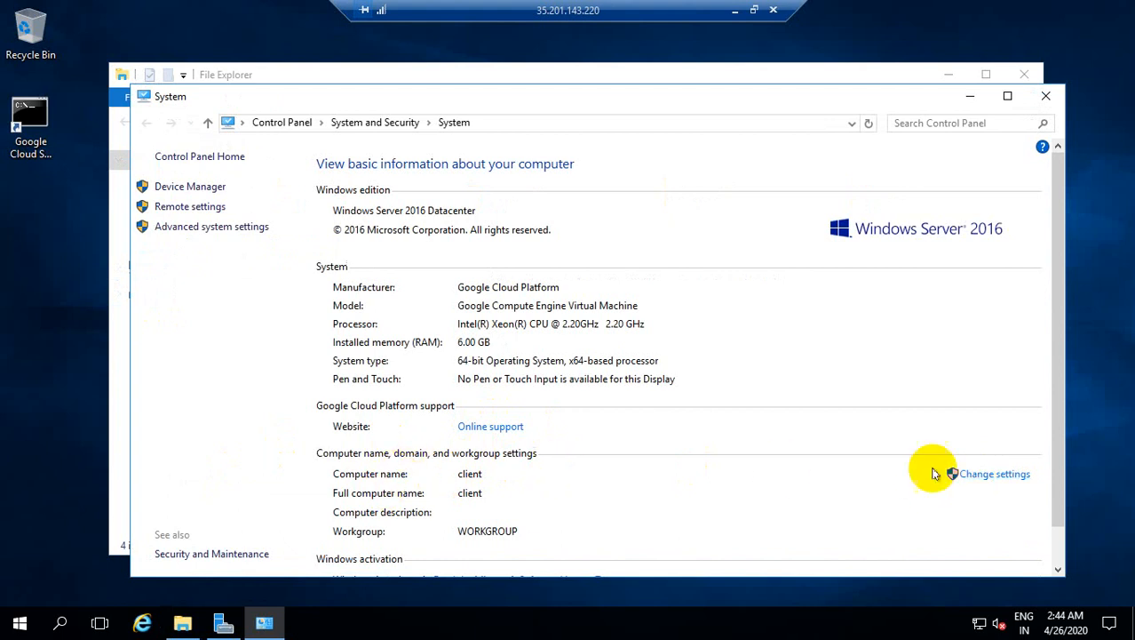
pyautogui.click(981, 477)
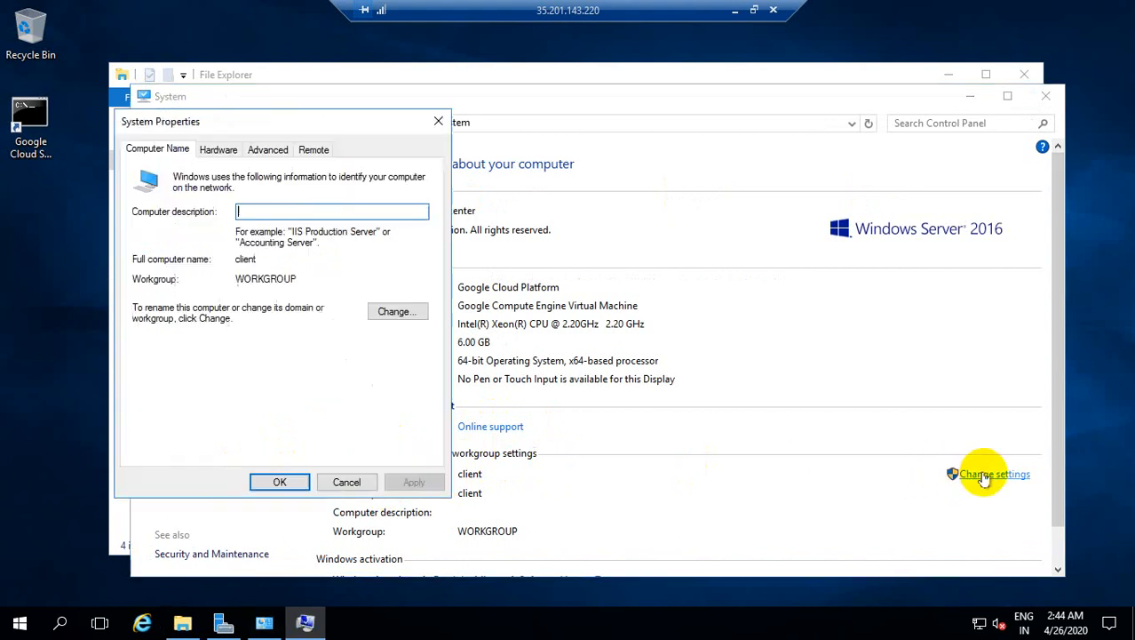
pyautogui.click(229, 152)
pyautogui.click(266, 150)
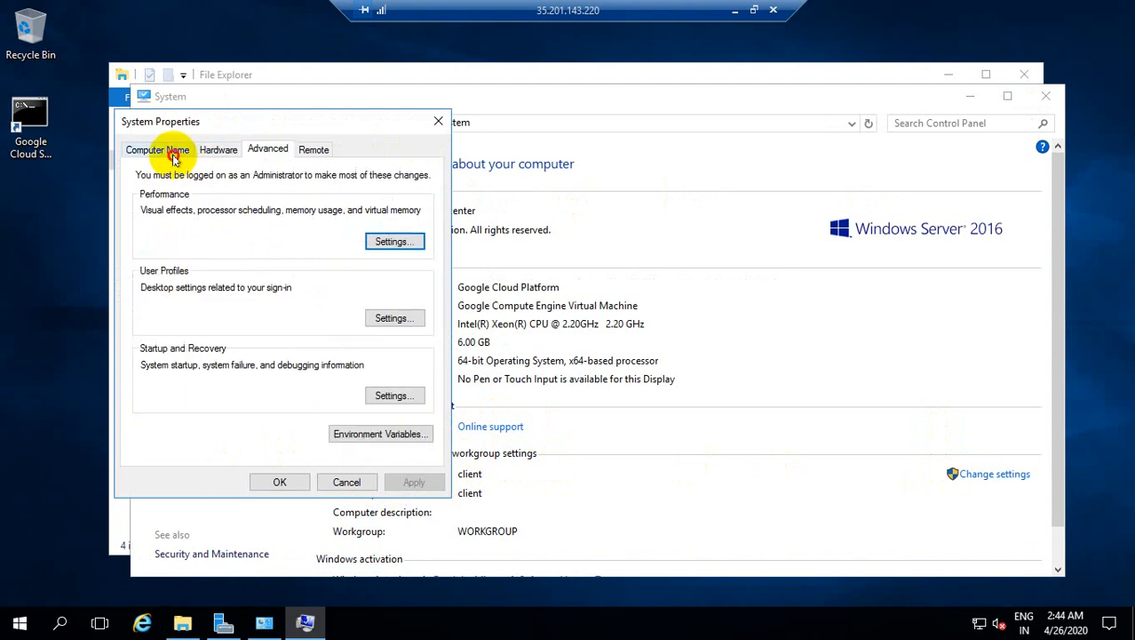
pyautogui.click(162, 150)
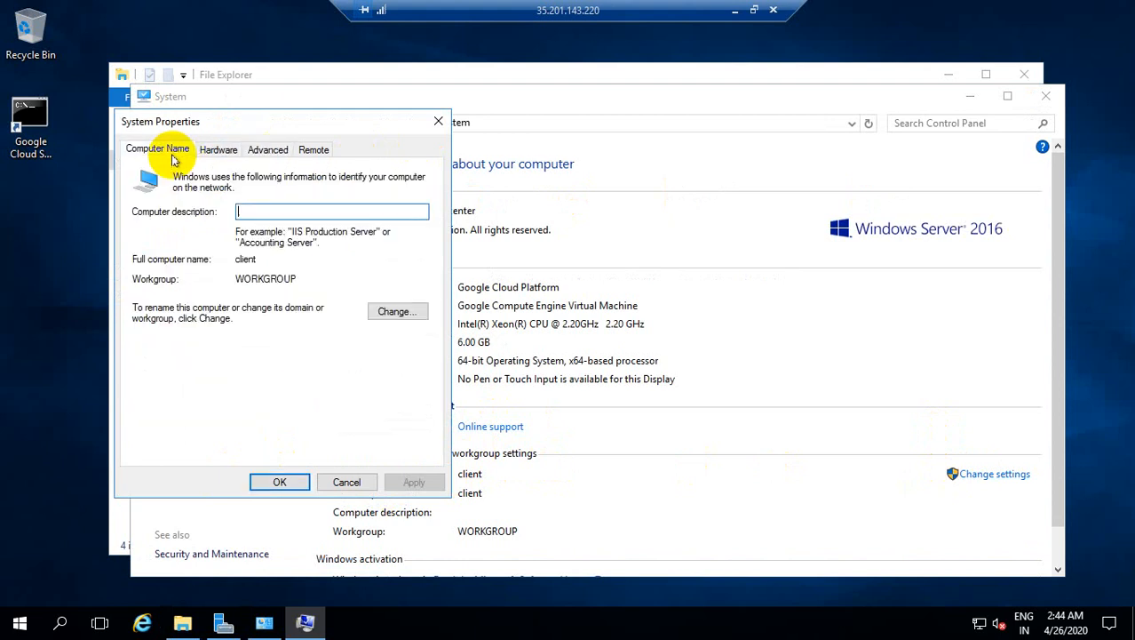
# Step: Try to join the client computer to the domain win2016.edu, and close the system and File Explorer windows
pyautogui.click(400, 311)
pyautogui.click(156, 348)
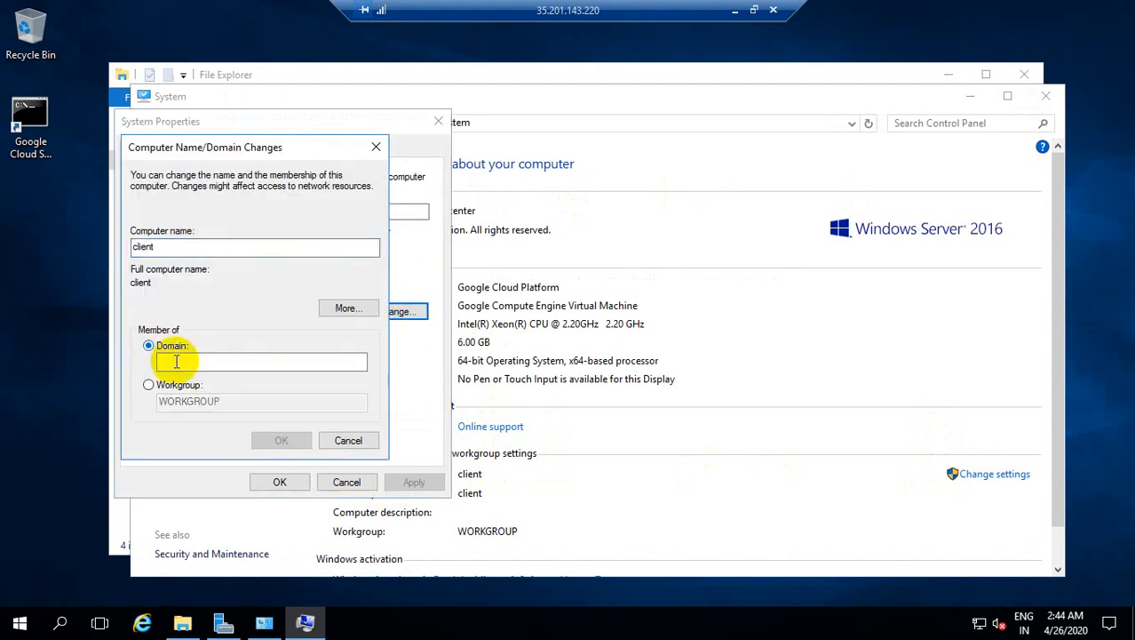
pyautogui.click(177, 361)
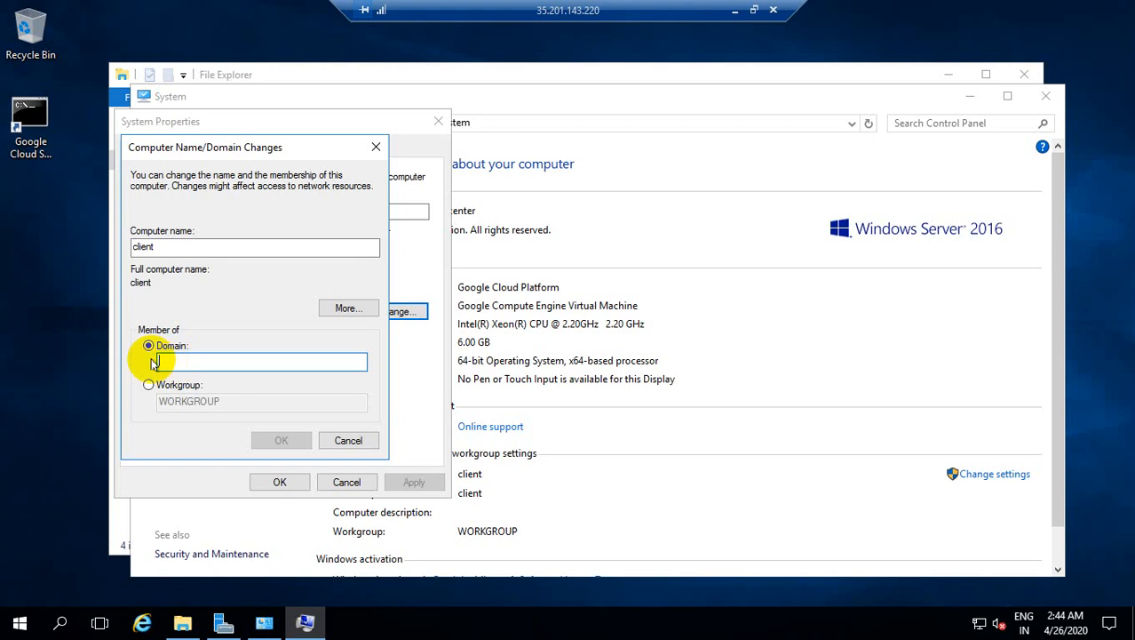
pyautogui.write('win2016.ed')
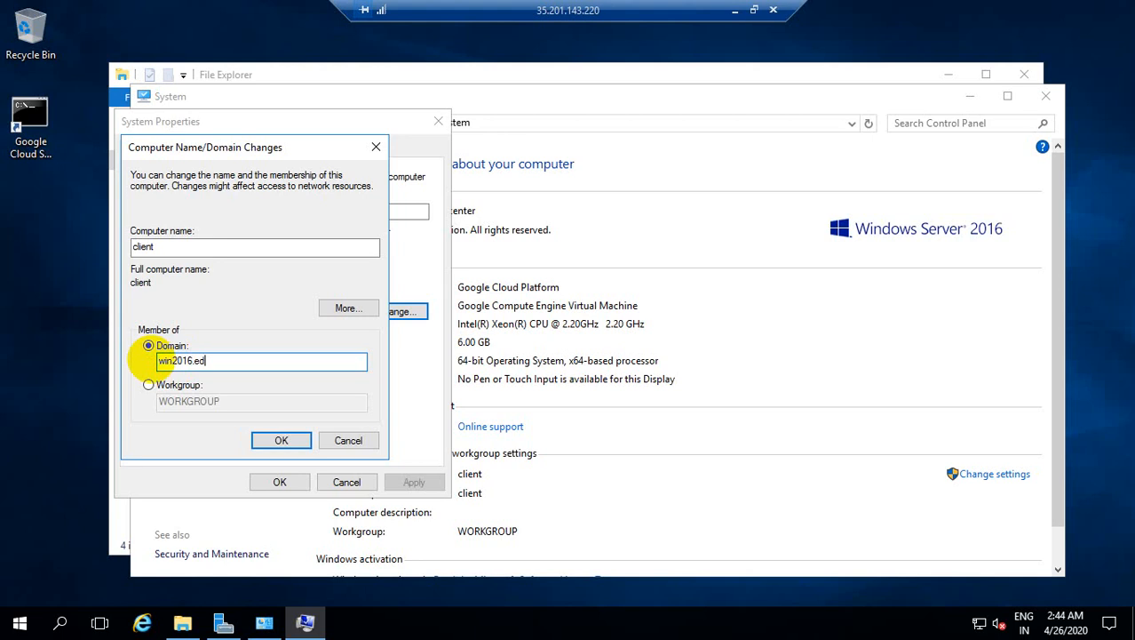
pyautogui.write('u')
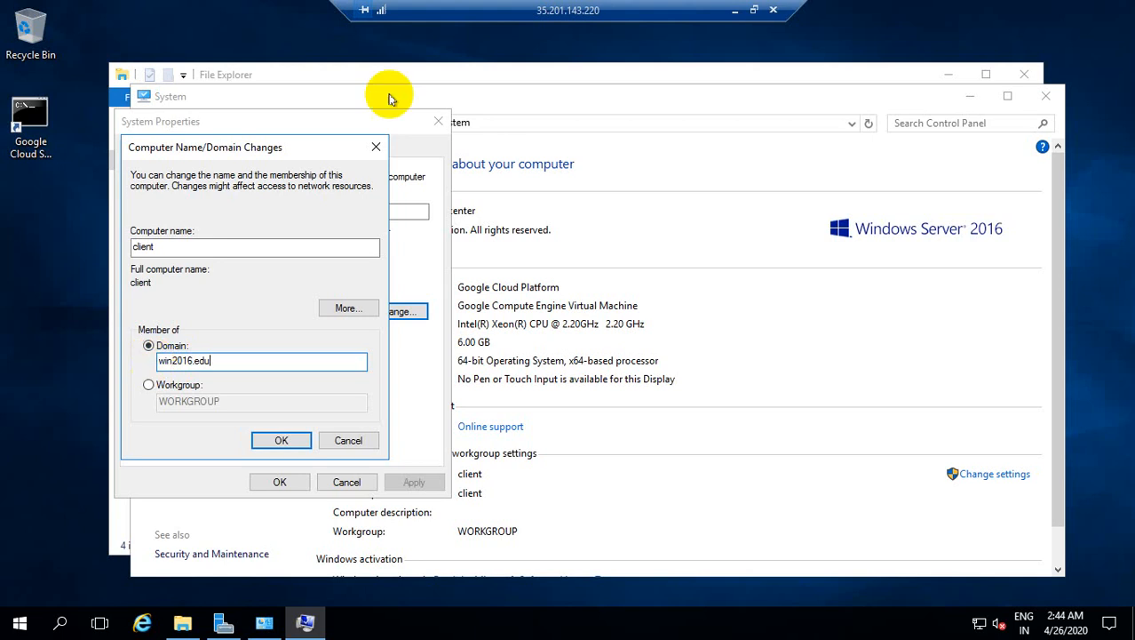
pyautogui.click(289, 435)
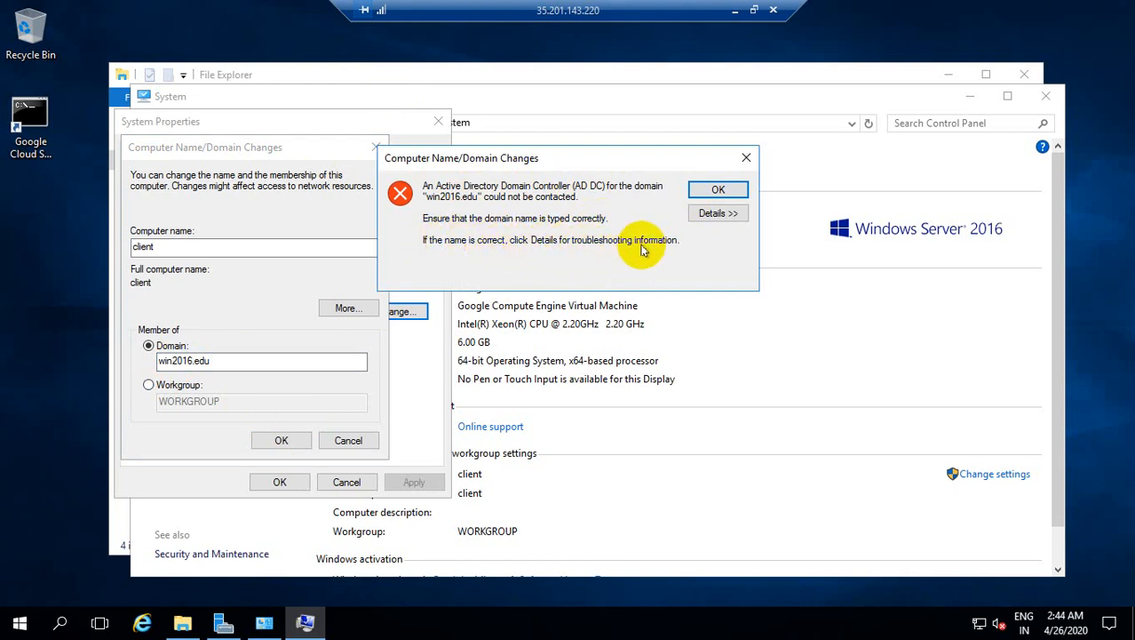
pyautogui.click(718, 189)
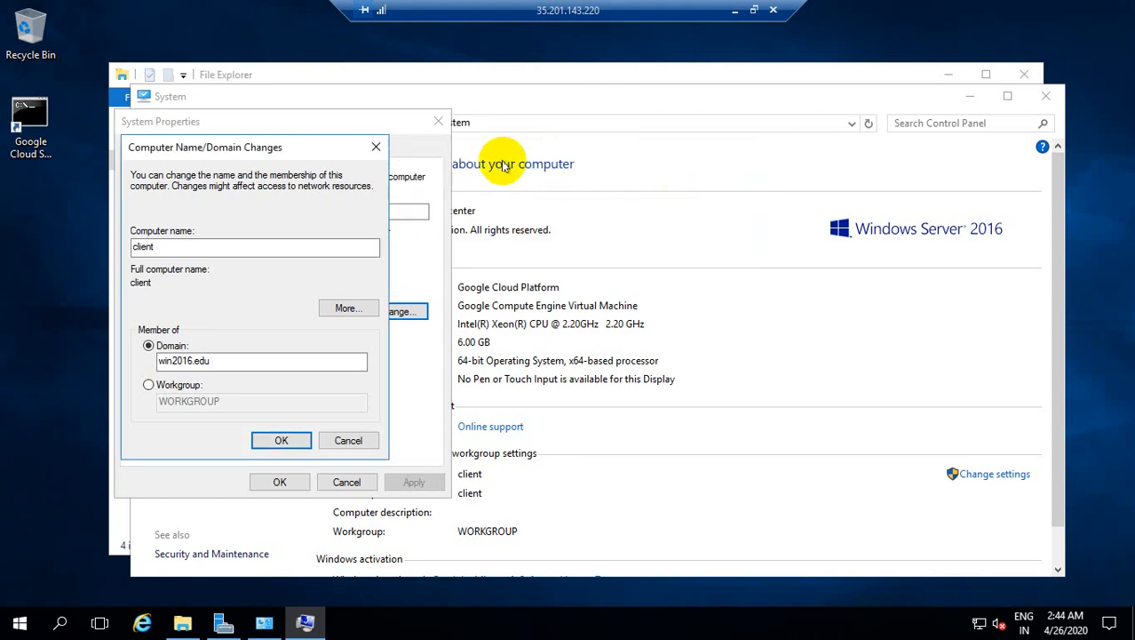
pyautogui.click(376, 147)
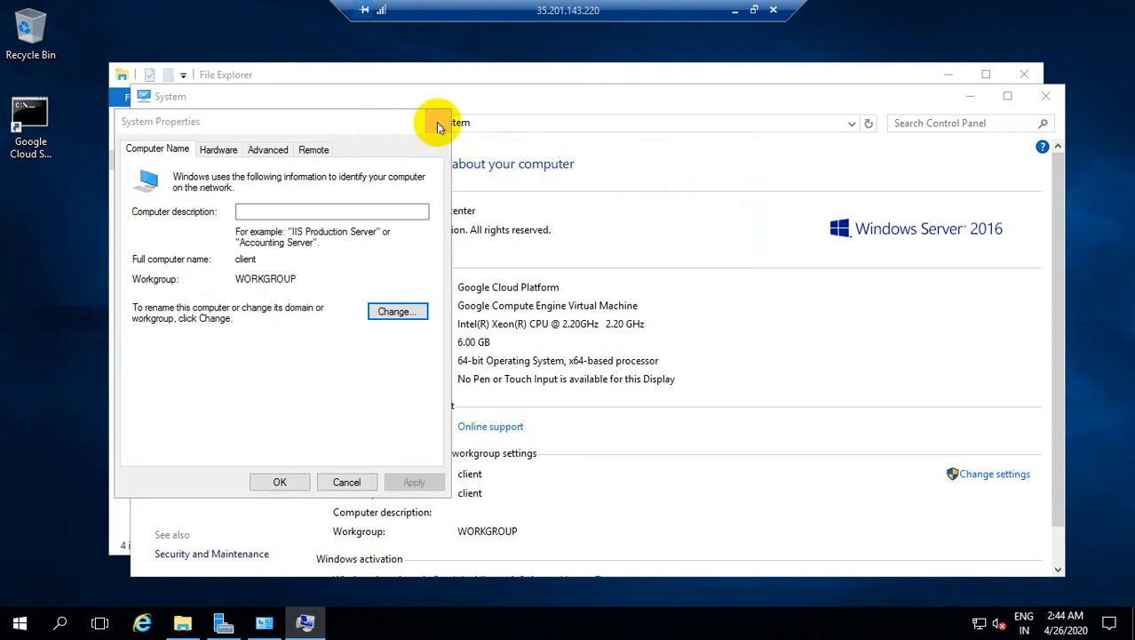
pyautogui.click(1045, 96)
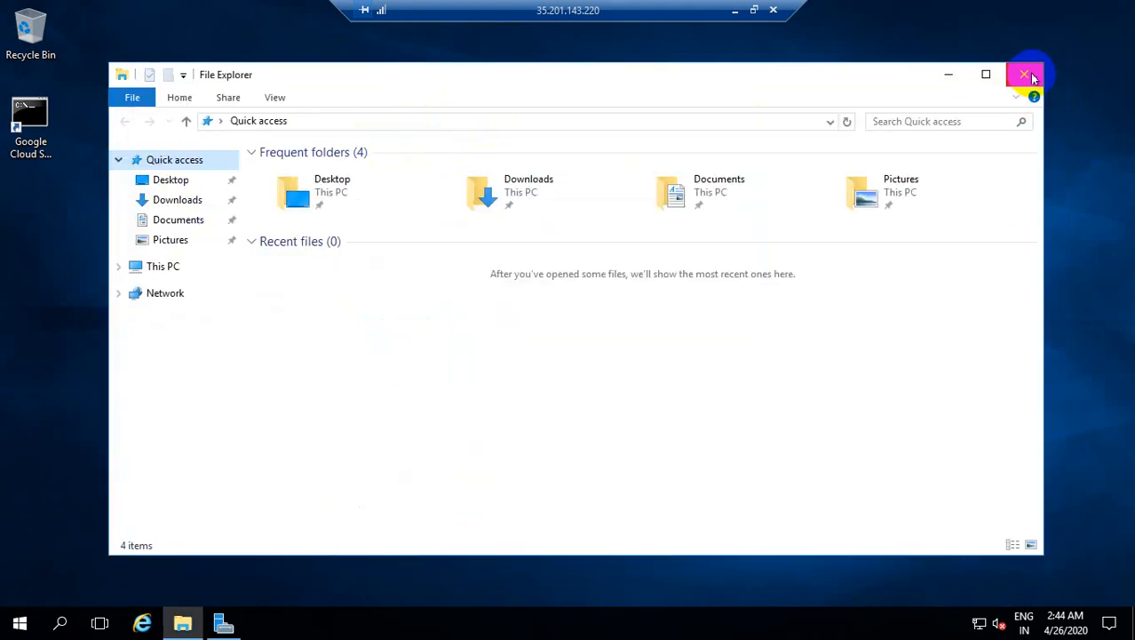
pyautogui.click(1026, 75)
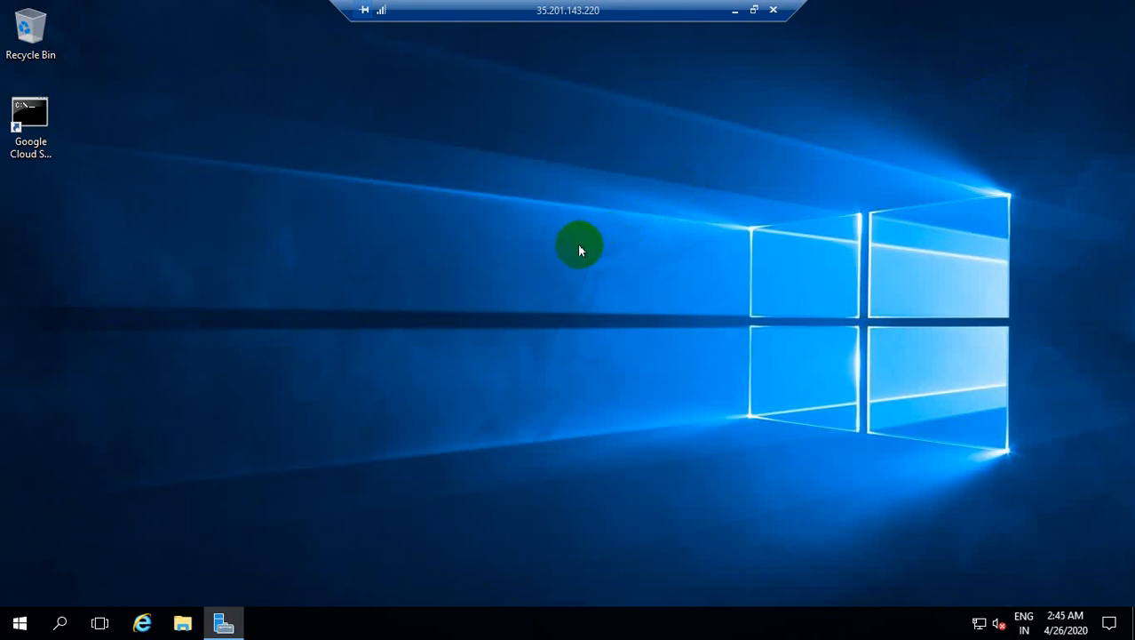
# Step: Dismiss the new Windows password dialog in Google Cloud, and switch to the windows2016 server in Remote Desktop Connection Manager
pyautogui.click(735, 11)
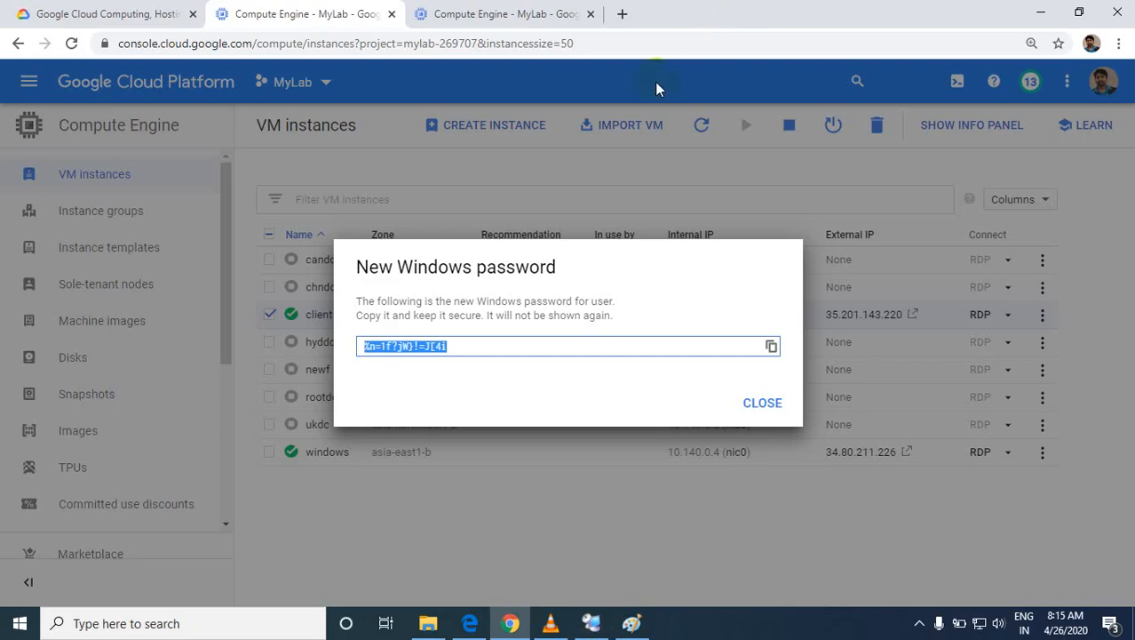
pyautogui.click(764, 403)
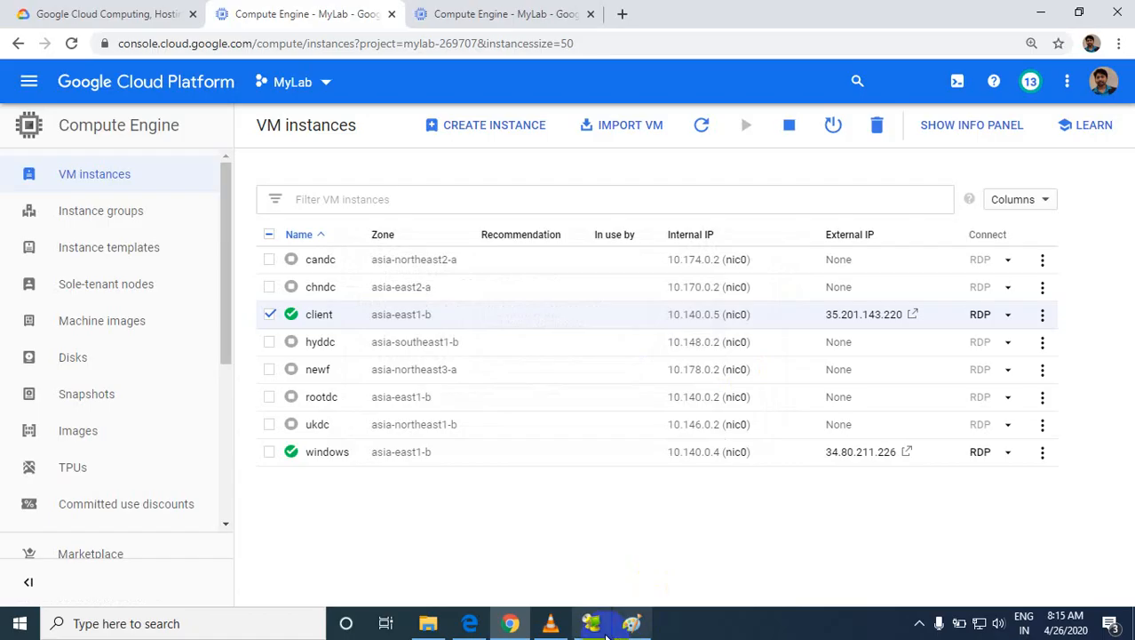
pyautogui.click(592, 623)
pyautogui.click(753, 10)
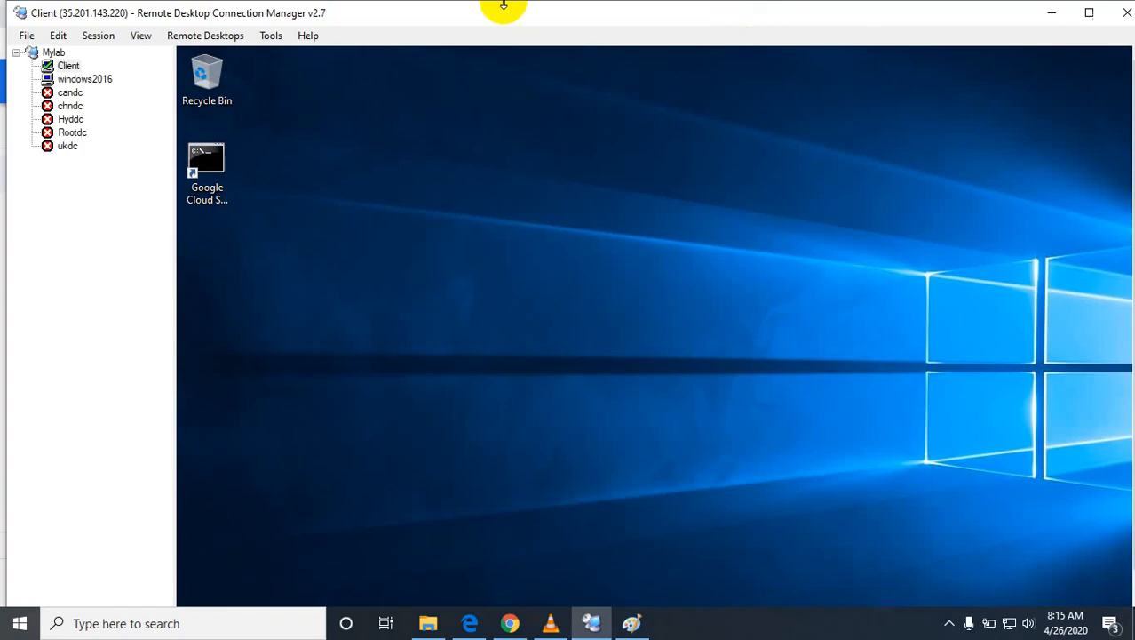
pyautogui.click(80, 79)
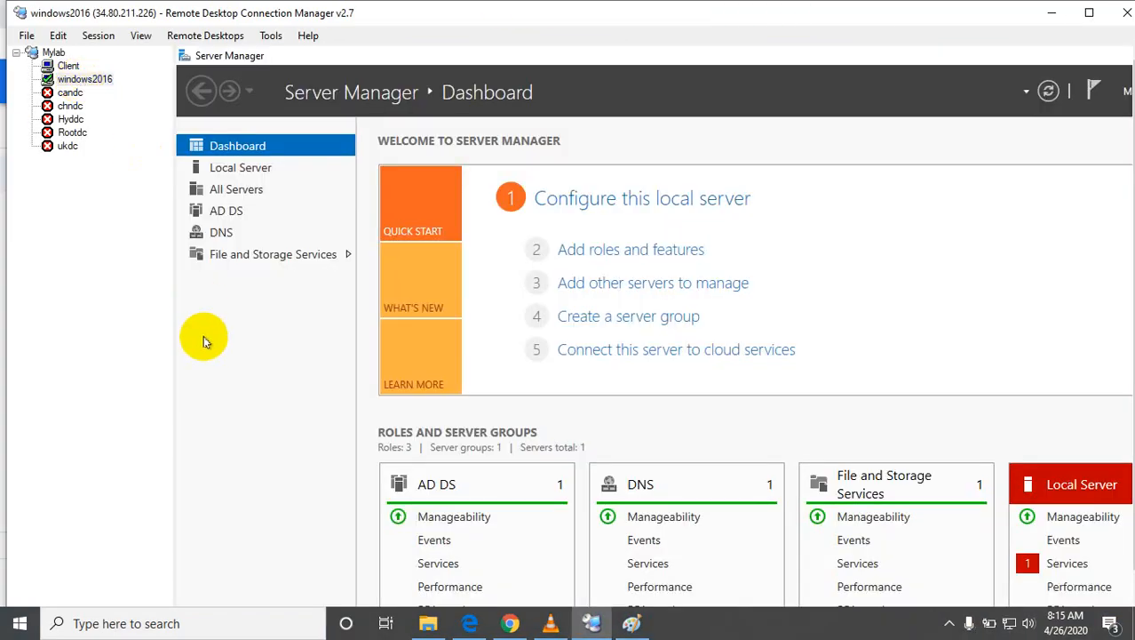
pyautogui.press('super+r')
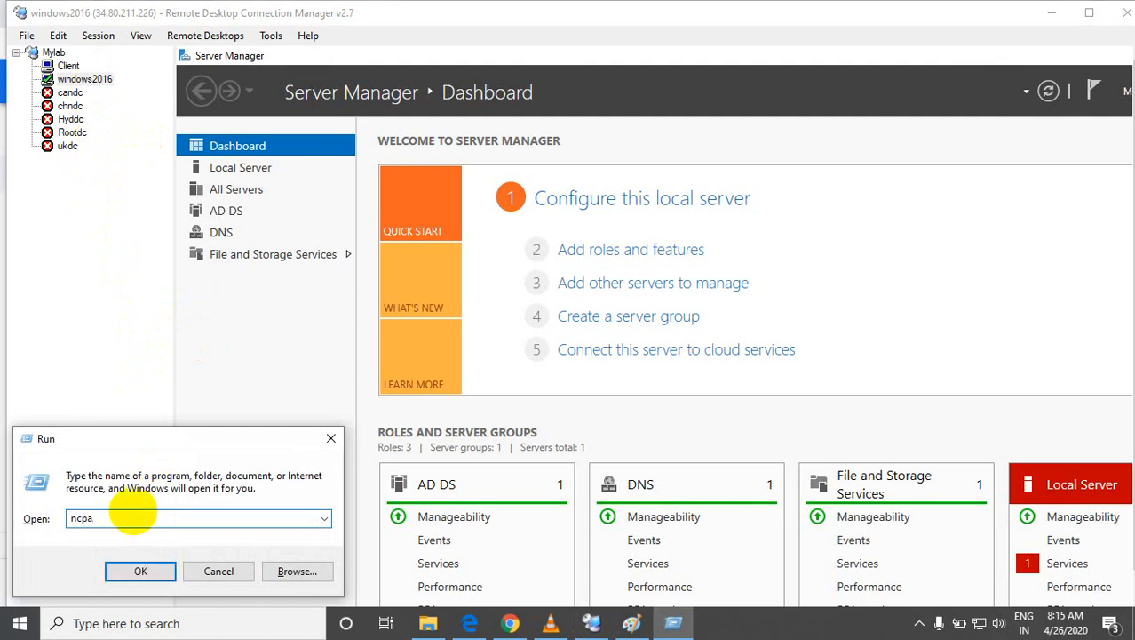
pyautogui.click(140, 570)
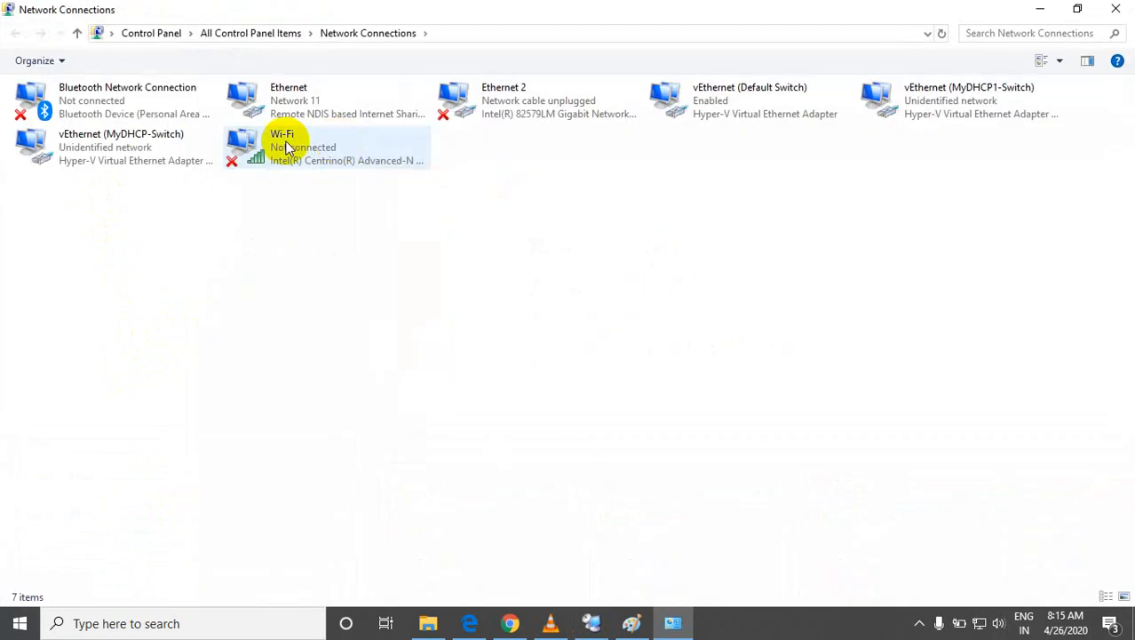
pyautogui.click(1116, 9)
# Step: Show the windows2016 server session in full screen and open its Network Connections with ncpa.cpl
pyautogui.rightClick(89, 80)
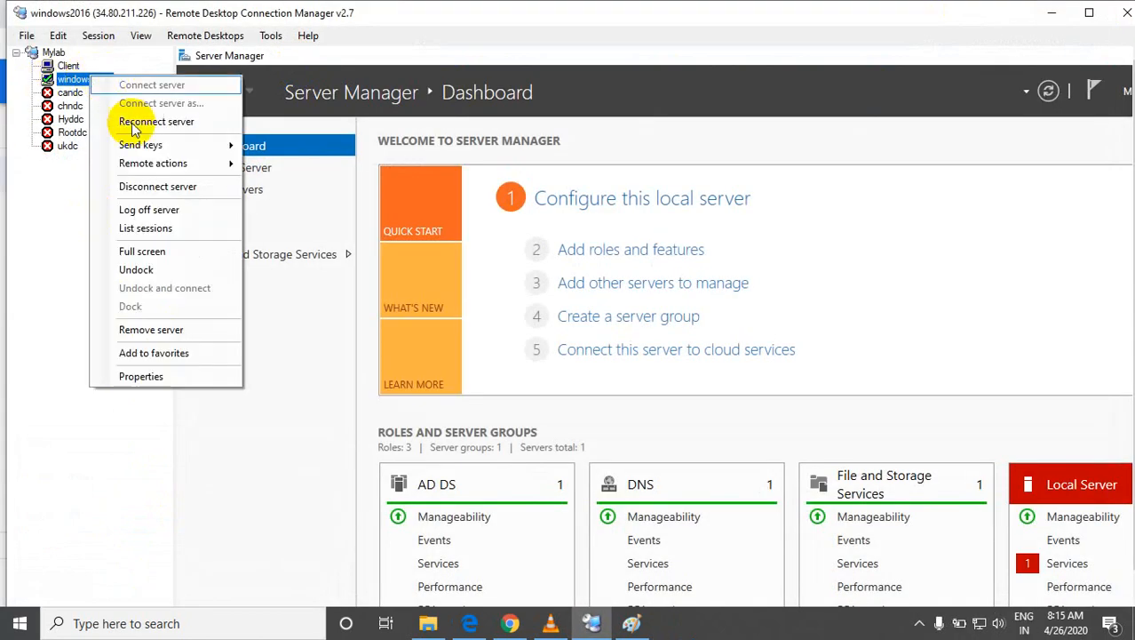
pyautogui.click(142, 252)
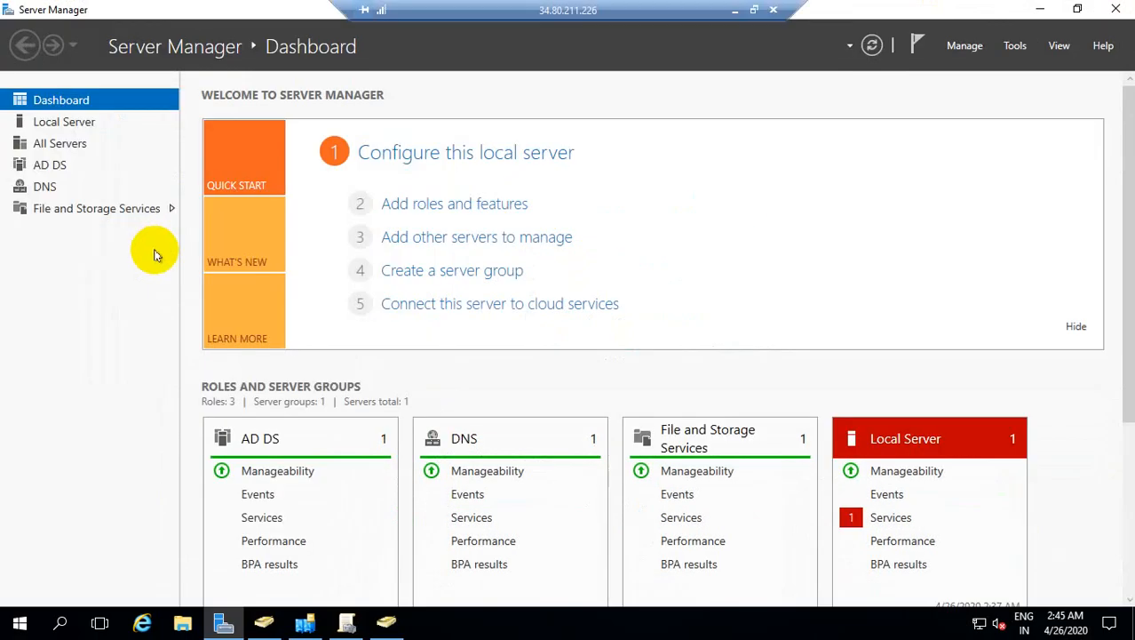
pyautogui.press('super+r')
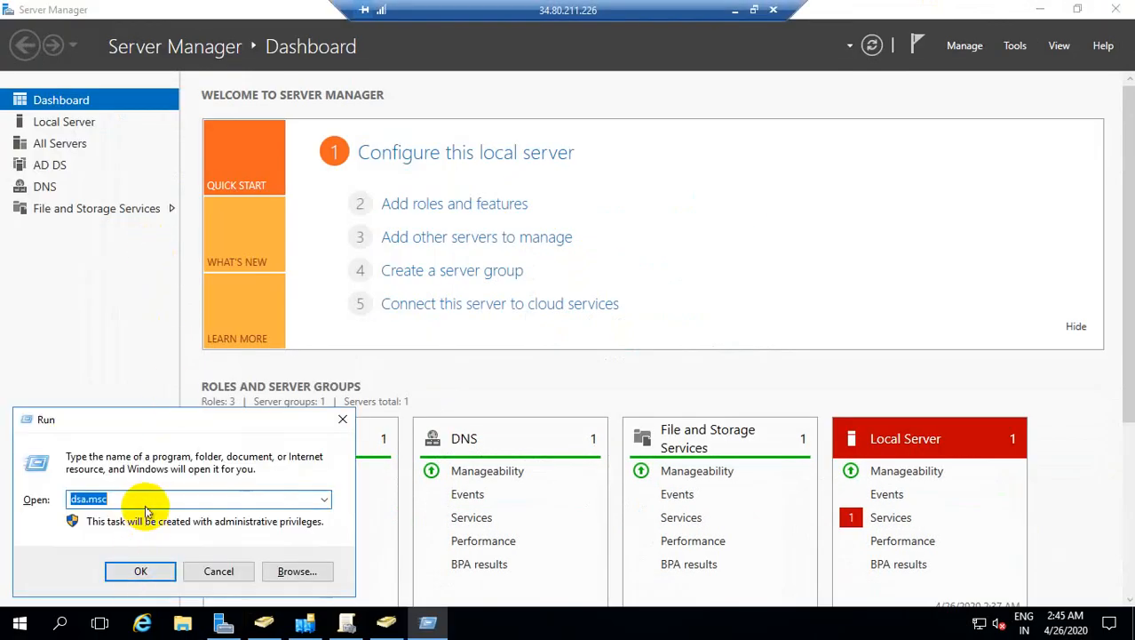
pyautogui.write('nc')
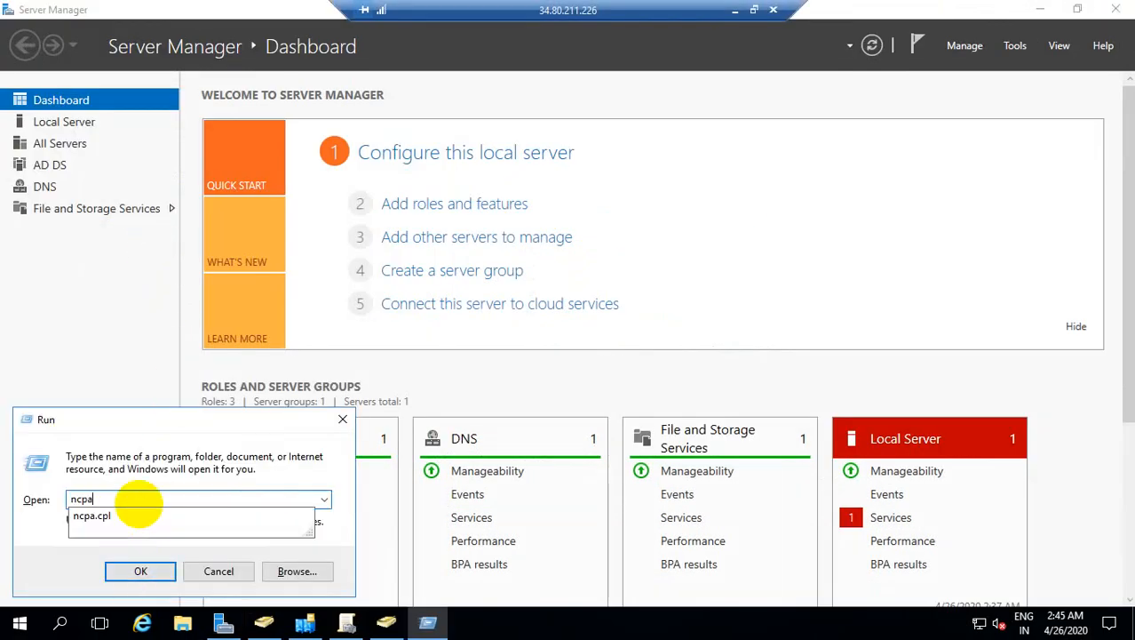
pyautogui.write('pa')
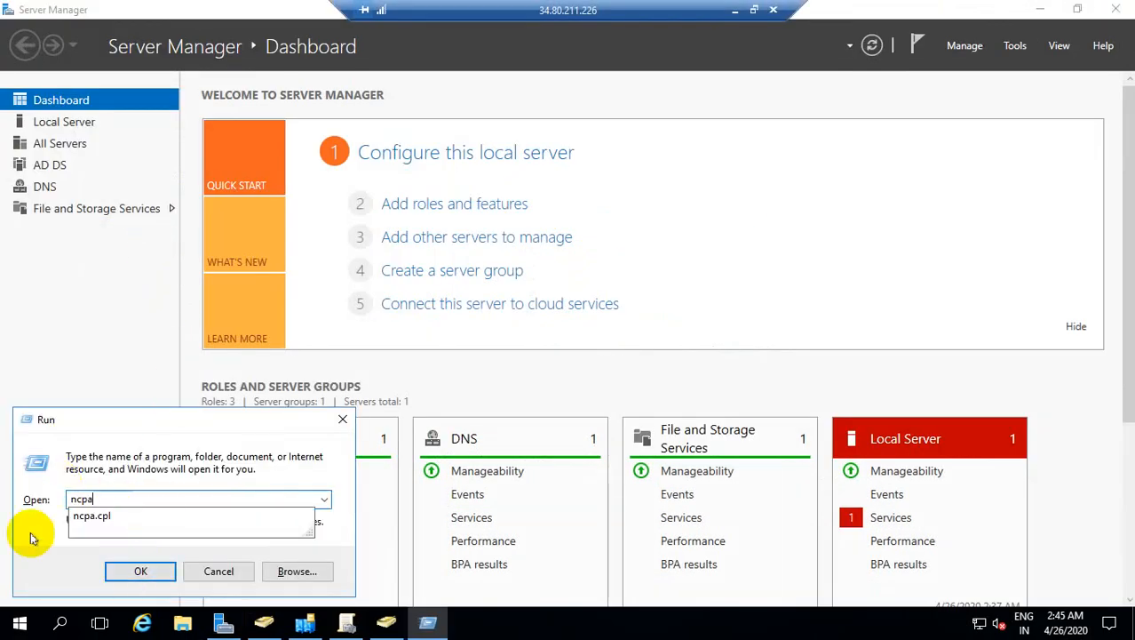
pyautogui.click(102, 516)
pyautogui.click(142, 571)
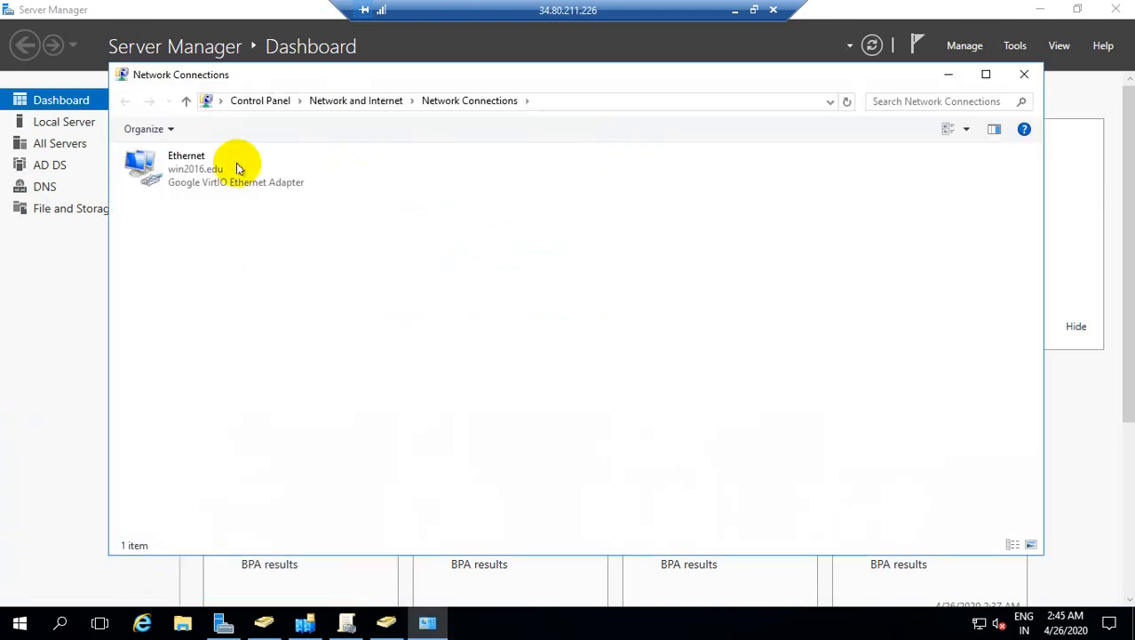
# Step: Check the preferred DNS server in the Ethernet adapter's IPv4 properties, minimize Network Connections and leave full screen
pyautogui.rightClick(234, 169)
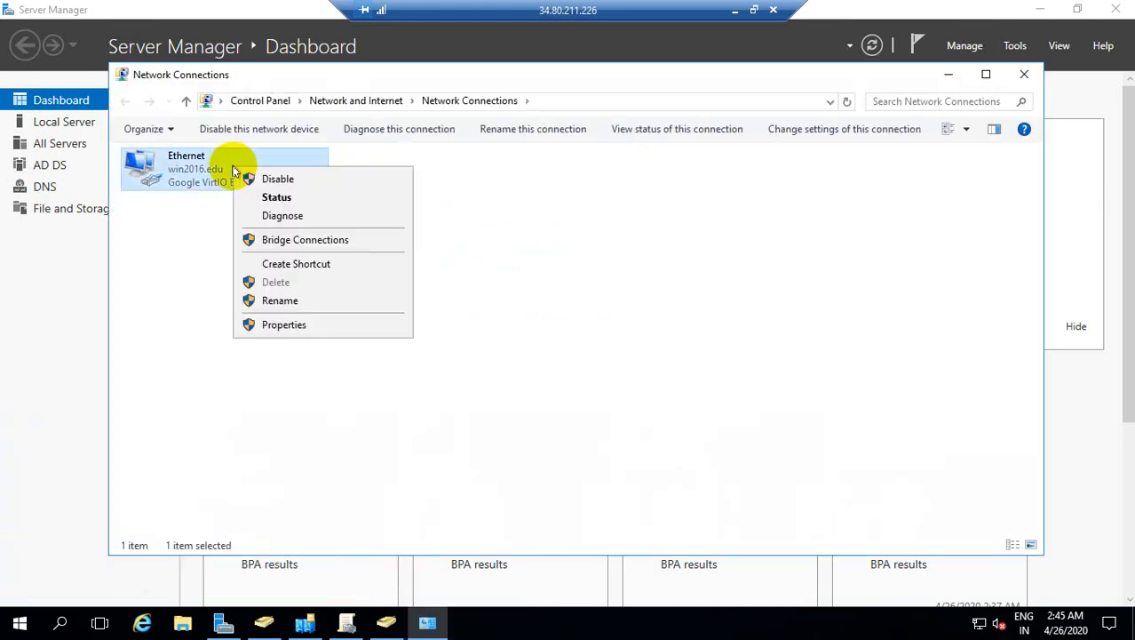
pyautogui.click(296, 325)
pyautogui.doubleClick(285, 320)
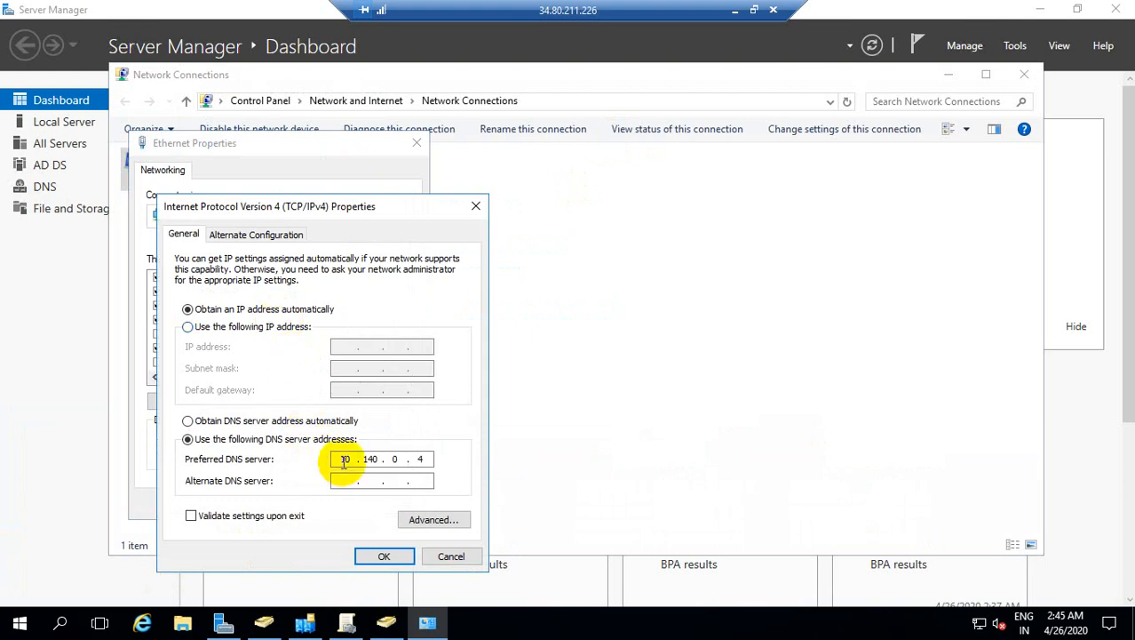
pyautogui.moveTo(343, 461); pyautogui.dragTo(423, 462)
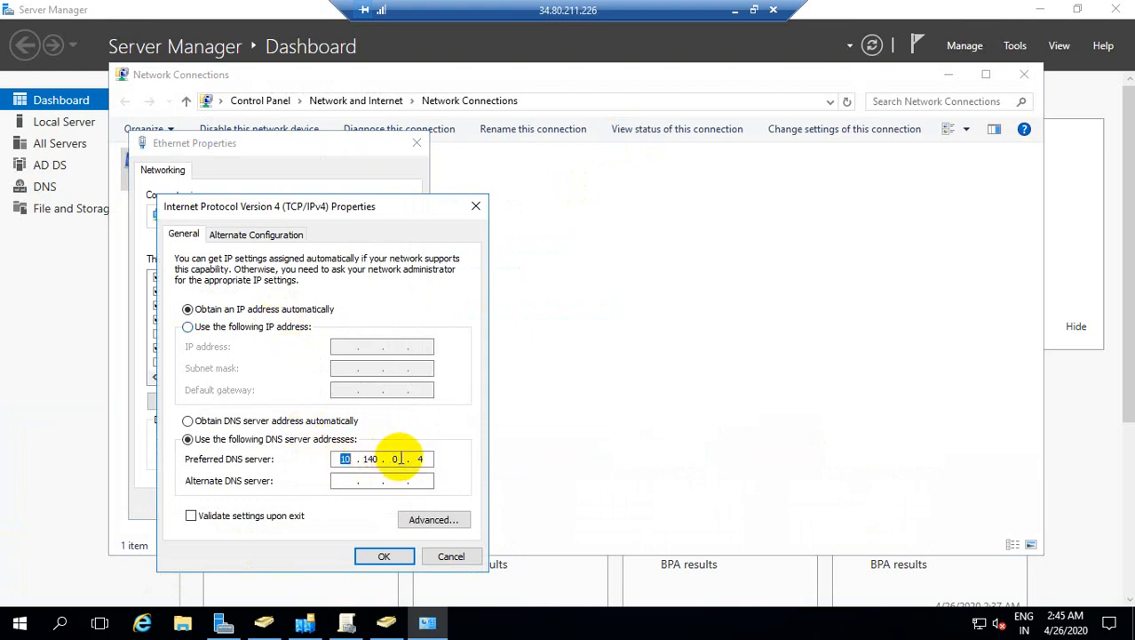
pyautogui.click(384, 557)
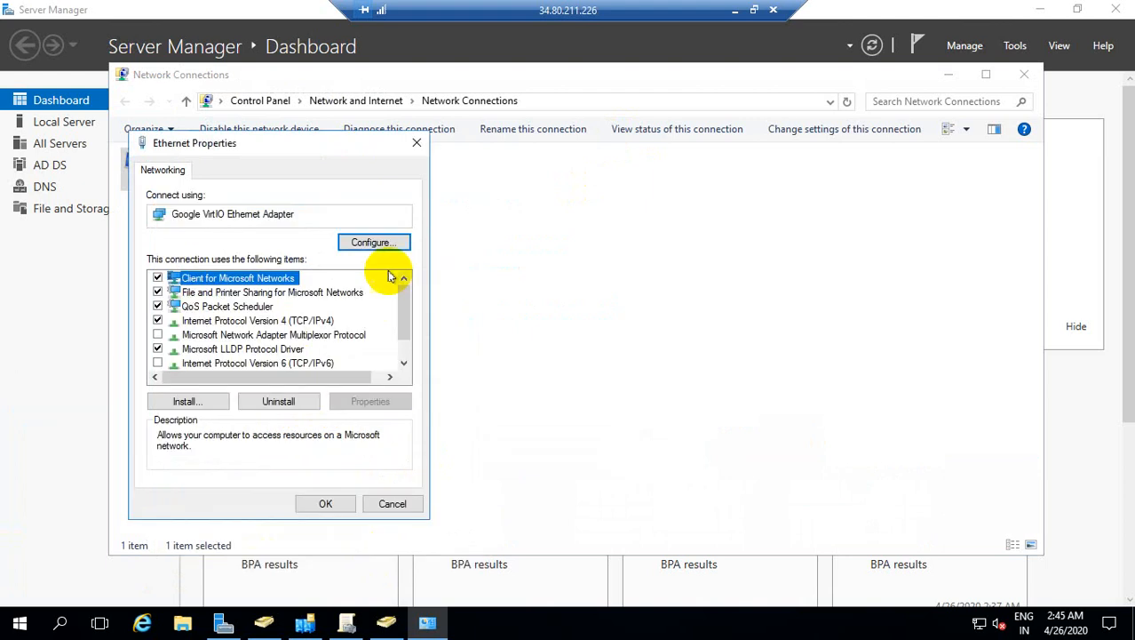
pyautogui.click(321, 501)
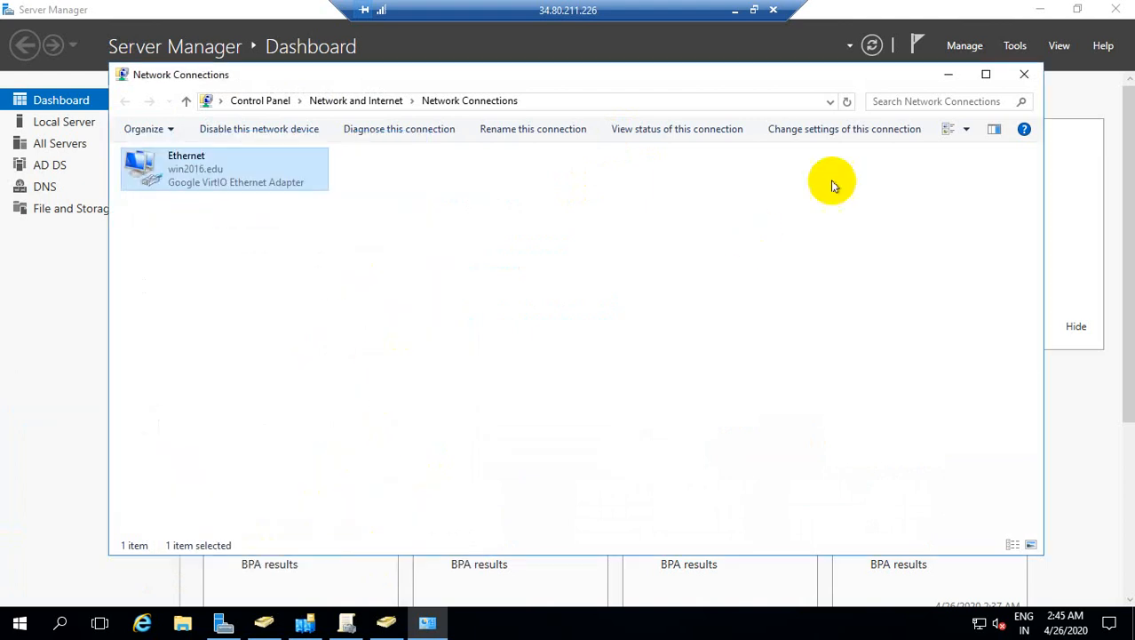
pyautogui.click(949, 77)
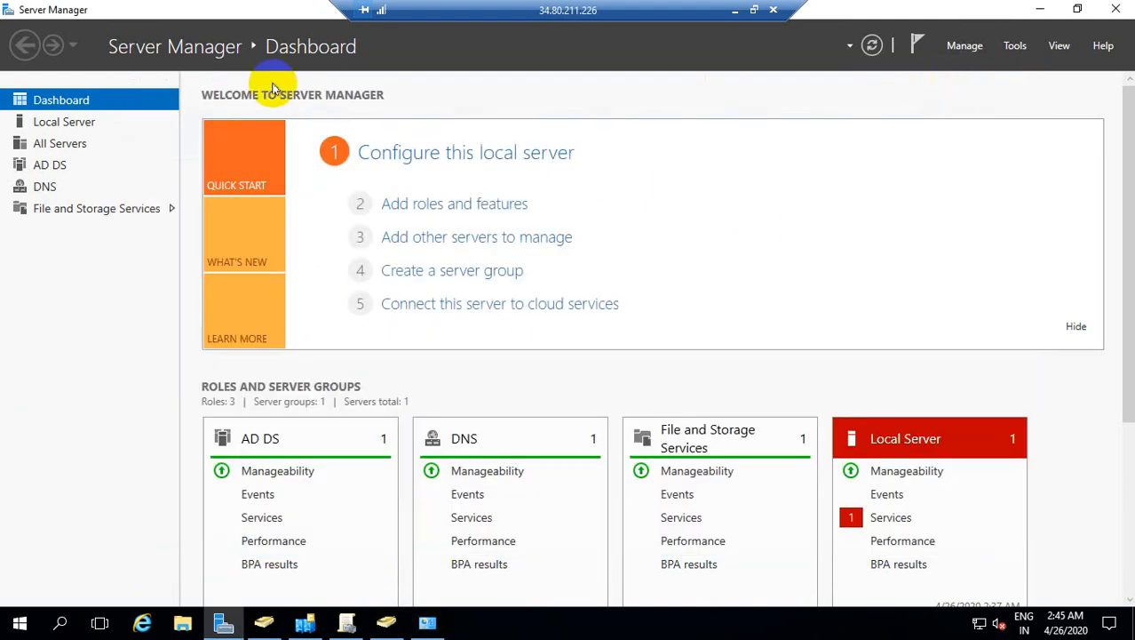
pyautogui.click(760, 13)
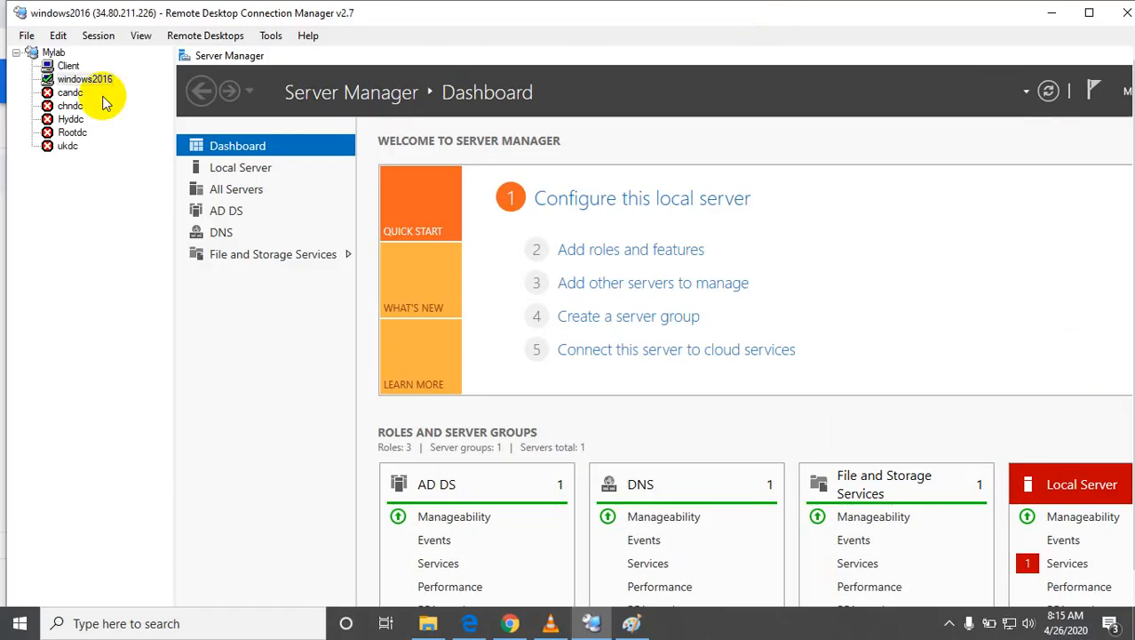
# Step: Show the Client server session in full screen and open its Network Connections with ncpa.cpl
pyautogui.click(68, 65)
pyautogui.rightClick(69, 64)
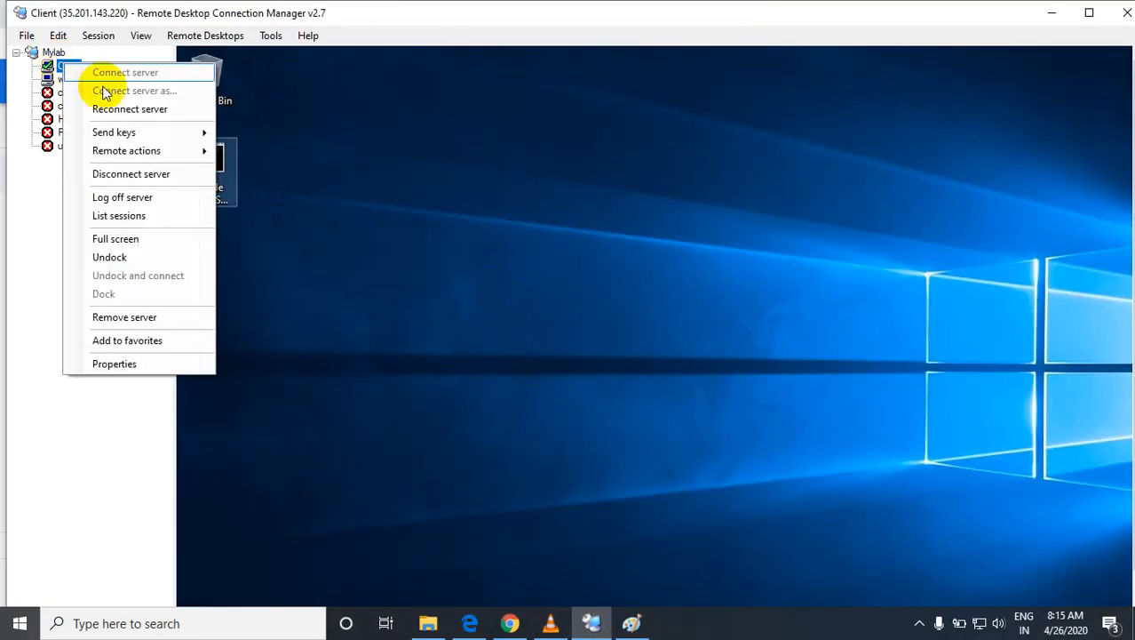
pyautogui.click(114, 253)
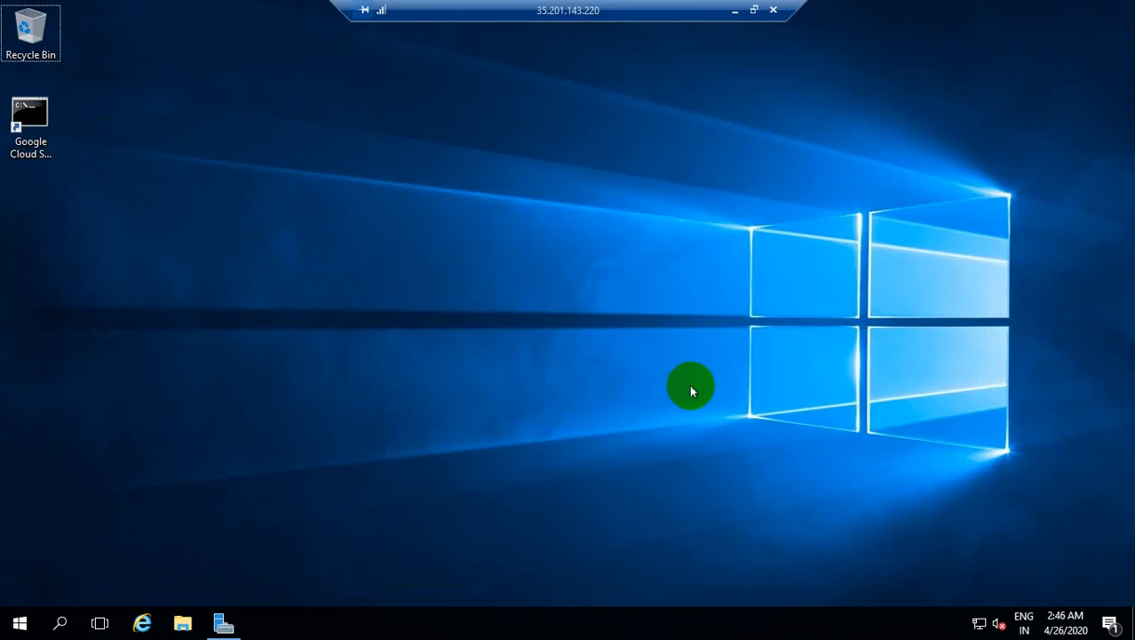
pyautogui.press('super+r')
pyautogui.write('nc')
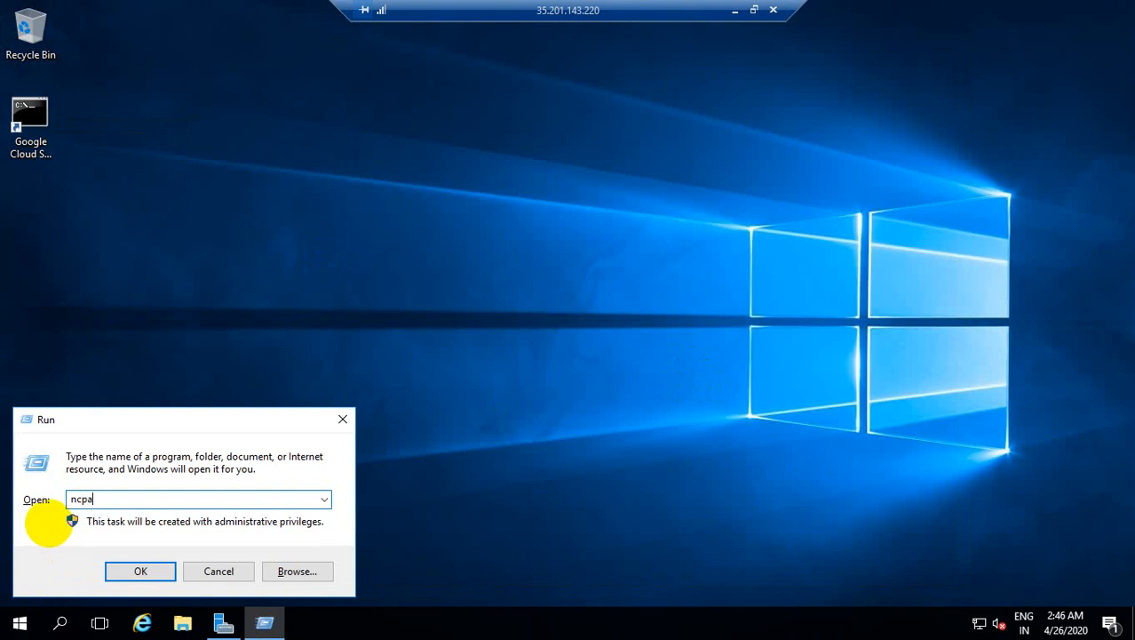
pyautogui.click(142, 570)
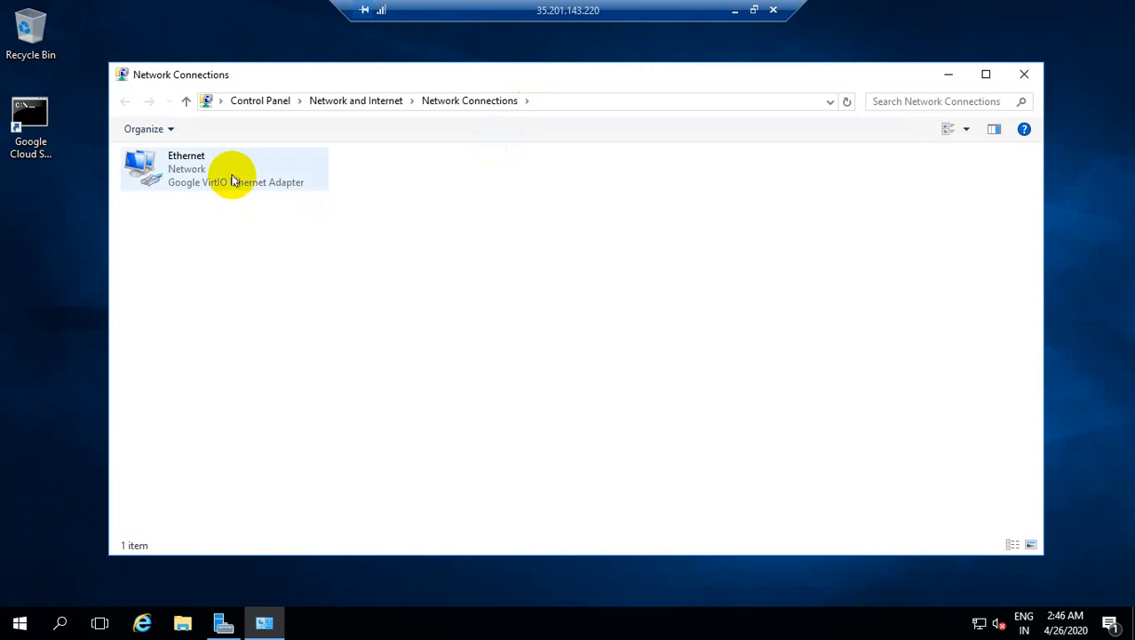
# Step: Open the Ethernet adapter's properties and disable Internet Protocol Version 6 (TCP/IPv6)
pyautogui.rightClick(235, 178)
pyautogui.click(262, 330)
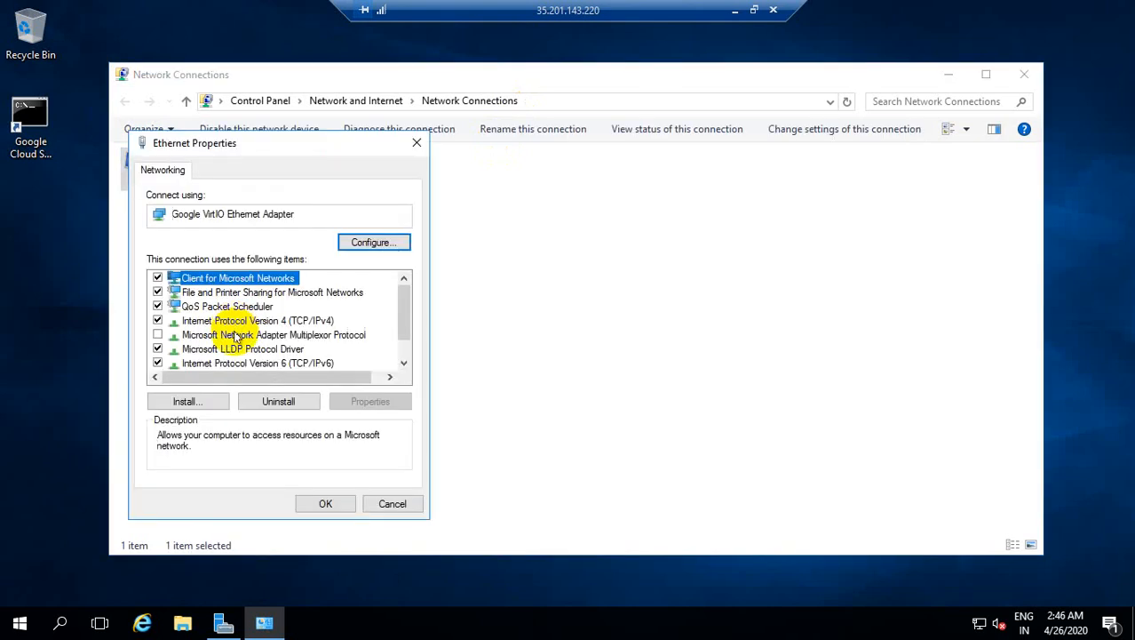
pyautogui.click(158, 364)
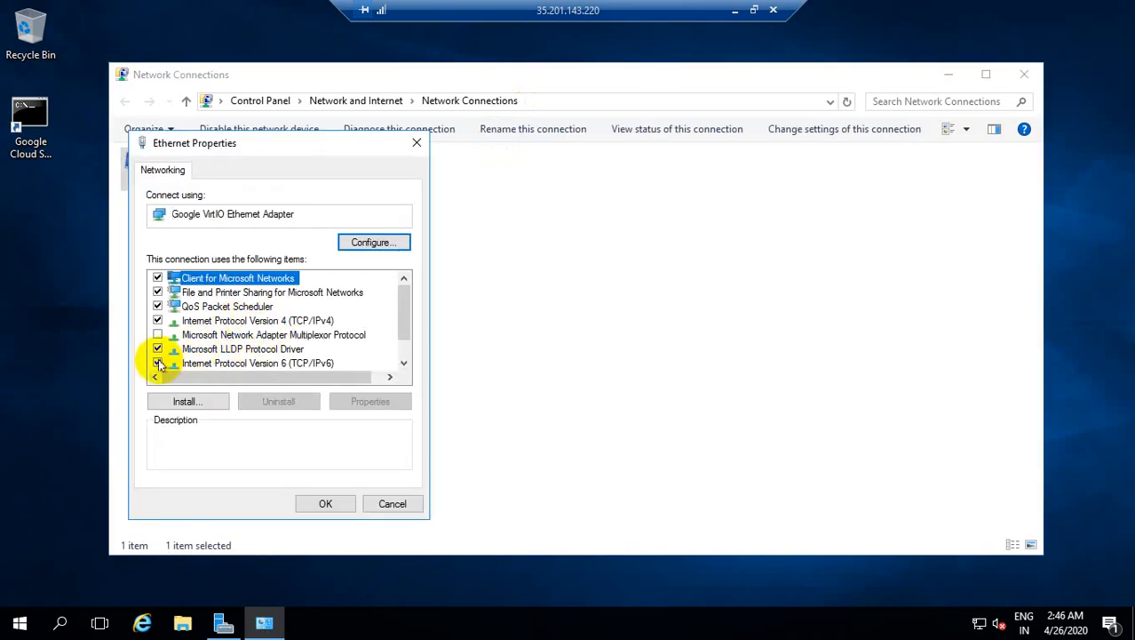
# Step: Set the adapter's IPv4 preferred DNS server to the windows VM's internal IP 10.140.0.4, save the settings and close Network Connections
pyautogui.click(248, 322)
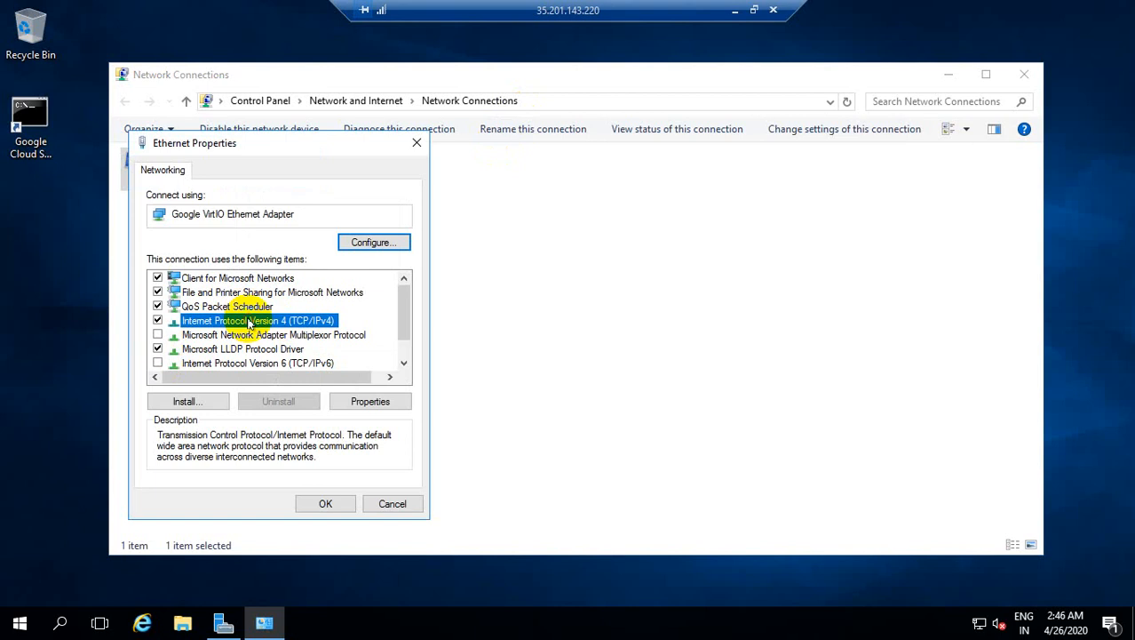
pyautogui.doubleClick(247, 322)
pyautogui.click(191, 438)
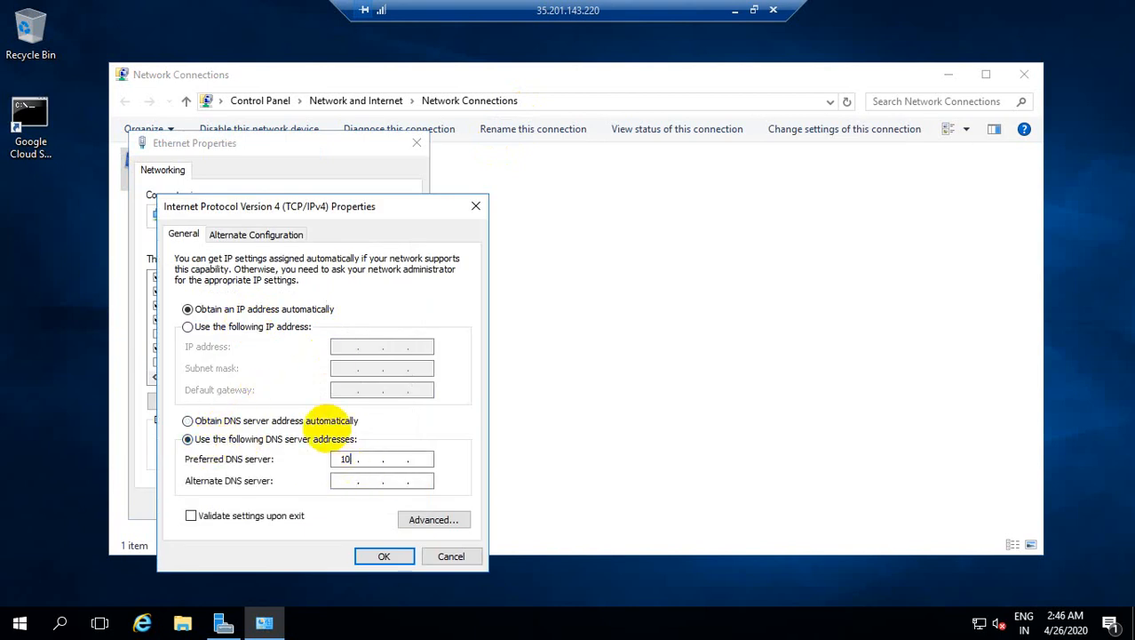
pyautogui.click(371, 462)
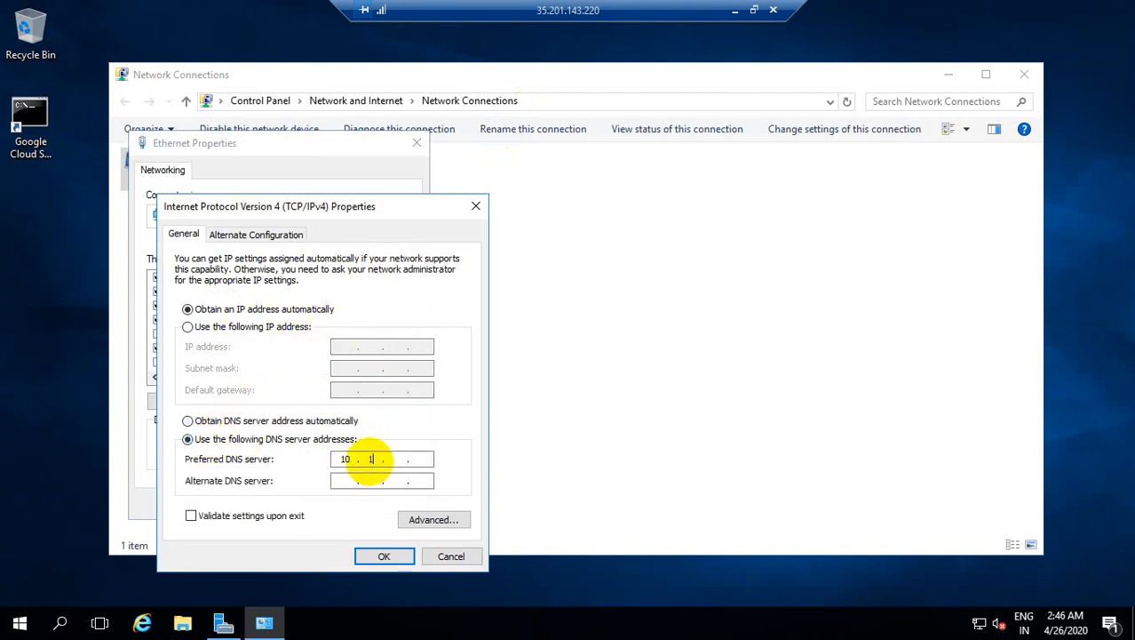
pyautogui.write('140 . ')
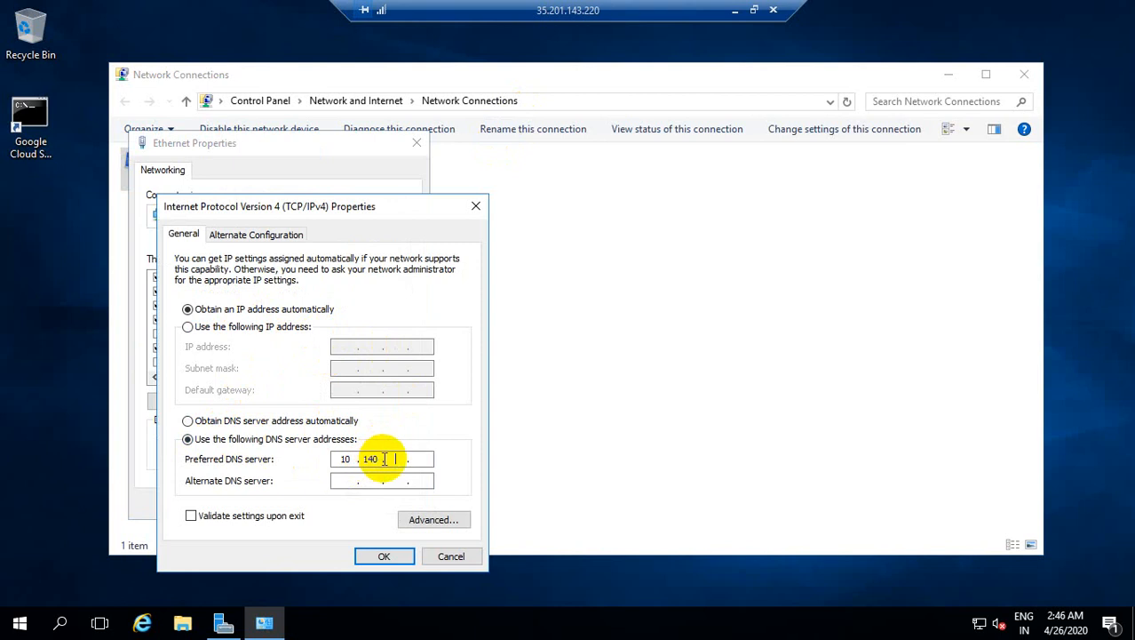
pyautogui.write('0')
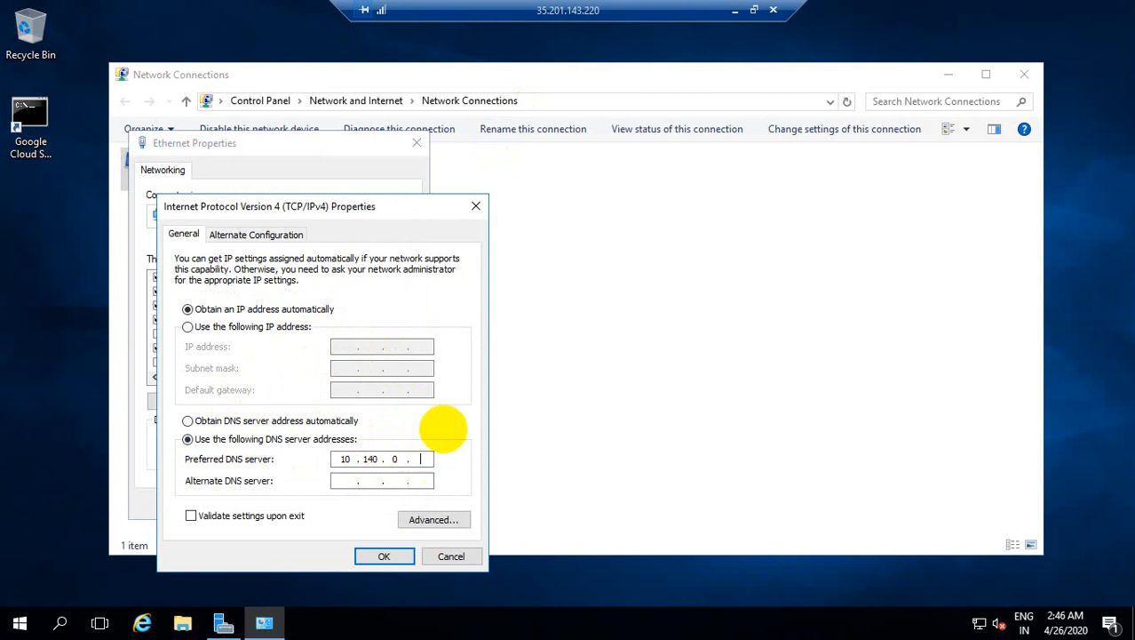
pyautogui.click(735, 10)
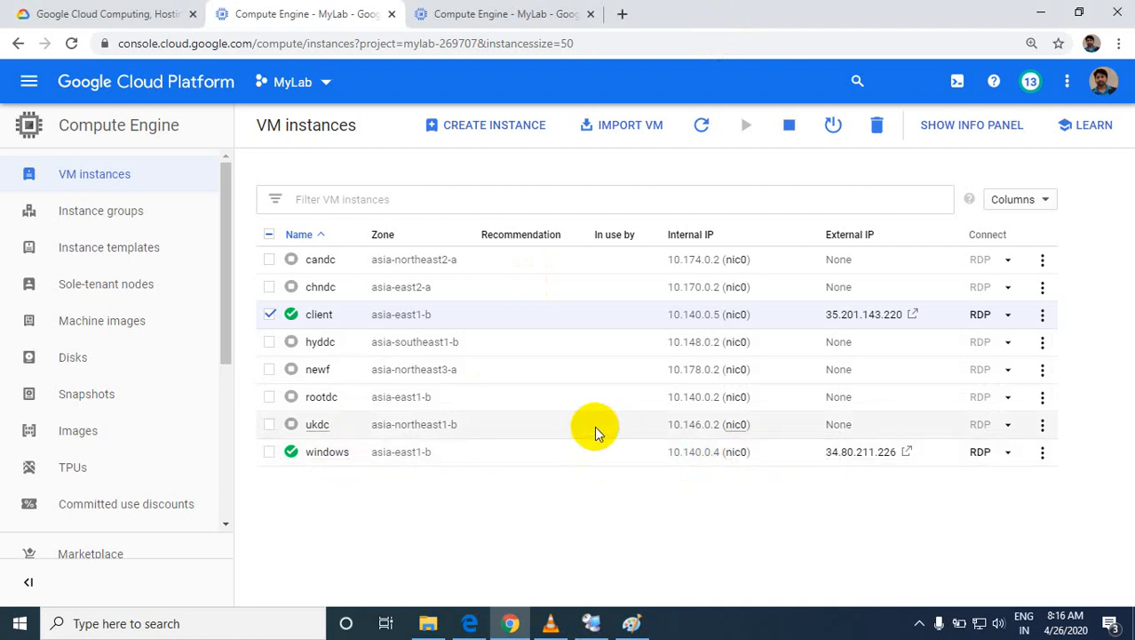
pyautogui.click(591, 623)
pyautogui.click(378, 556)
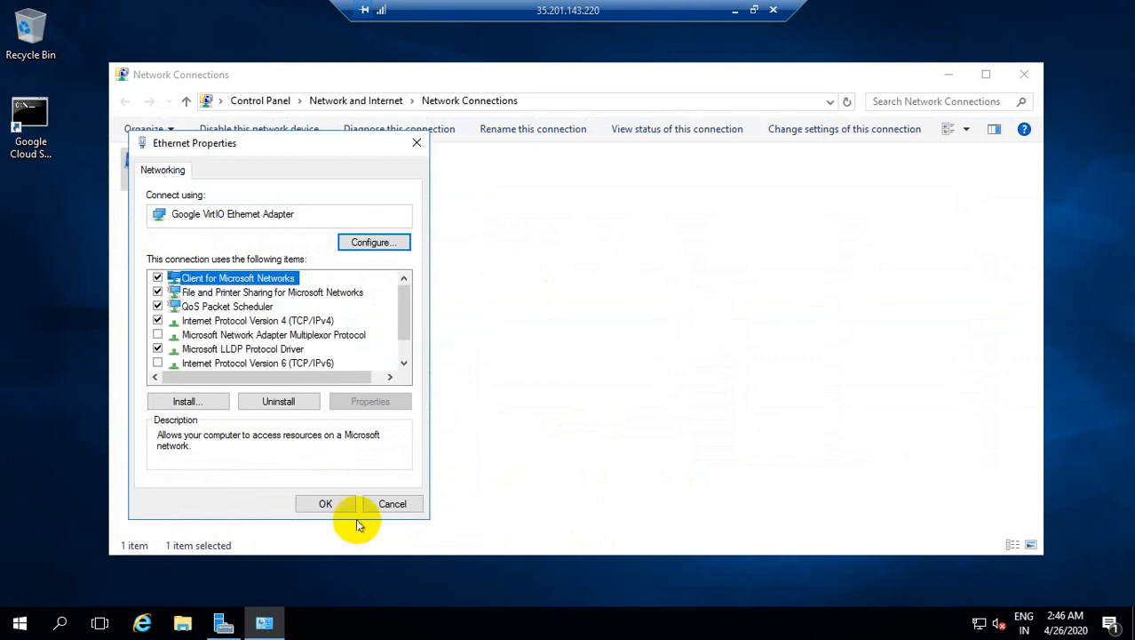
pyautogui.click(311, 500)
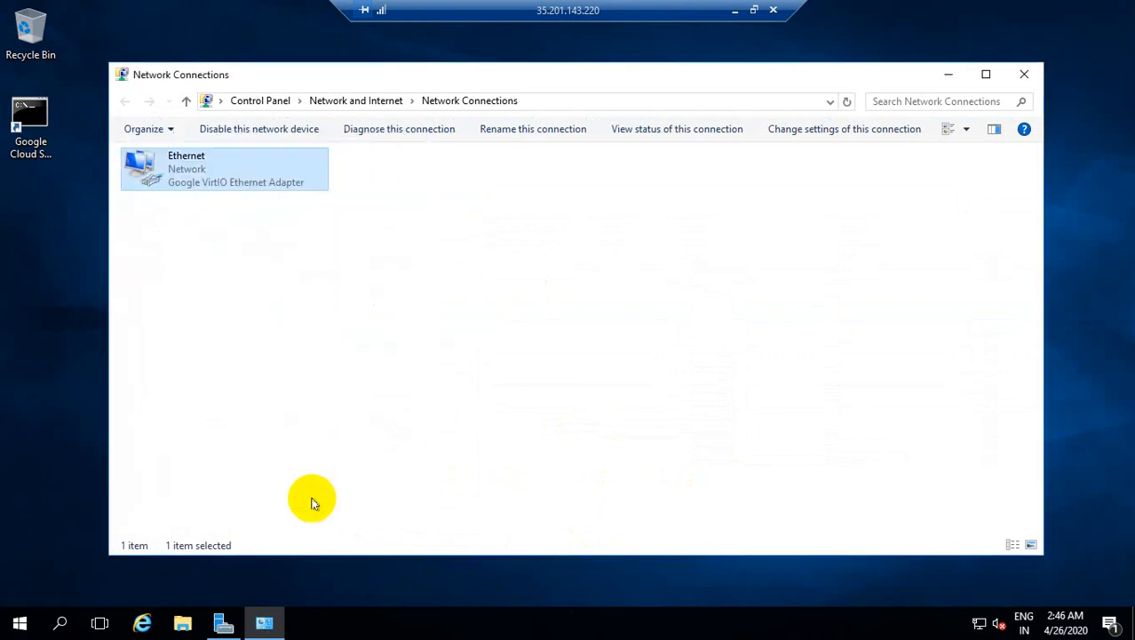
pyautogui.click(1024, 74)
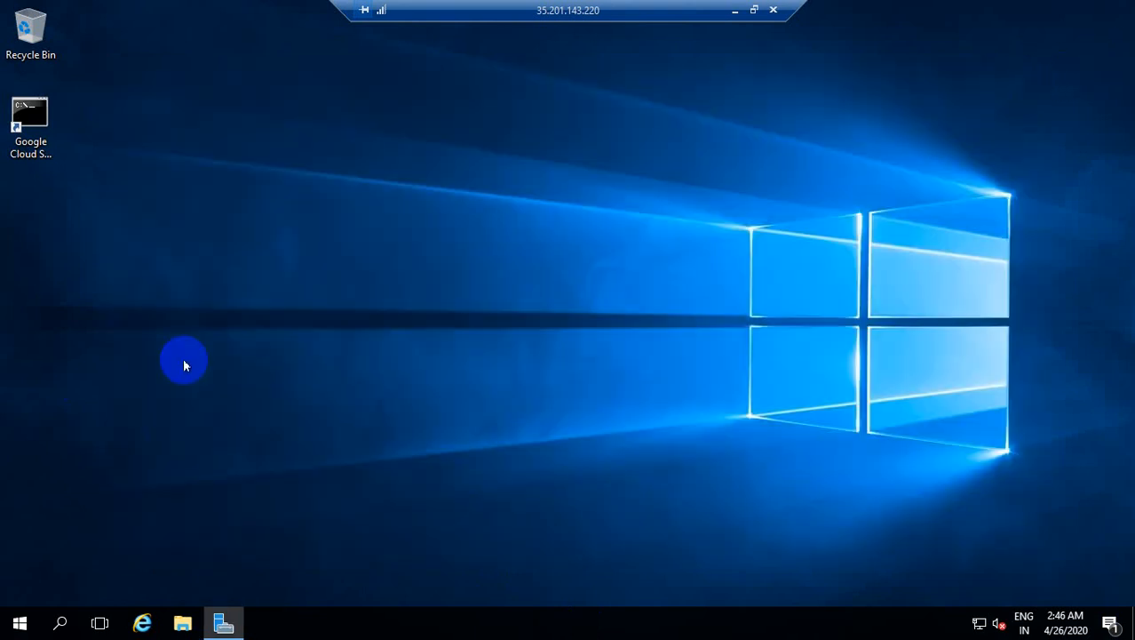
# Step: Open the system information of This PC and bring up its computer name settings
pyautogui.press('super+r')
pyautogui.click(343, 421)
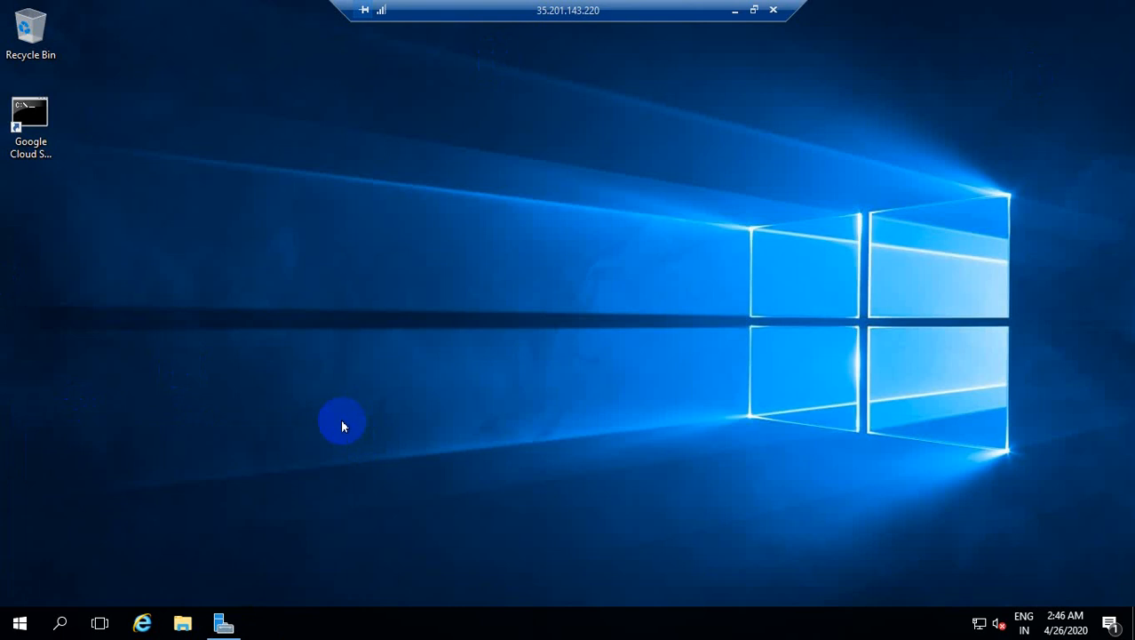
pyautogui.press('super+e')
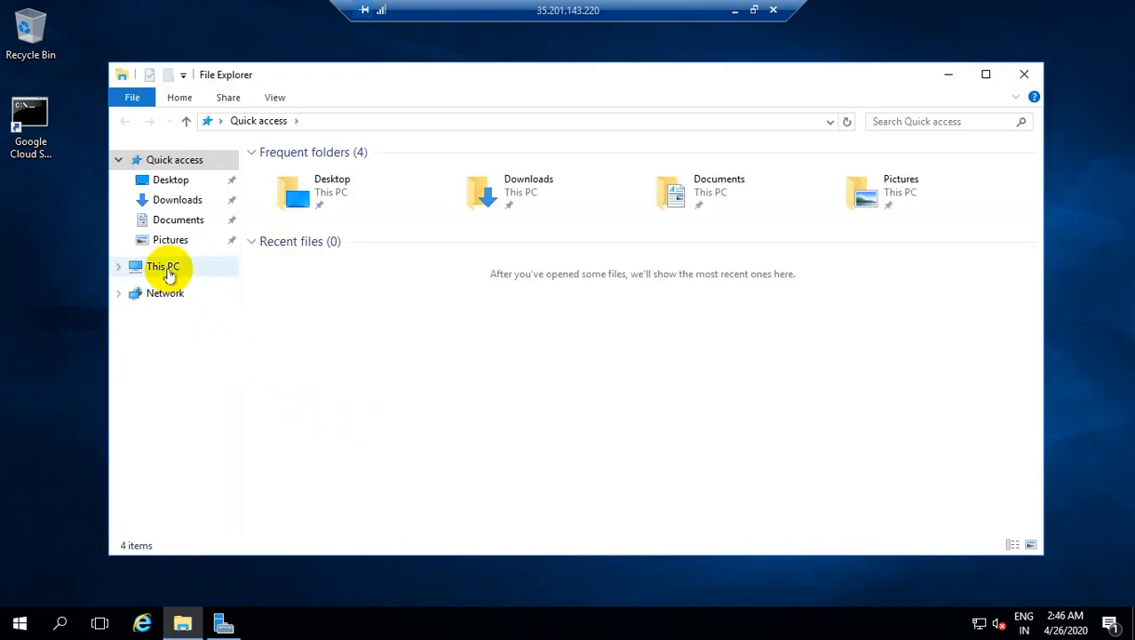
pyautogui.rightClick(166, 268)
pyautogui.click(204, 488)
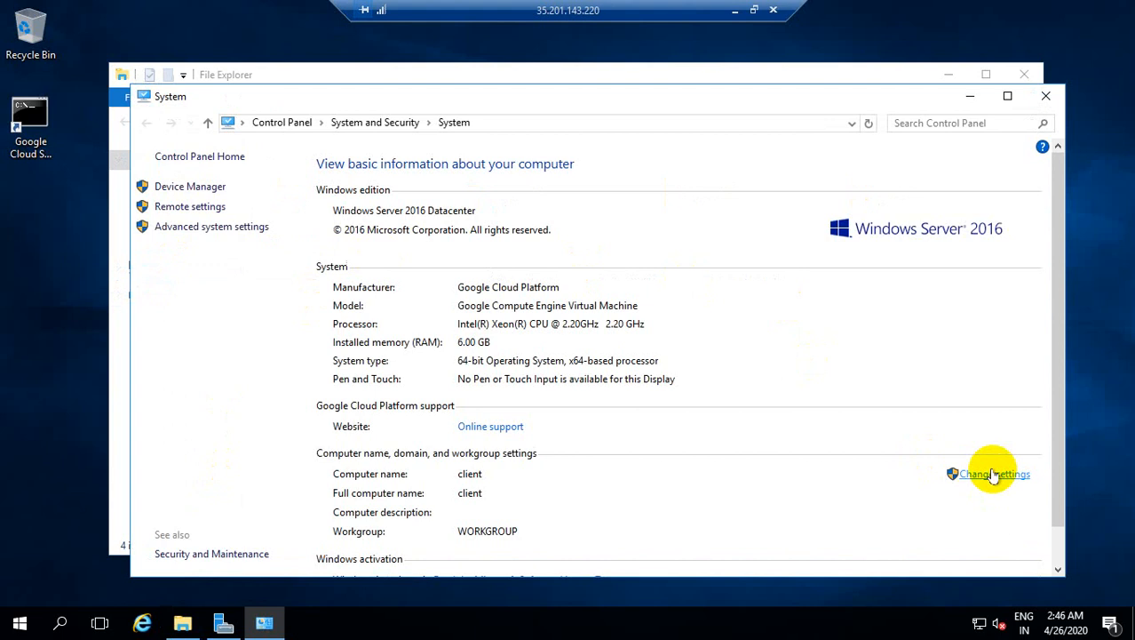
pyautogui.click(988, 475)
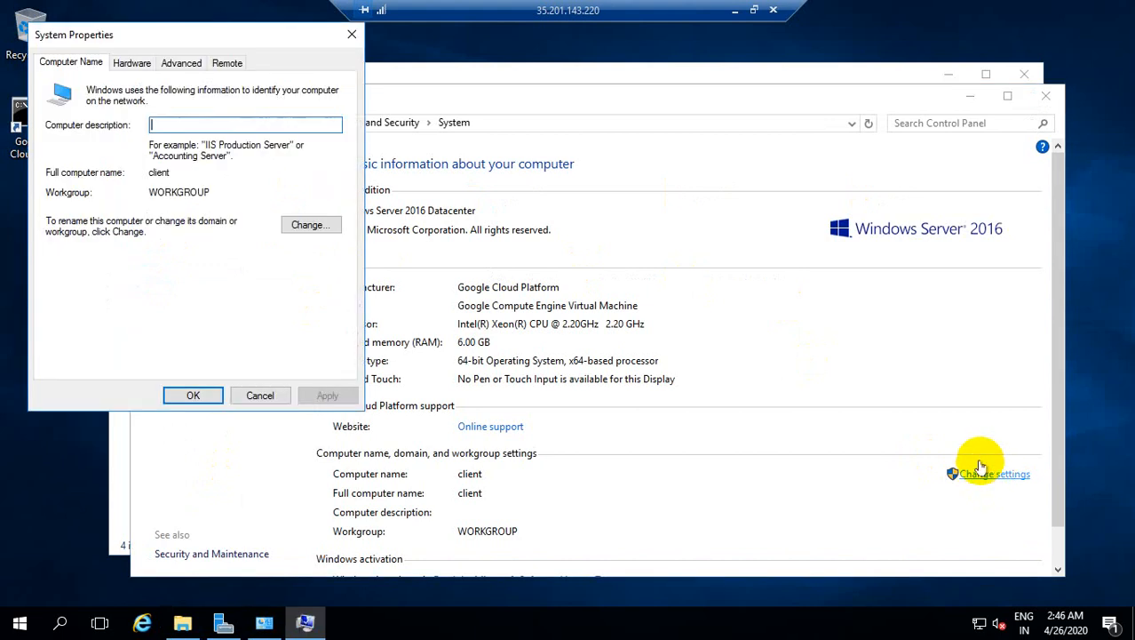
pyautogui.click(133, 62)
pyautogui.click(53, 64)
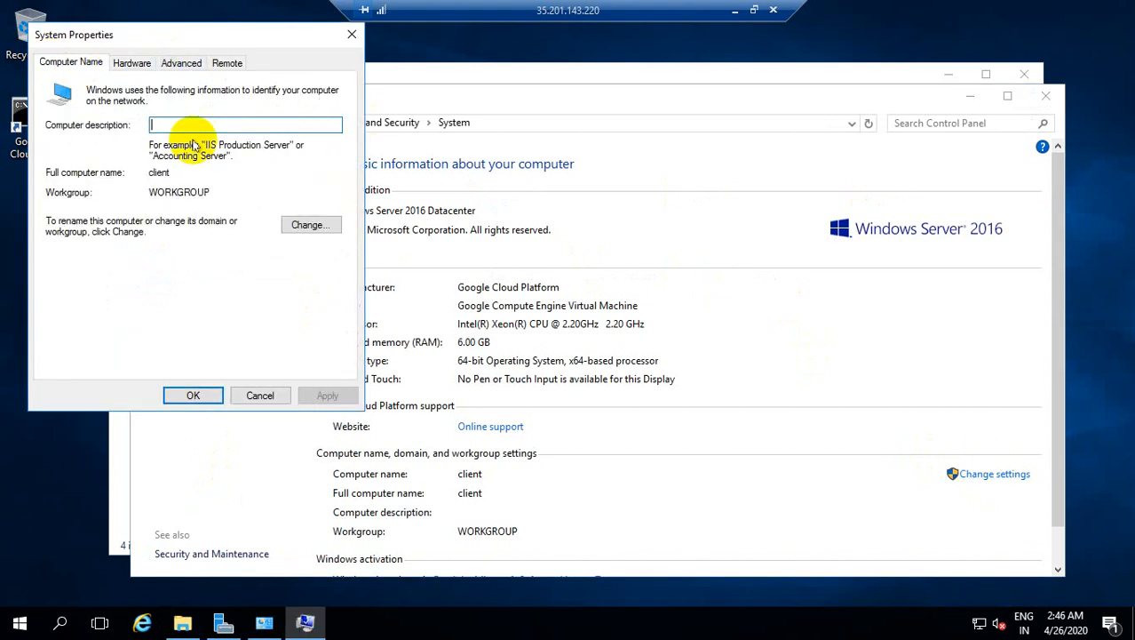
# Step: Change the computer's membership from workgroup to the domain win2016.edu and submit the change
pyautogui.click(293, 224)
pyautogui.click(60, 259)
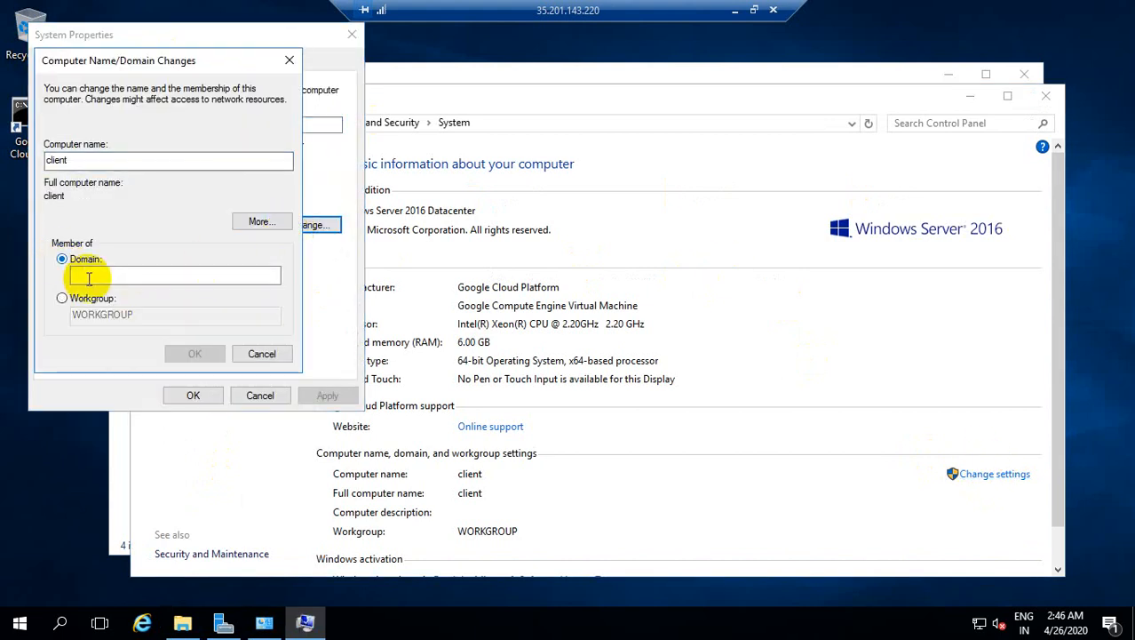
pyautogui.click(64, 274)
pyautogui.write('s')
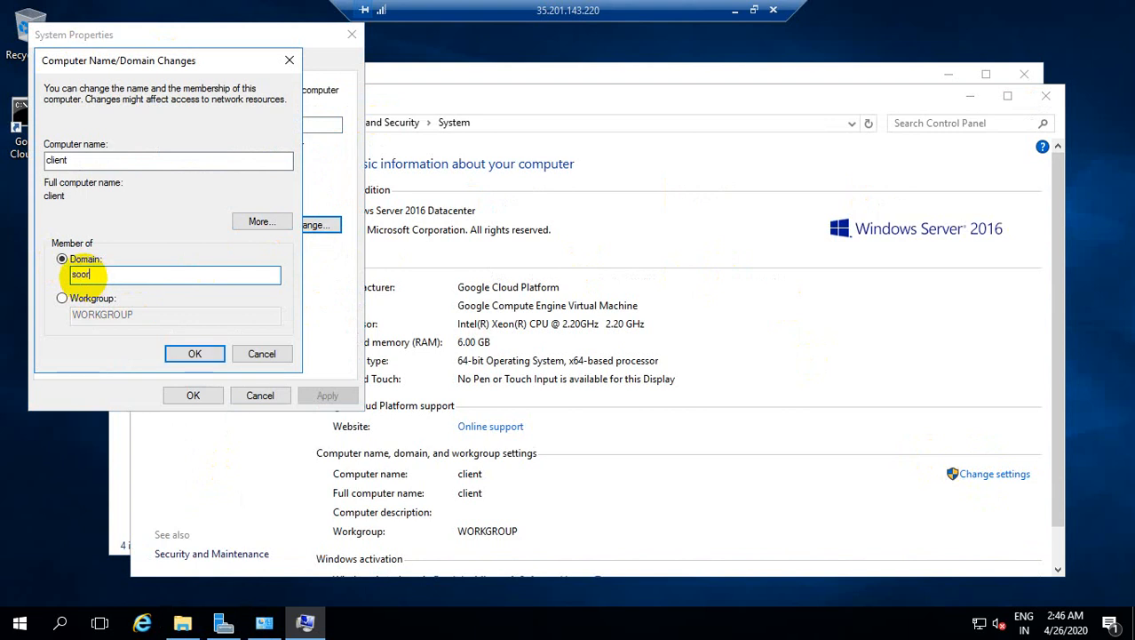
pyautogui.write('oo')
pyautogui.press('BackSpace')
pyautogui.press('BackSpace')
pyautogui.press('BackSpace')
pyautogui.write('w')
pyautogui.write('in2016.edu')
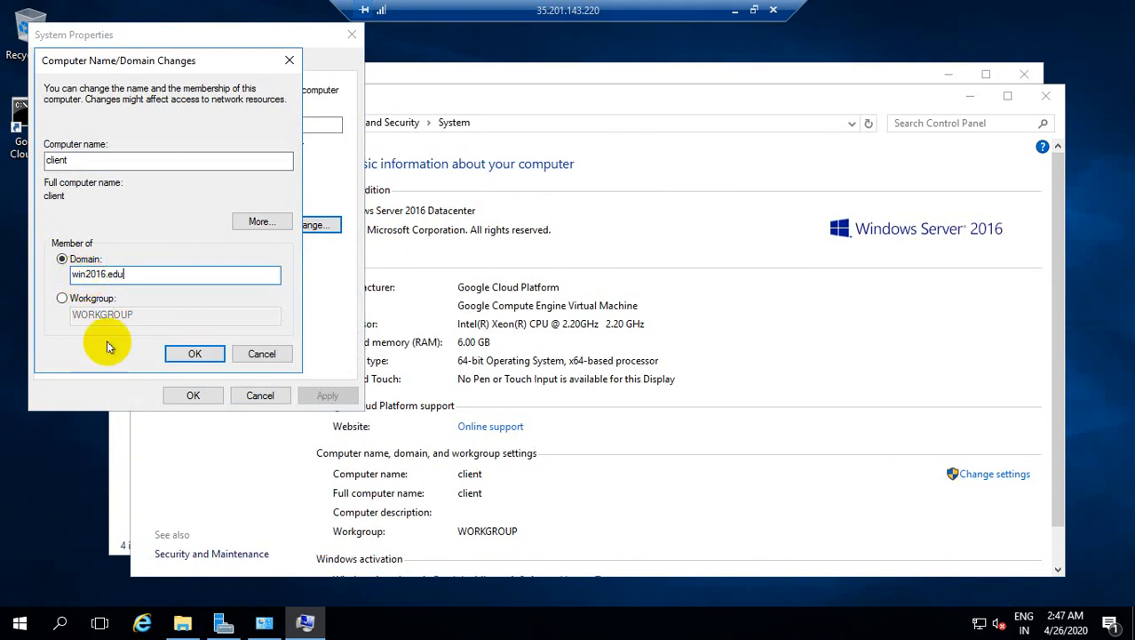
pyautogui.click(194, 354)
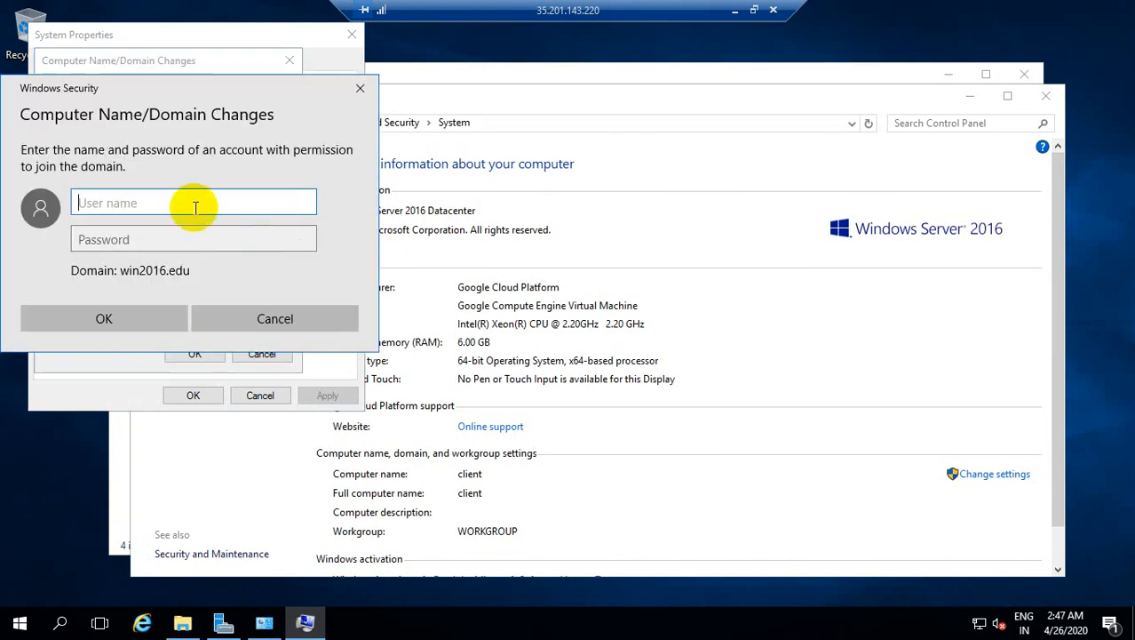
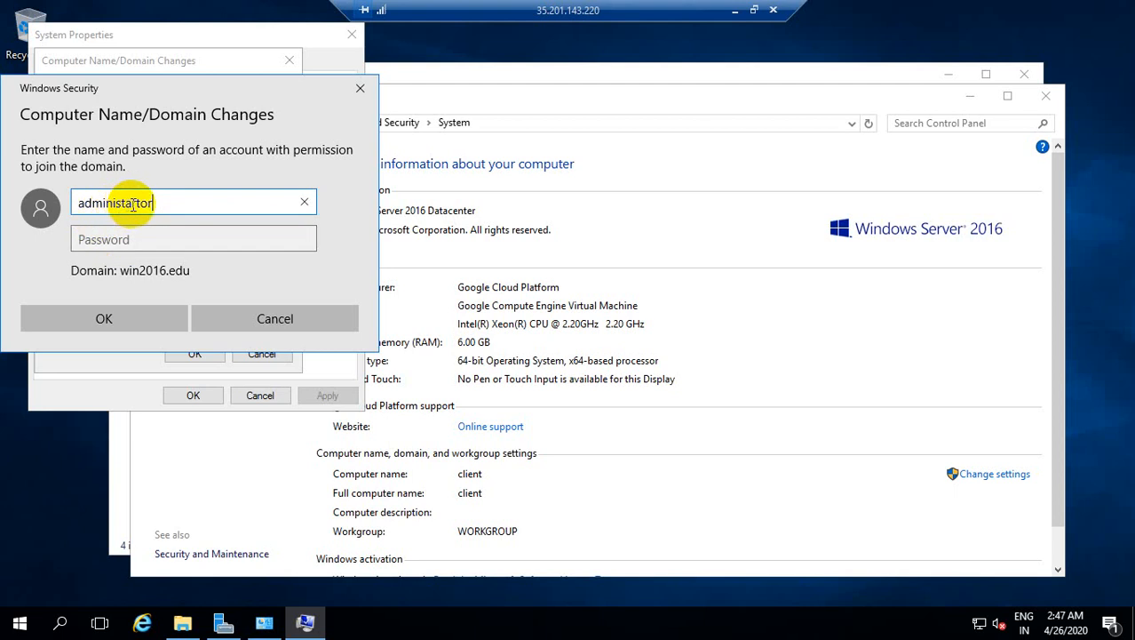
# Step: Authorize the domain join with the user name administrator and the account password, and acknowledge the messages
pyautogui.click(133, 203)
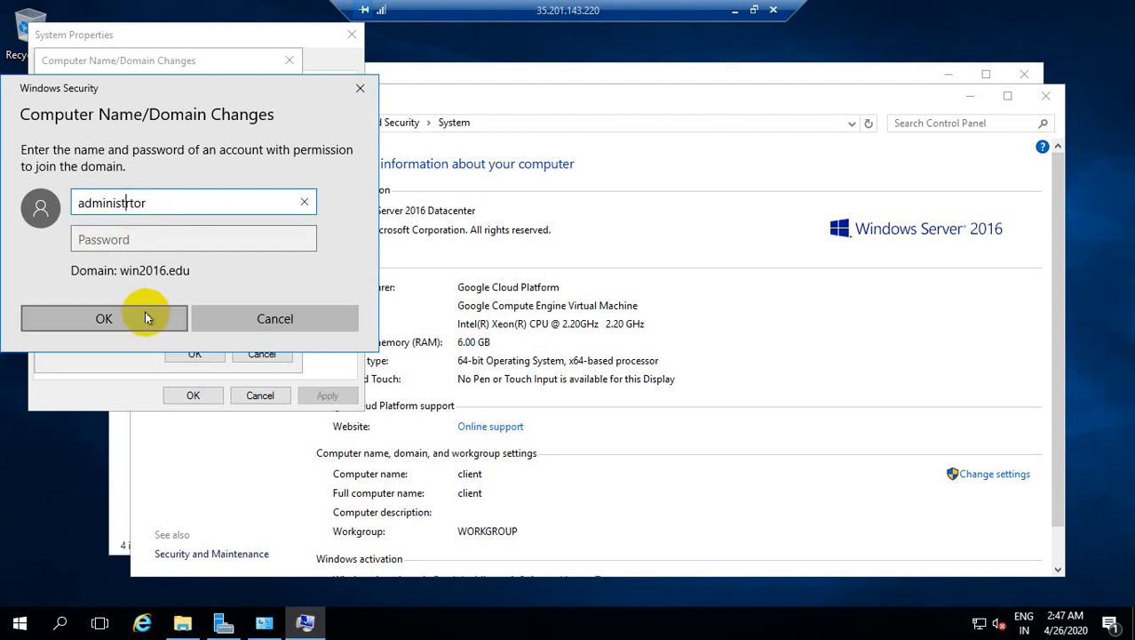
pyautogui.click(122, 235)
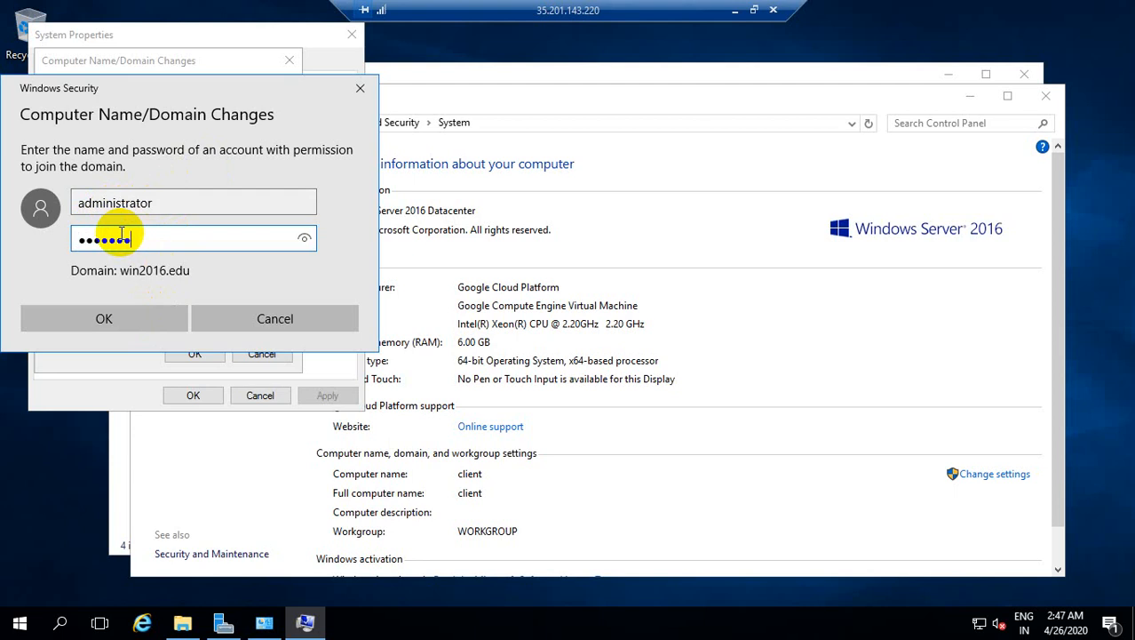
pyautogui.click(127, 319)
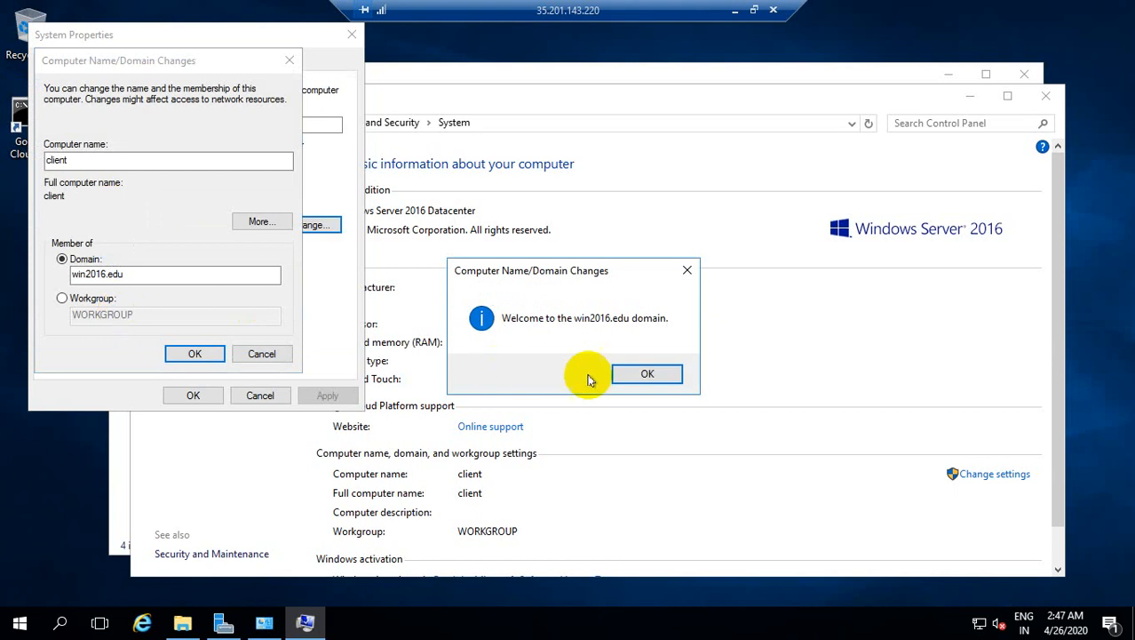
pyautogui.click(637, 370)
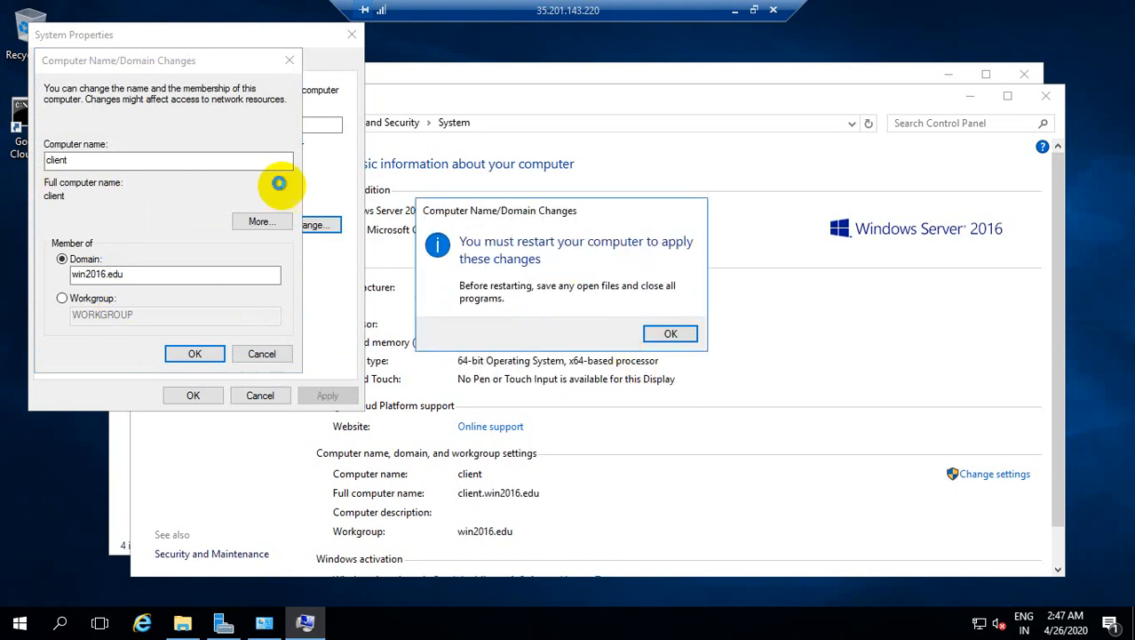
pyautogui.click(668, 335)
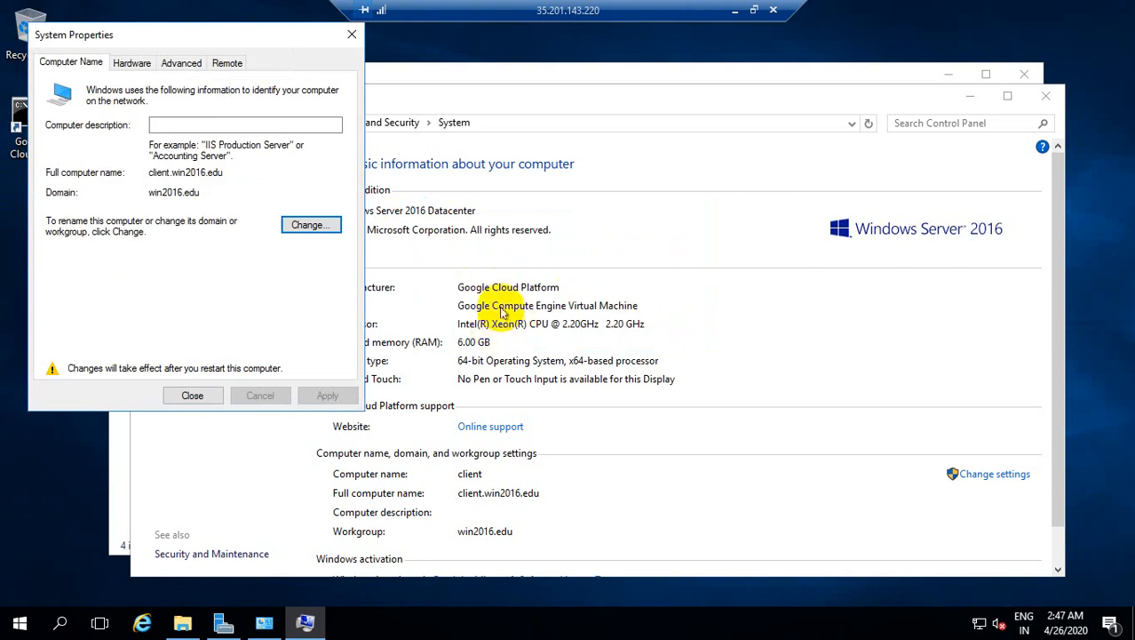
# Step: Close System Properties and restart the client computer to apply the domain change
pyautogui.click(191, 397)
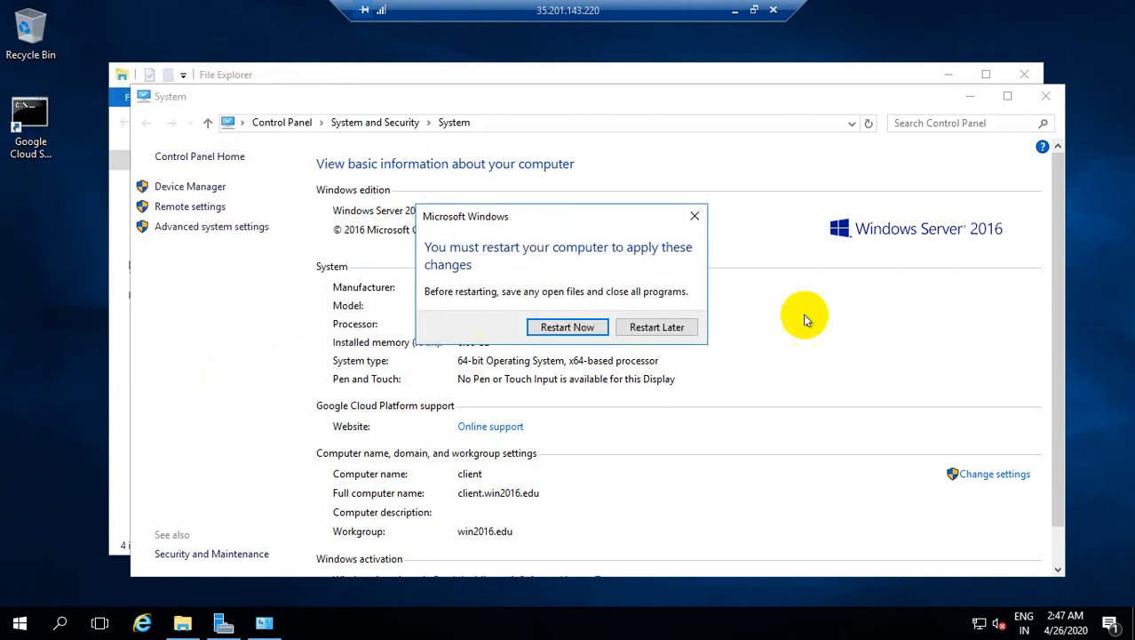
pyautogui.click(576, 324)
pyautogui.click(626, 384)
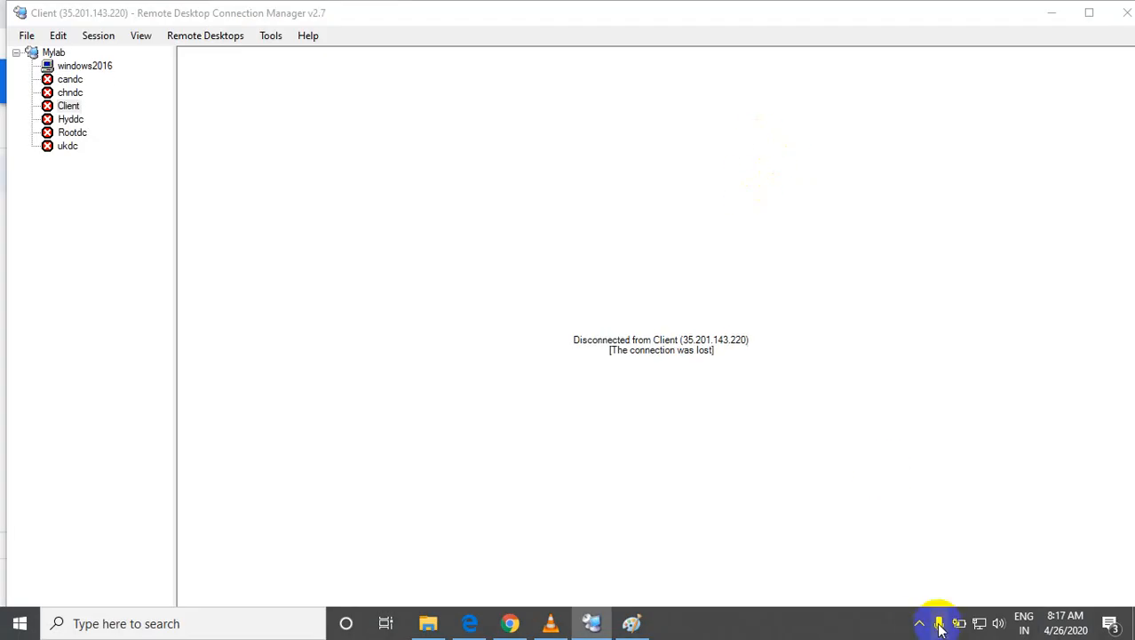
# Step: Try to reconnect to the Client server in Remote Desktop Connection Manager
pyautogui.click(920, 623)
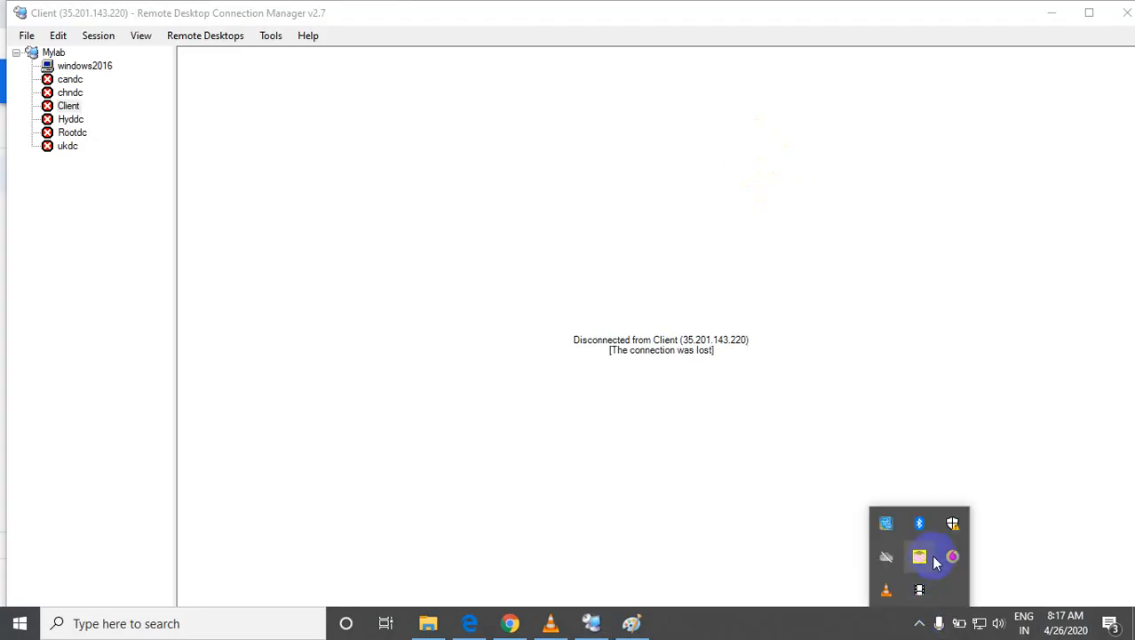
pyautogui.rightClick(71, 106)
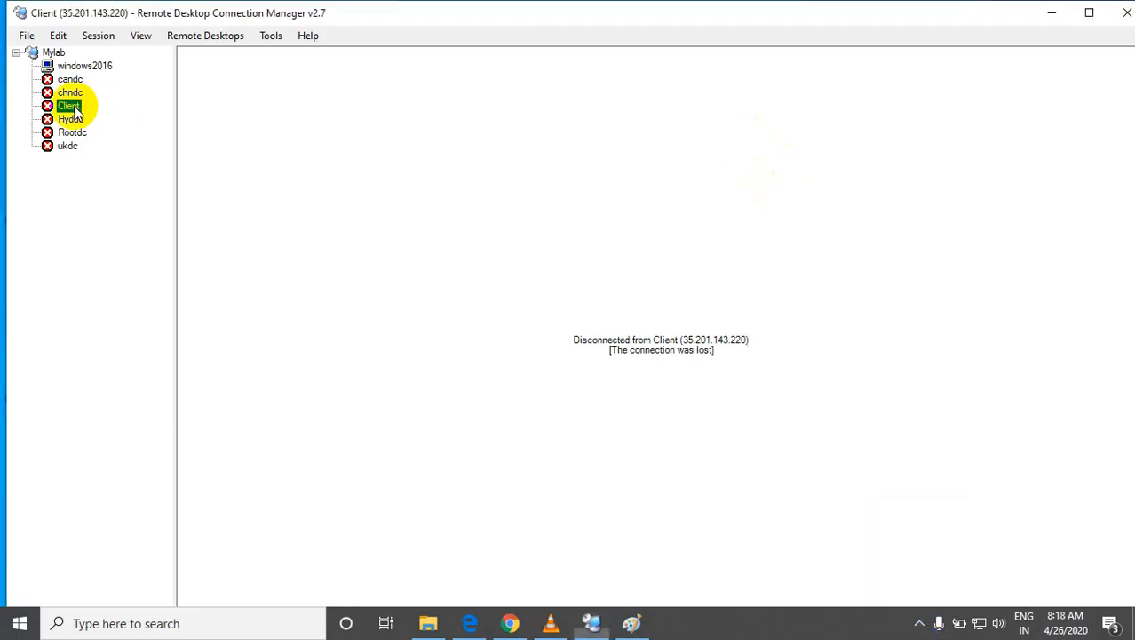
pyautogui.click(112, 116)
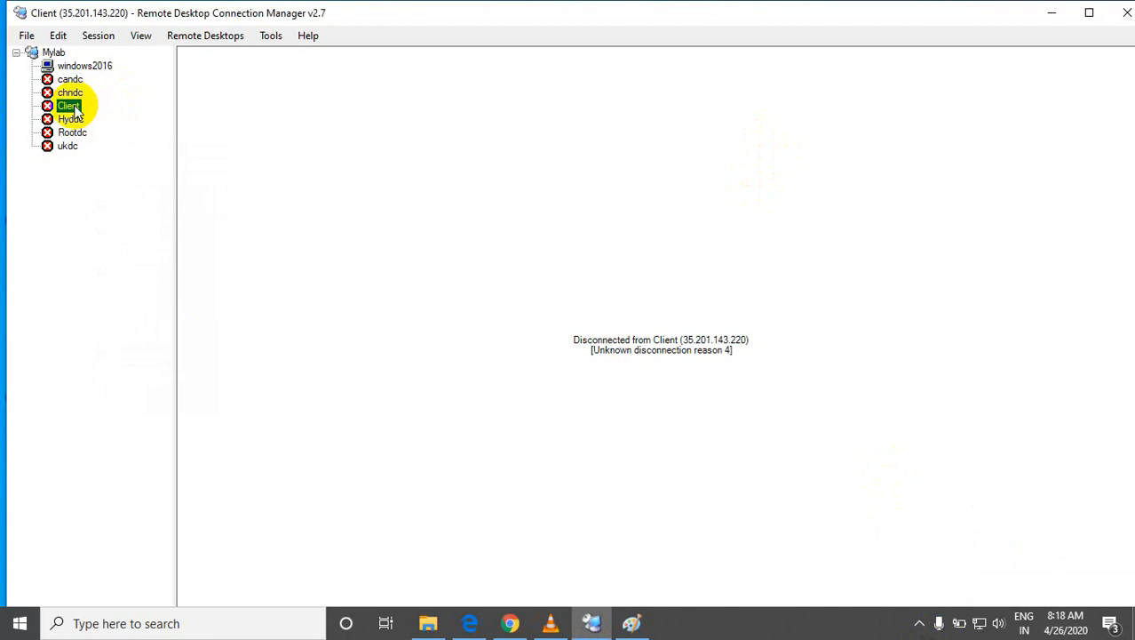
pyautogui.rightClick(76, 113)
pyautogui.click(104, 114)
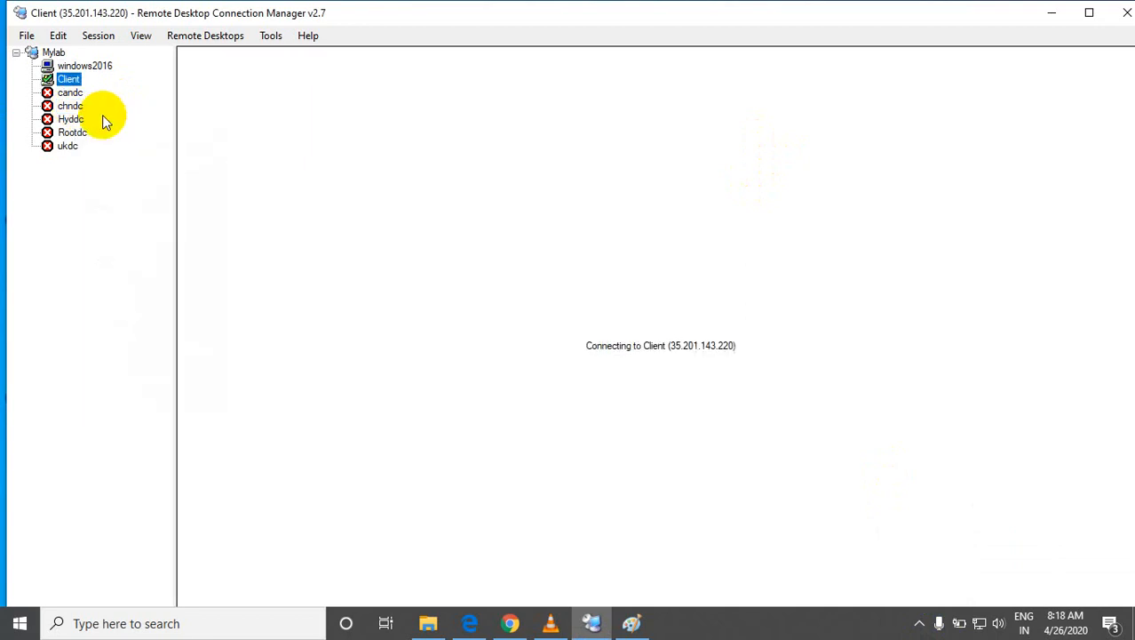
pyautogui.click(524, 426)
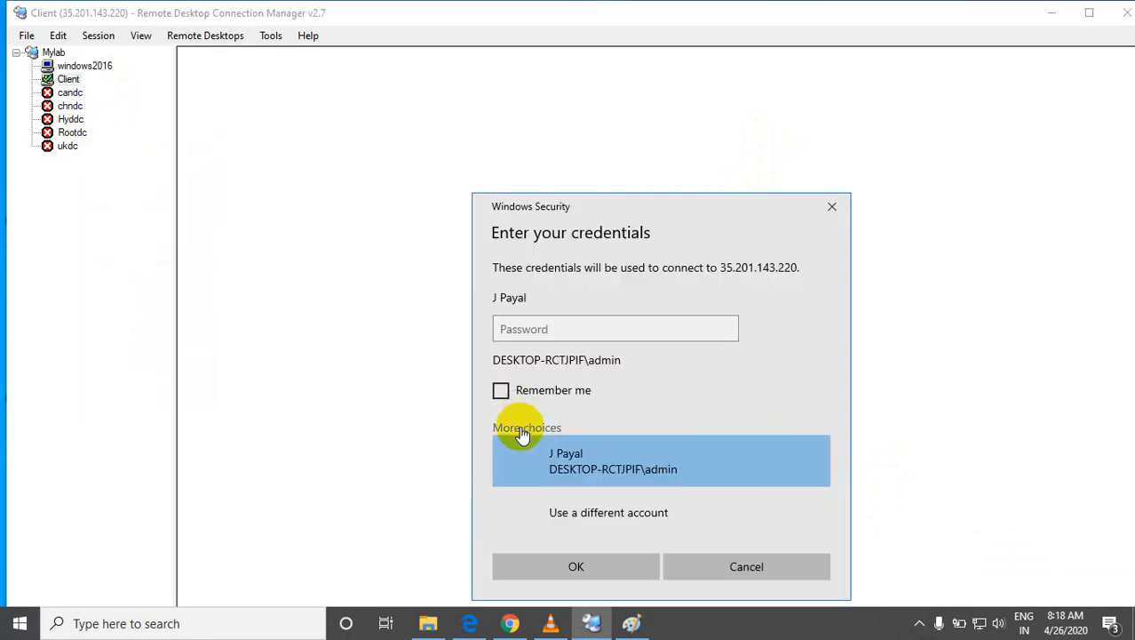
pyautogui.click(560, 516)
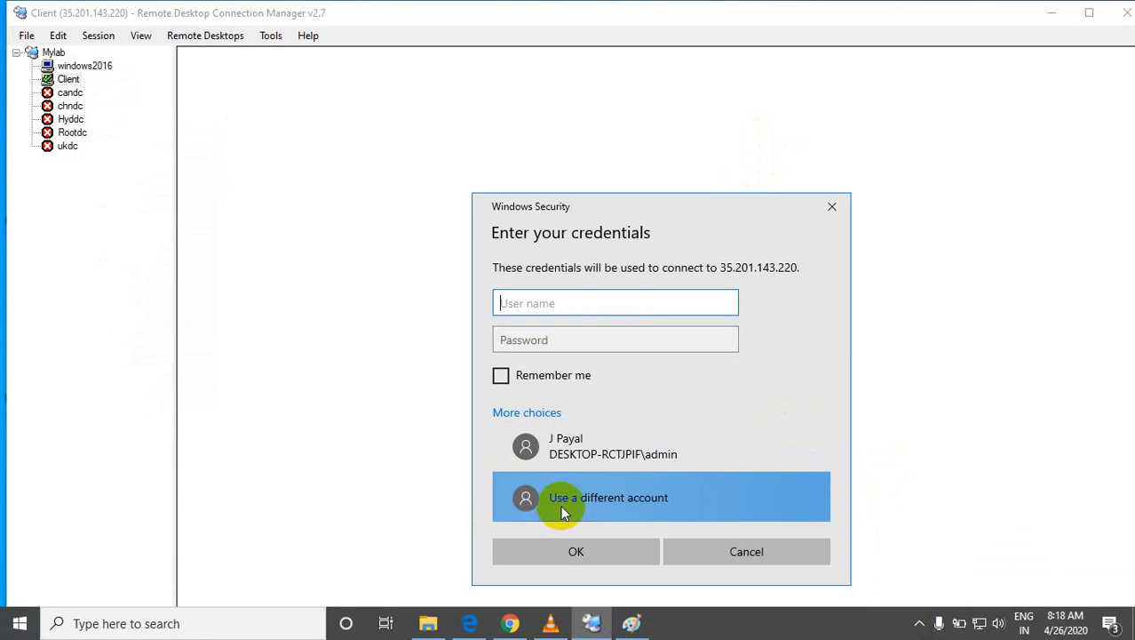
pyautogui.click(573, 302)
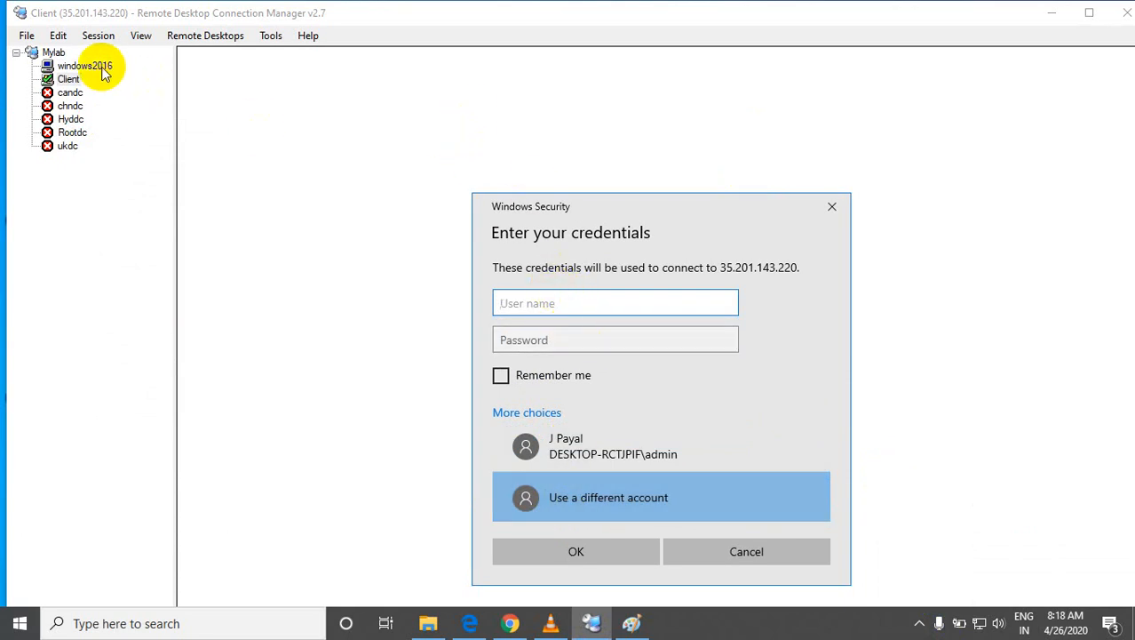
pyautogui.click(740, 549)
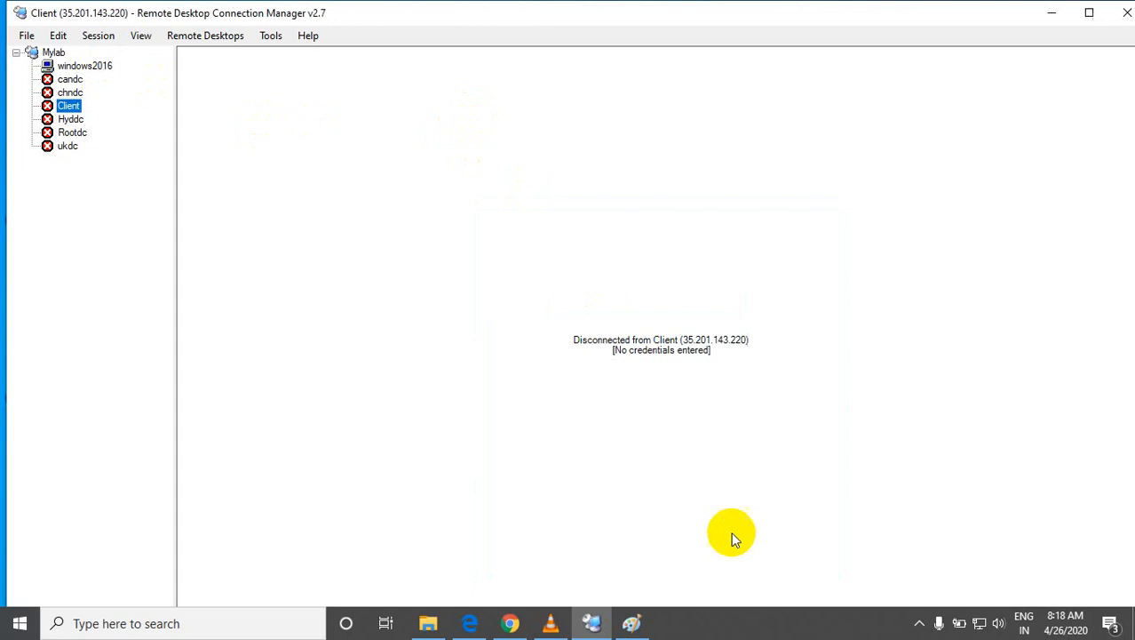
# Step: Show the windows2016 session full screen and open Active Directory Users and Computers by running dsa.msc
pyautogui.click(102, 73)
pyautogui.rightClick(102, 75)
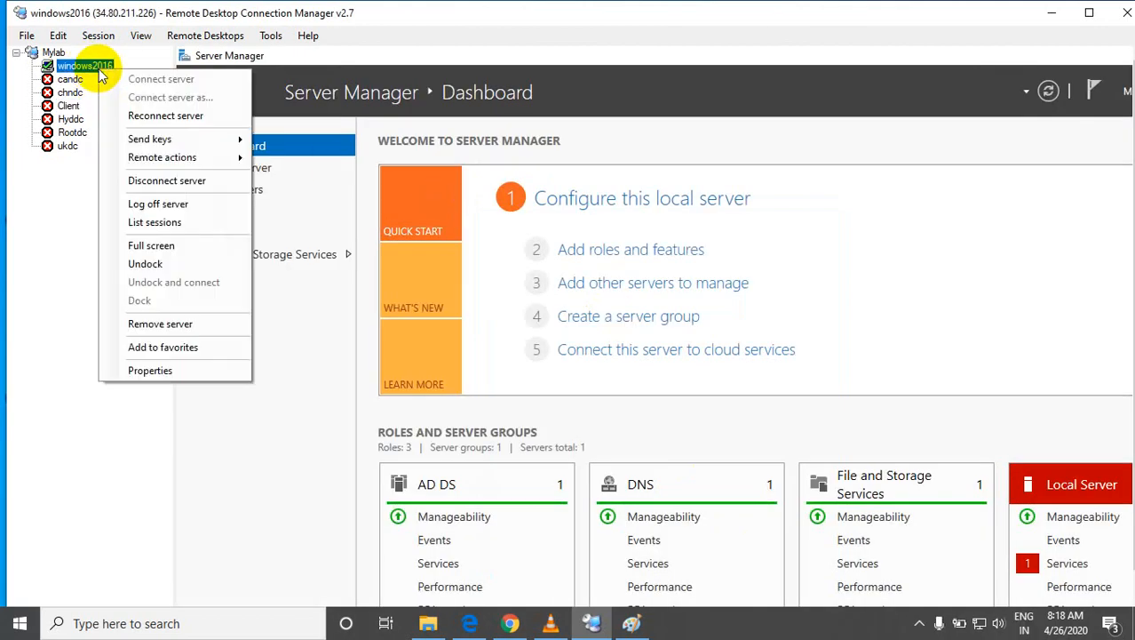
pyautogui.click(142, 245)
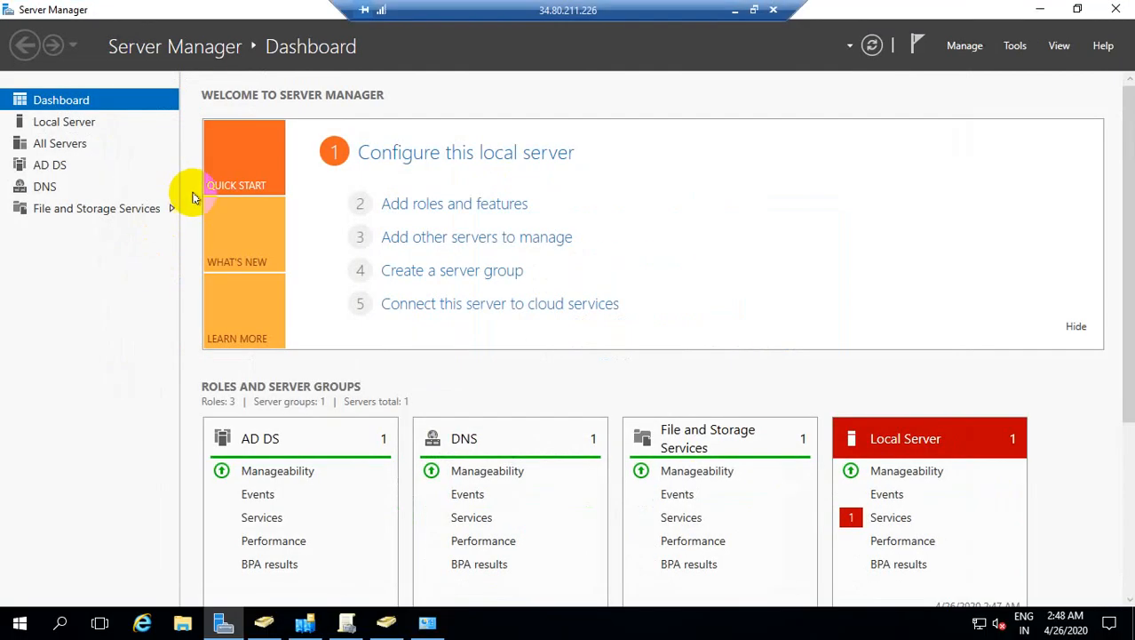
pyautogui.press('super+r')
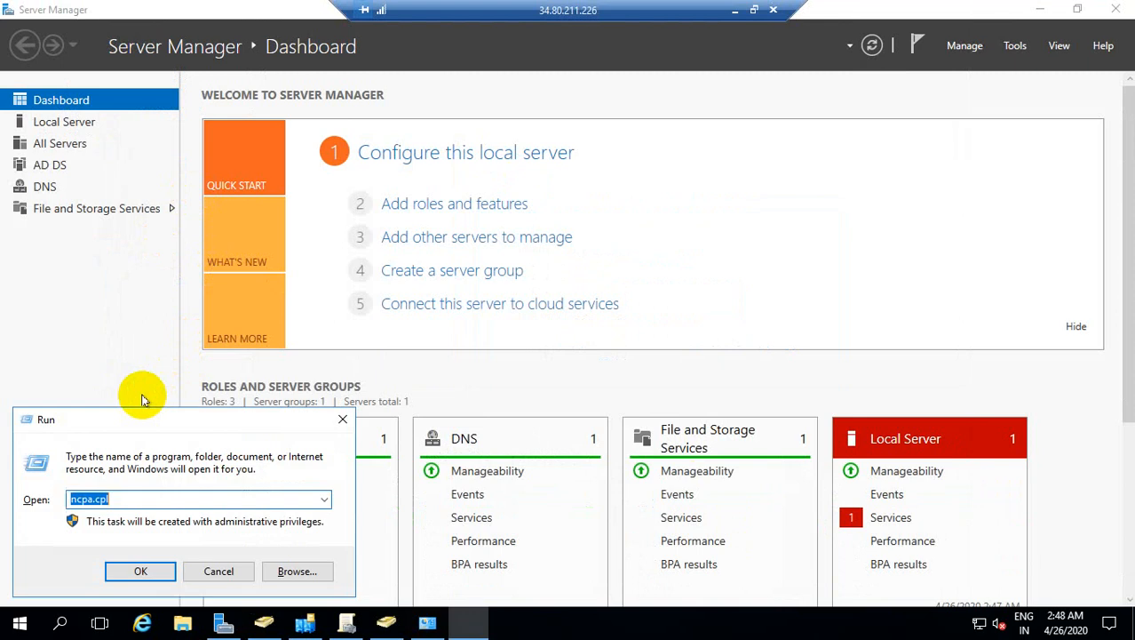
pyautogui.write('dsa')
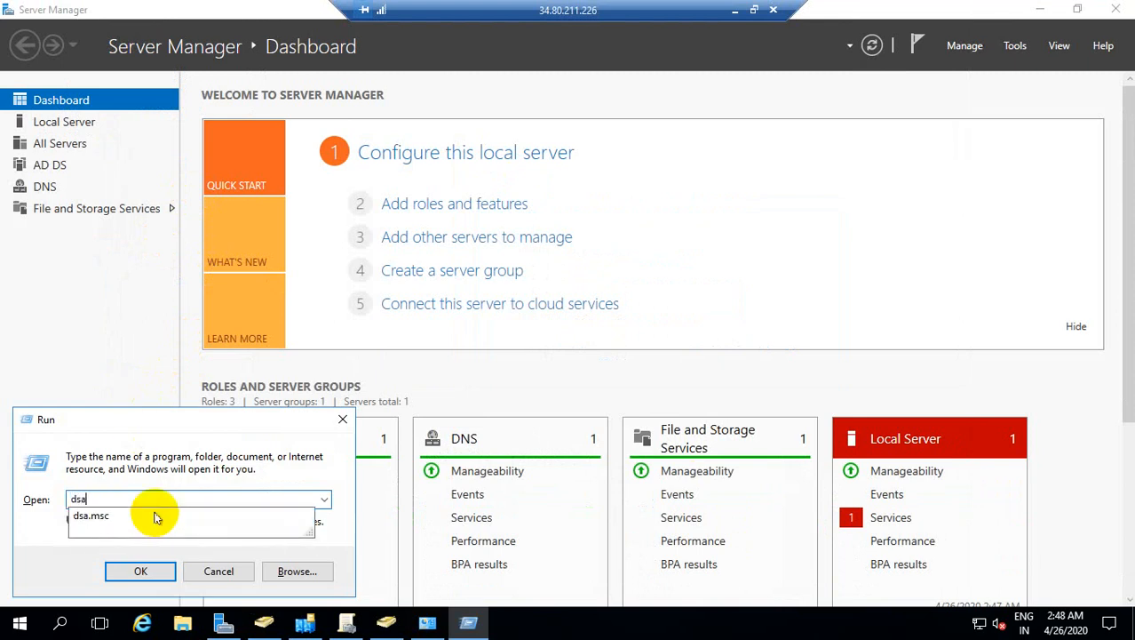
pyautogui.press('Down')
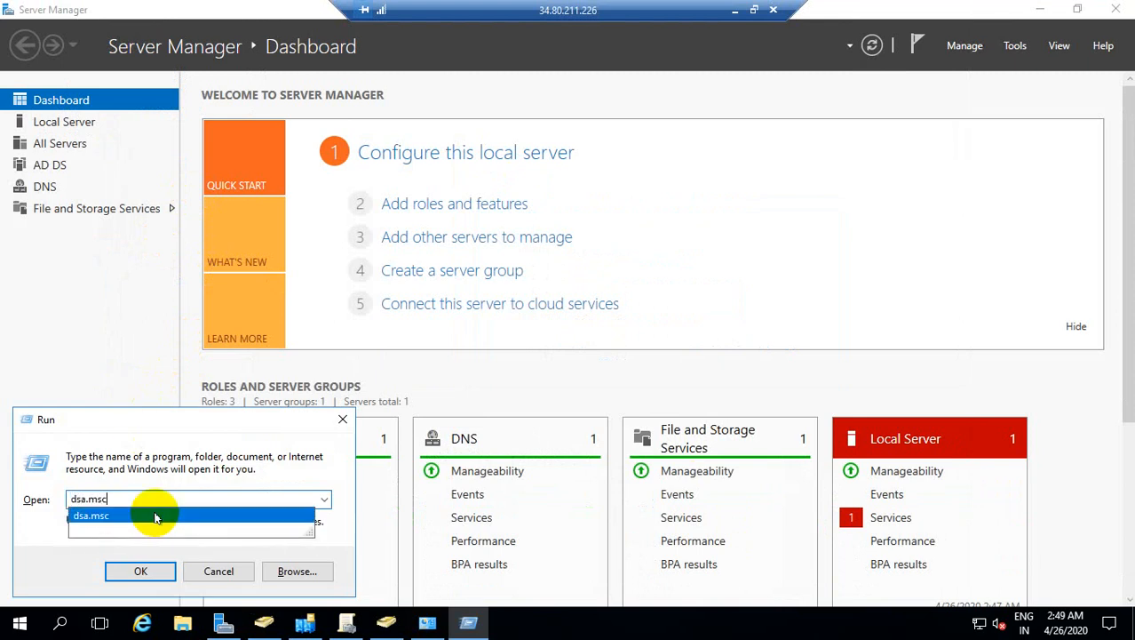
pyautogui.press('Return')
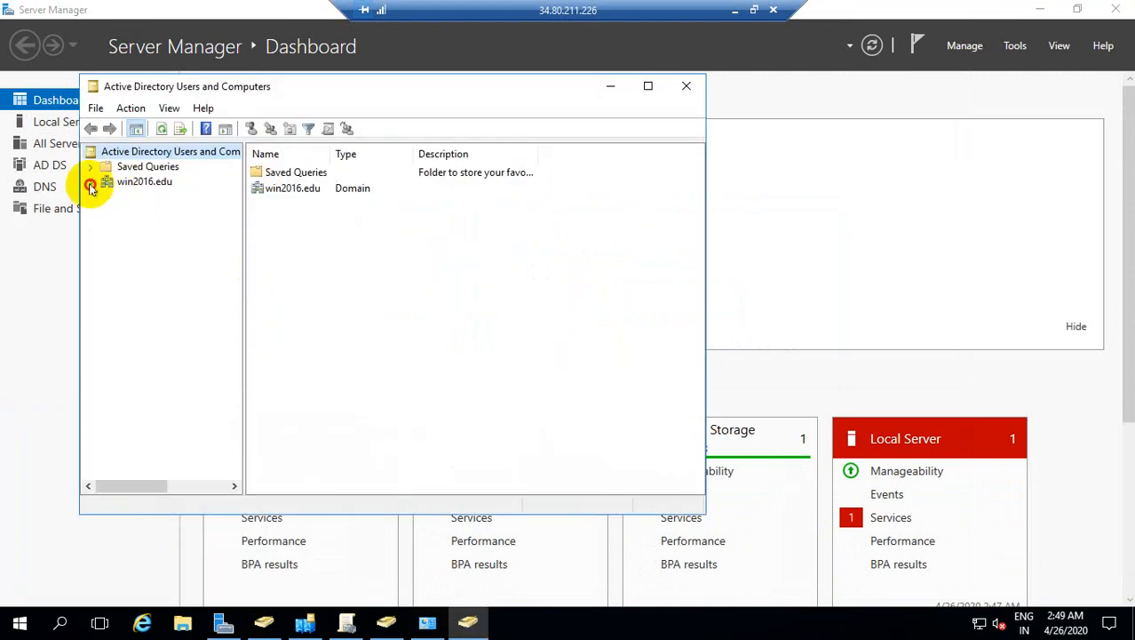
# Step: Look up the Test account in the Users container of win2016.edu, and minimize the console and the full-screen session
pyautogui.click(89, 183)
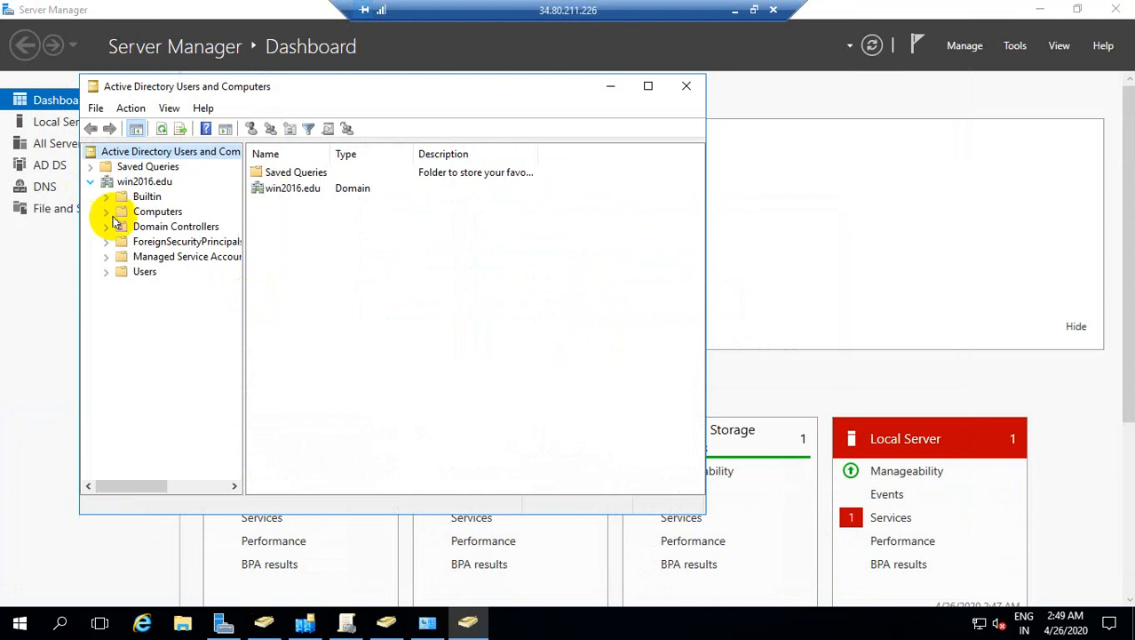
pyautogui.click(143, 273)
pyautogui.scroll(-5, 711, 388)
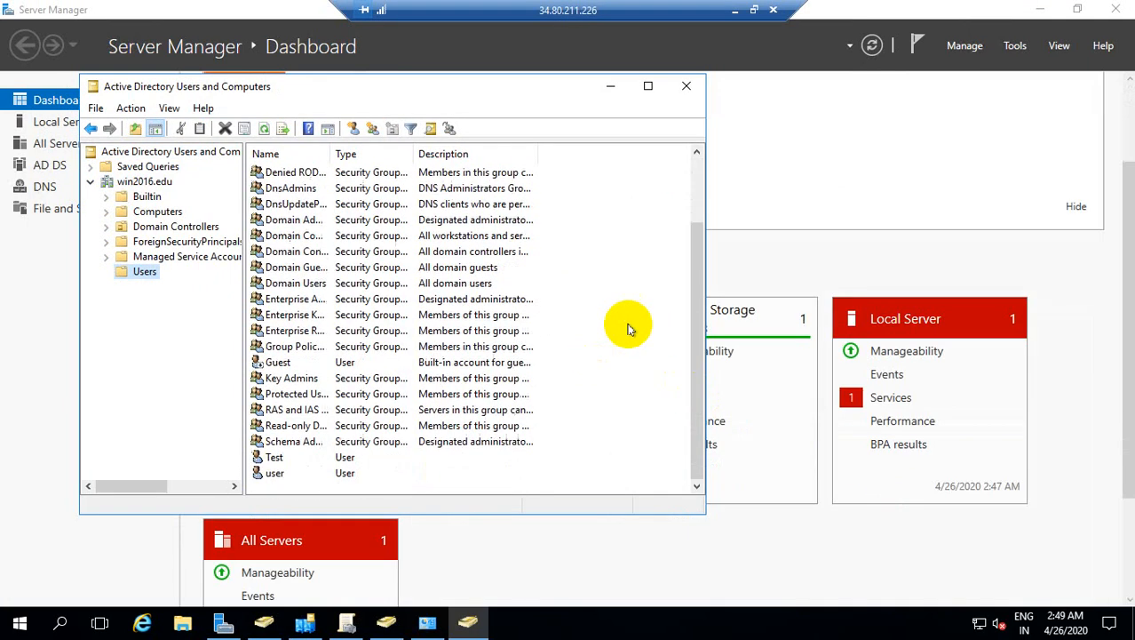
pyautogui.click(275, 458)
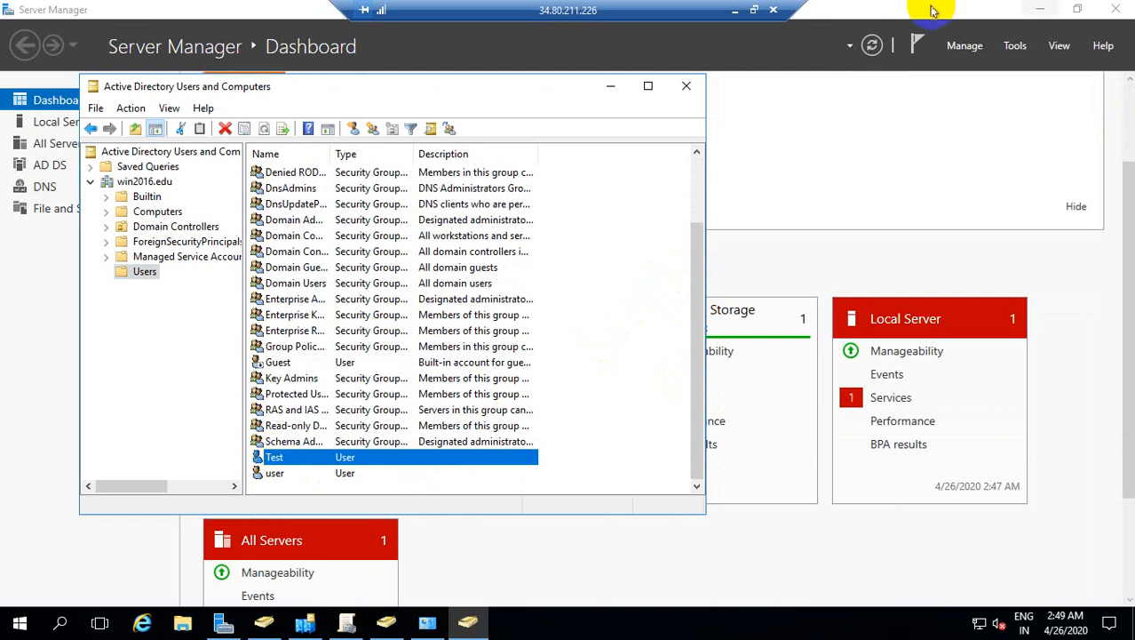
pyautogui.click(611, 85)
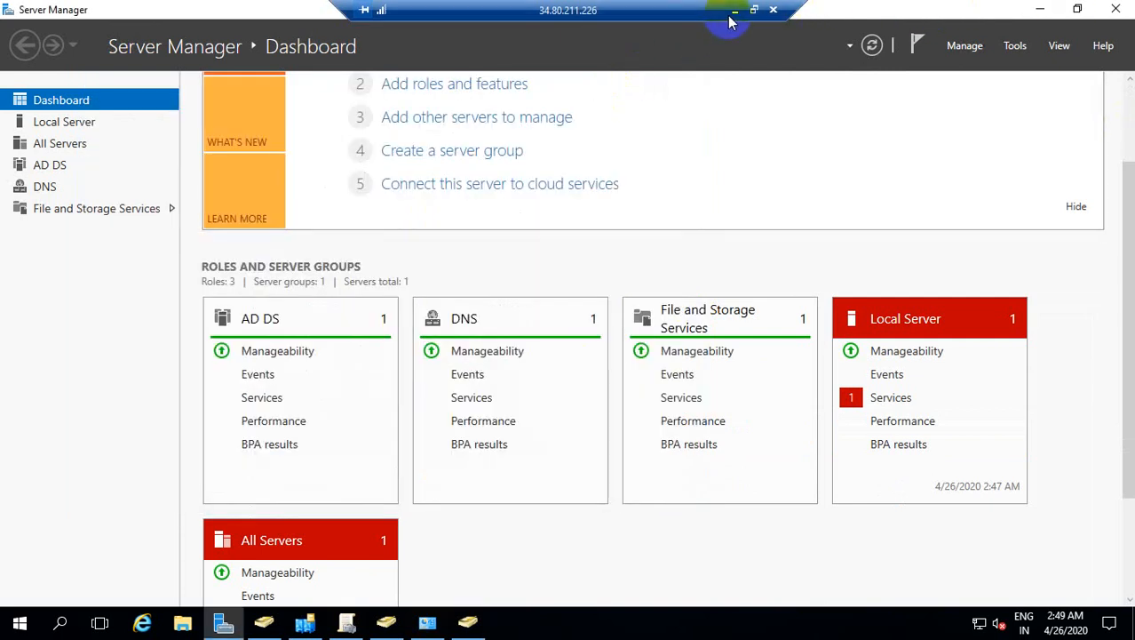
pyautogui.click(735, 11)
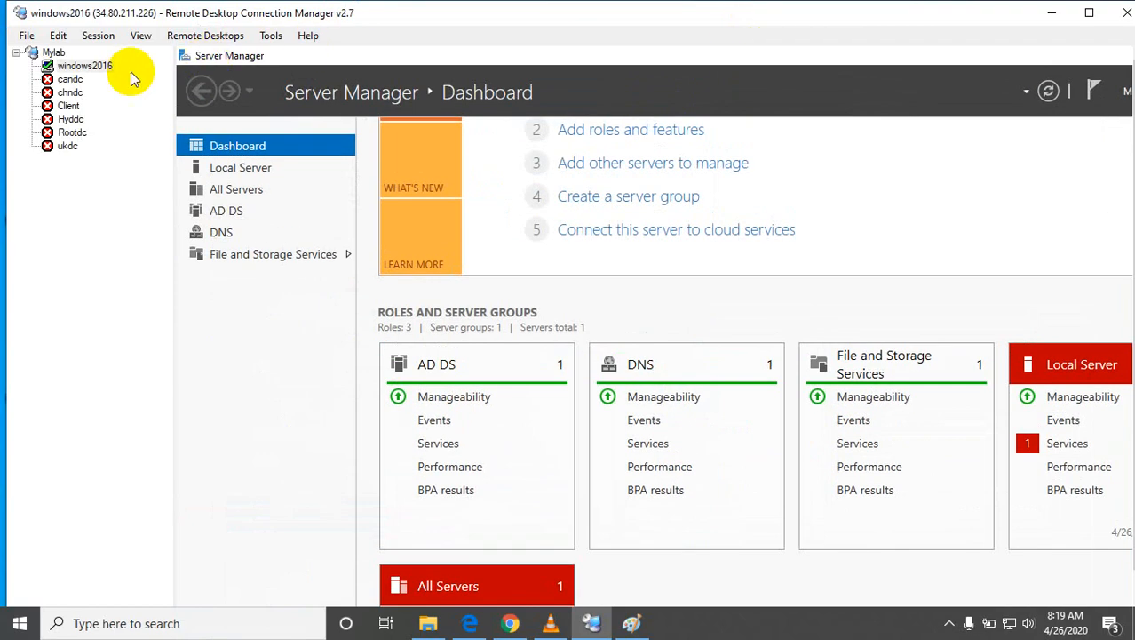
# Step: Start a connection to the Client server with a different account, using the user name win2016\Test
pyautogui.doubleClick(69, 106)
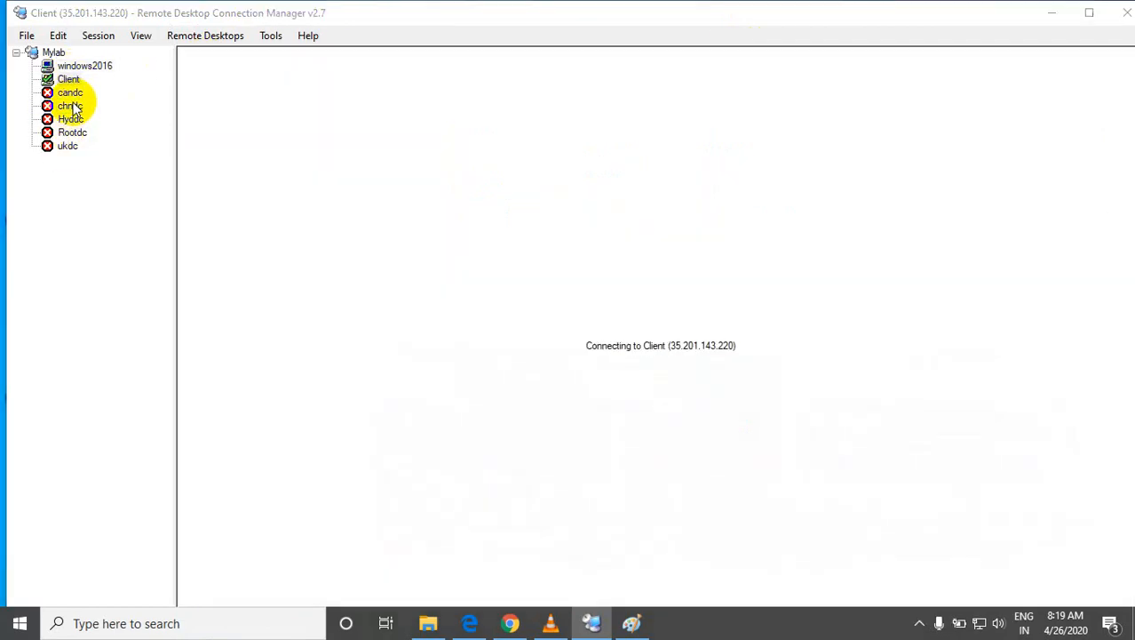
pyautogui.click(513, 474)
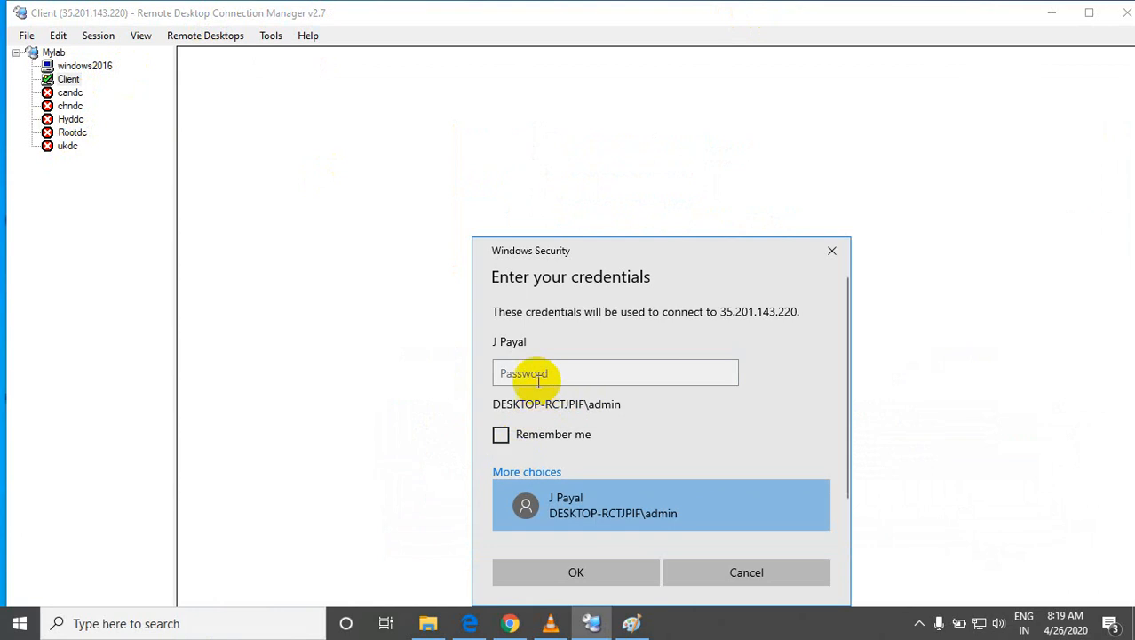
pyautogui.scroll(-1, 551, 480)
pyautogui.click(565, 517)
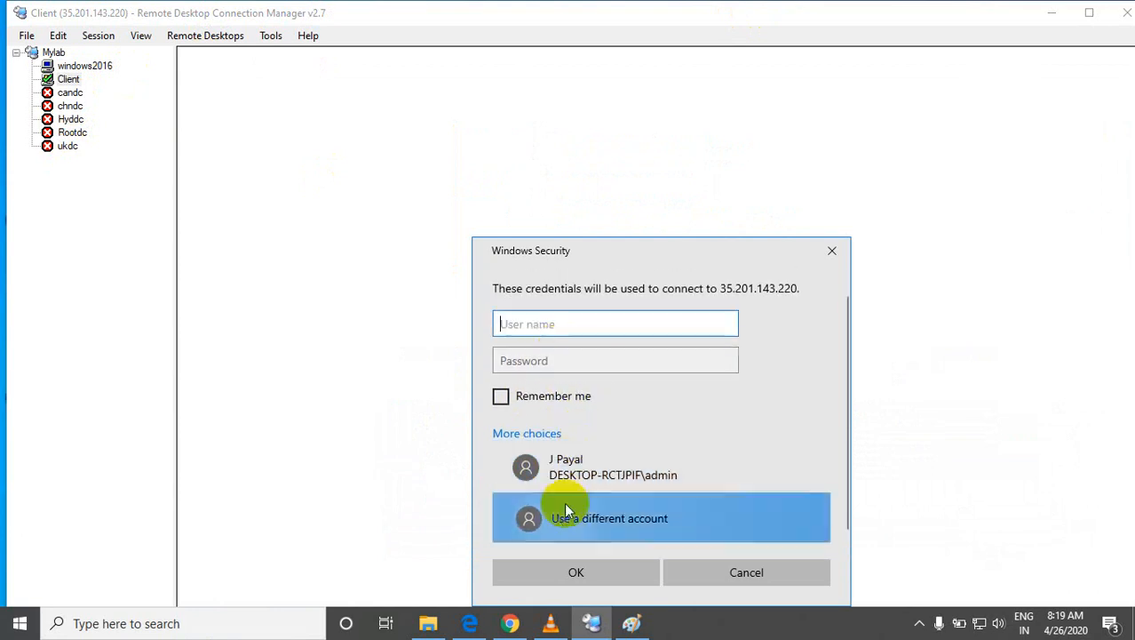
pyautogui.write('wi')
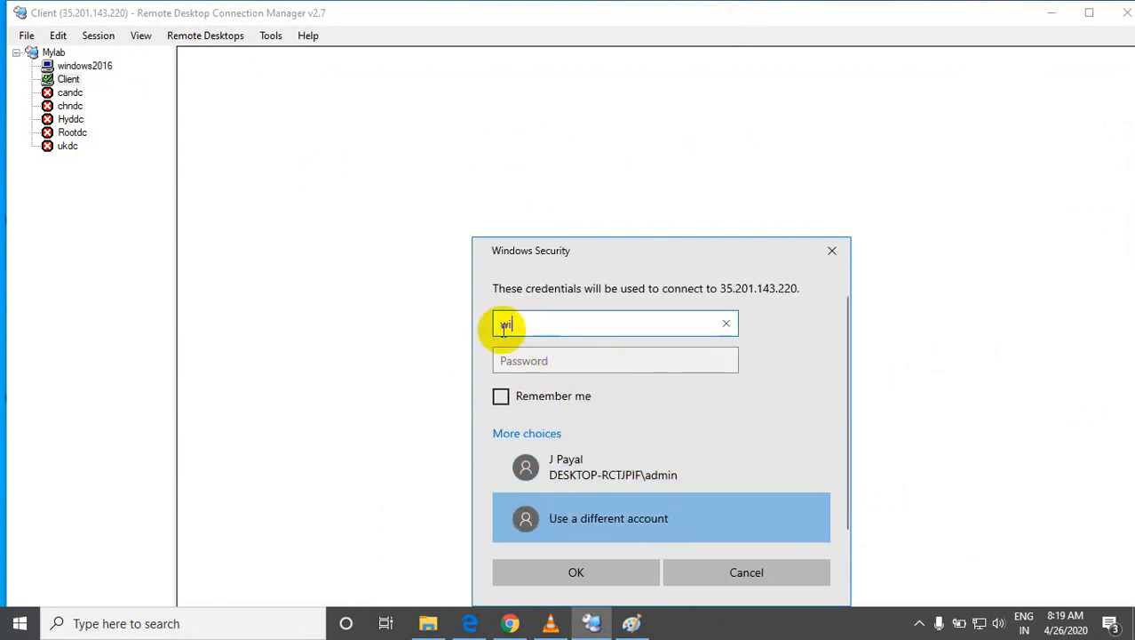
pyautogui.write('n201')
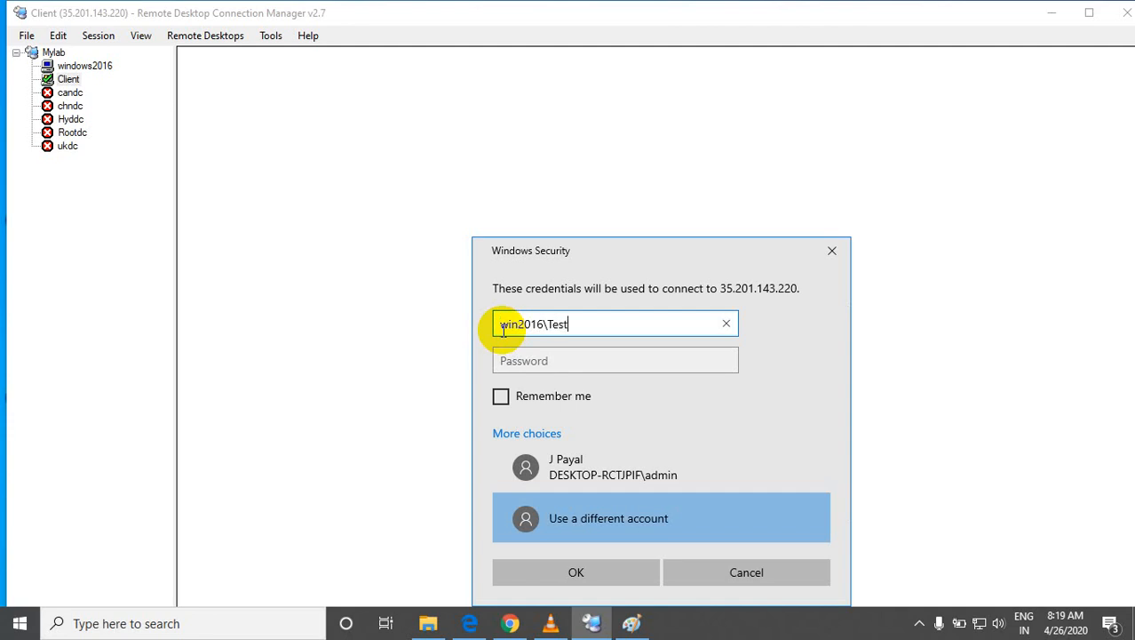
pyautogui.write('6\\Test')
# Step: Try to log in to the Client server with the Test account's password, accepting the unverified certificate
pyautogui.click(517, 384)
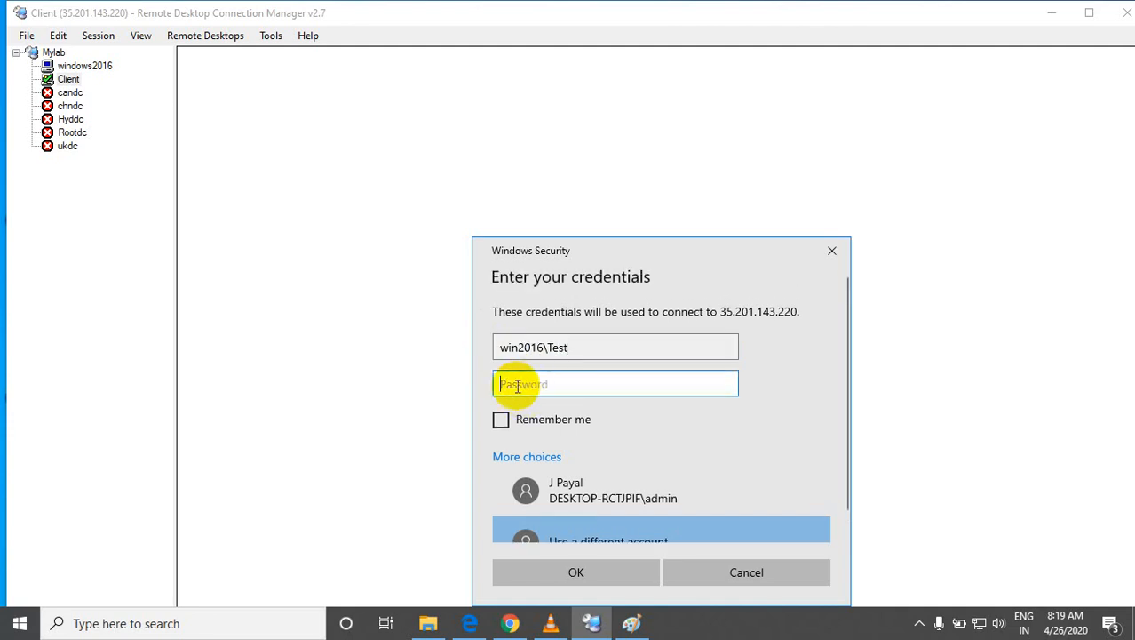
pyautogui.write('P••')
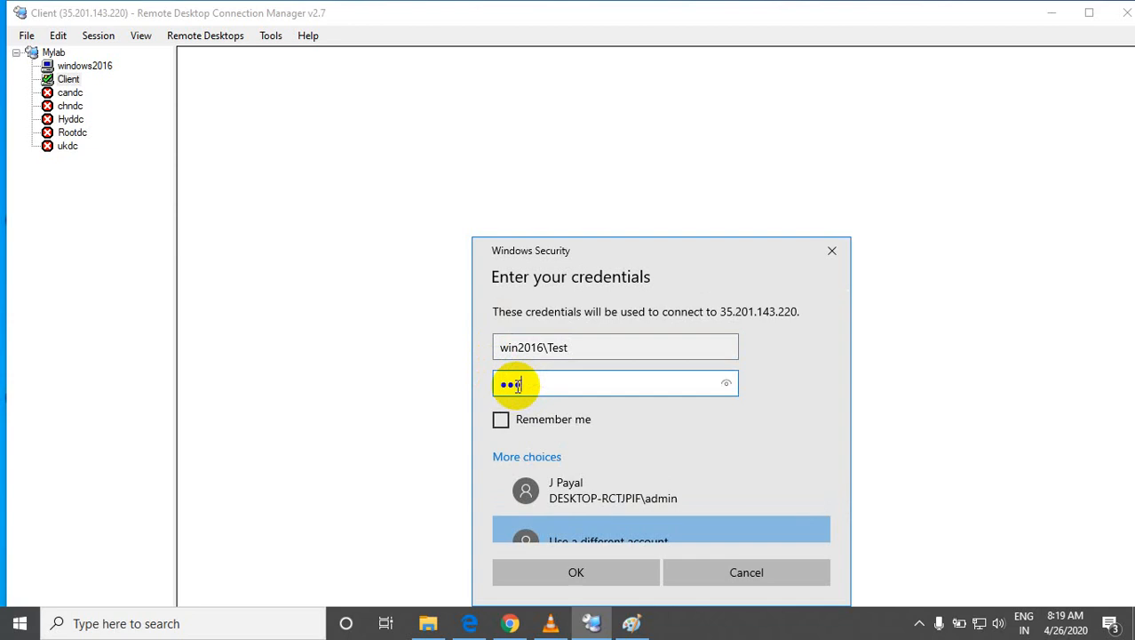
pyautogui.write('•••')
pyautogui.press('BackSpace')
pyautogui.press('BackSpace')
pyautogui.press('BackSpace')
pyautogui.press('BackSpace')
pyautogui.press('BackSpace')
pyautogui.press('BackSpace')
pyautogui.press('BackSpace')
pyautogui.press('BackSpace')
pyautogui.press('BackSpace')
pyautogui.write('•••••••')
pyautogui.click(565, 572)
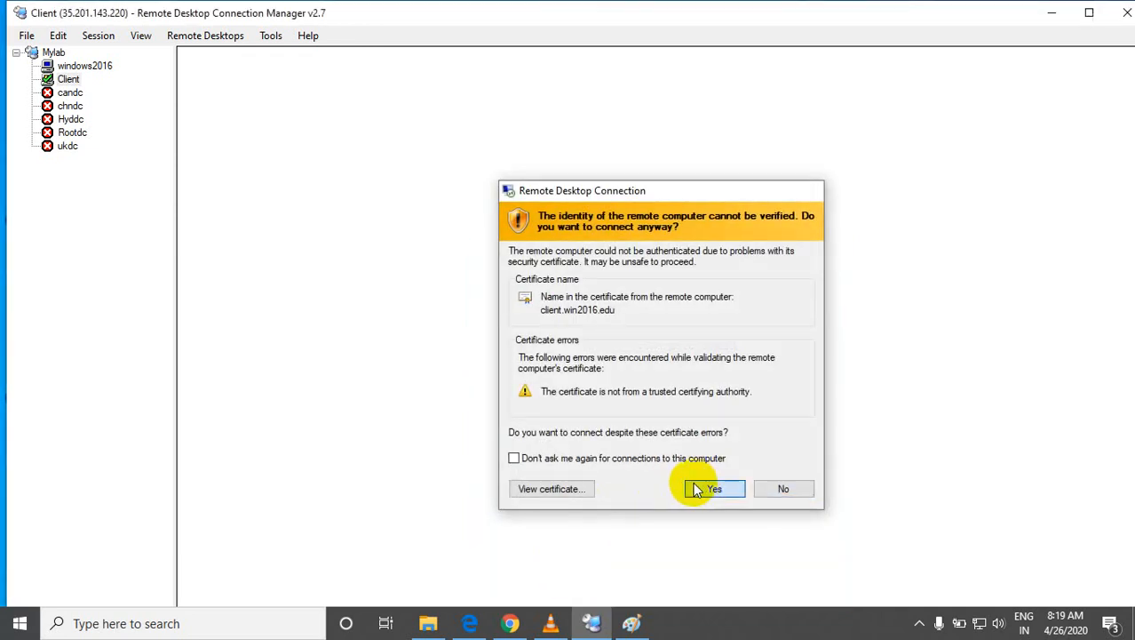
pyautogui.click(696, 487)
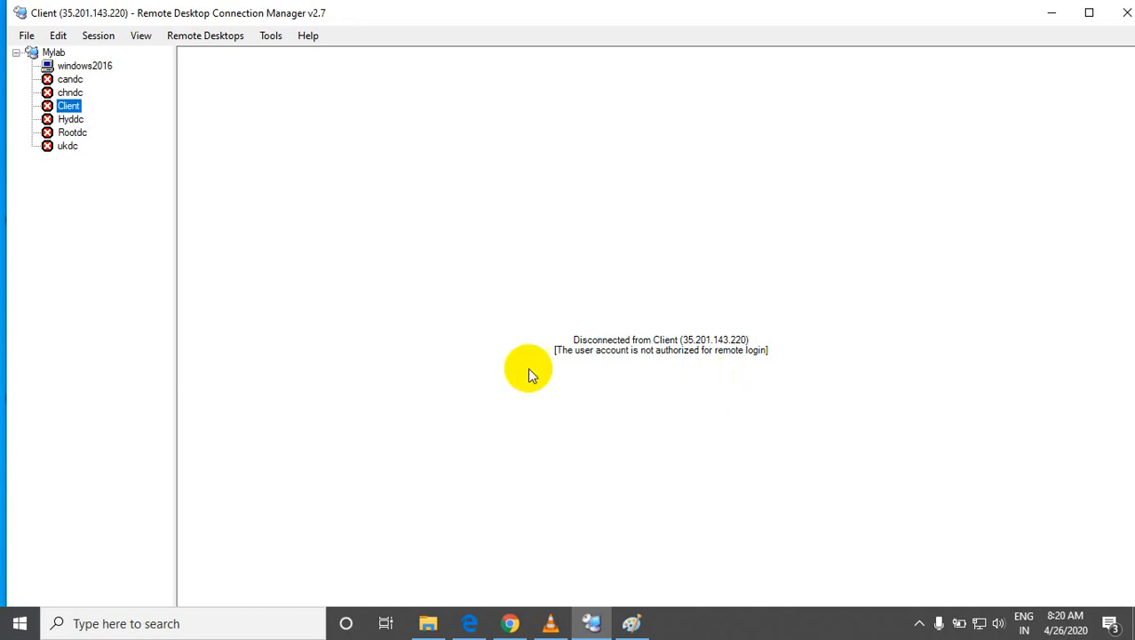
# Step: Connect to the Client server as Administrator with the account password, accepting the unverified certificate, and show its session full screen
pyautogui.rightClick(65, 109)
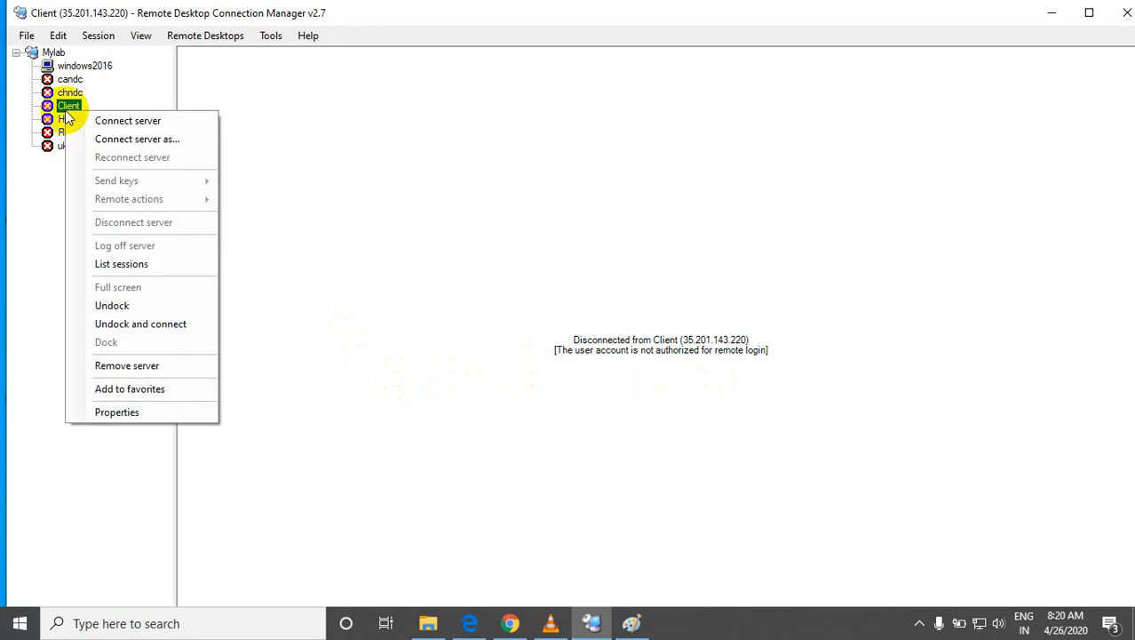
pyautogui.click(125, 122)
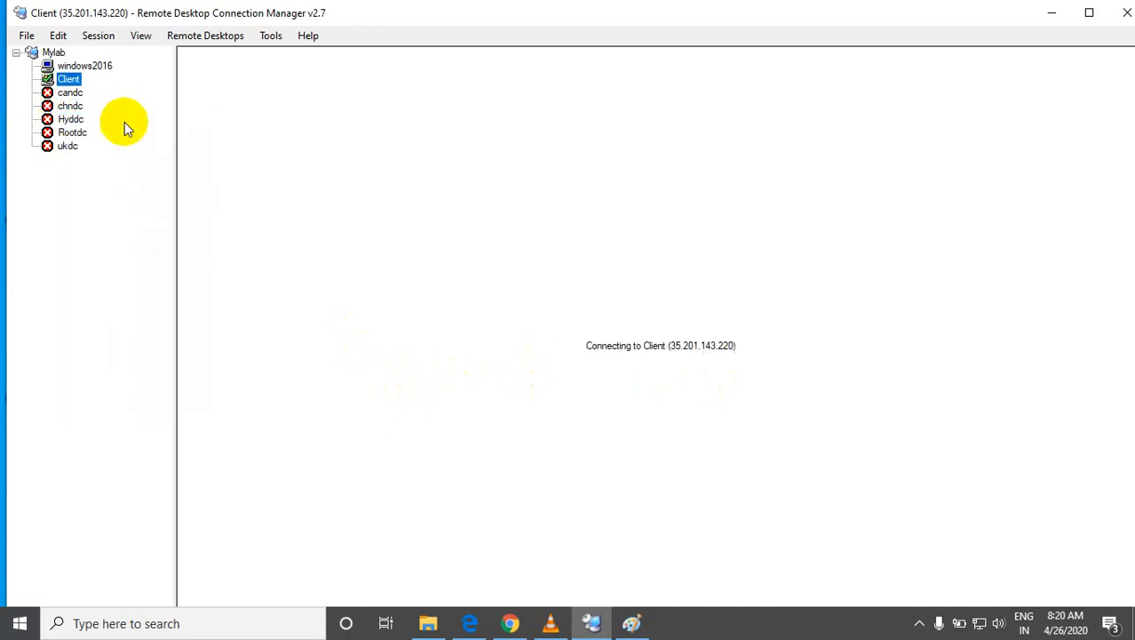
pyautogui.click(520, 473)
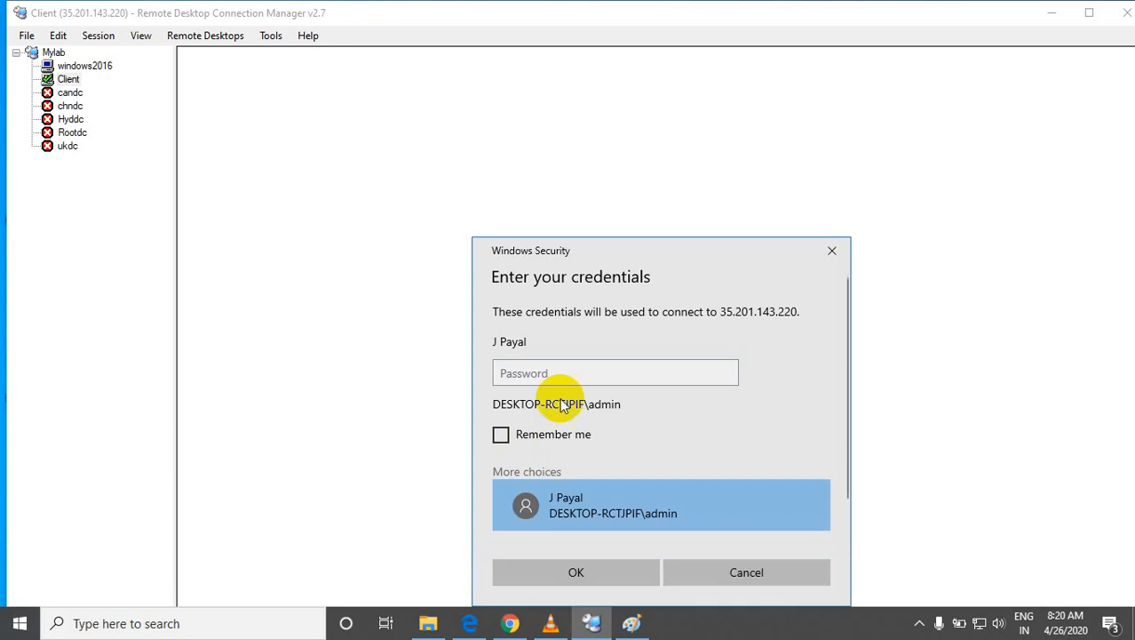
pyautogui.click(583, 514)
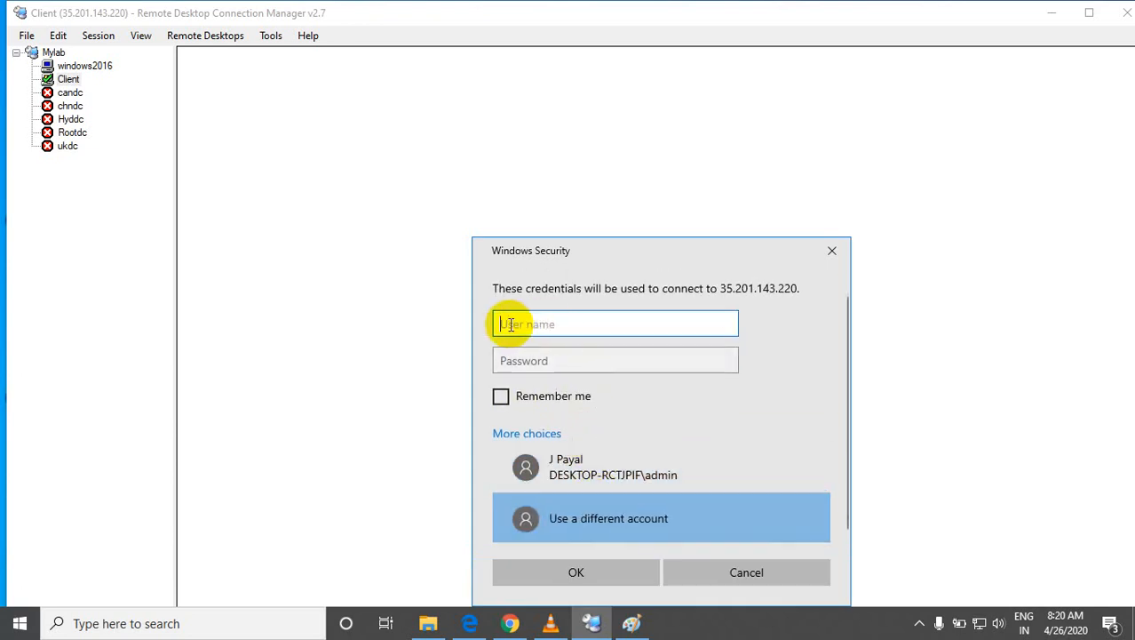
pyautogui.write('Adm')
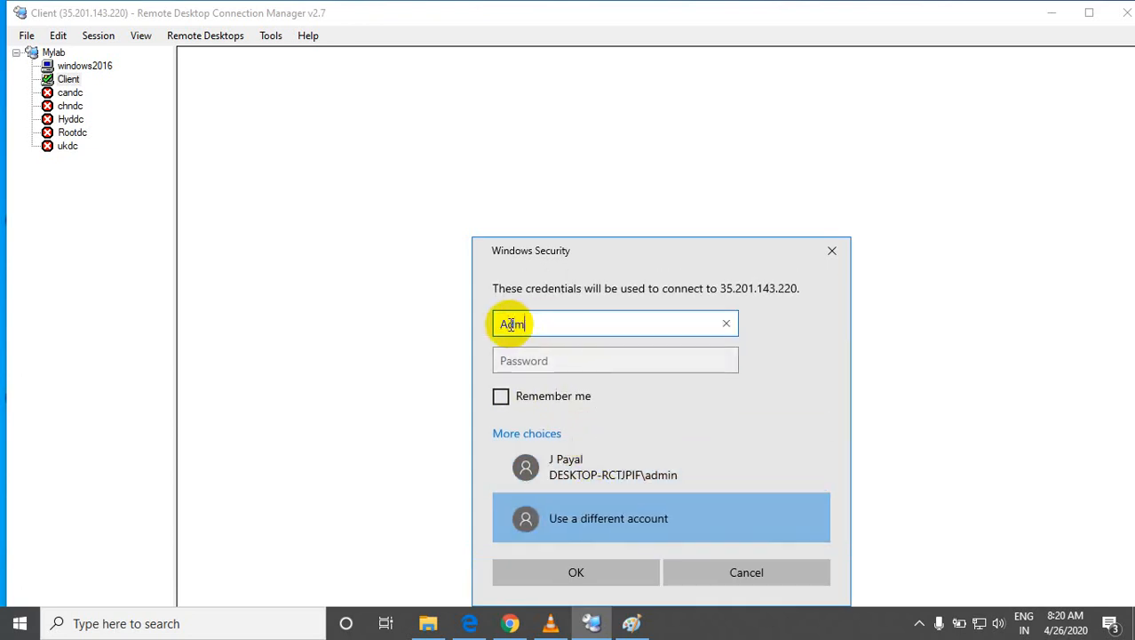
pyautogui.write('inistrator')
pyautogui.click(539, 357)
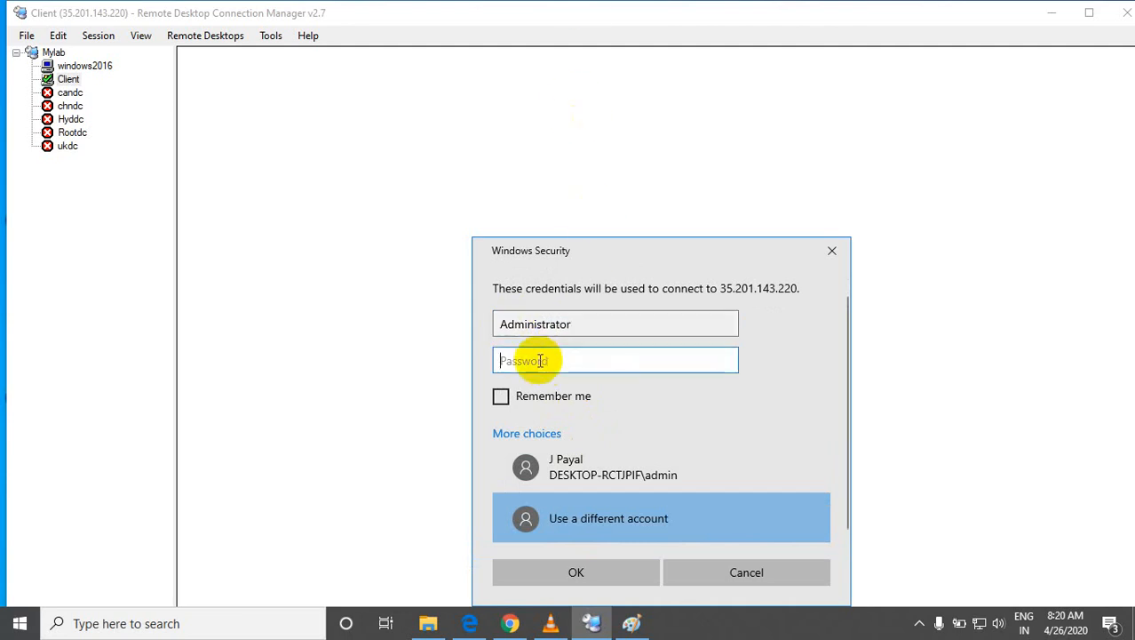
pyautogui.write('•••••••••')
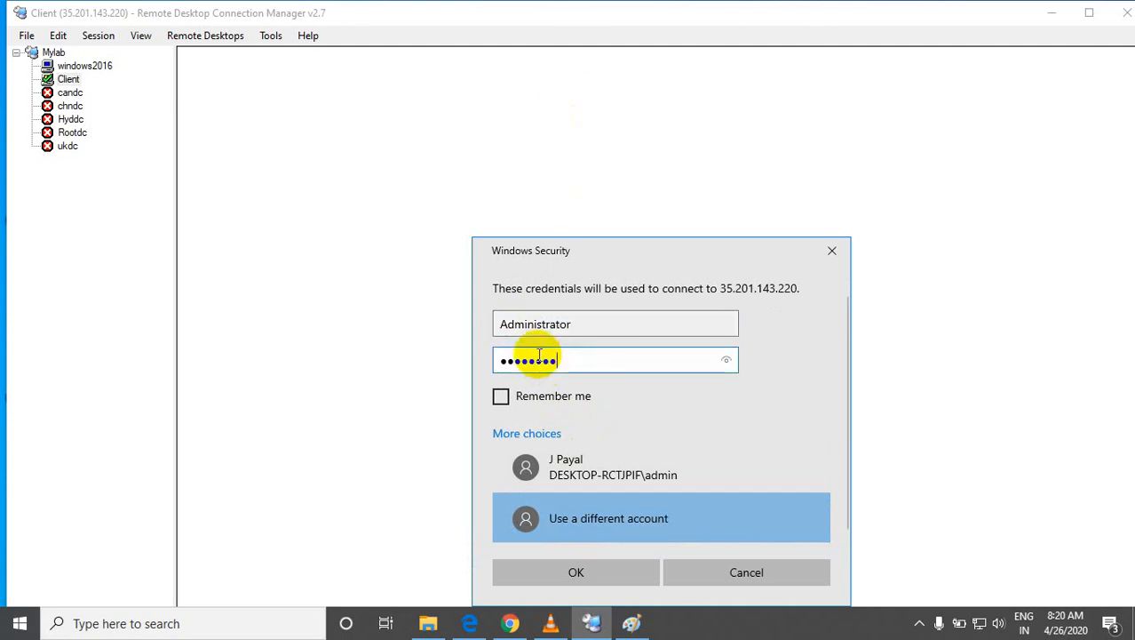
pyautogui.press('Return')
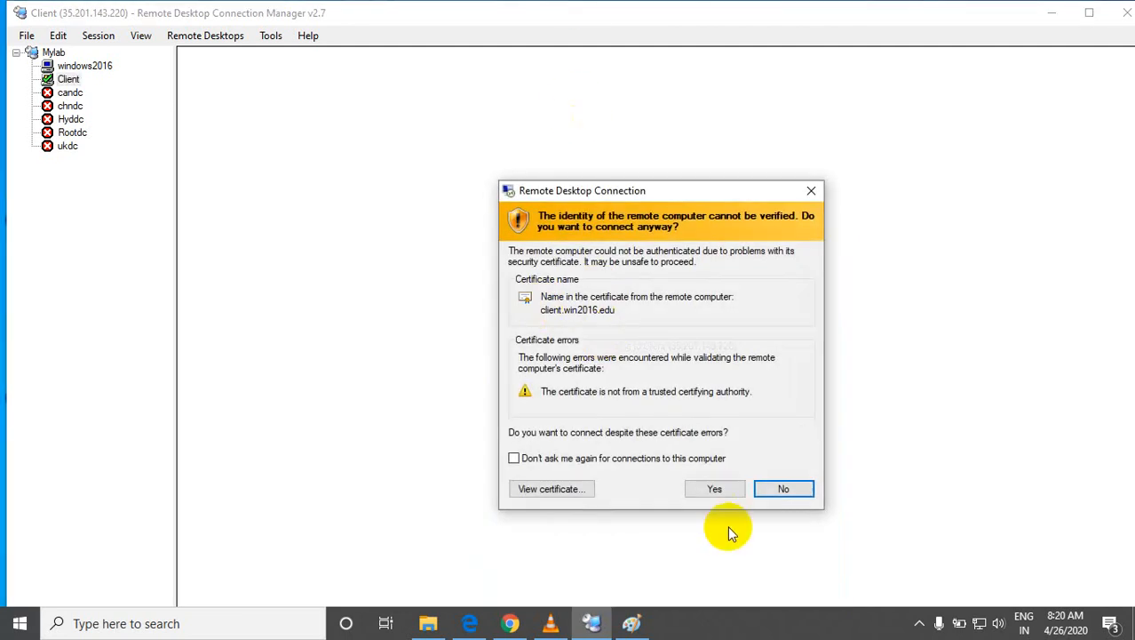
pyautogui.click(727, 496)
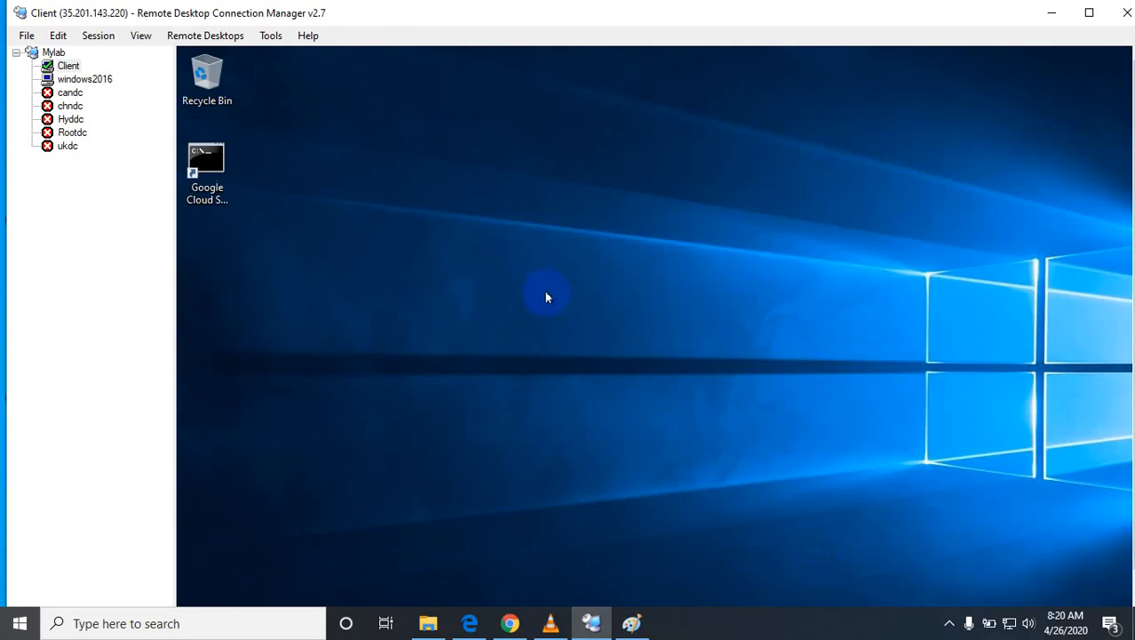
pyautogui.rightClick(71, 68)
pyautogui.click(123, 242)
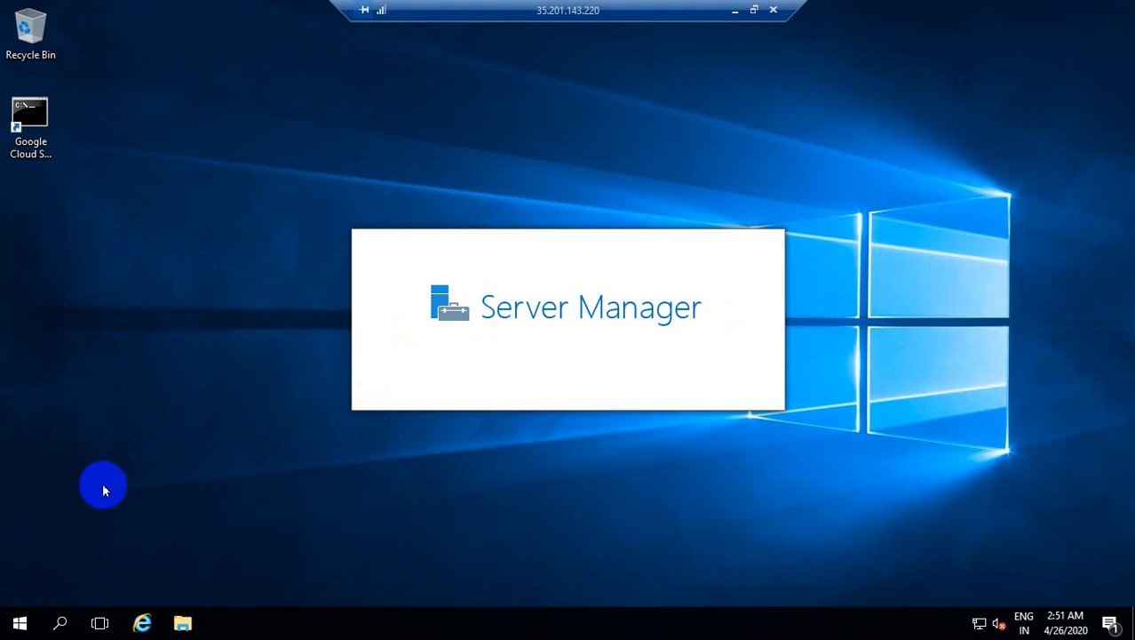
# Step: Open this computer's remote settings from its system properties and start adding a user to the Remote Desktop Users
pyautogui.press('super+e')
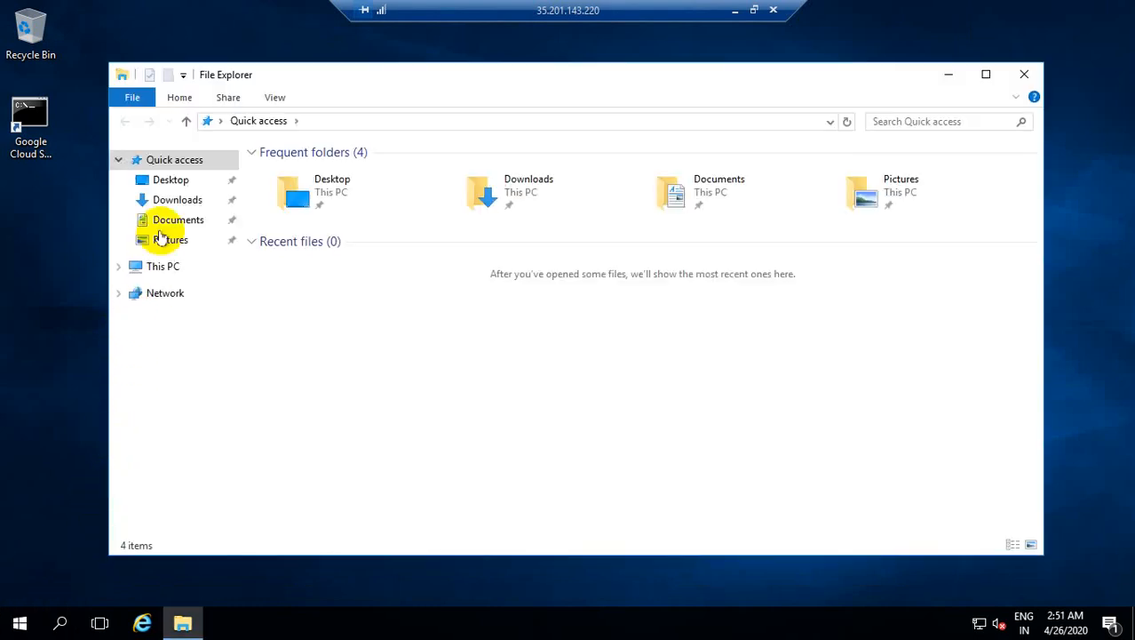
pyautogui.rightClick(158, 272)
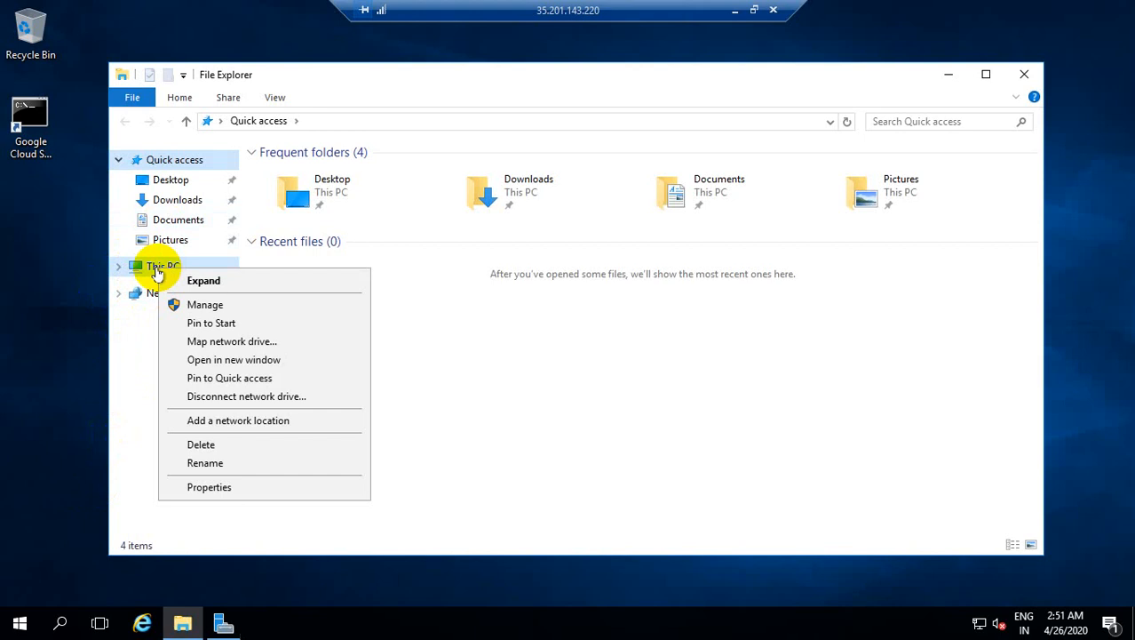
pyautogui.click(207, 490)
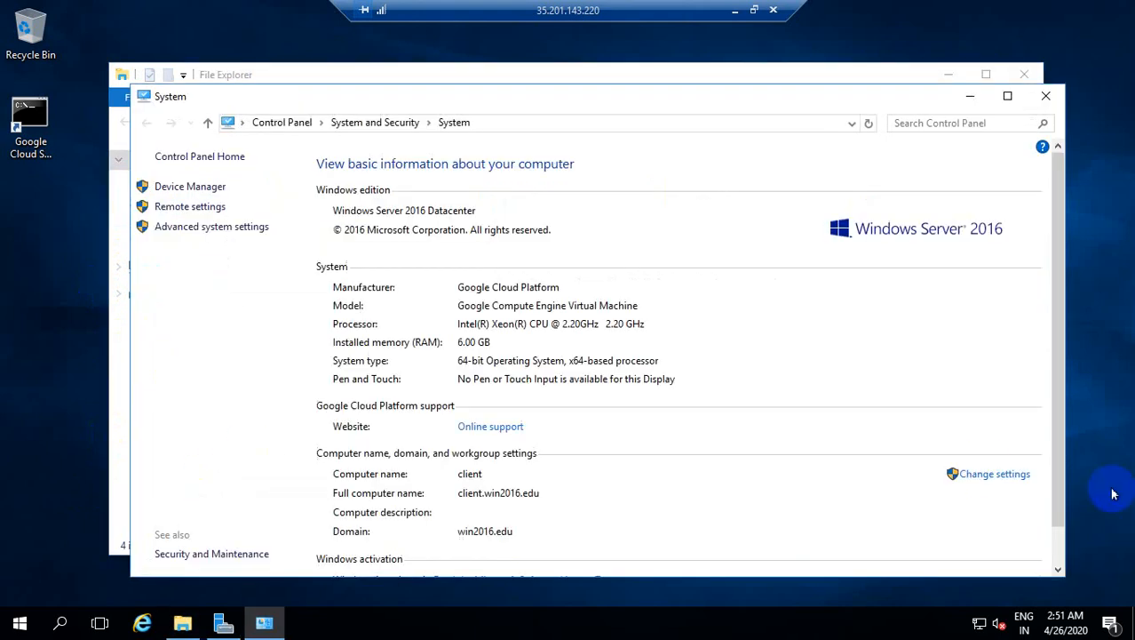
pyautogui.scroll(-1, 459, 298)
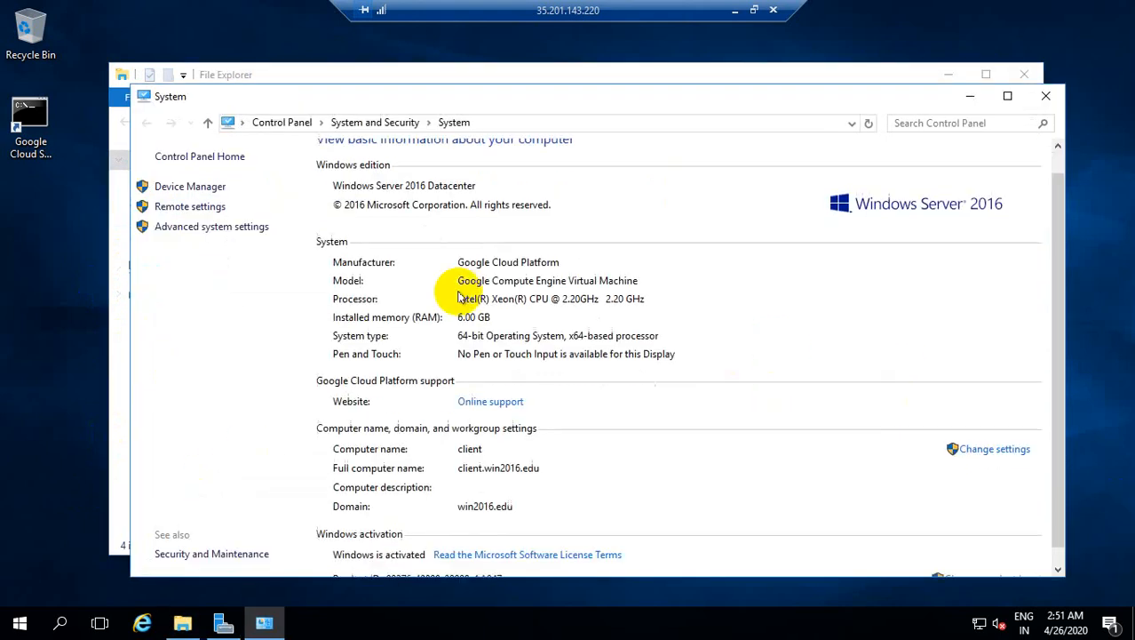
pyautogui.click(190, 207)
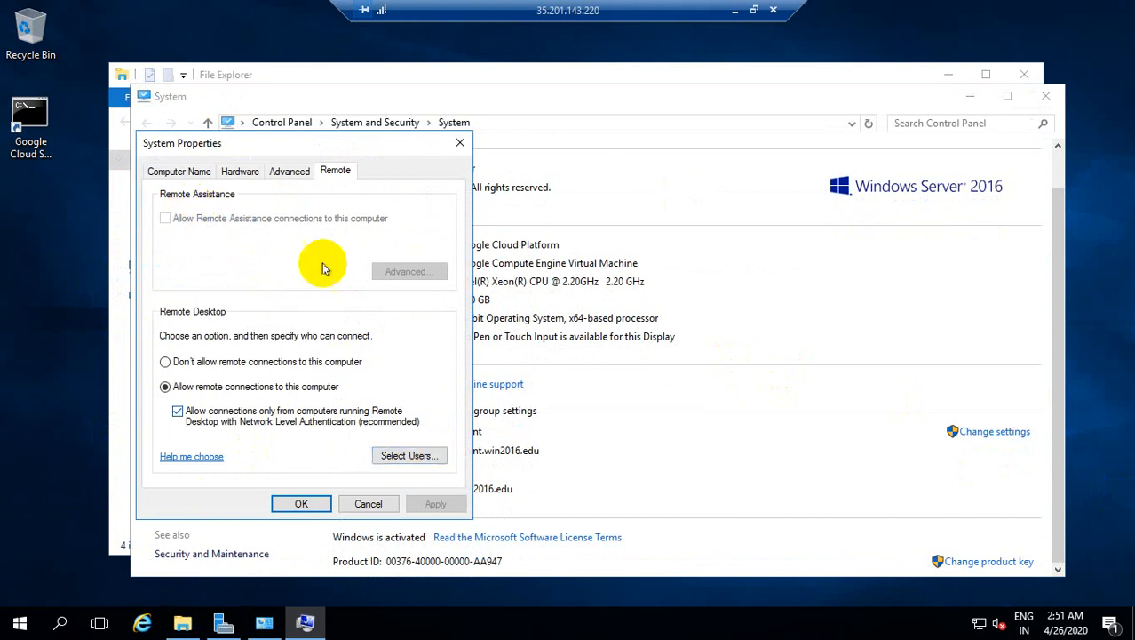
pyautogui.click(410, 453)
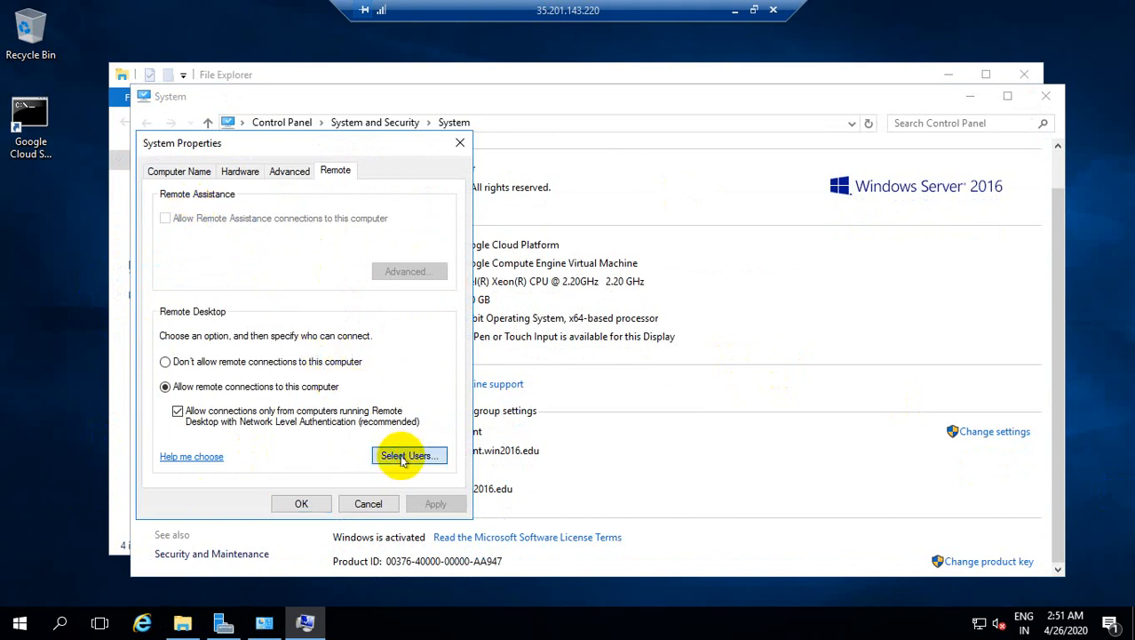
pyautogui.click(180, 335)
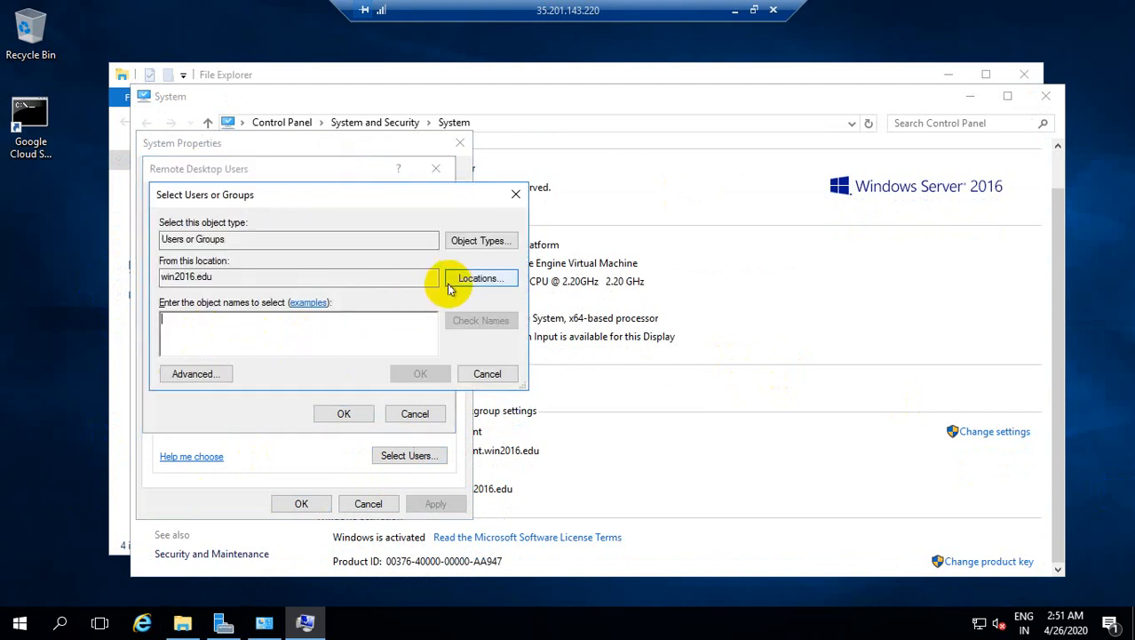
# Step: Open the advanced user search for win2016.edu, authenticating as Administrator with the account password
pyautogui.click(194, 374)
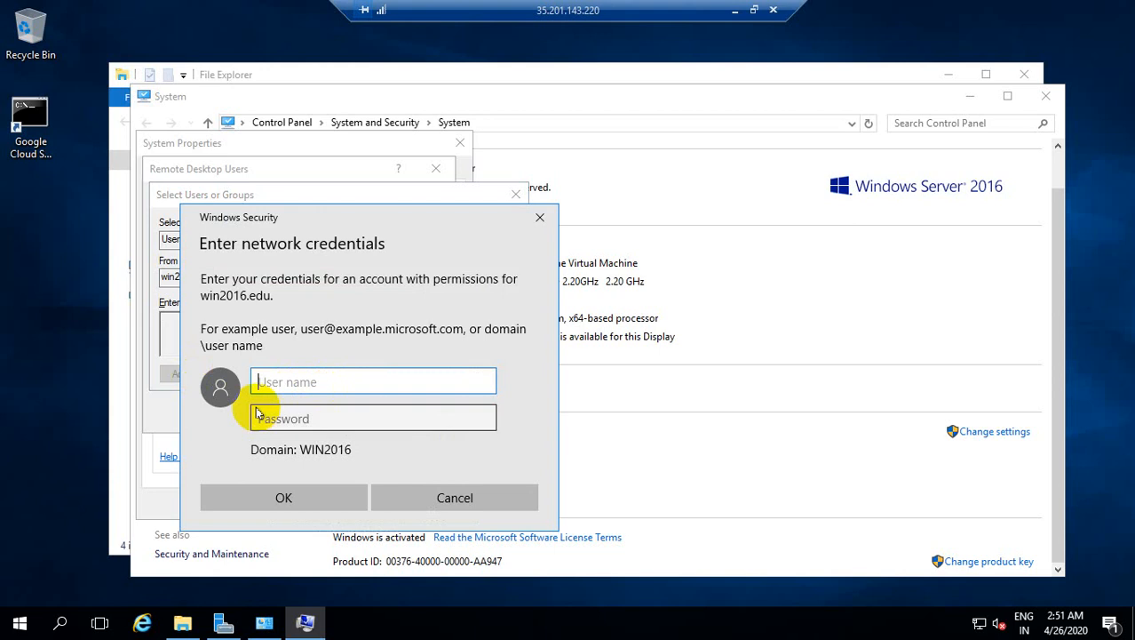
pyautogui.write('Admin')
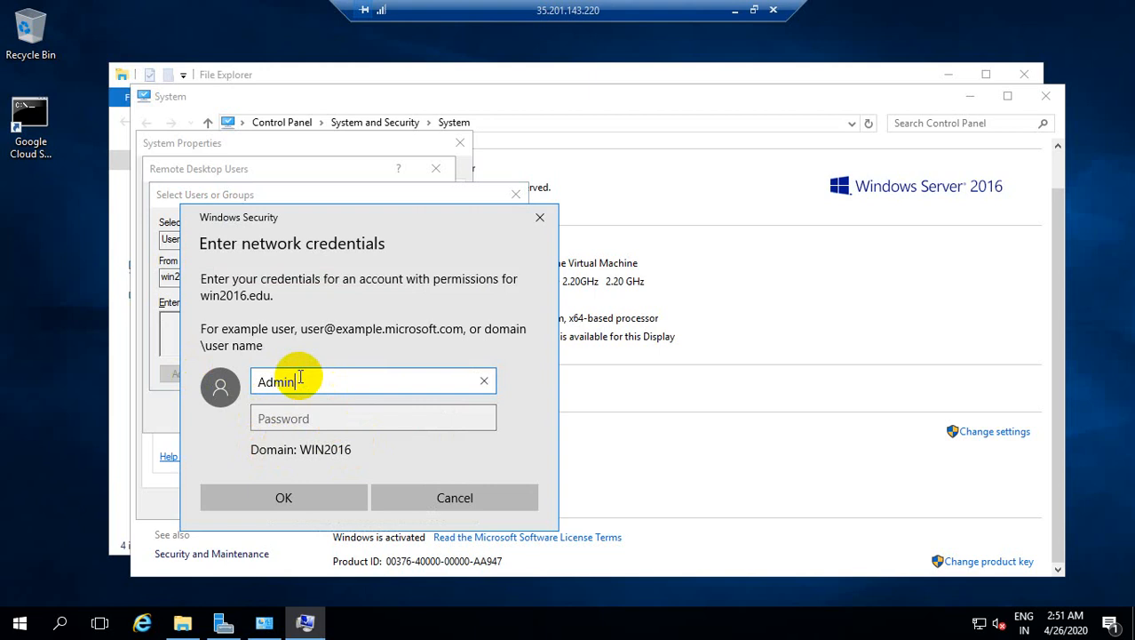
pyautogui.write('ra')
pyautogui.press('BackSpace')
pyautogui.press('BackSpace')
pyautogui.write('or')
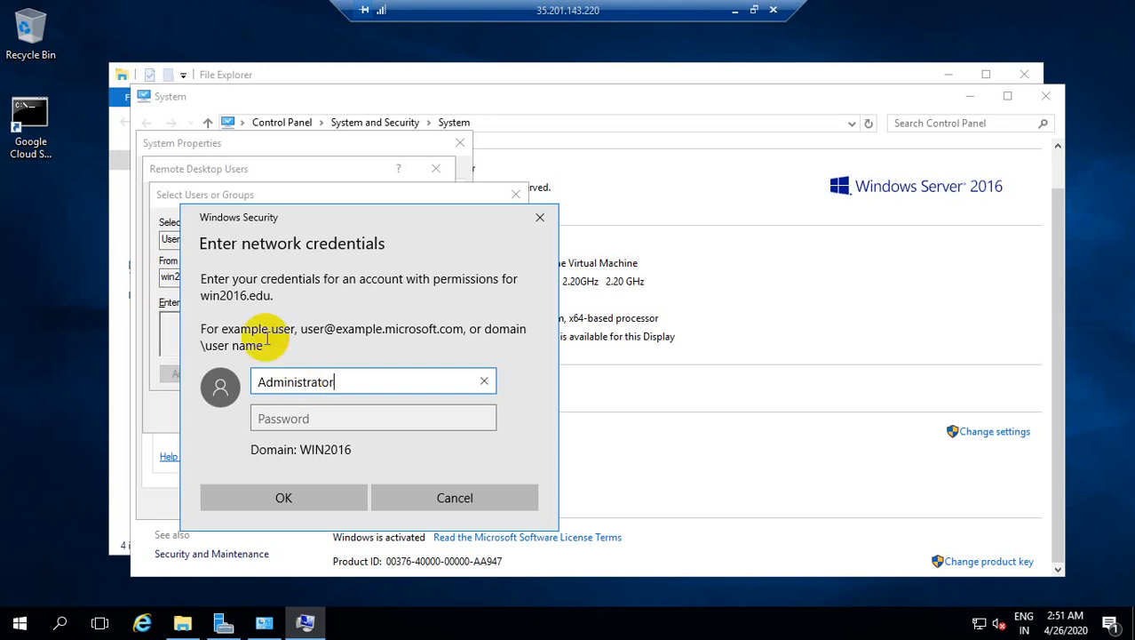
pyautogui.click(284, 419)
pyautogui.write('*****')
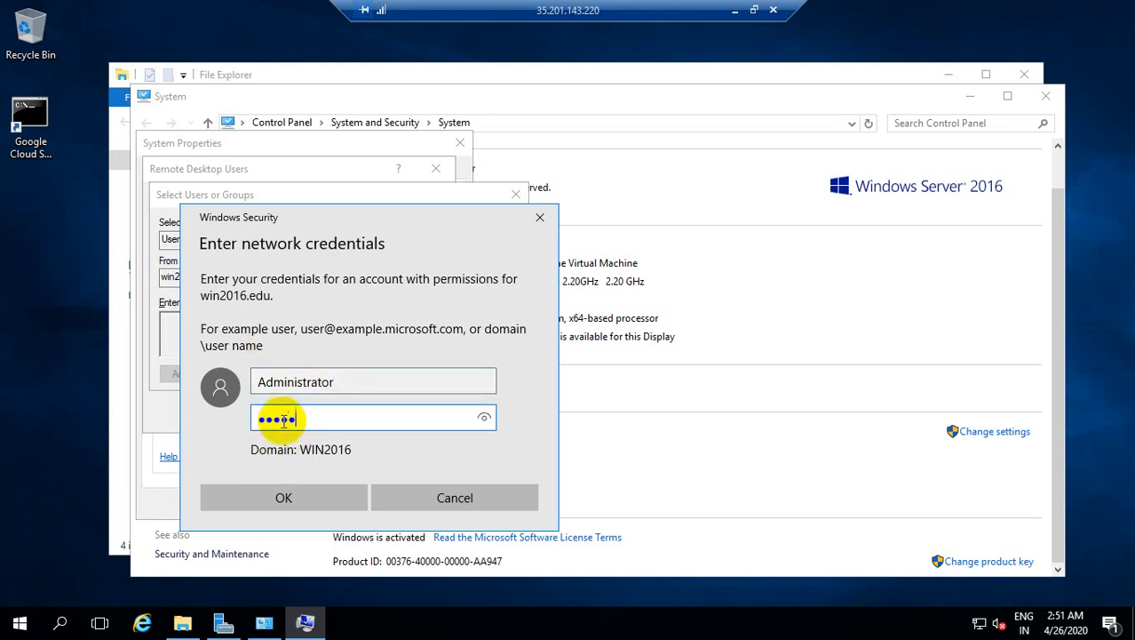
pyautogui.click(283, 496)
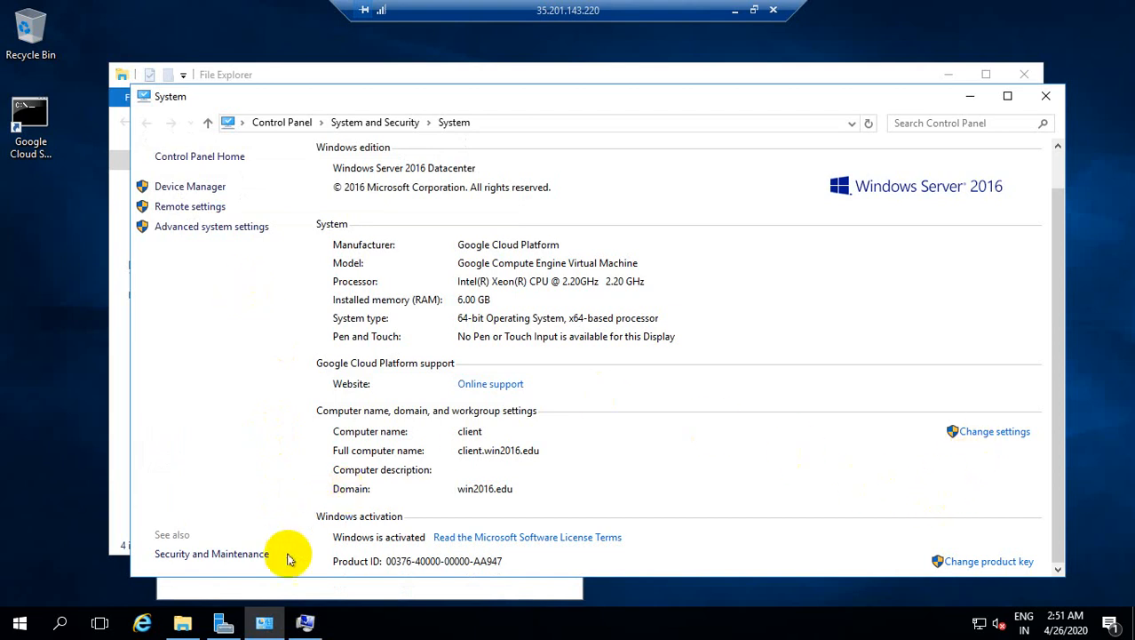
# Step: Find the accounts in win2016.edu, add Test to the Remote Desktop Users, and confirm the system properties
pyautogui.click(104, 525)
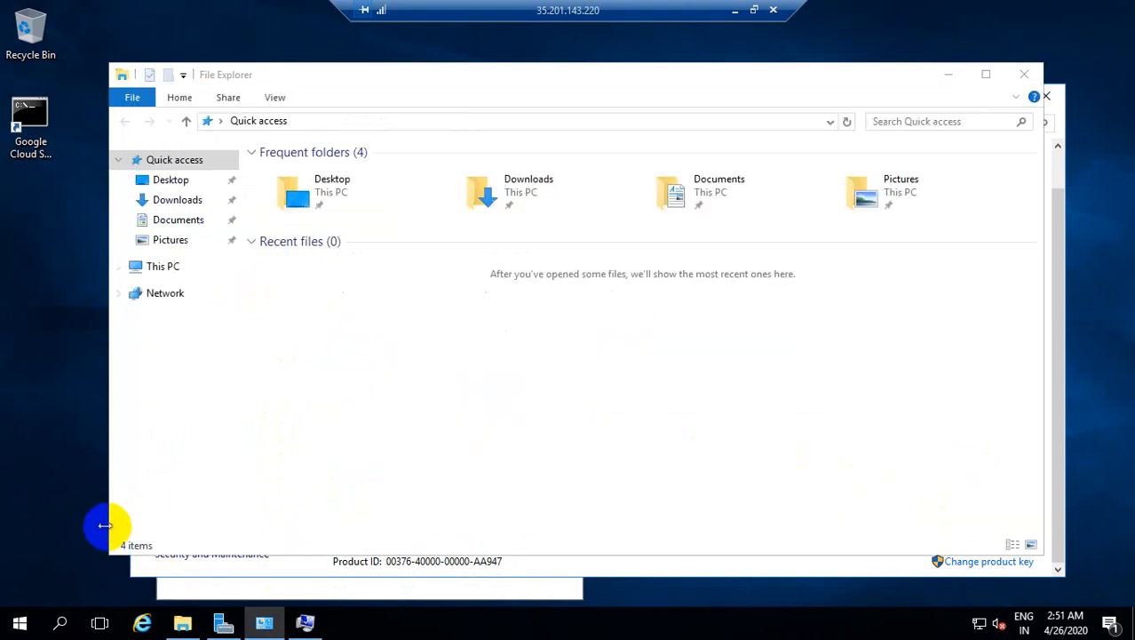
pyautogui.click(305, 612)
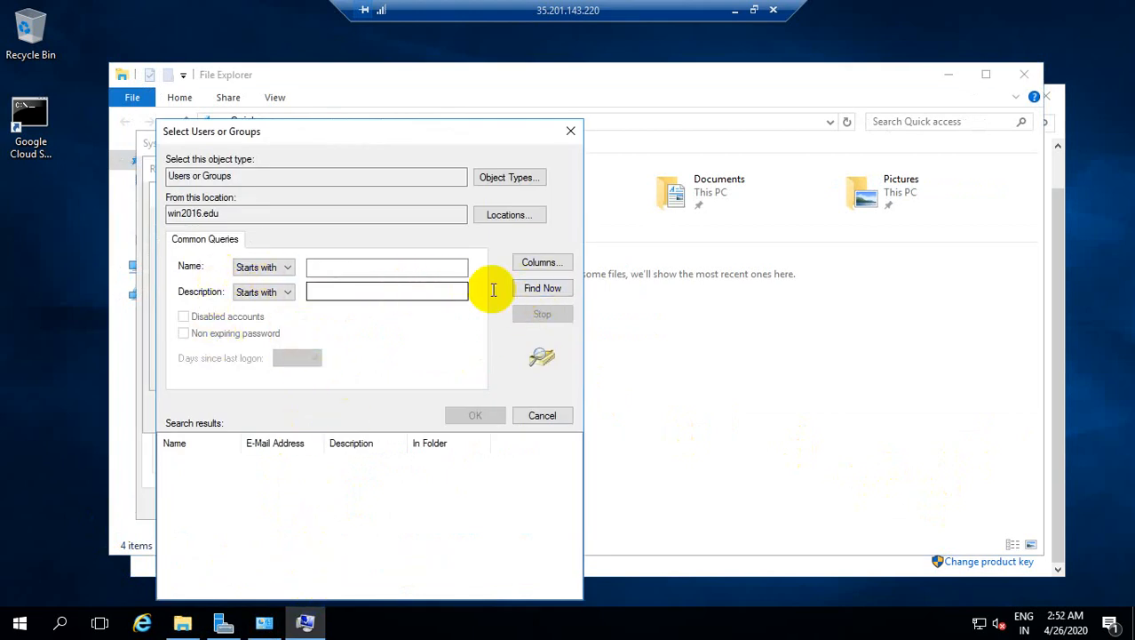
pyautogui.click(533, 293)
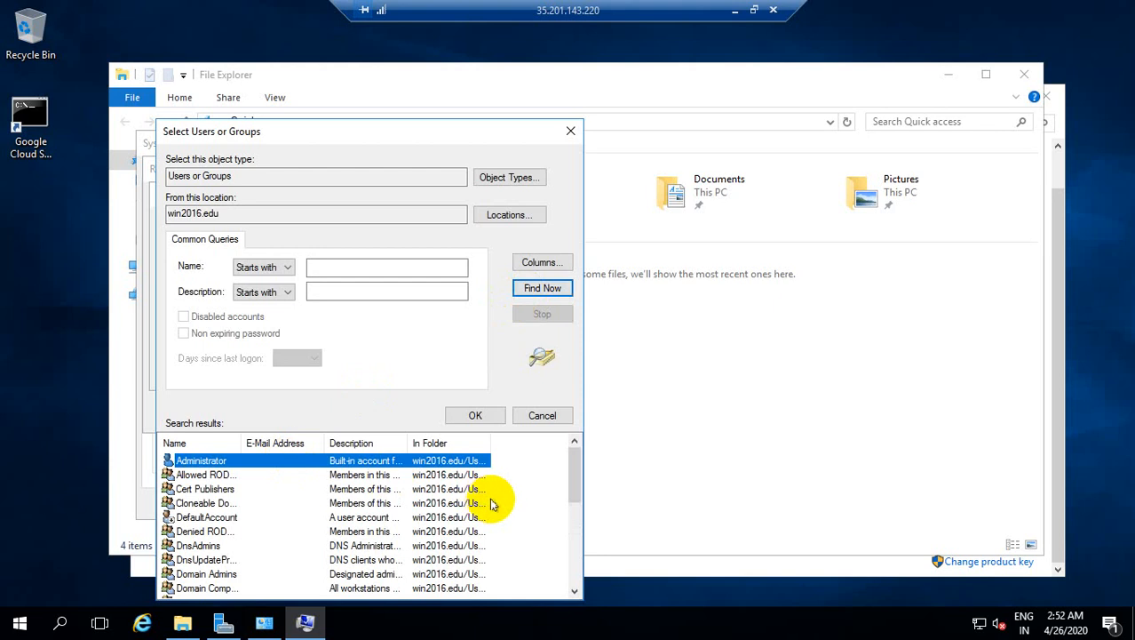
pyautogui.scroll(-5, 510, 489)
pyautogui.click(185, 574)
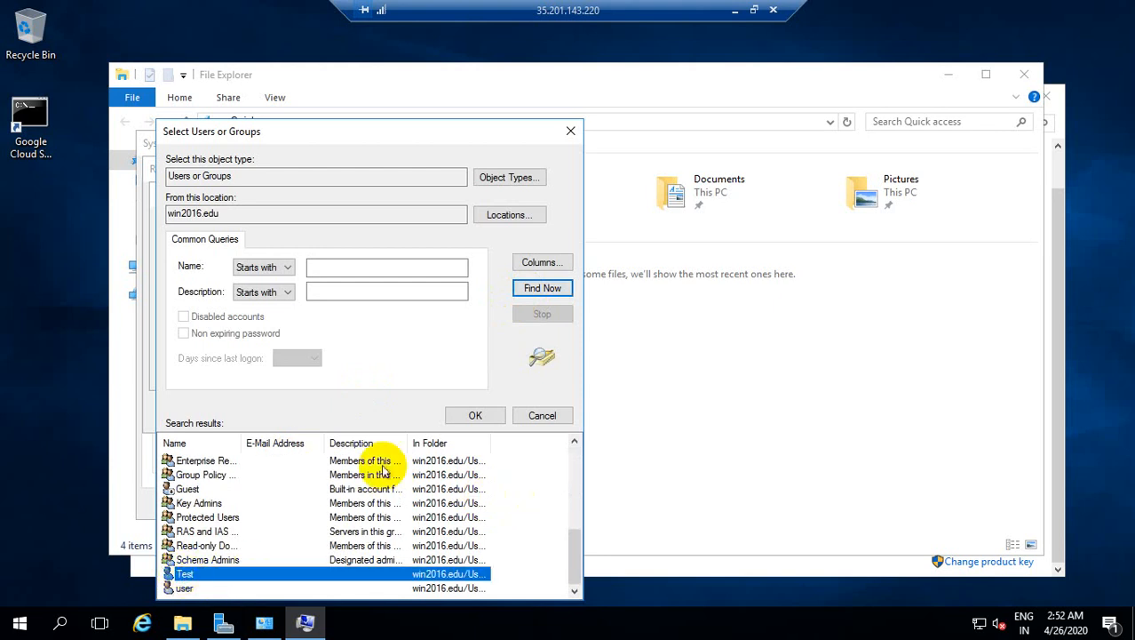
pyautogui.click(476, 416)
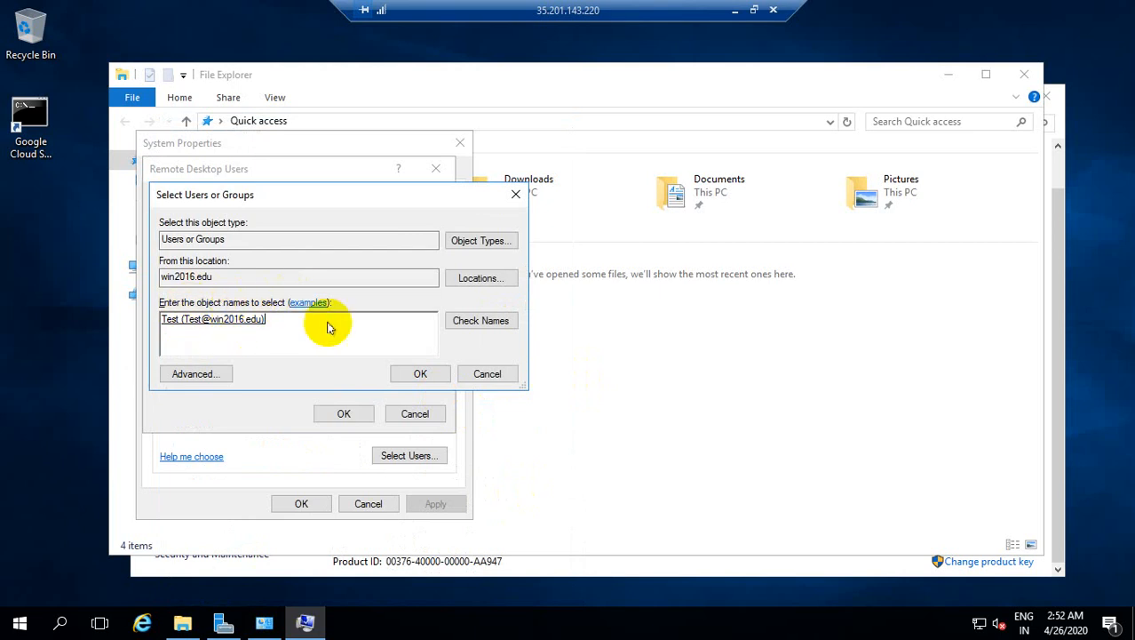
pyautogui.click(417, 372)
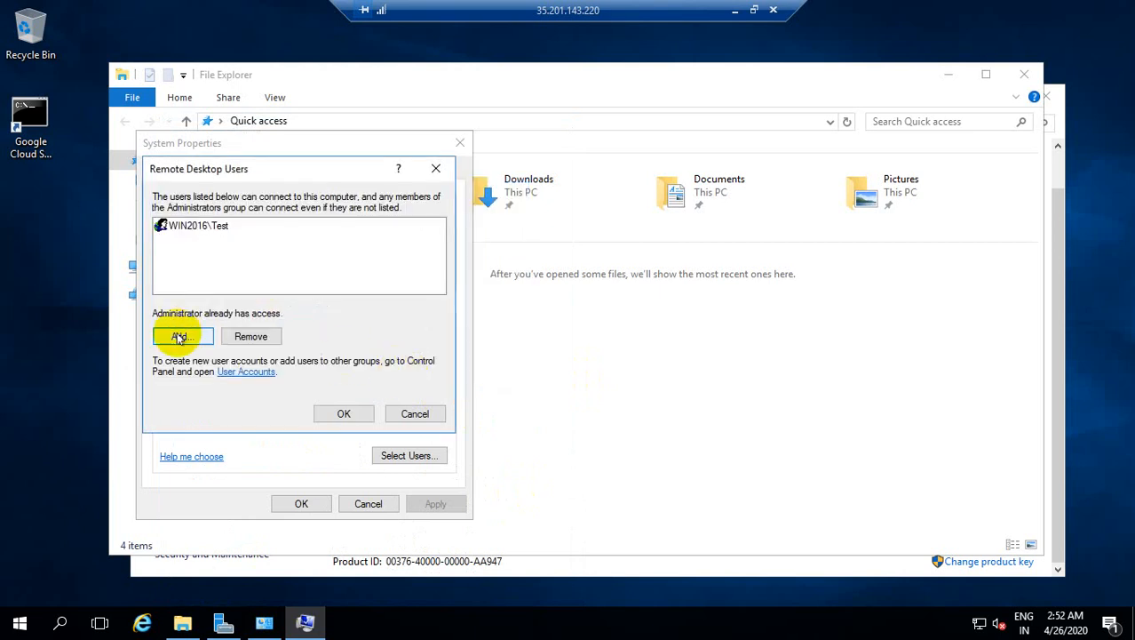
pyautogui.click(199, 228)
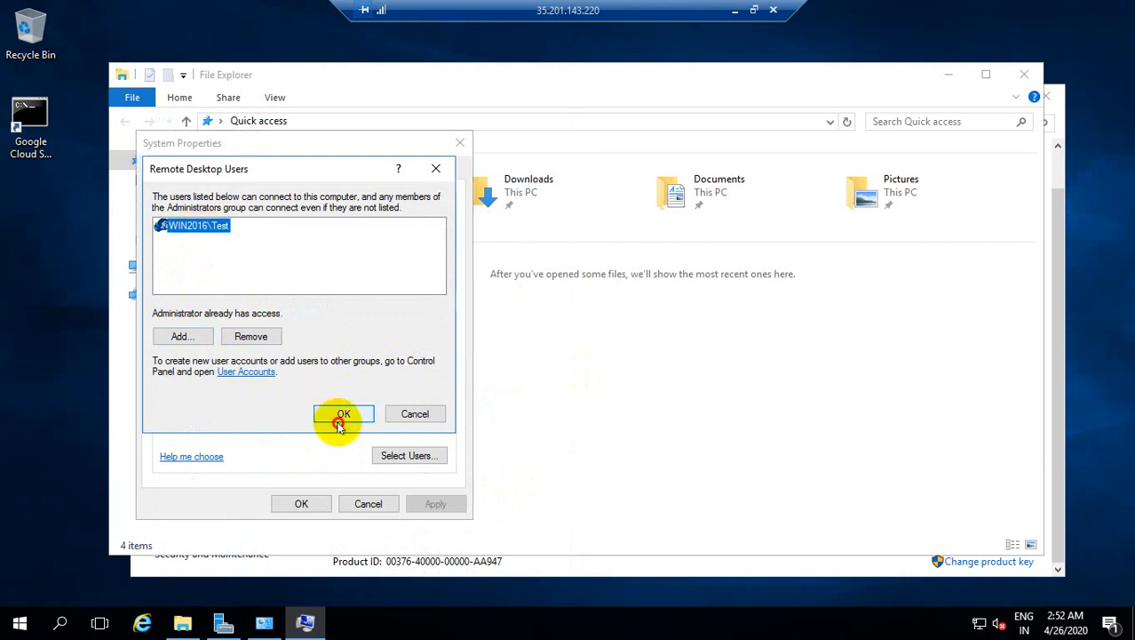
pyautogui.click(336, 414)
pyautogui.click(301, 503)
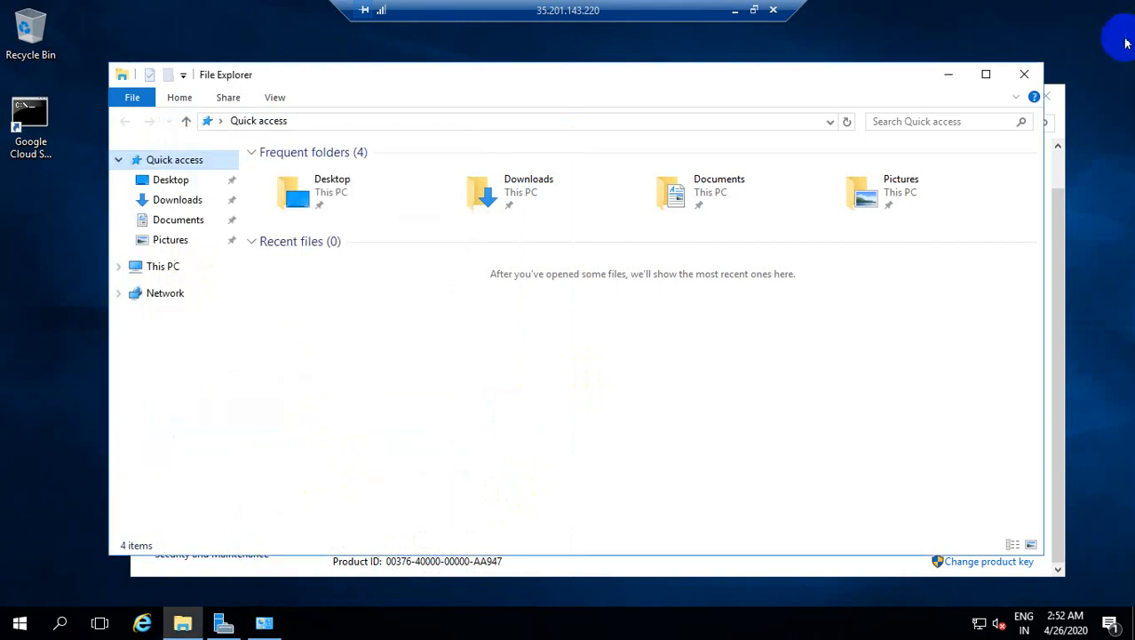
# Step: Close File Explorer, the System window and Server Manager, and disconnect the Client session
pyautogui.click(1024, 74)
pyautogui.click(1040, 89)
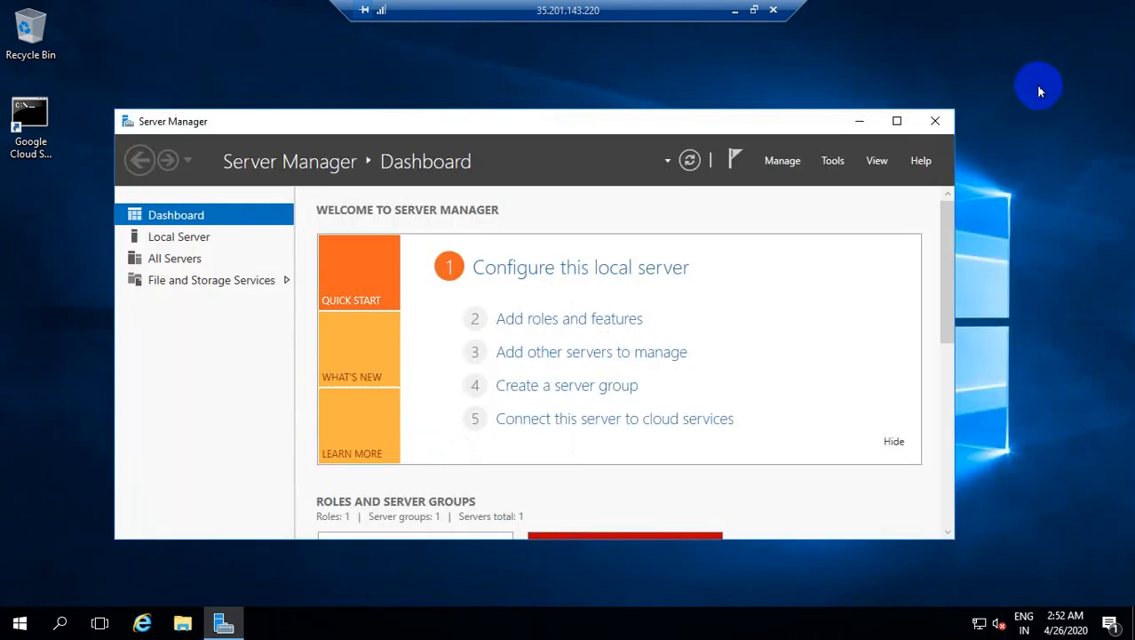
pyautogui.click(936, 121)
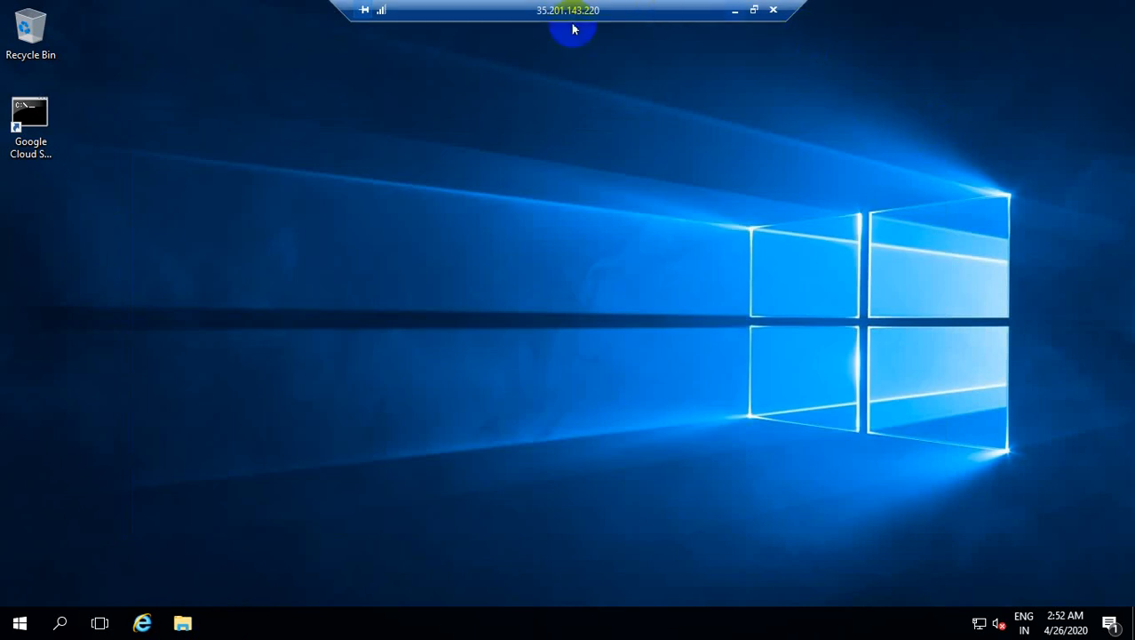
pyautogui.click(19, 621)
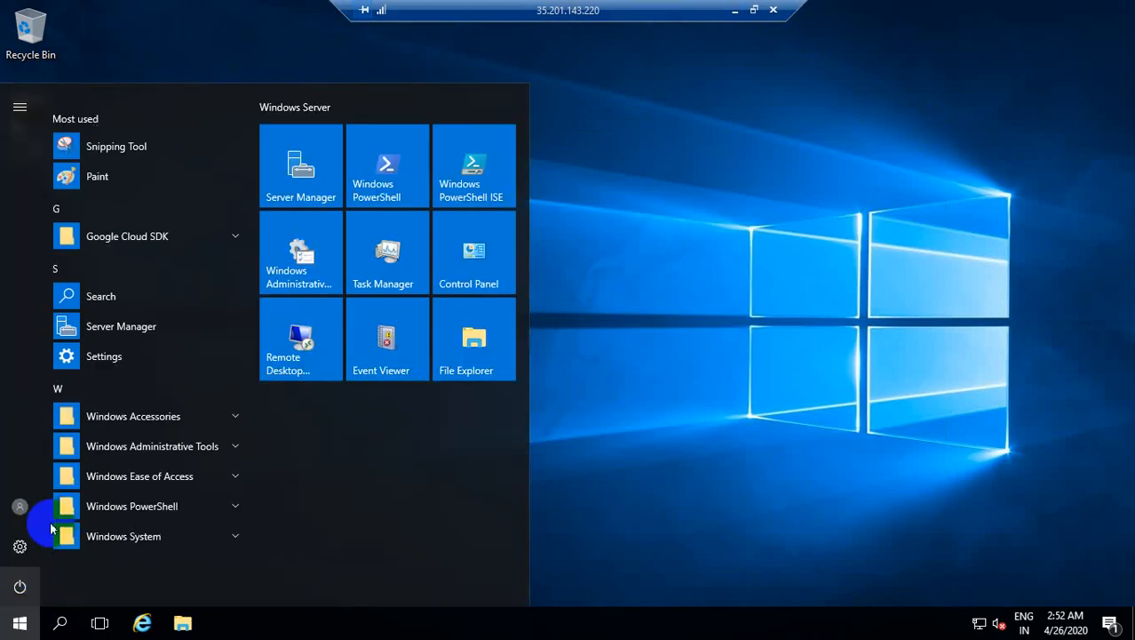
pyautogui.click(19, 586)
pyautogui.click(36, 490)
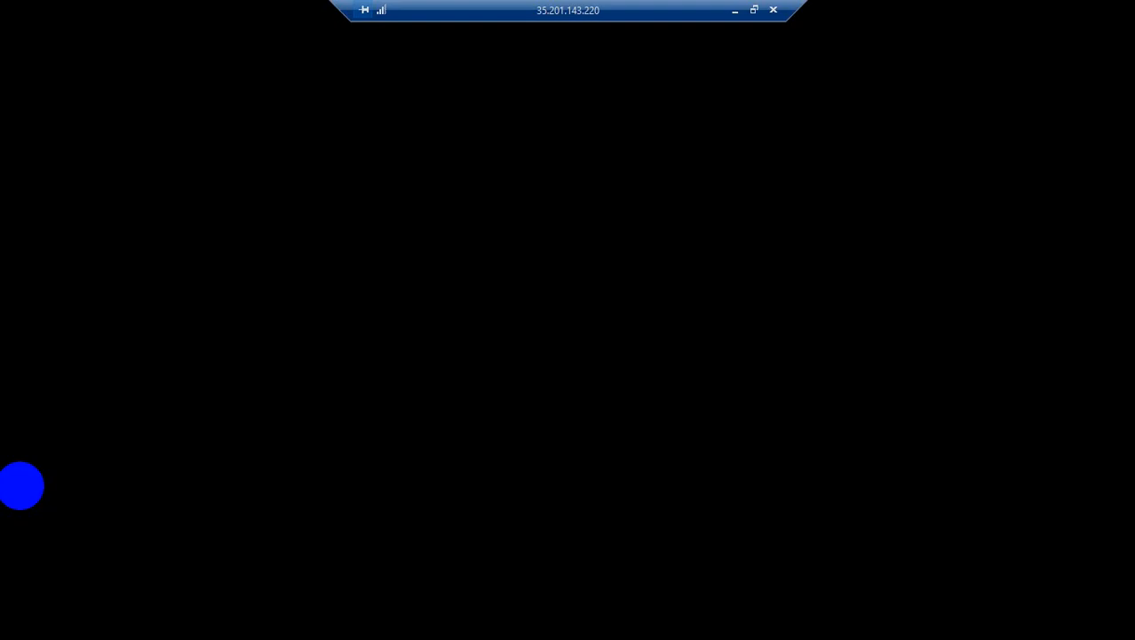
pyautogui.rightClick(75, 110)
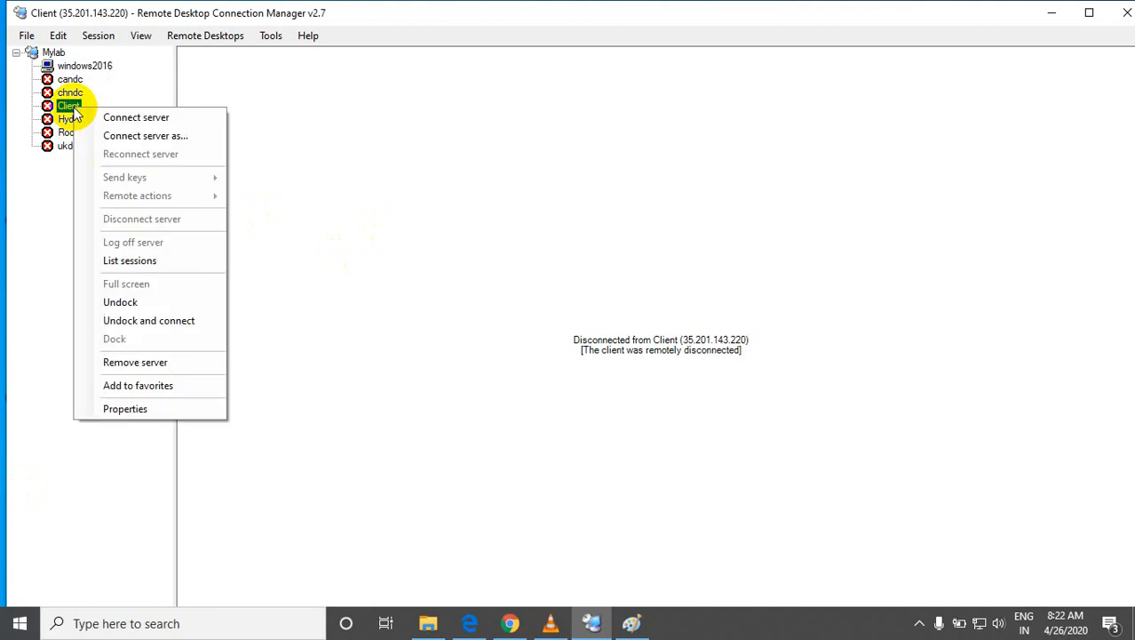
pyautogui.click(125, 114)
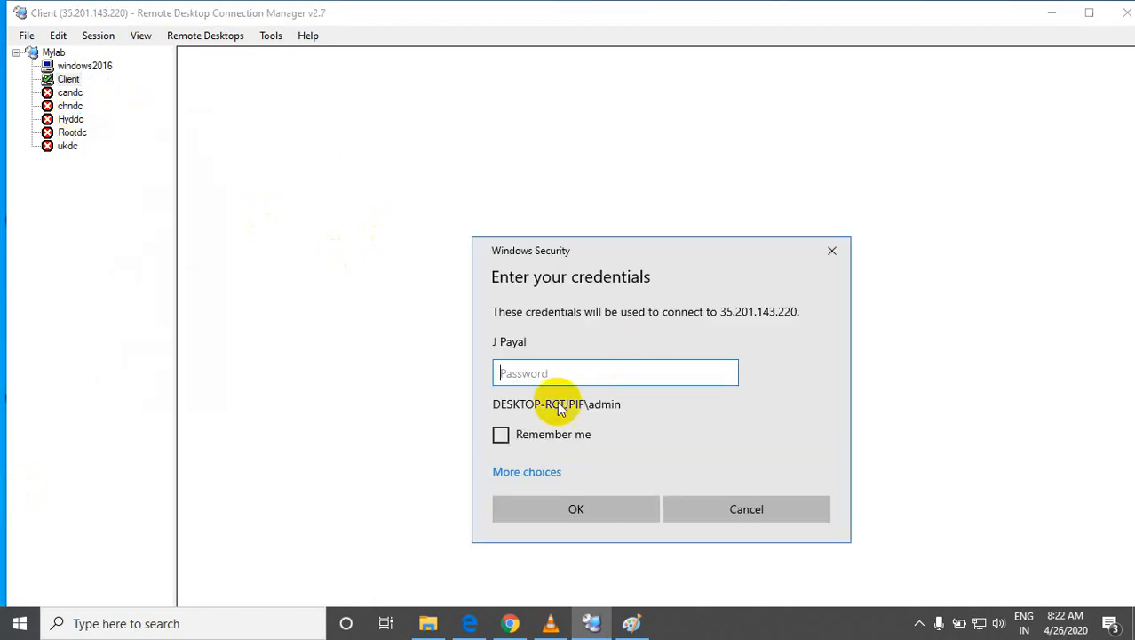
pyautogui.click(524, 470)
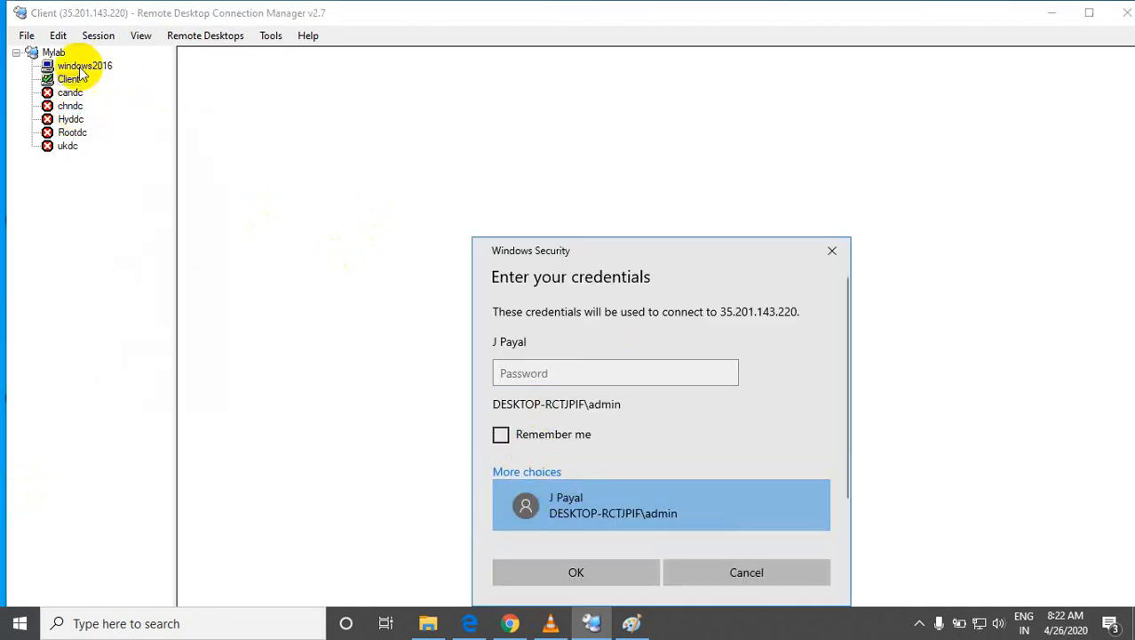
pyautogui.click(750, 572)
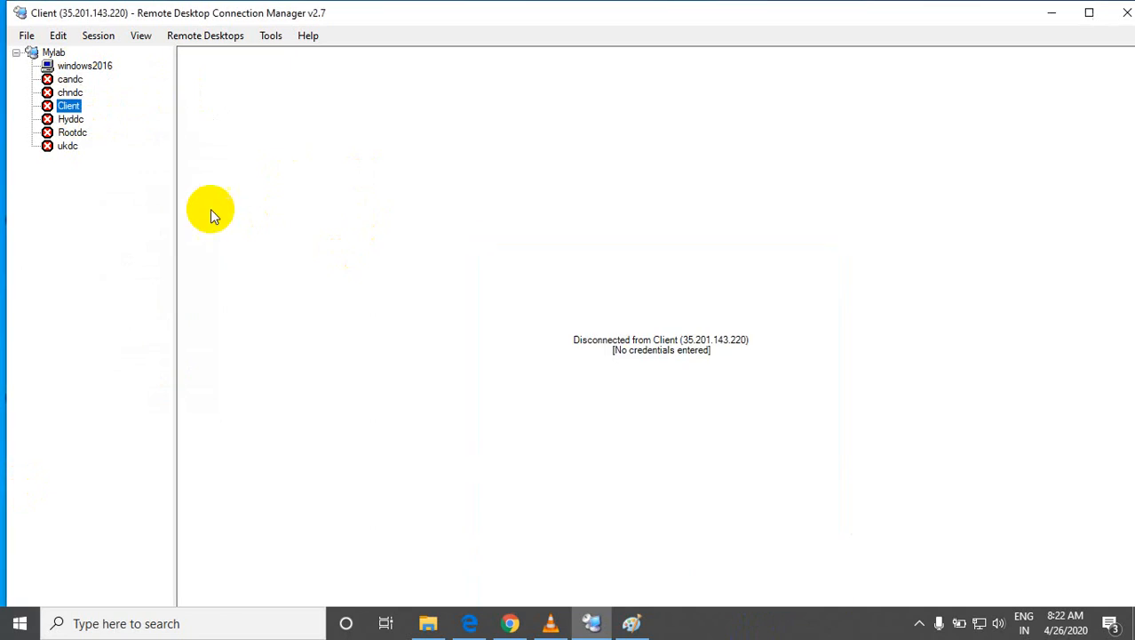
# Step: Switch to the windows2016 server and show its session full screen
pyautogui.click(64, 66)
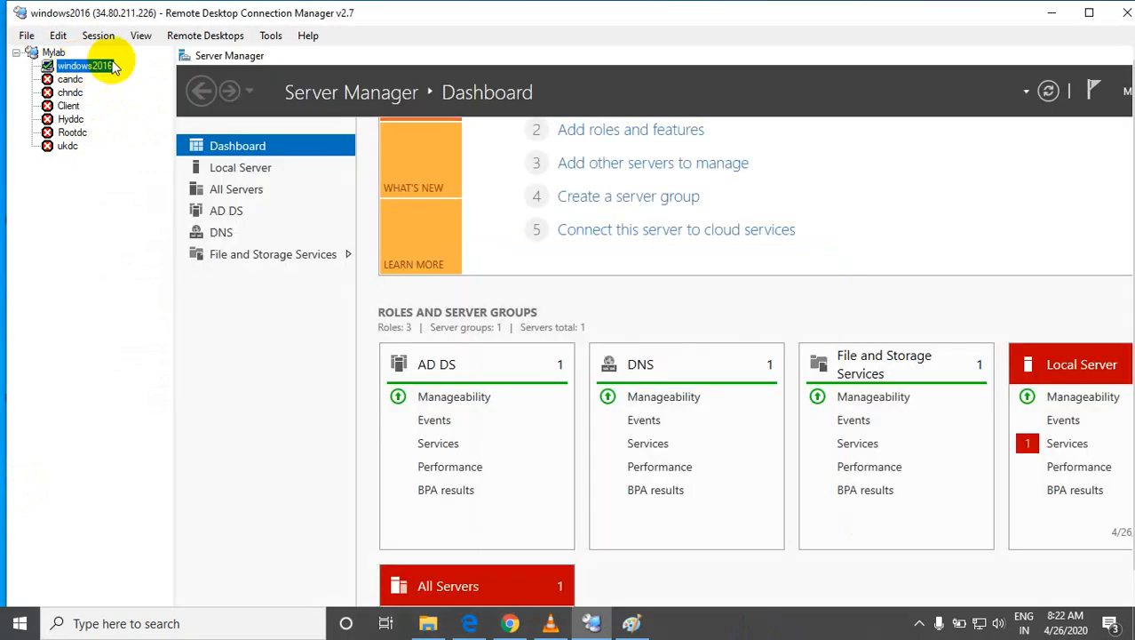
pyautogui.rightClick(92, 75)
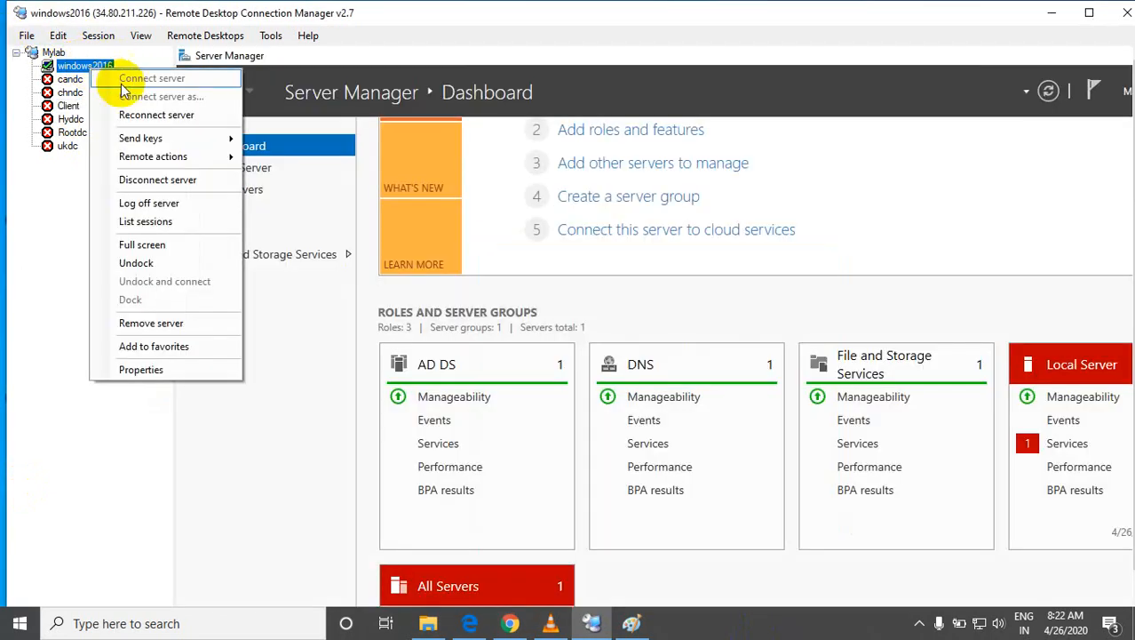
pyautogui.click(140, 242)
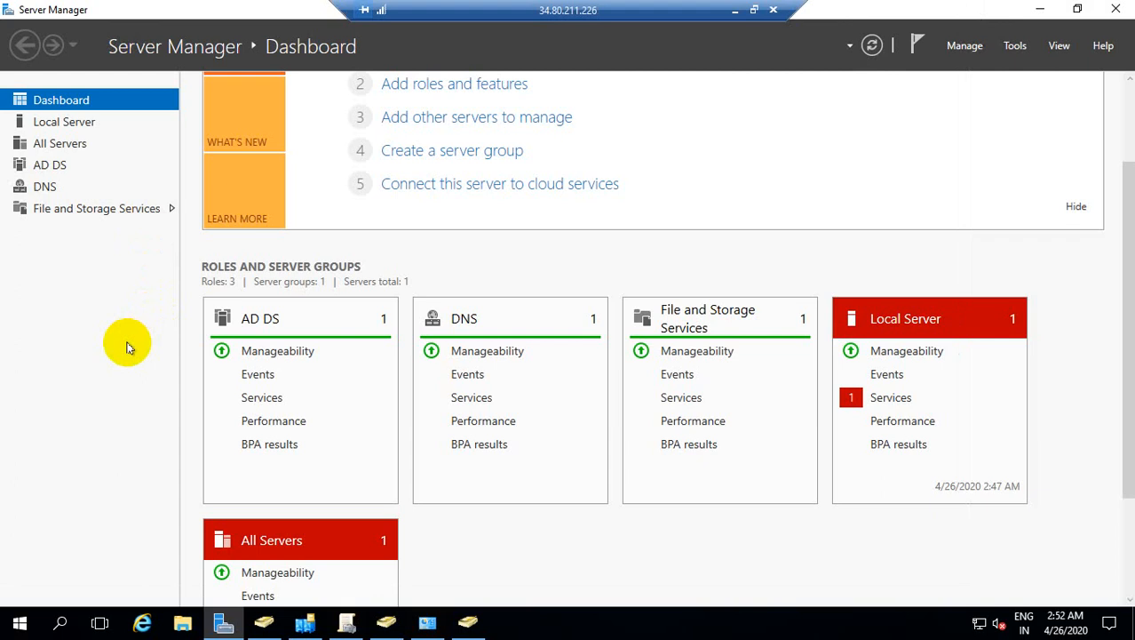
# Step: Open Active Directory Users and Computers and select the Test account in the Users container of win2016.edu
pyautogui.press('super+r')
pyautogui.click(141, 570)
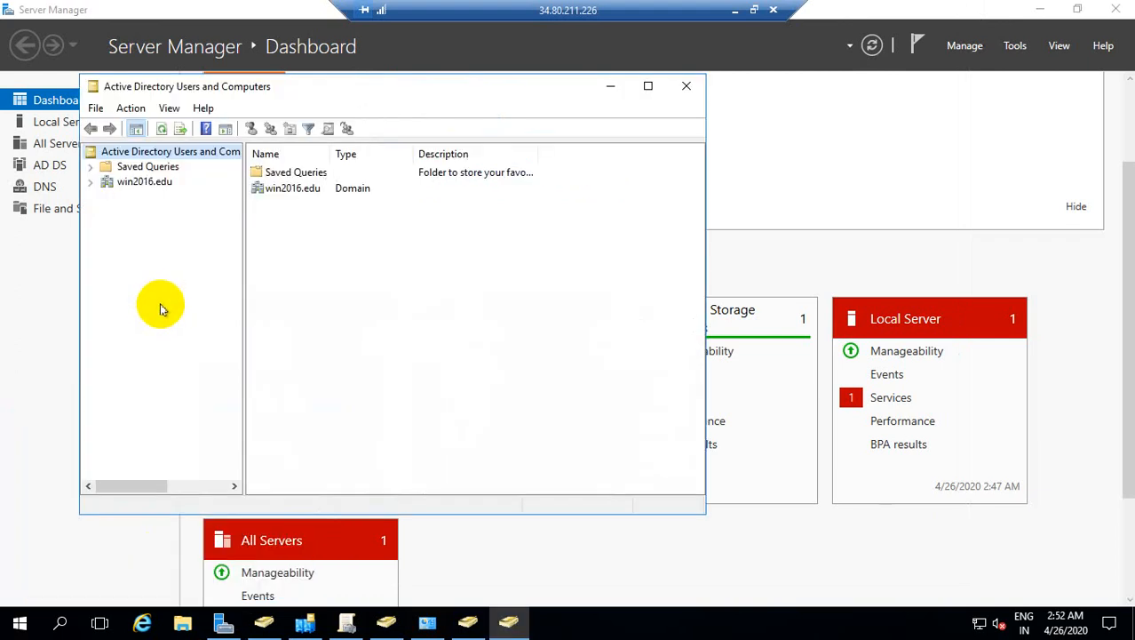
pyautogui.click(124, 184)
pyautogui.click(91, 182)
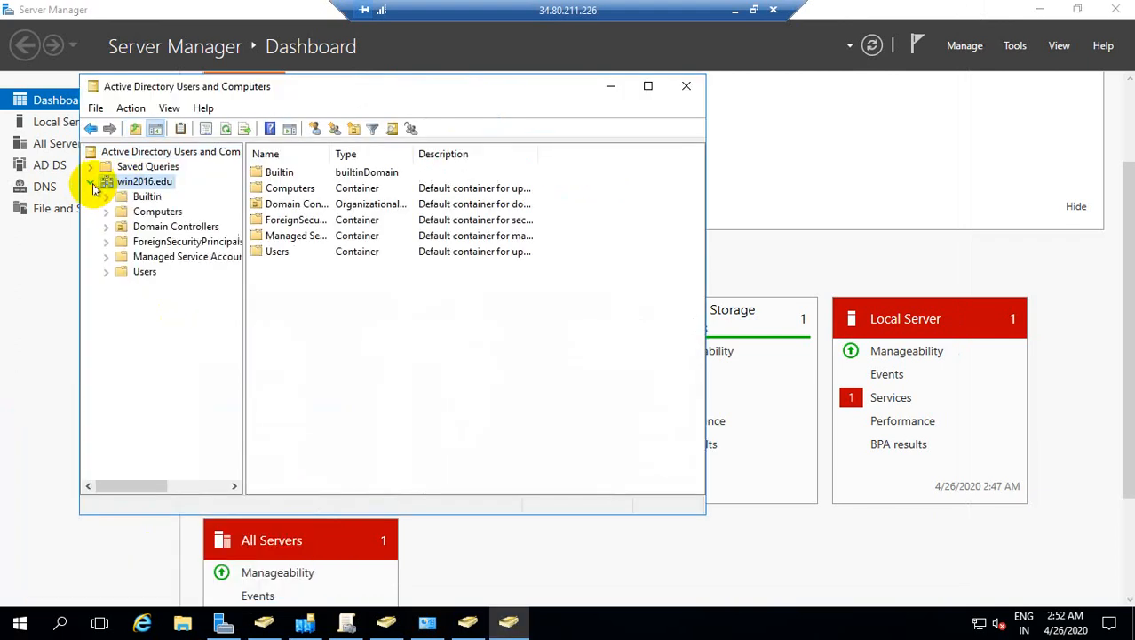
pyautogui.click(144, 271)
pyautogui.scroll(-2, 347, 329)
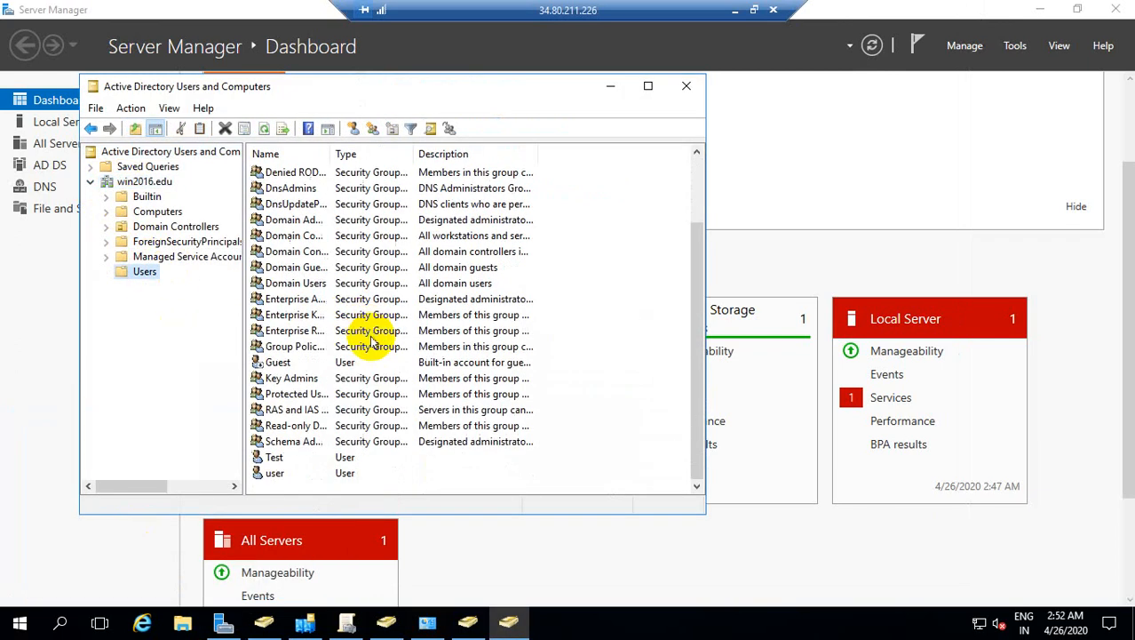
pyautogui.click(276, 458)
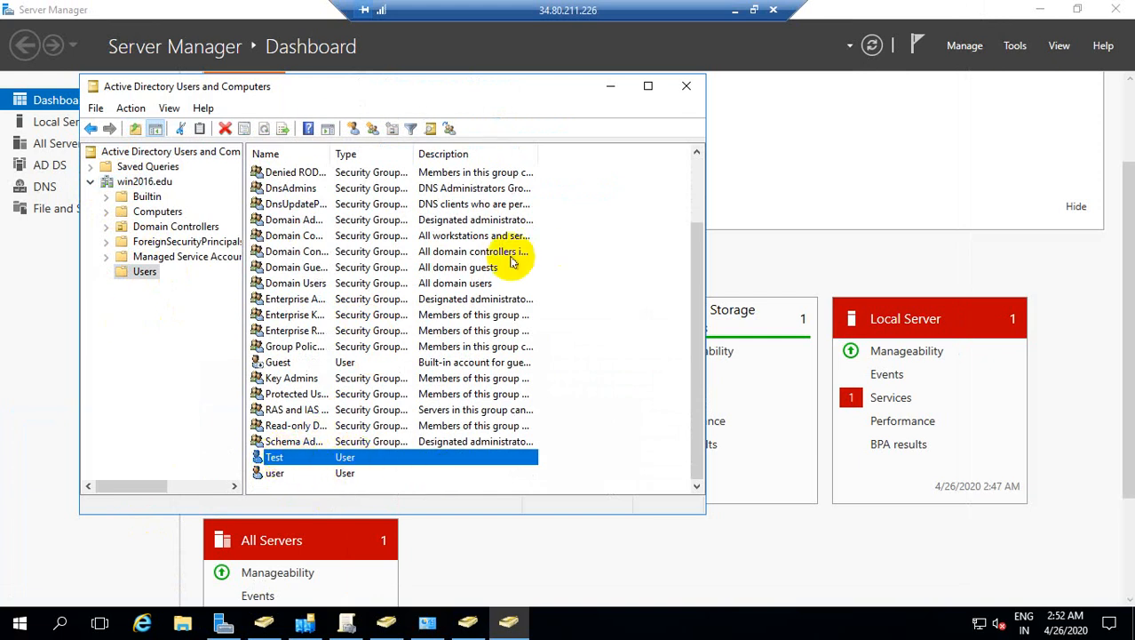
# Step: Minimize Active Directory Users and Computers and take the windows2016 session out of full screen
pyautogui.click(616, 95)
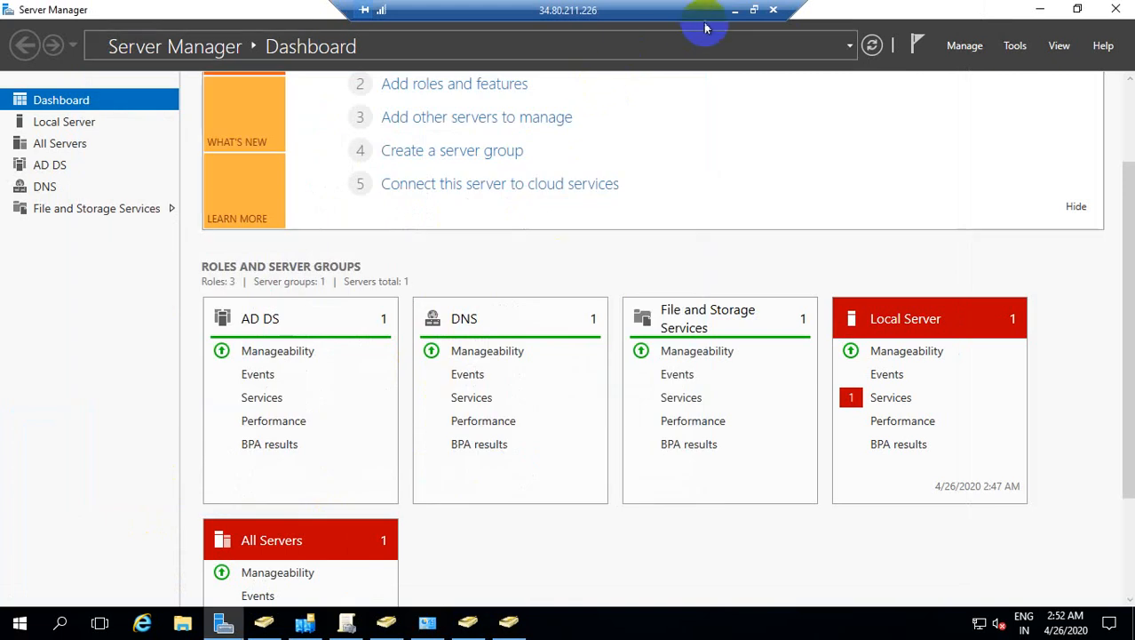
pyautogui.click(735, 11)
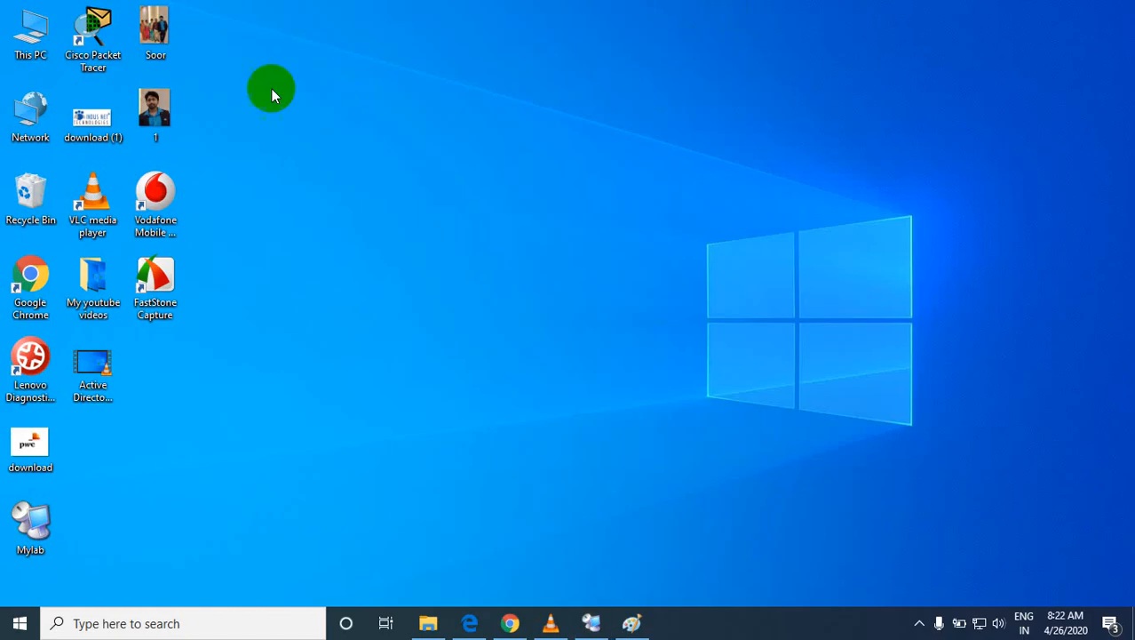
pyautogui.click(594, 622)
pyautogui.click(754, 10)
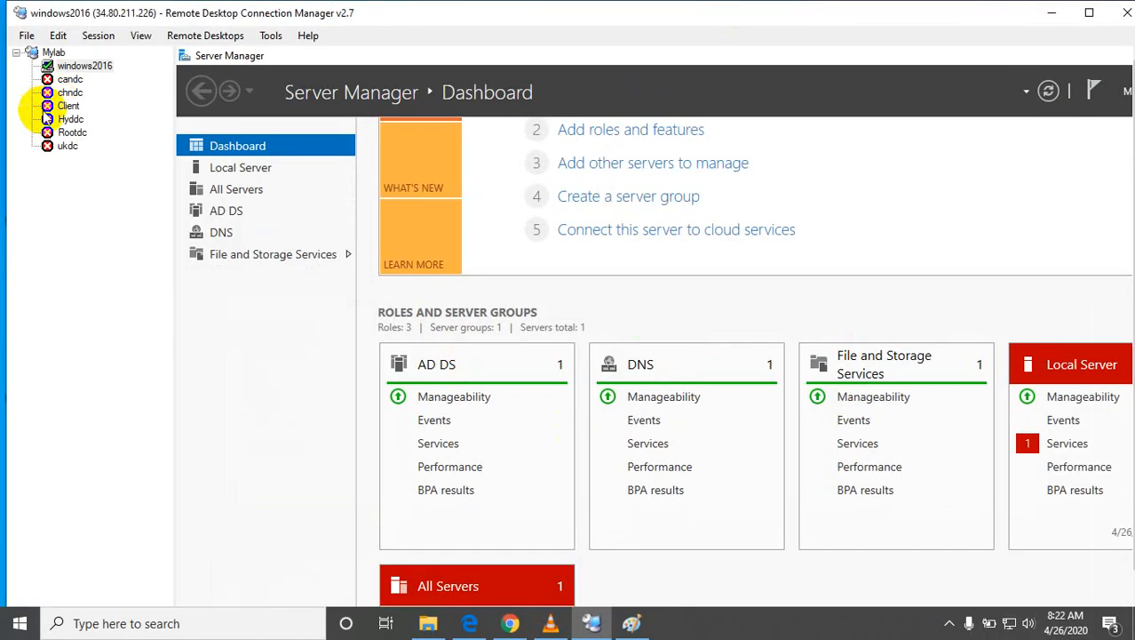
# Step: Start connecting to the Client server and choose to sign in with a different account
pyautogui.click(67, 106)
pyautogui.rightClick(69, 107)
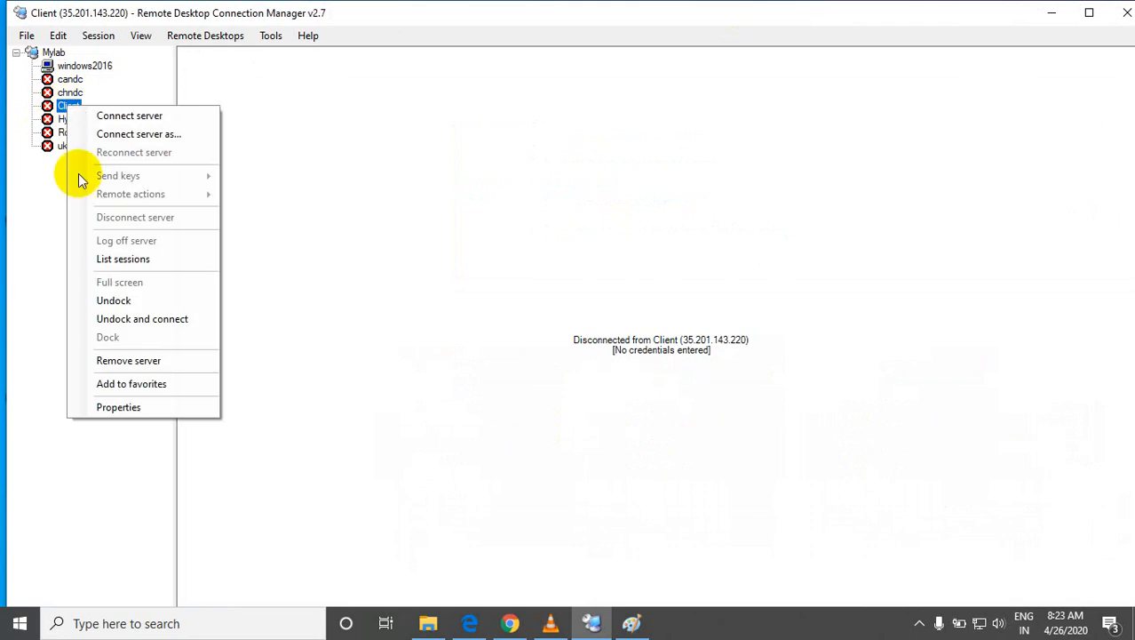
pyautogui.click(125, 118)
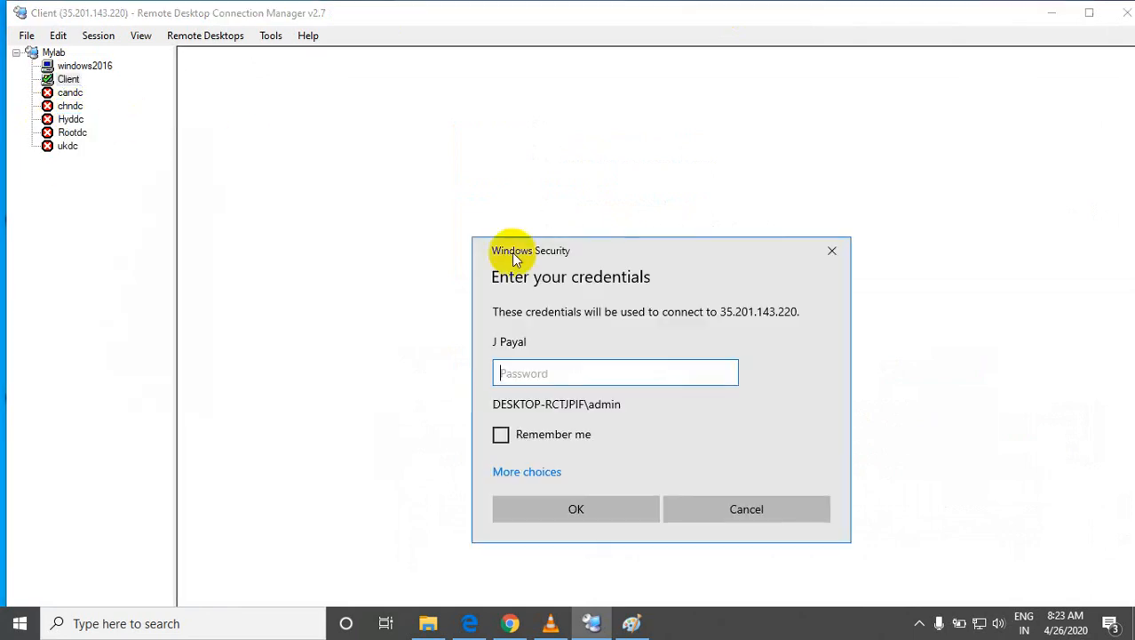
pyautogui.click(524, 470)
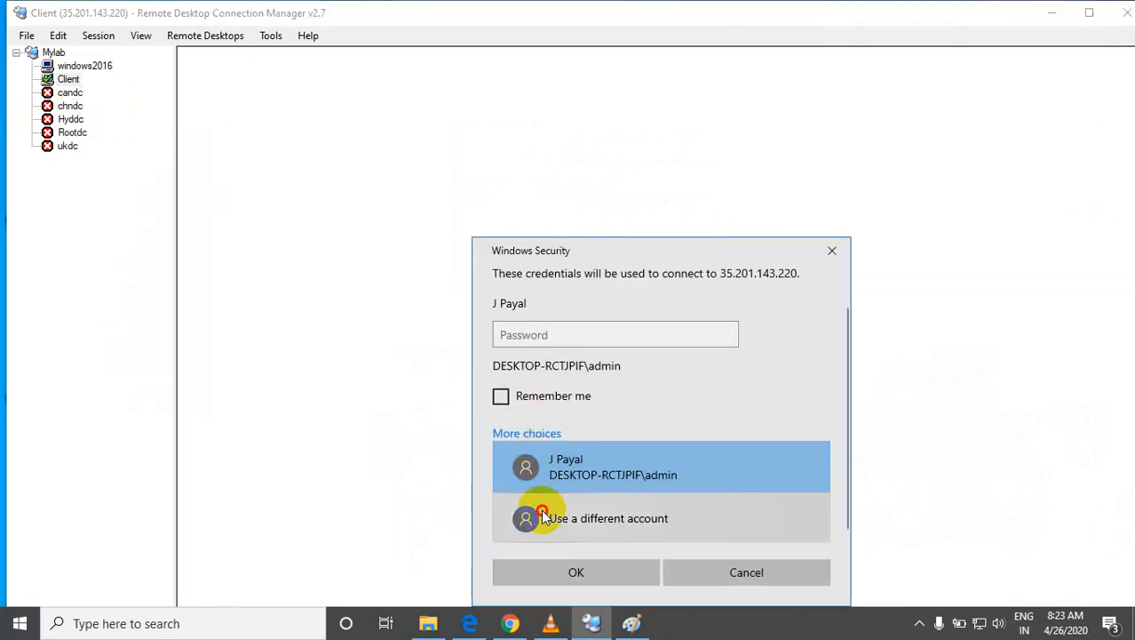
pyautogui.click(538, 513)
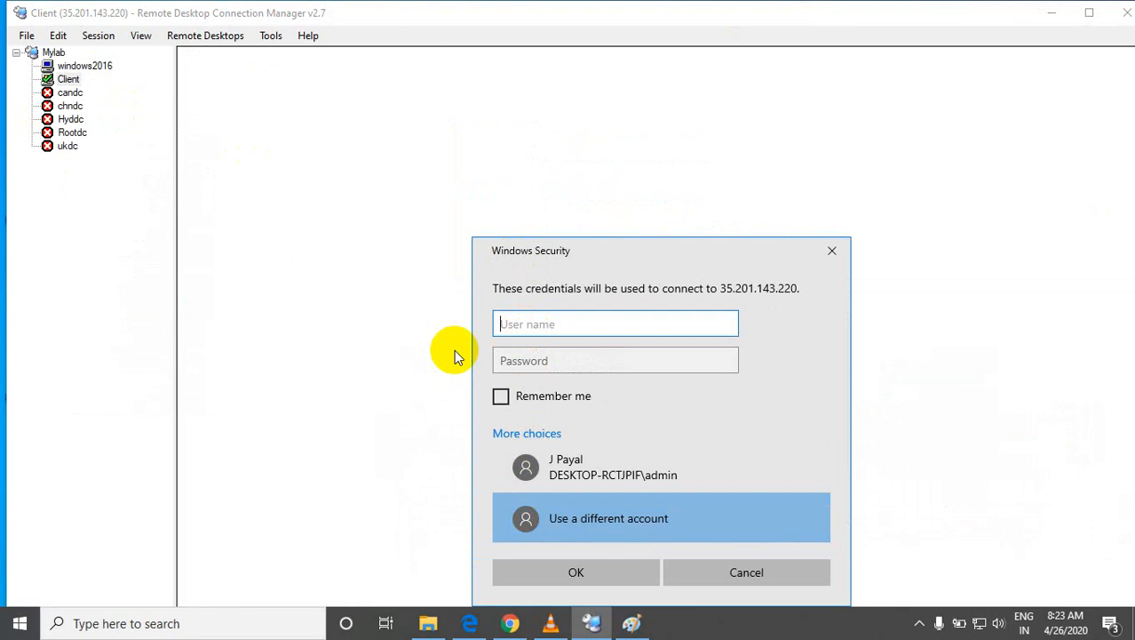
# Step: Sign in to Client as win2016\Test with the account password, and accept the connection despite the certificate errors
pyautogui.write('win2016\\Test')
pyautogui.click(520, 355)
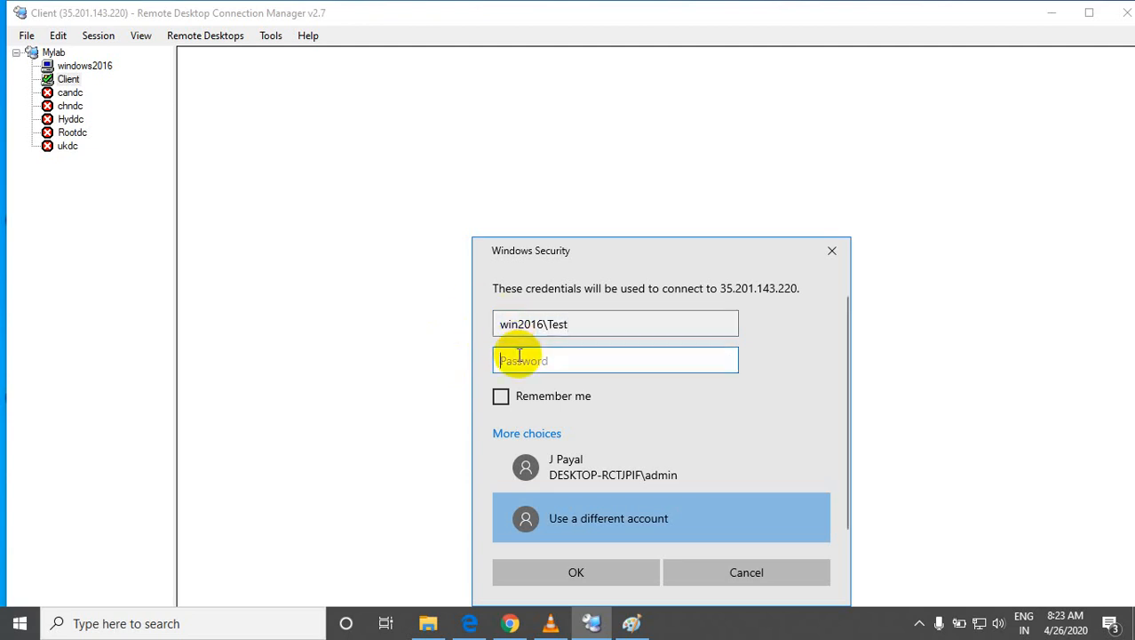
pyautogui.write('*****')
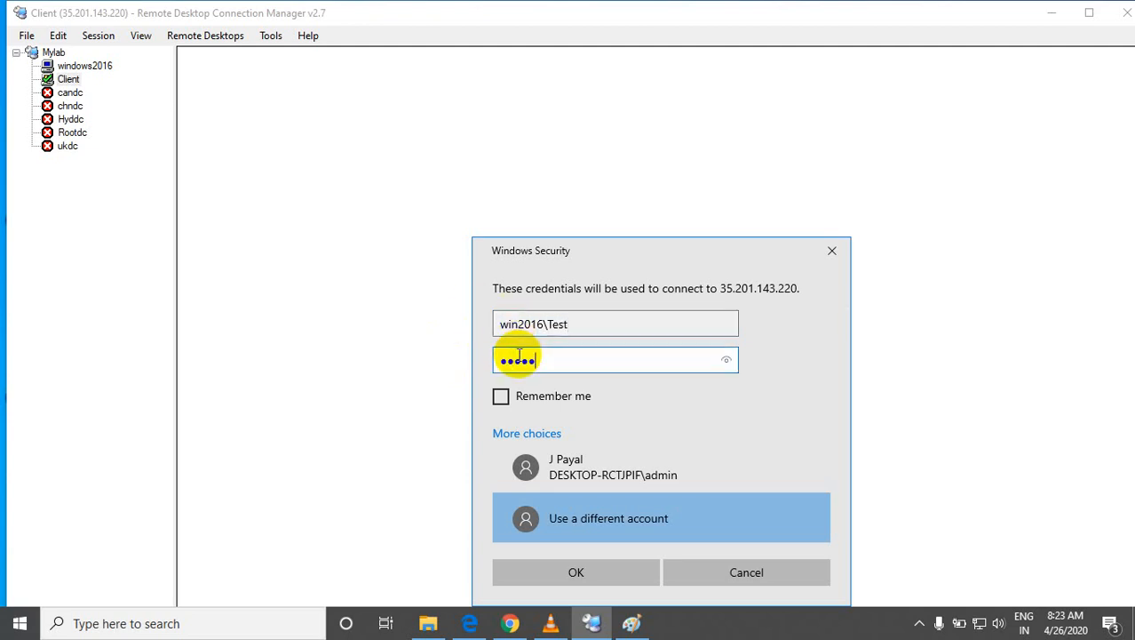
pyautogui.press('BackSpace')
pyautogui.press('BackSpace')
pyautogui.press('BackSpace')
pyautogui.press('BackSpace')
pyautogui.press('BackSpace')
pyautogui.write('*********')
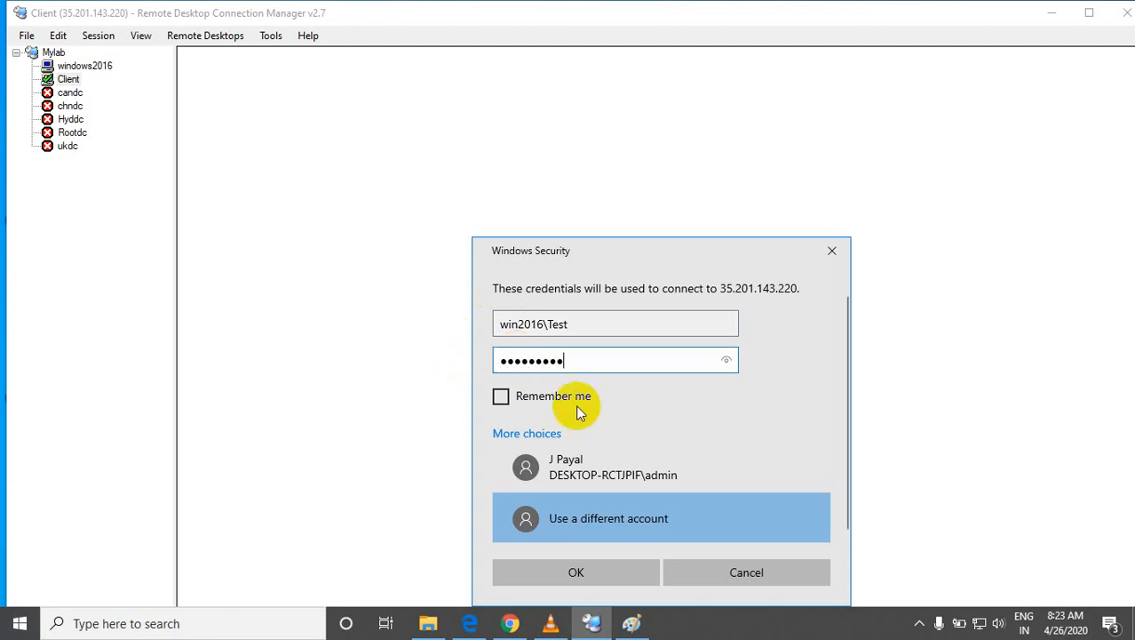
pyautogui.click(591, 571)
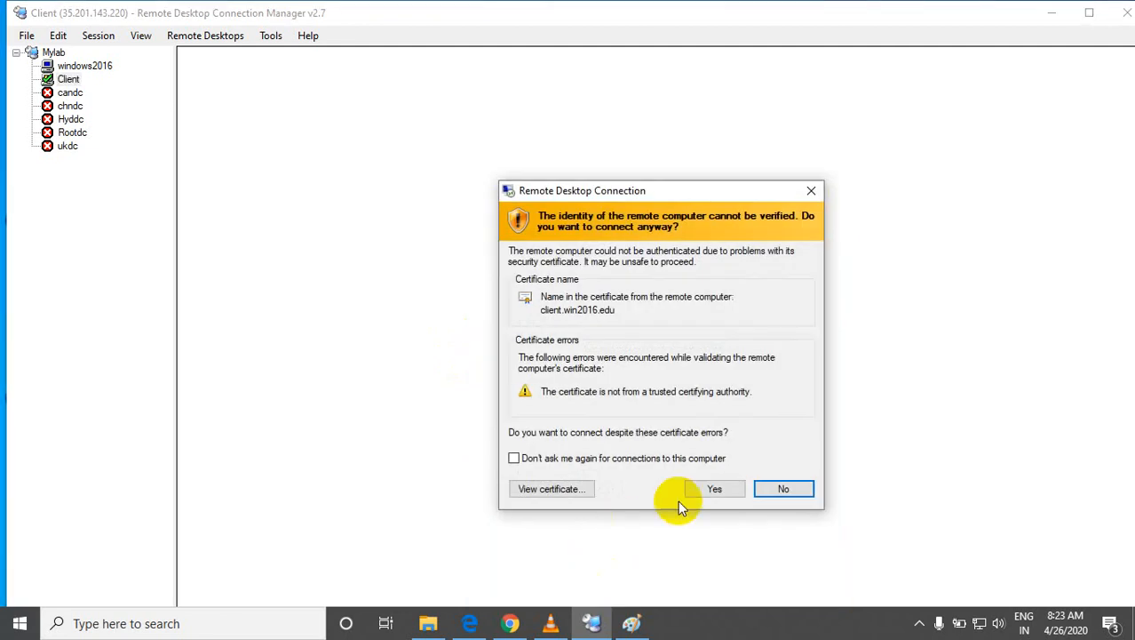
pyautogui.click(710, 490)
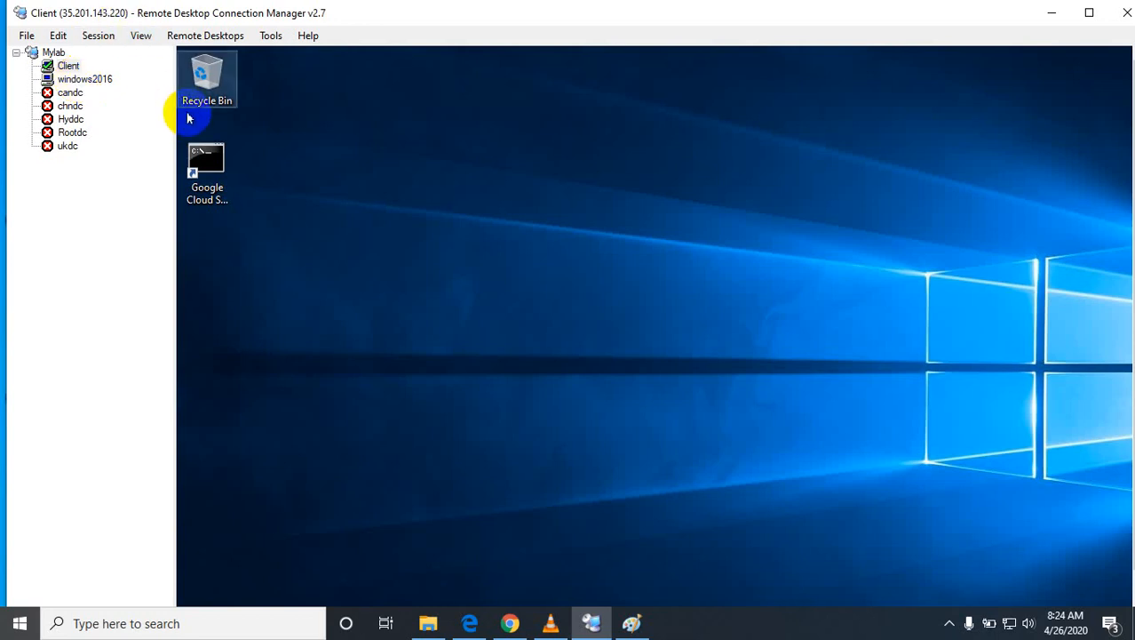
pyautogui.click(607, 631)
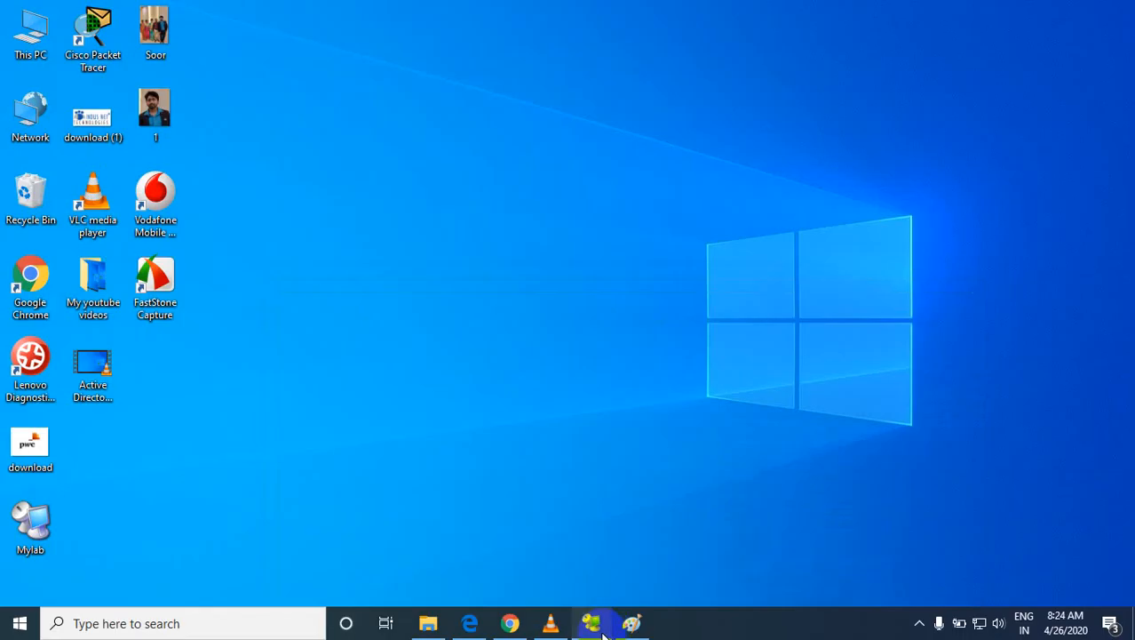
pyautogui.click(595, 625)
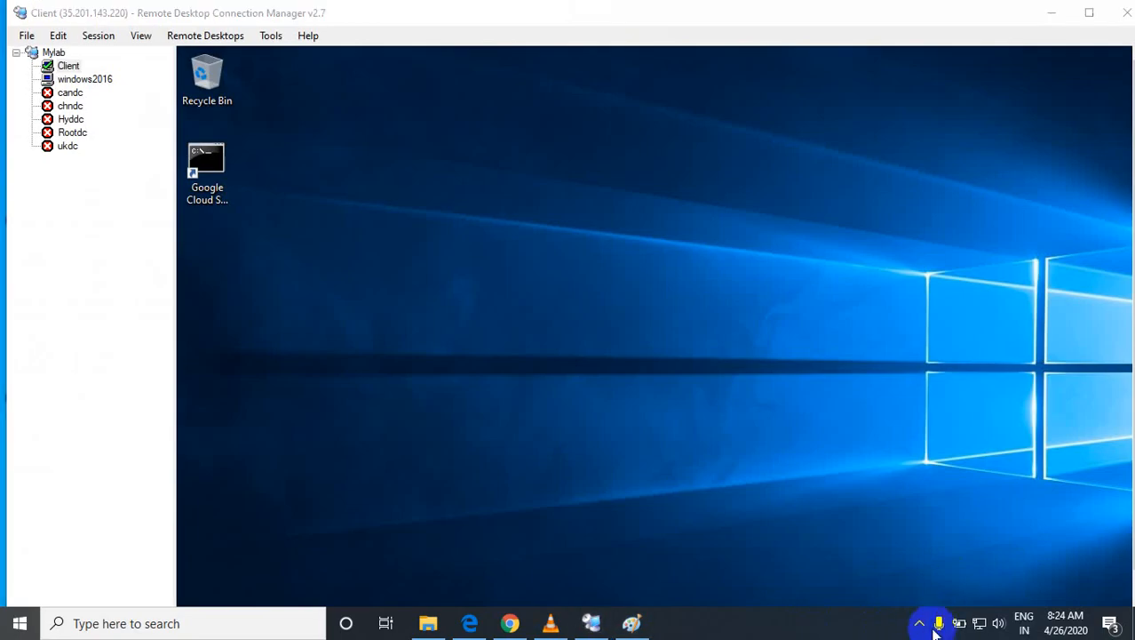